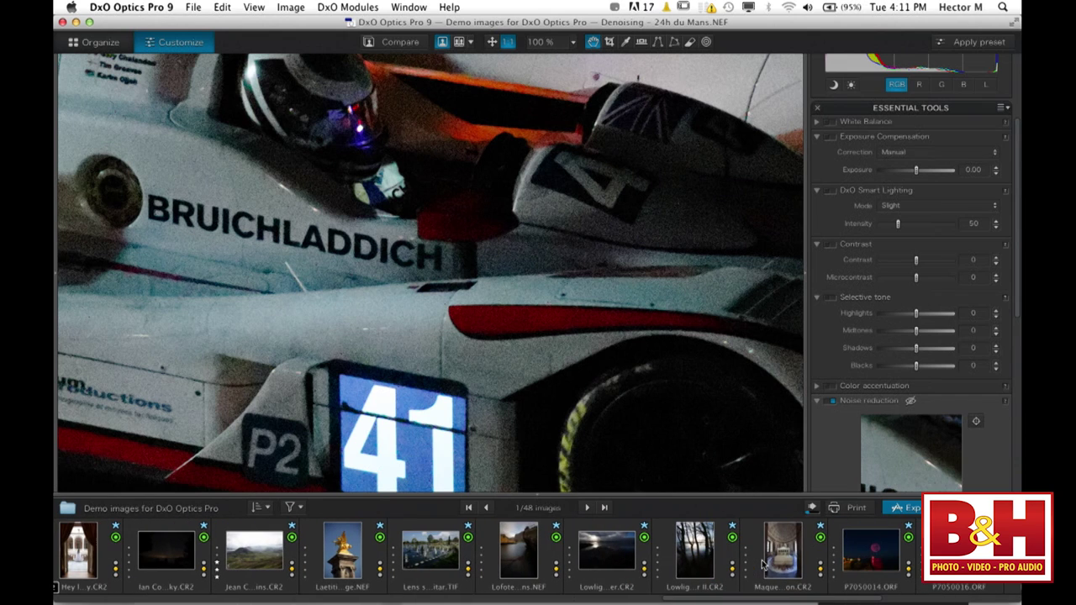
Open the Lowlights recovery II.CR2 photo of trees by the water, fit it to the view and hide the image browser.
left_click(691, 552)
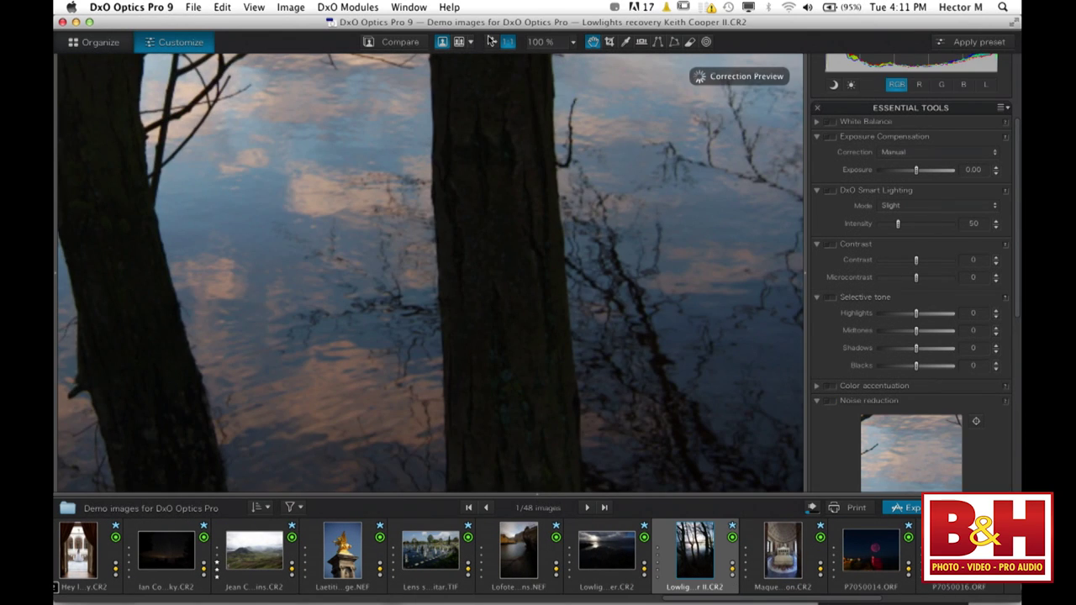
left_click(491, 41)
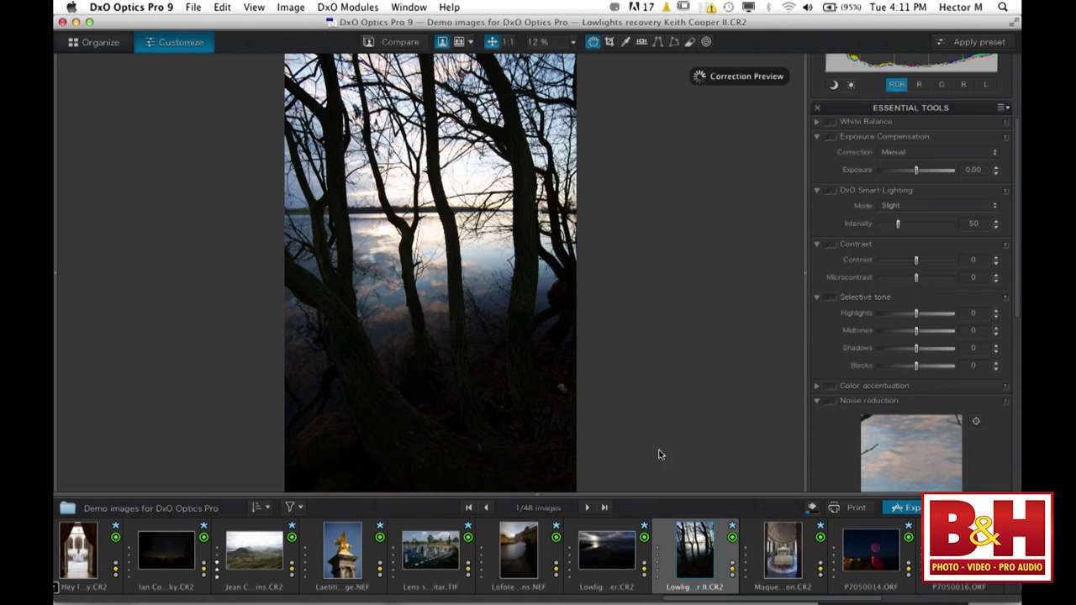
left_click(539, 494)
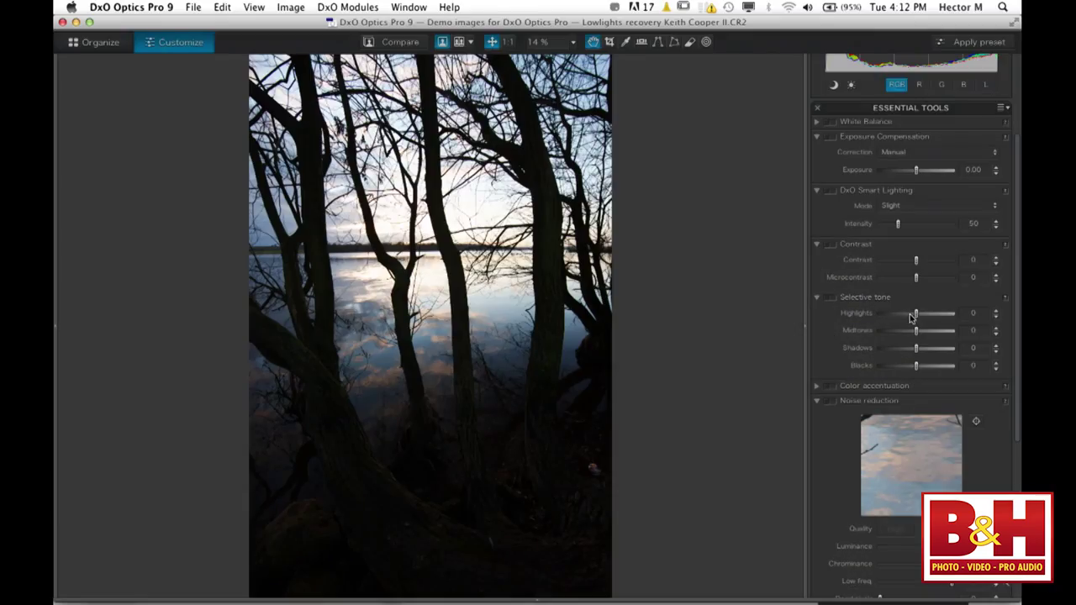
Set the Selective tone Highlights to -26, Midtones to -43, Shadows to 79 and Blacks to -2, and show the result beside the original.
left_click(909, 315)
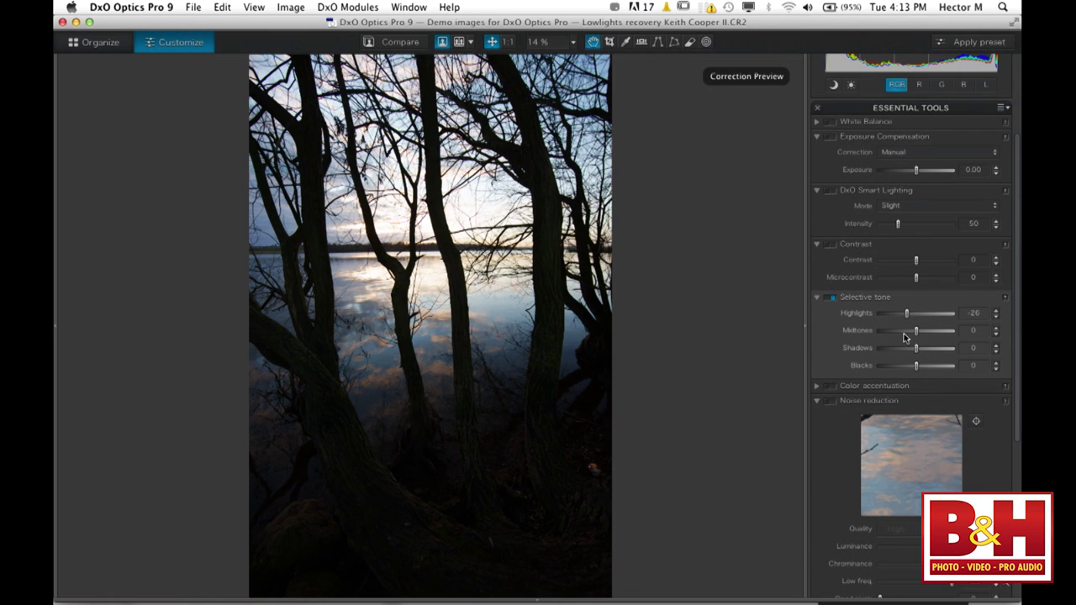
left_click(901, 333)
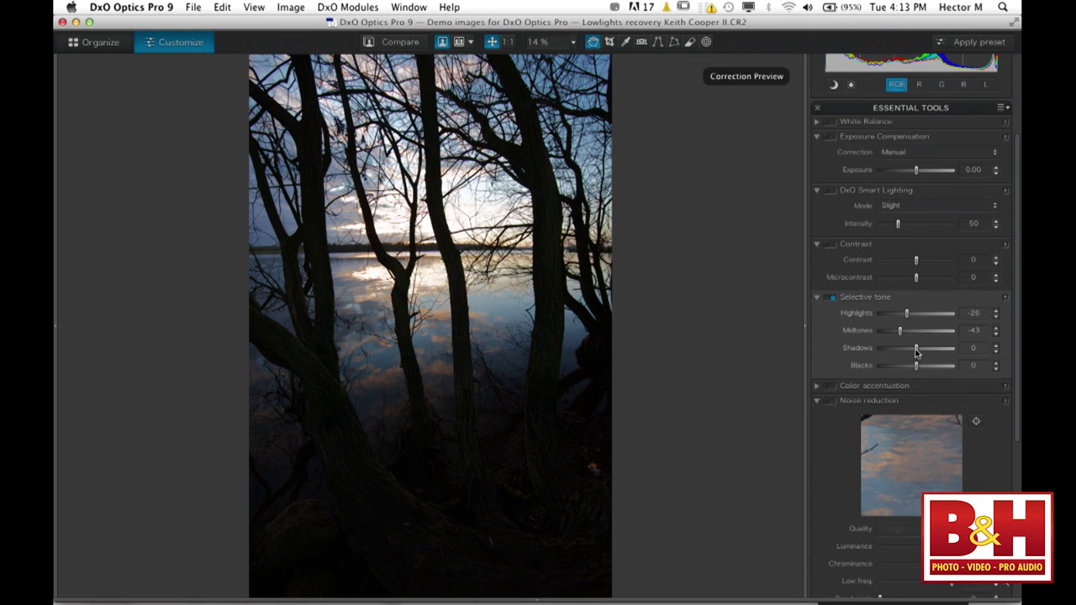
left_click_drag(917, 353, 945, 355)
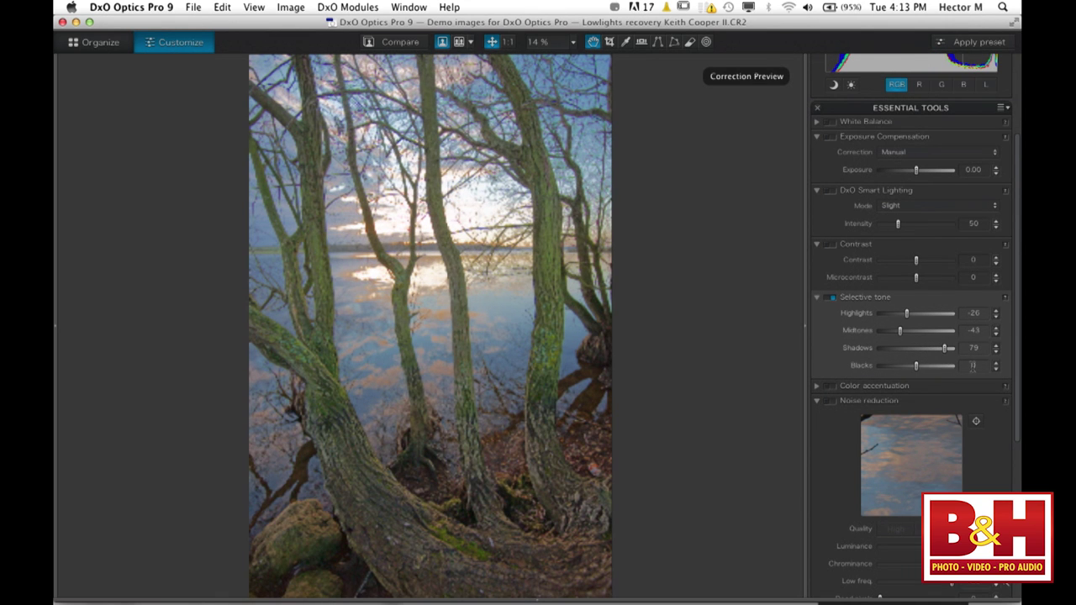
double_click(996, 370)
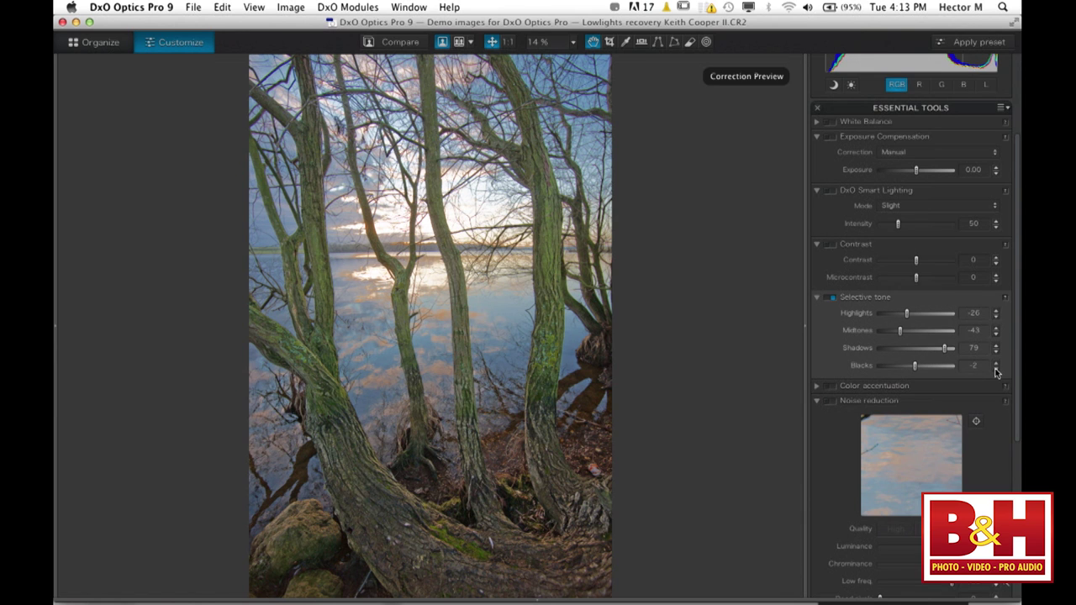
left_click(459, 42)
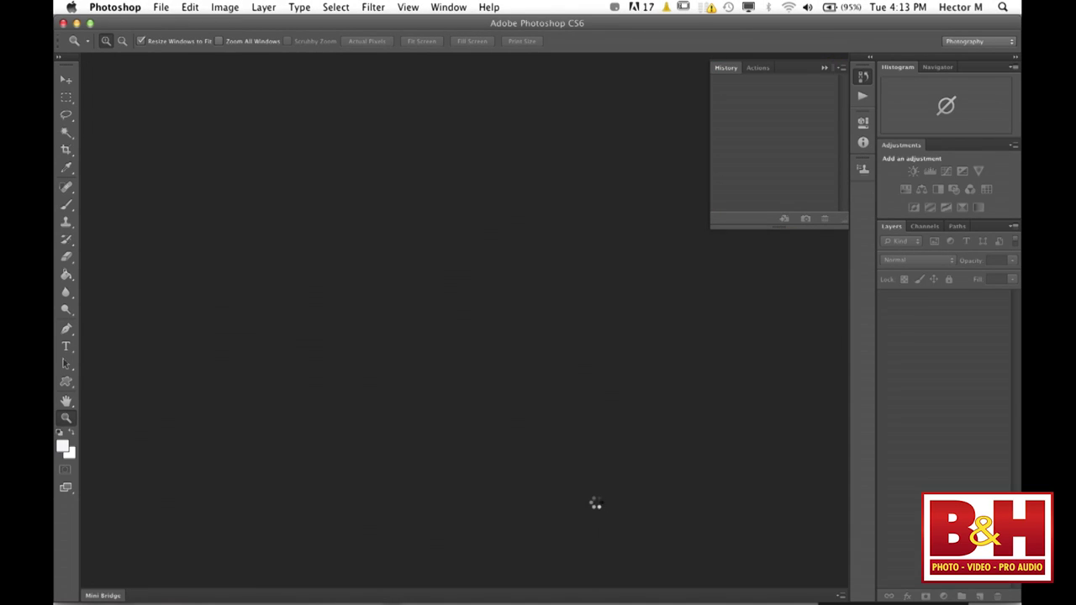
Examine the denoised 24h du Mans race car image in Photoshop, first full screen and up close around the cockpit and number 41.
key("f")
key("f")
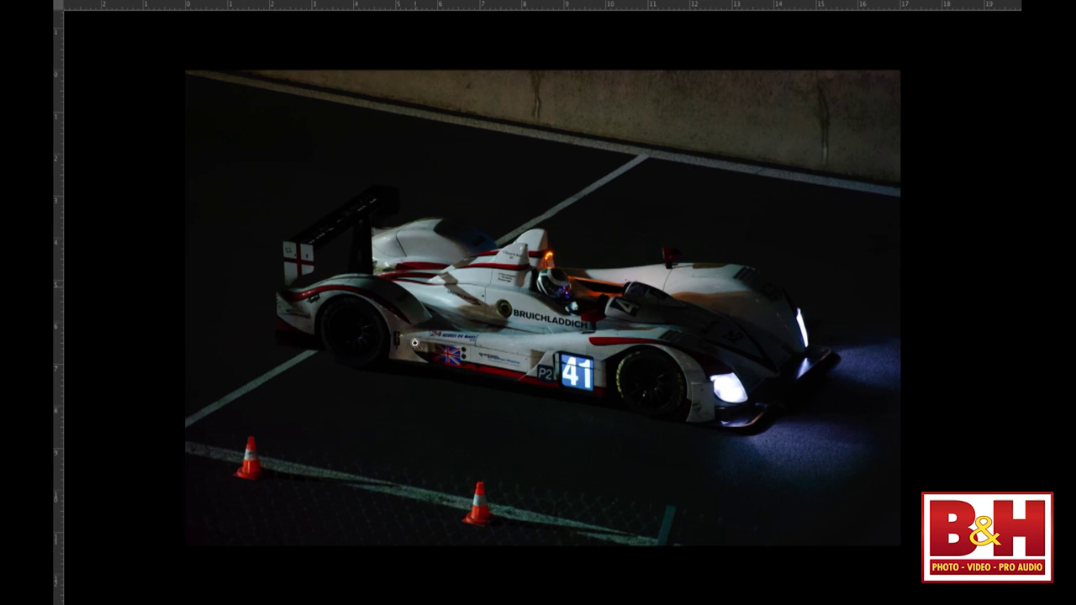
left_click(594, 350)
left_click(594, 351)
left_click(594, 350)
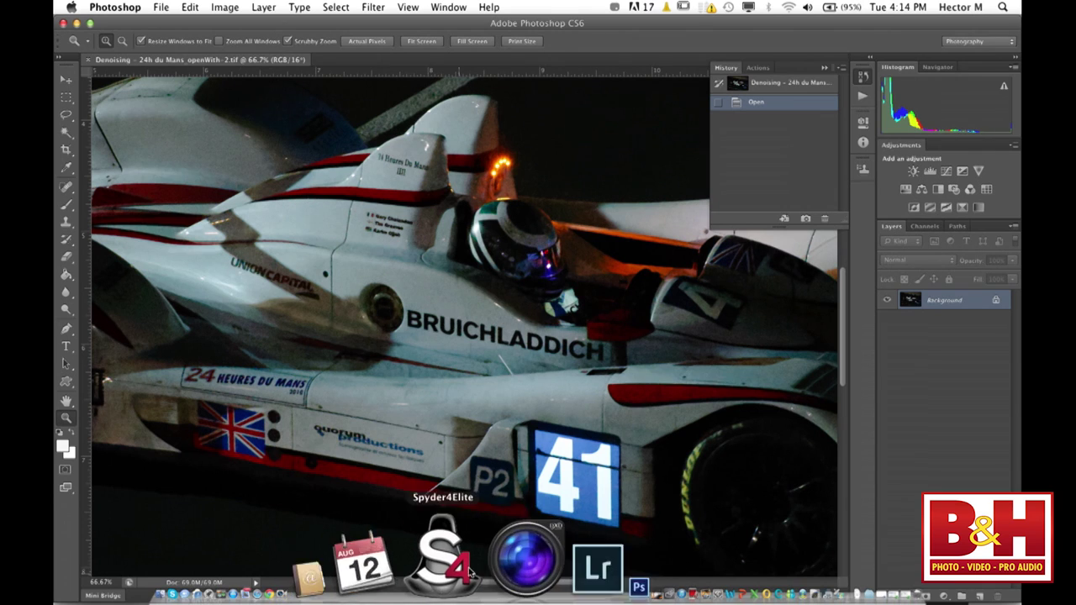
Switch back to DxO Optics Pro and open the dark night photo _50A4842.CR2 in single-image view.
left_click(482, 567)
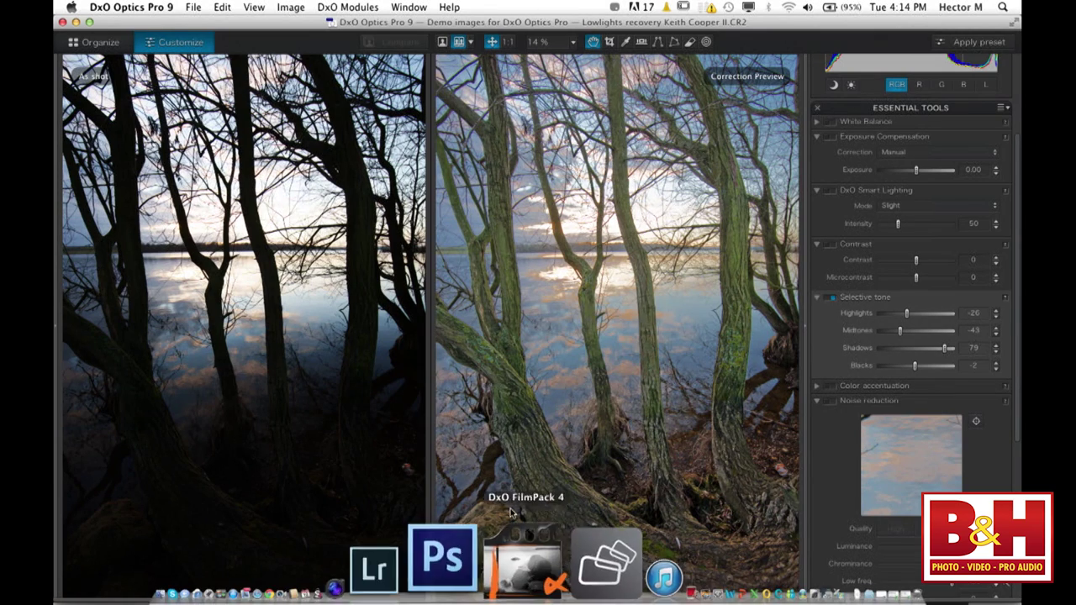
left_click(538, 599)
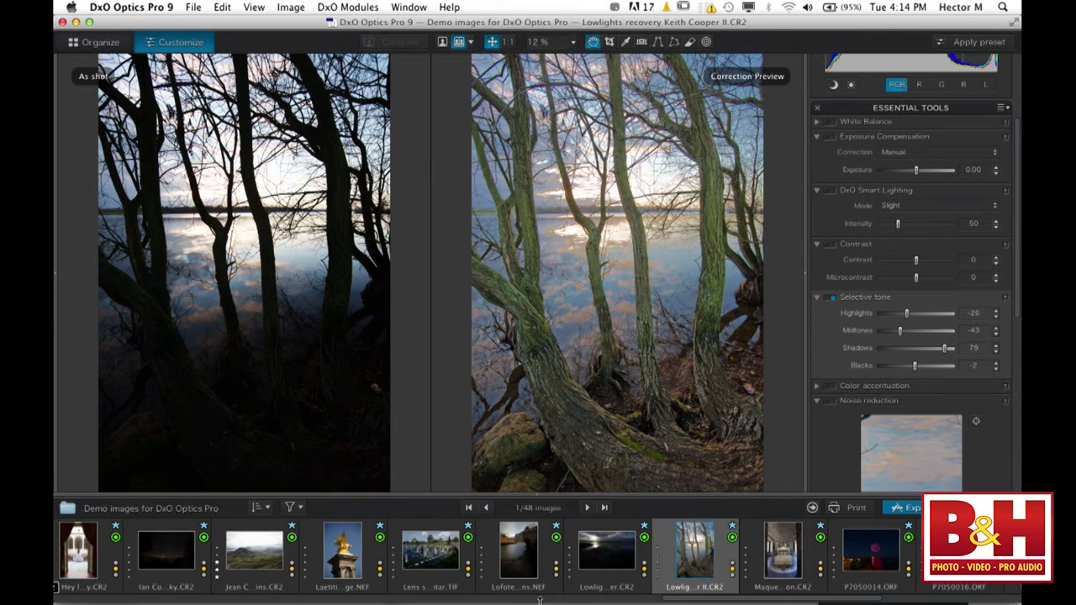
scroll(751, 576, "right", 15)
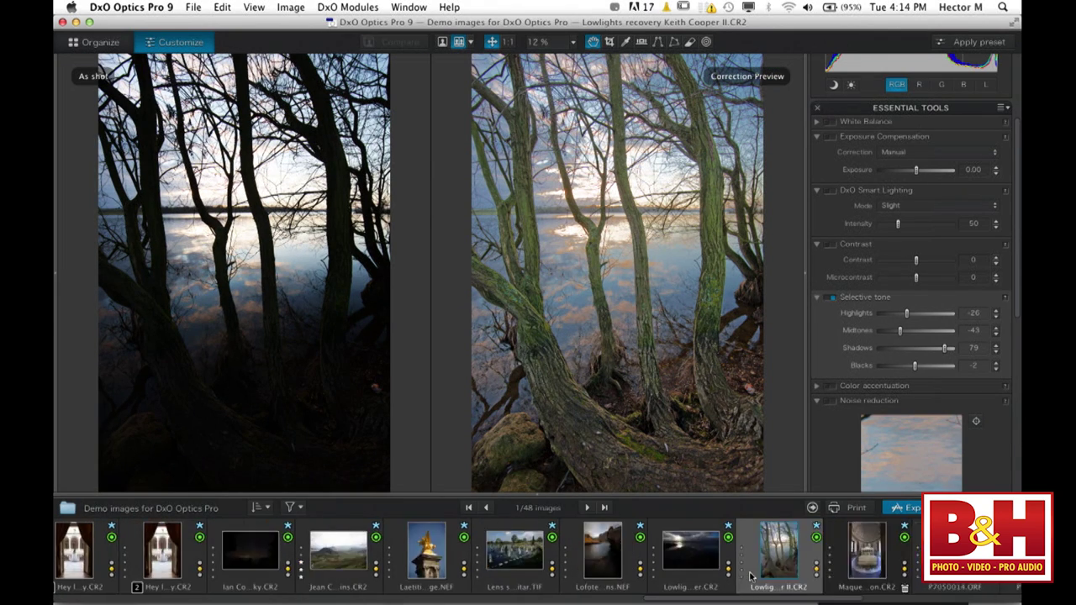
scroll(751, 576, "right", 10)
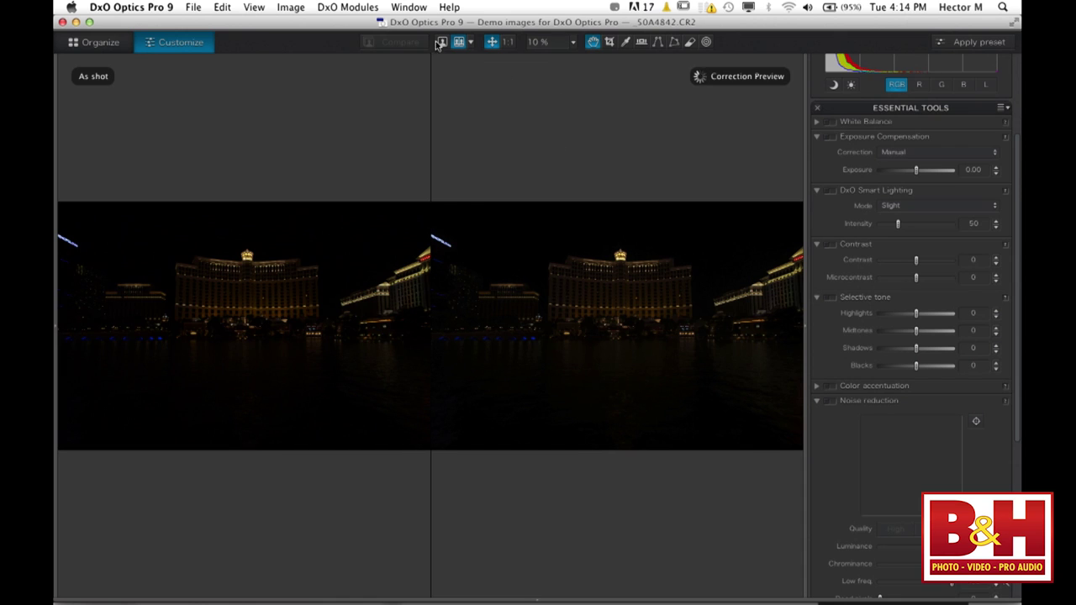
left_click(443, 42)
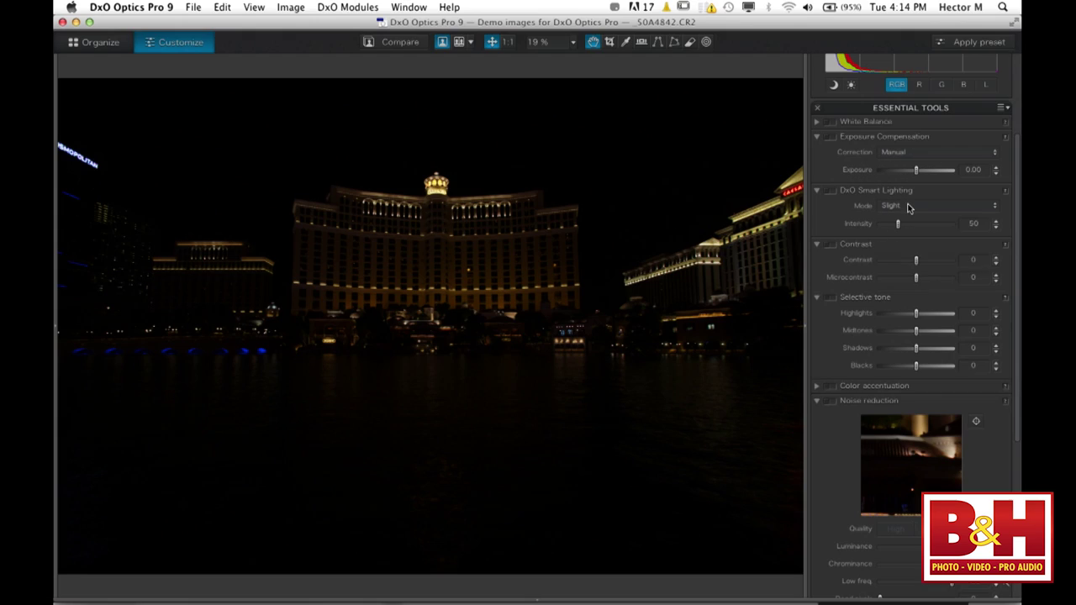
Apply DxO Smart Lighting in Custom mode at intensity 128 to the night photo and compare it with the original.
left_click(909, 207)
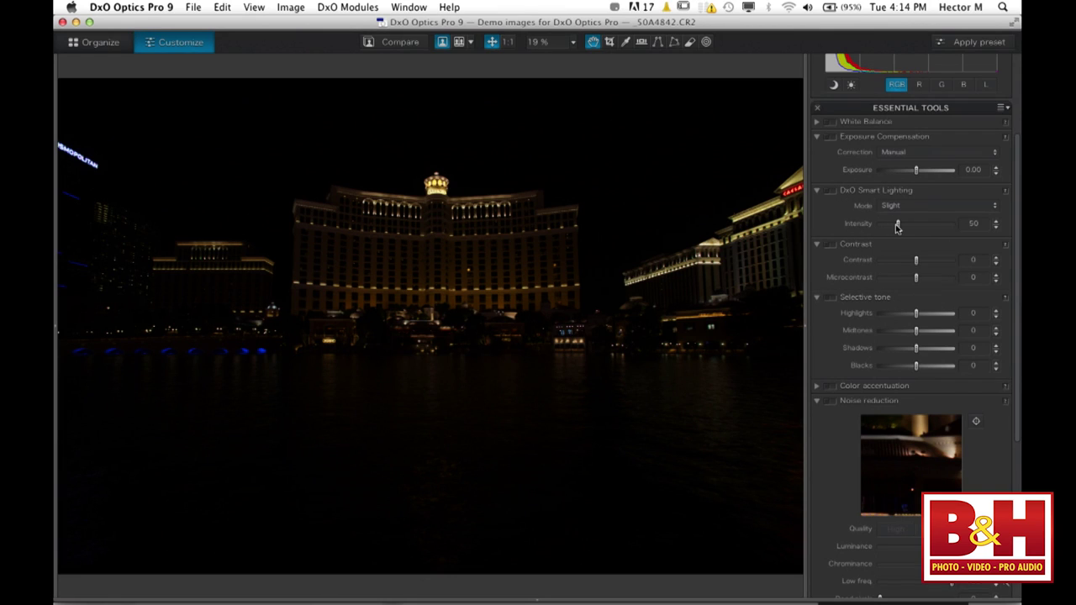
left_click(898, 225)
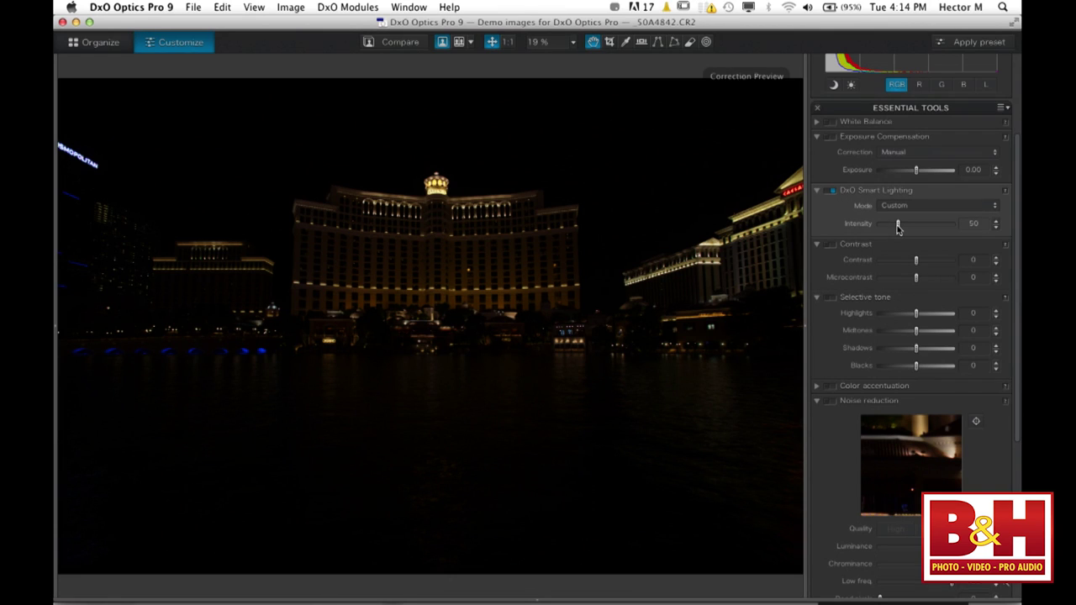
left_click_drag(898, 227, 924, 231)
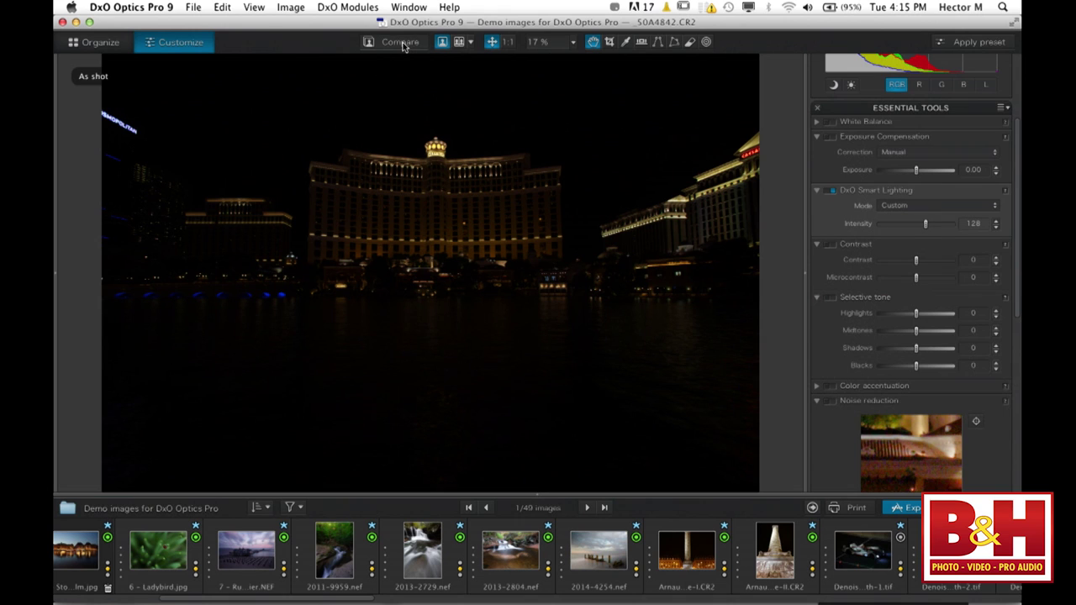
left_click(401, 43)
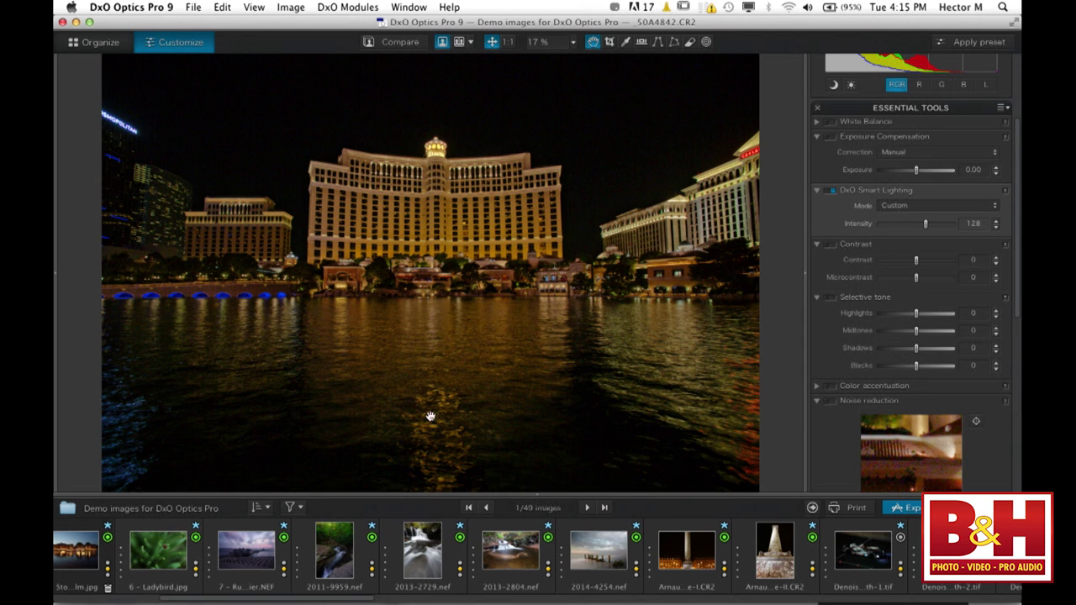
Find the Mountains.CR2 landscape in the image browser, open it and hide the browser to enlarge the photo.
scroll(655, 550, "down", 5)
scroll(655, 551, "down", 15)
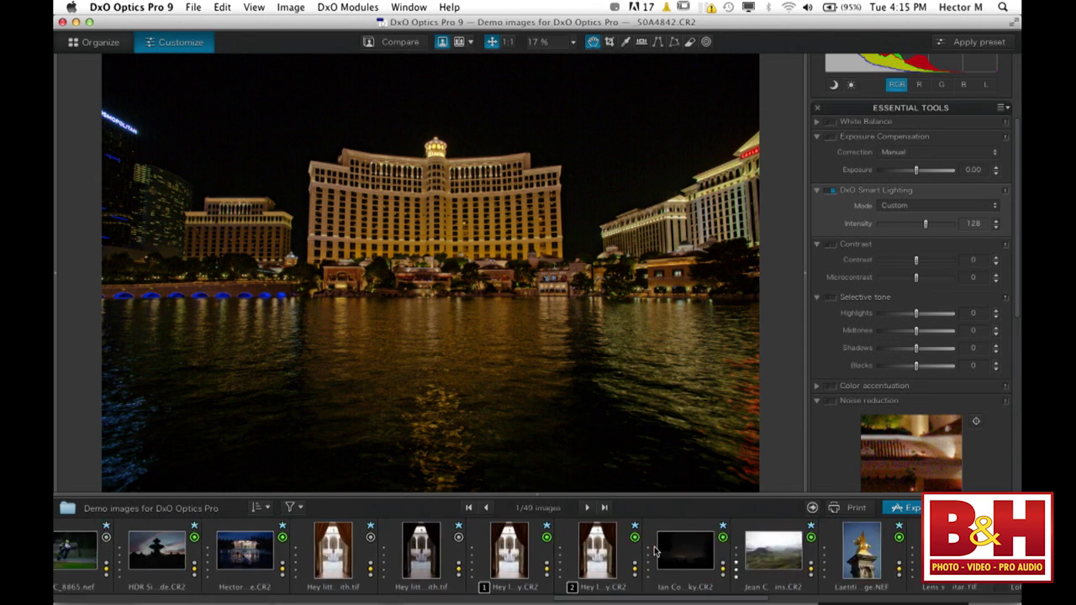
scroll(650, 561, "down", 8)
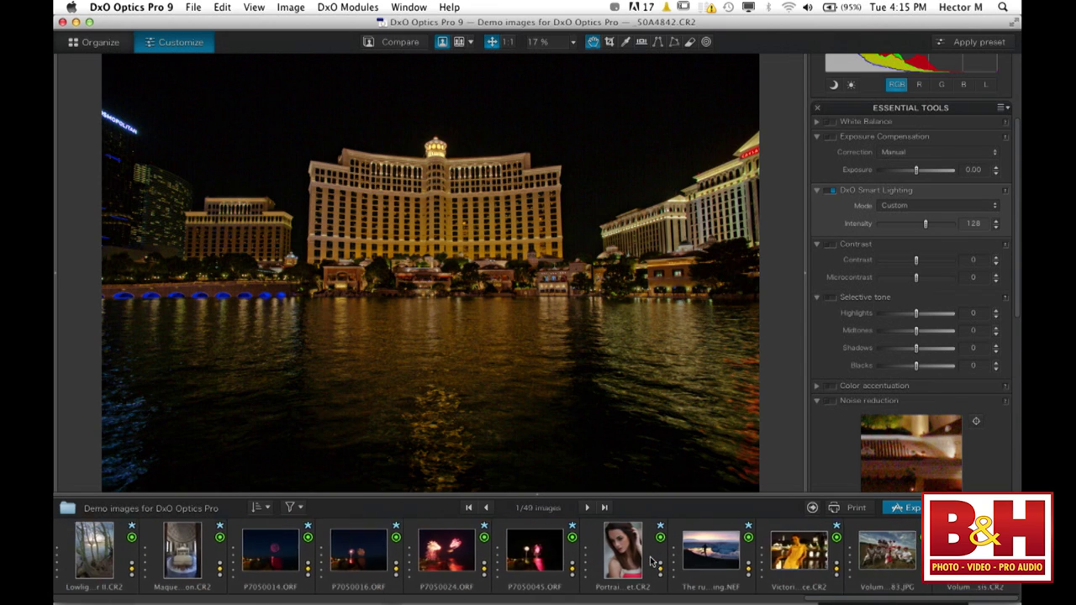
scroll(650, 561, "up", 10)
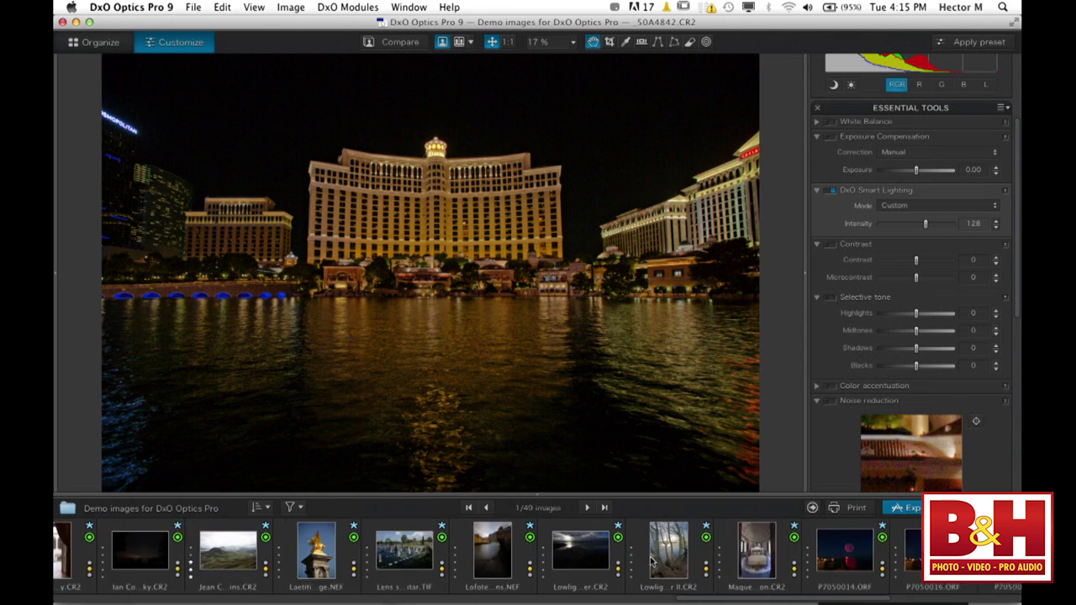
scroll(650, 561, "up", 1)
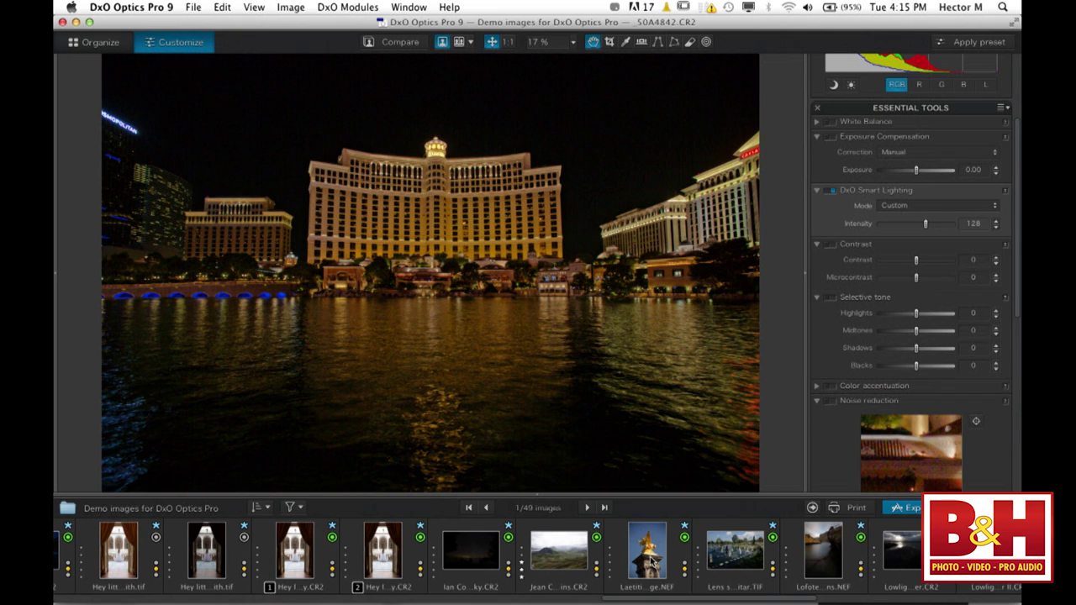
scroll(650, 561, "up", 1)
left_click(606, 550)
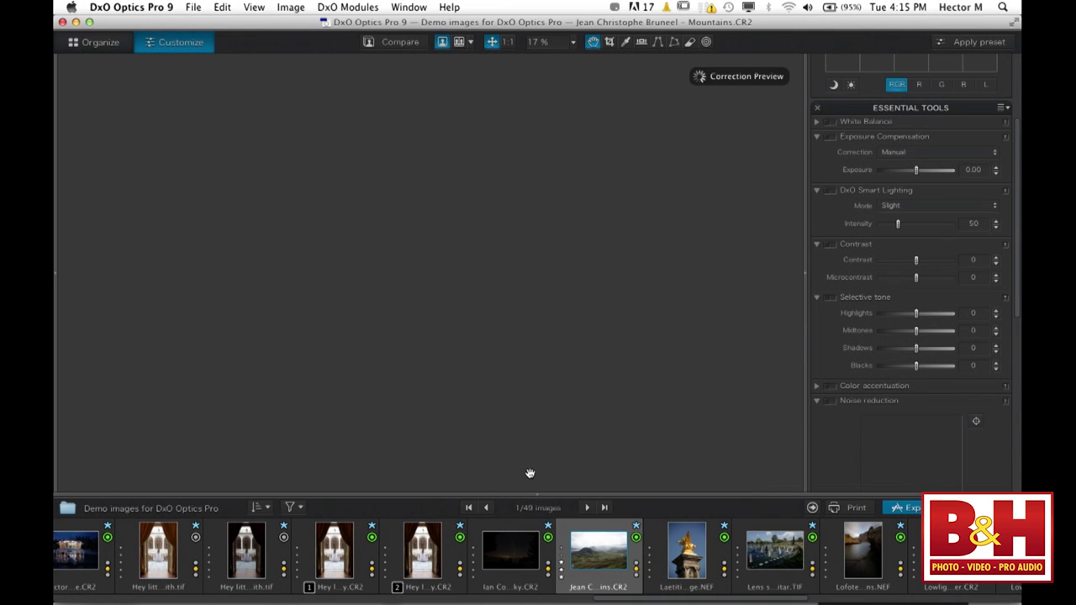
left_click(537, 494)
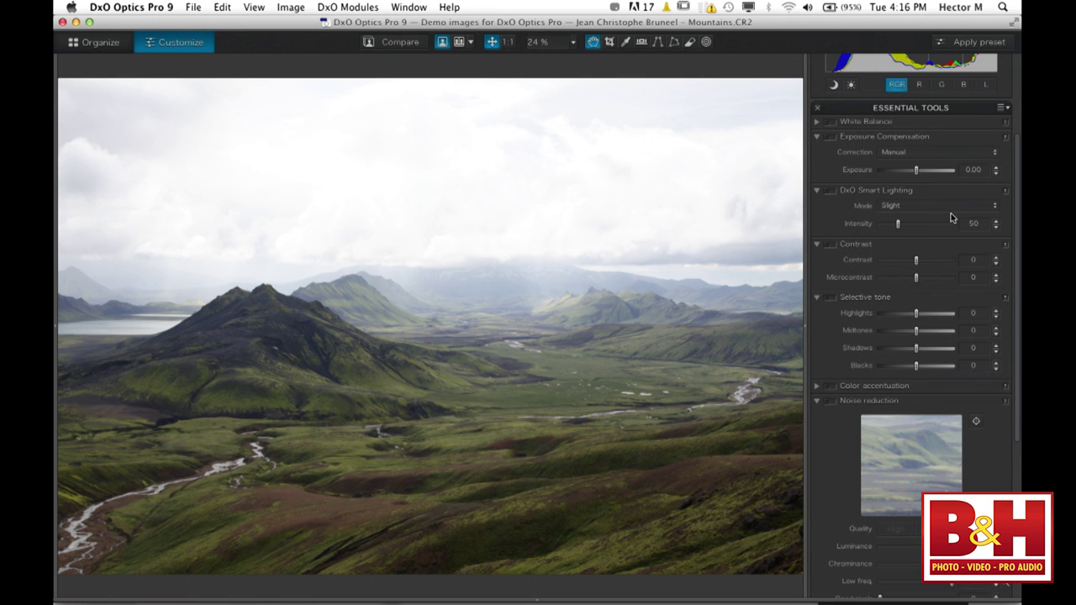
Set the Exposure Compensation correction to Center-Weighted Average and collapse its settings.
scroll(950, 216, "up", 1)
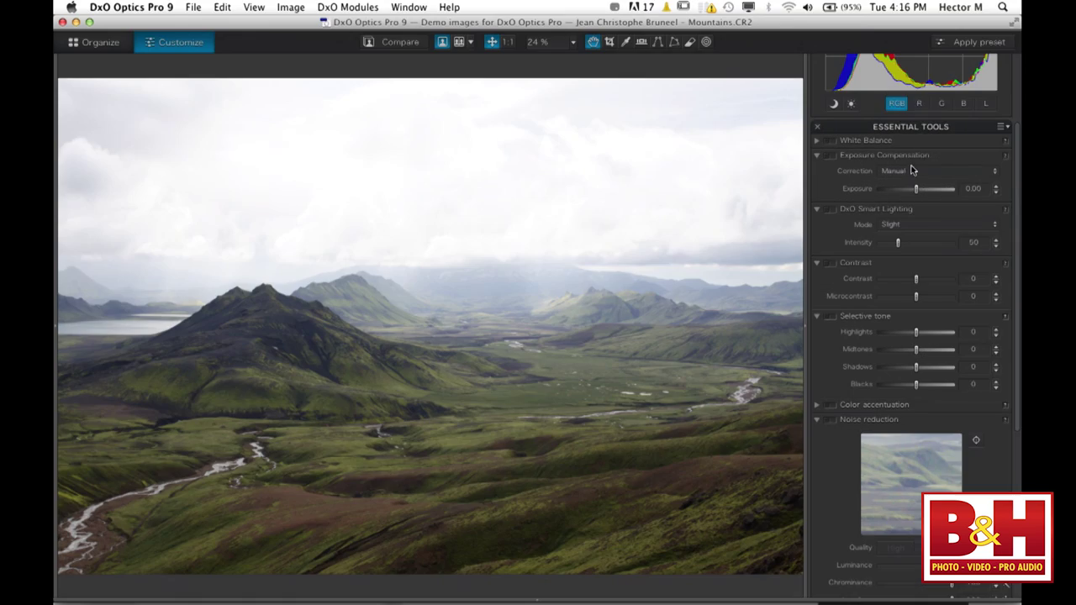
left_click(911, 170)
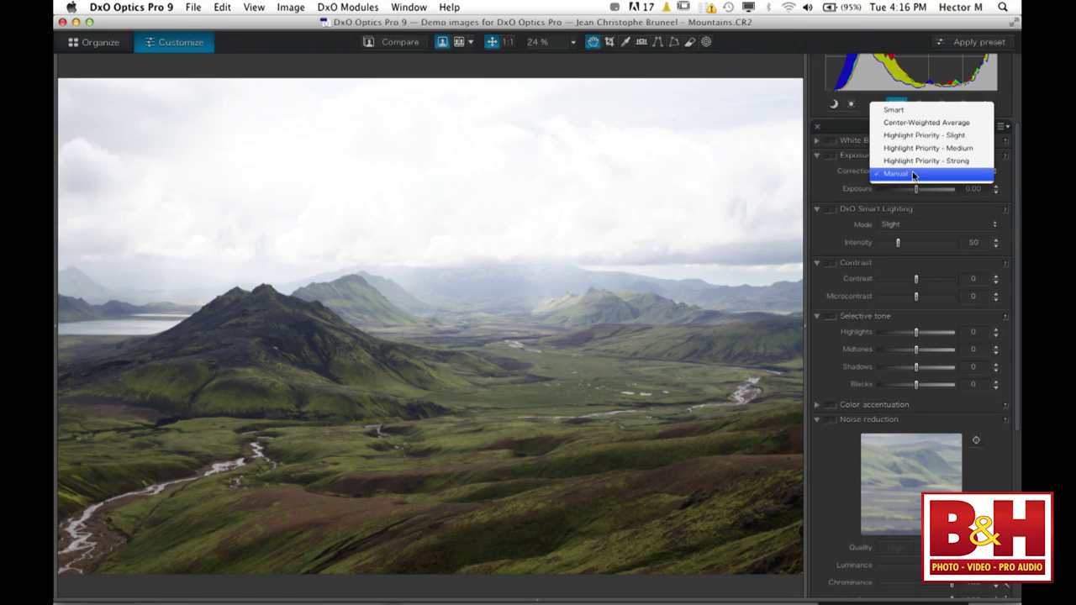
left_click(910, 124)
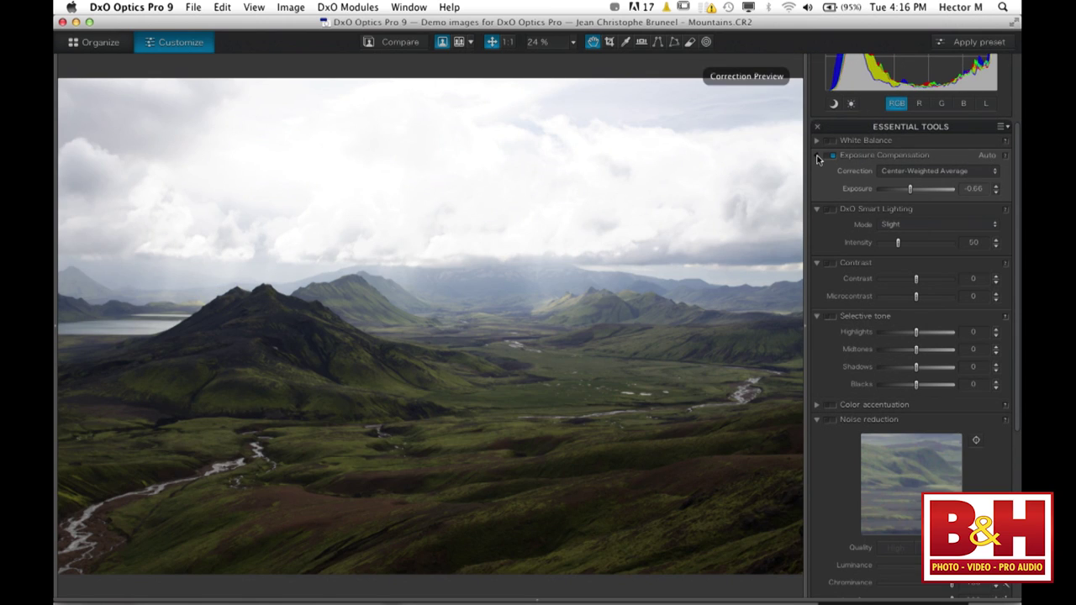
left_click(817, 157)
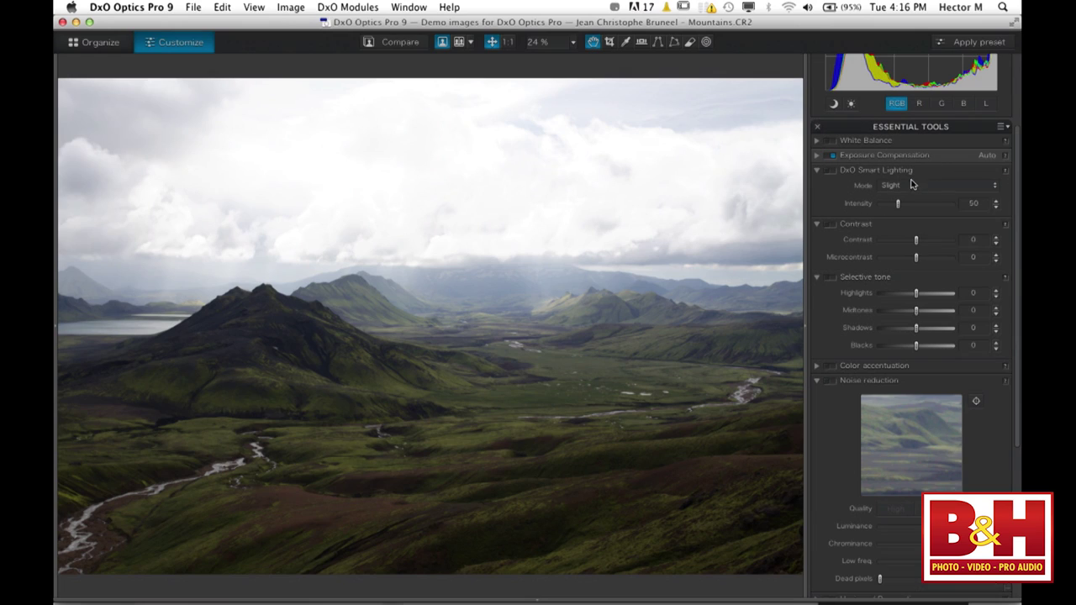
Set the DxO Smart Lighting mode to Strong for the landscape and collapse its settings.
left_click(916, 186)
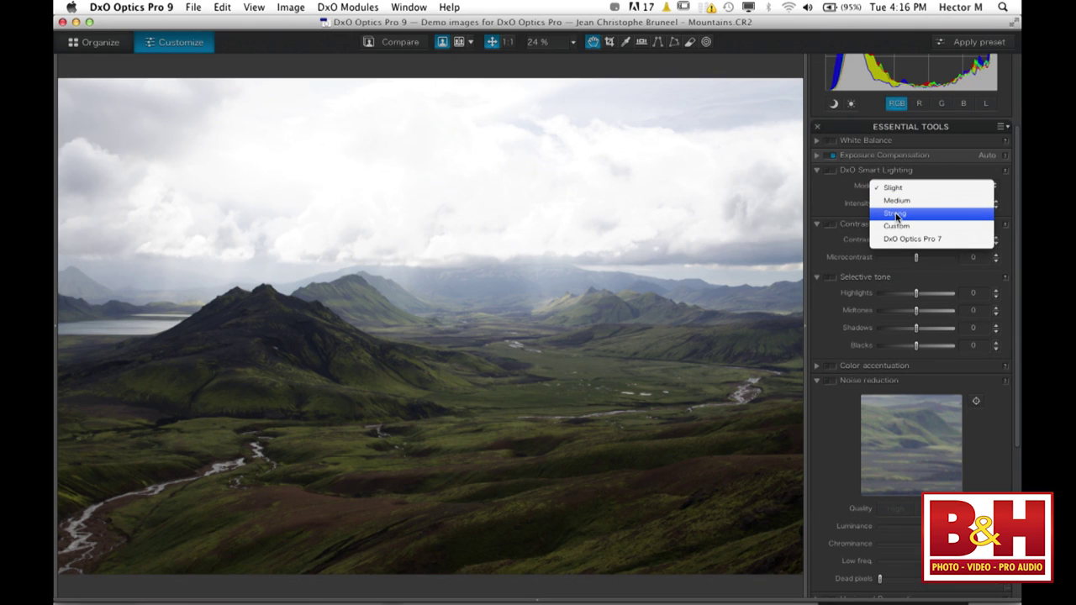
left_click(896, 216)
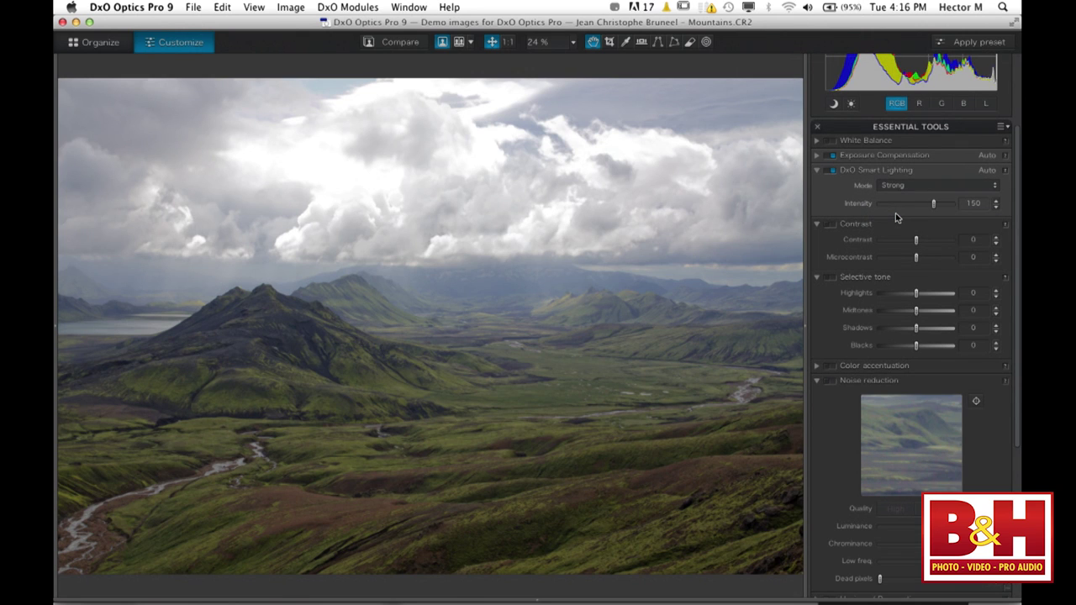
left_click(818, 173)
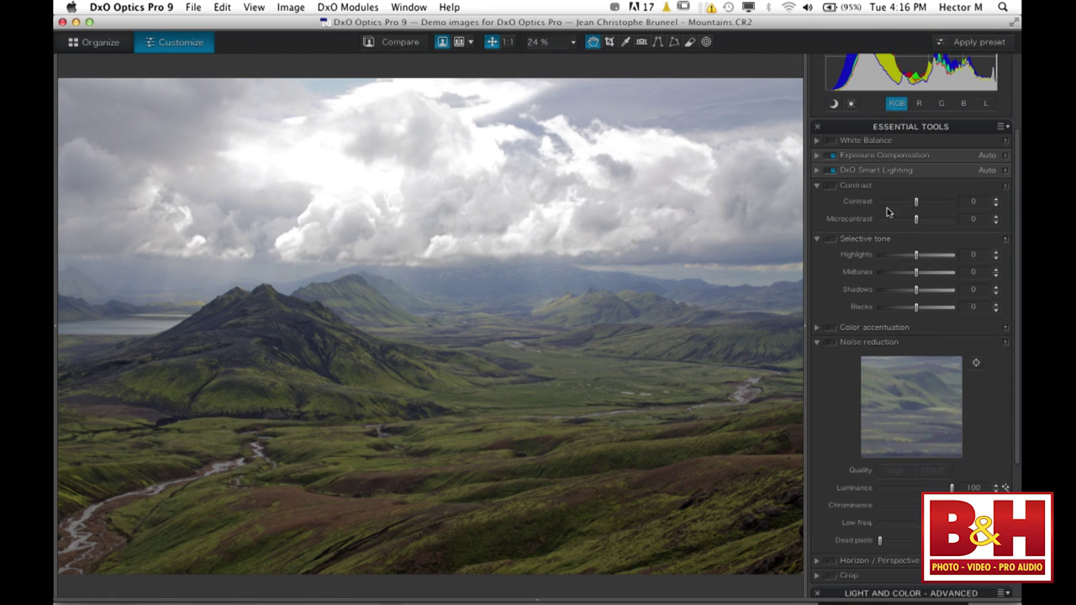
Set the landscape's Contrast to 30 and its Microcontrast to -24.
left_click(975, 202)
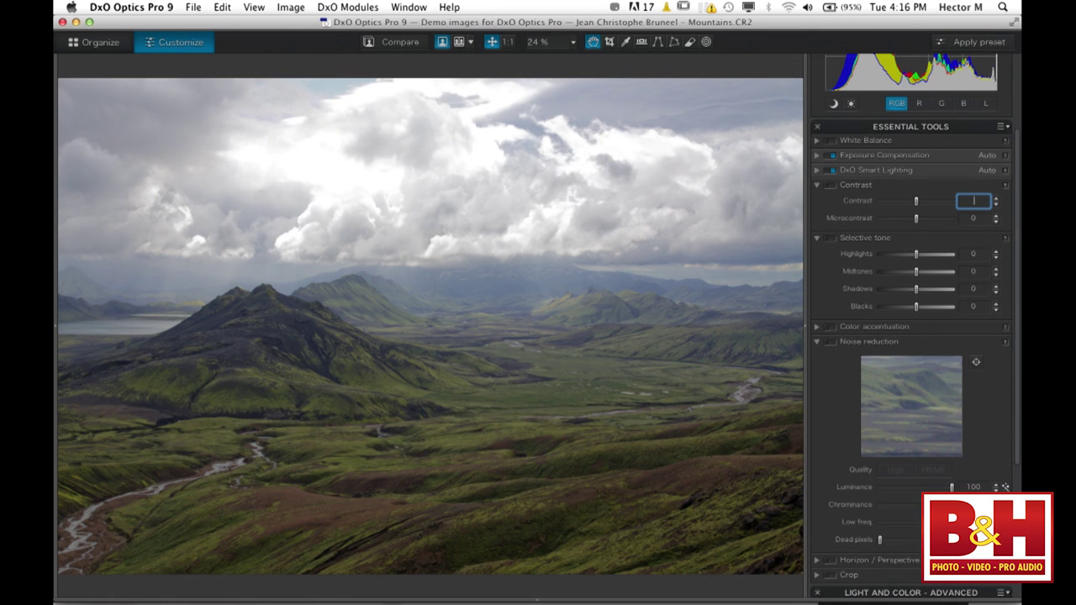
key("Tab")
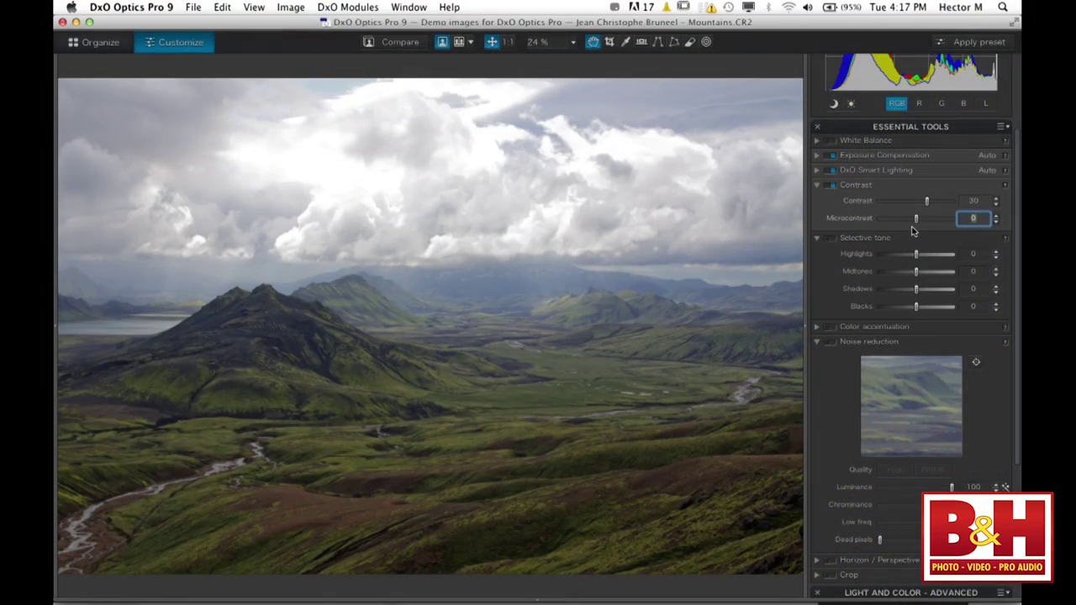
left_click_drag(916, 217, 907, 220)
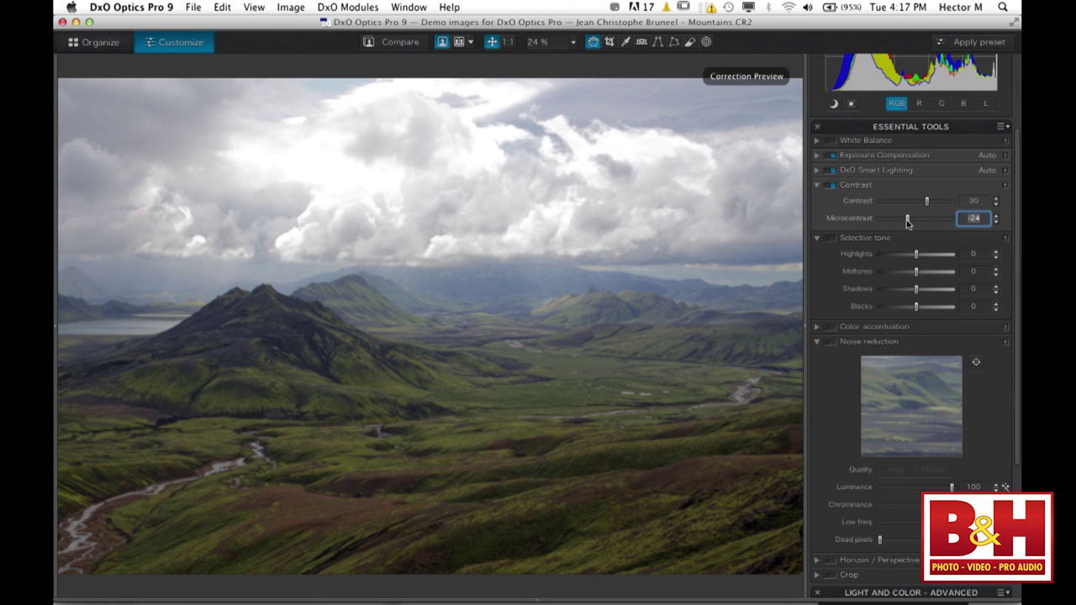
Set the landscape's selective tone to Highlights -24, Midtones -32, Shadows 12 and Blacks -2, with the Contrast and Selective tone settings collapsed.
left_click(816, 187)
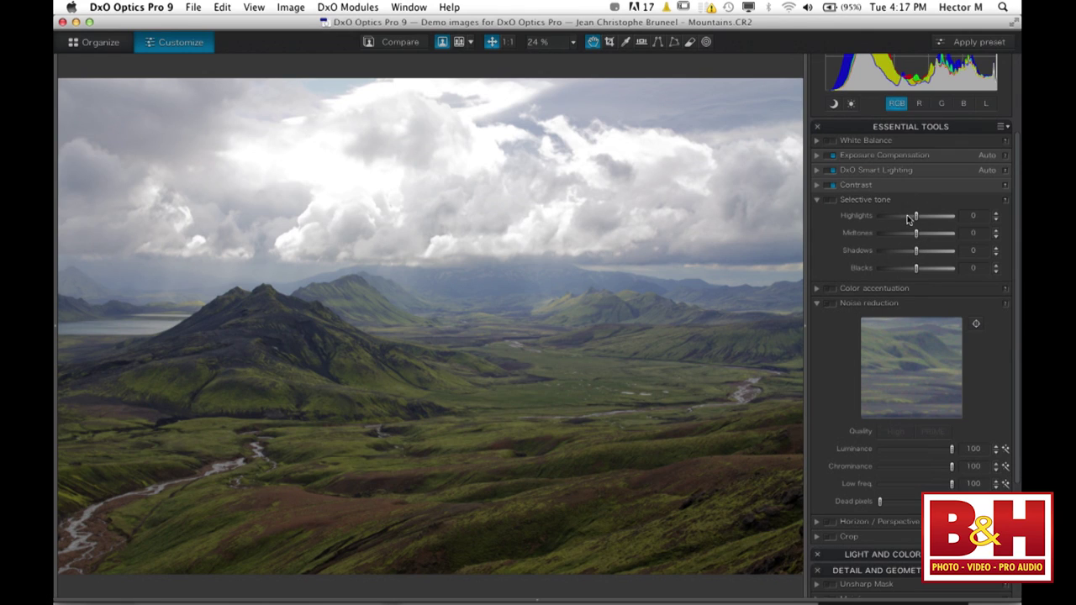
left_click(908, 217)
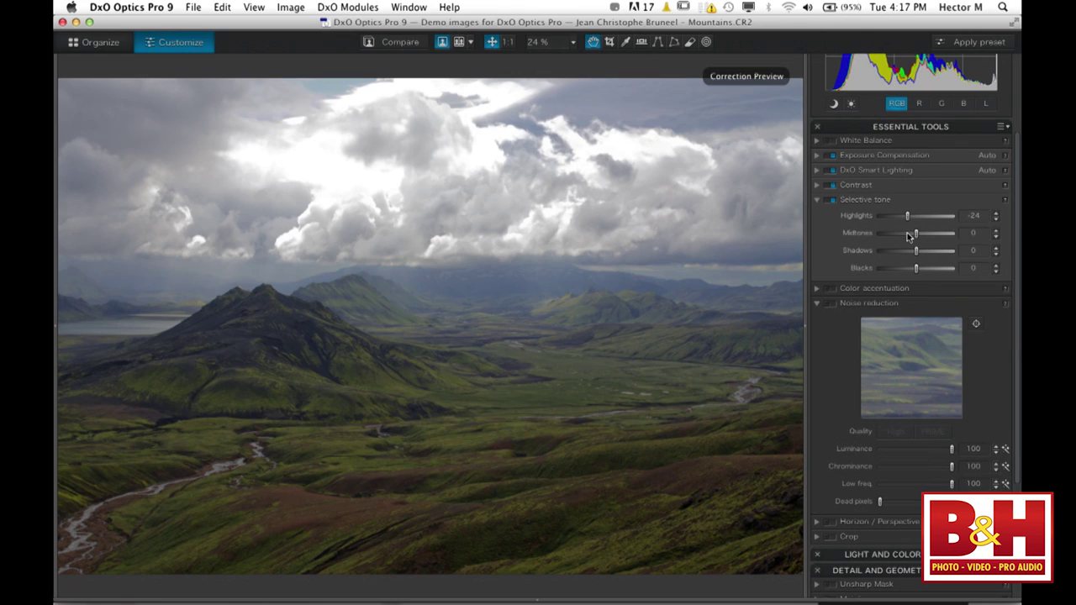
left_click(905, 233)
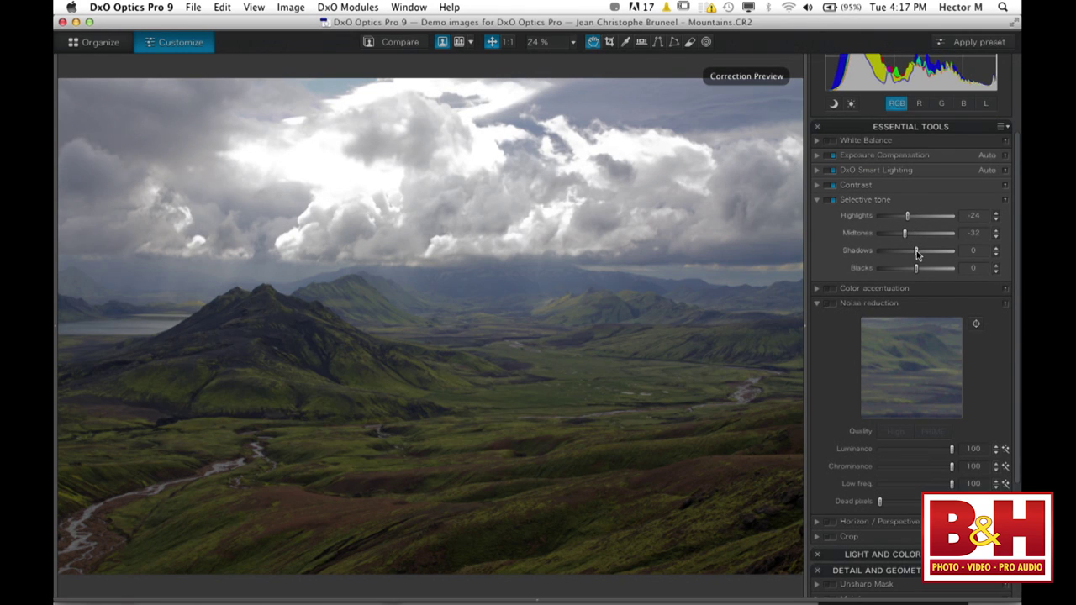
left_click_drag(918, 255, 921, 250)
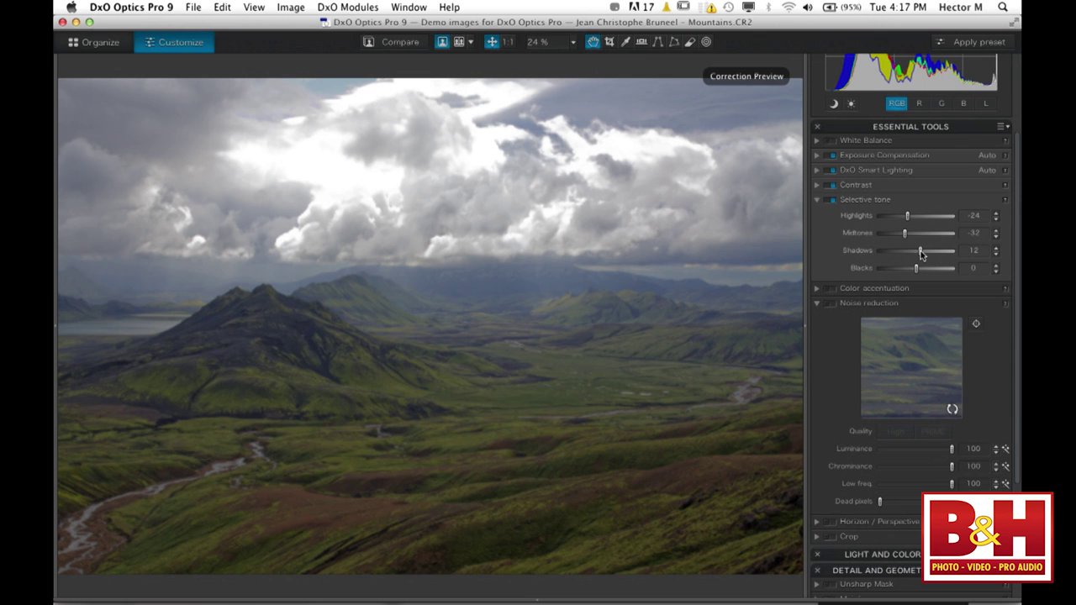
left_click(996, 271)
left_click(996, 272)
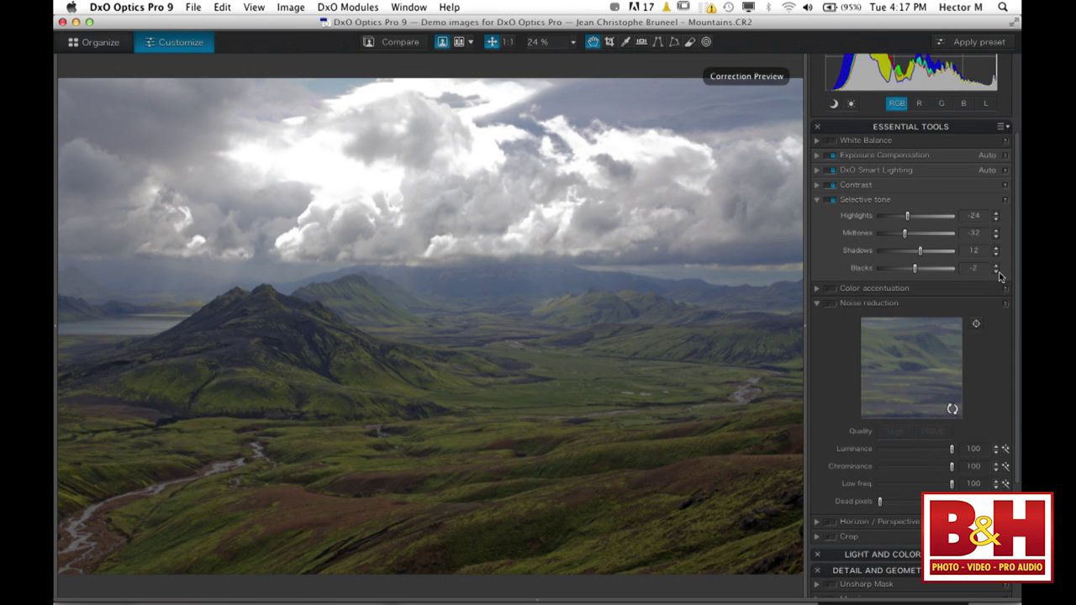
left_click(814, 201)
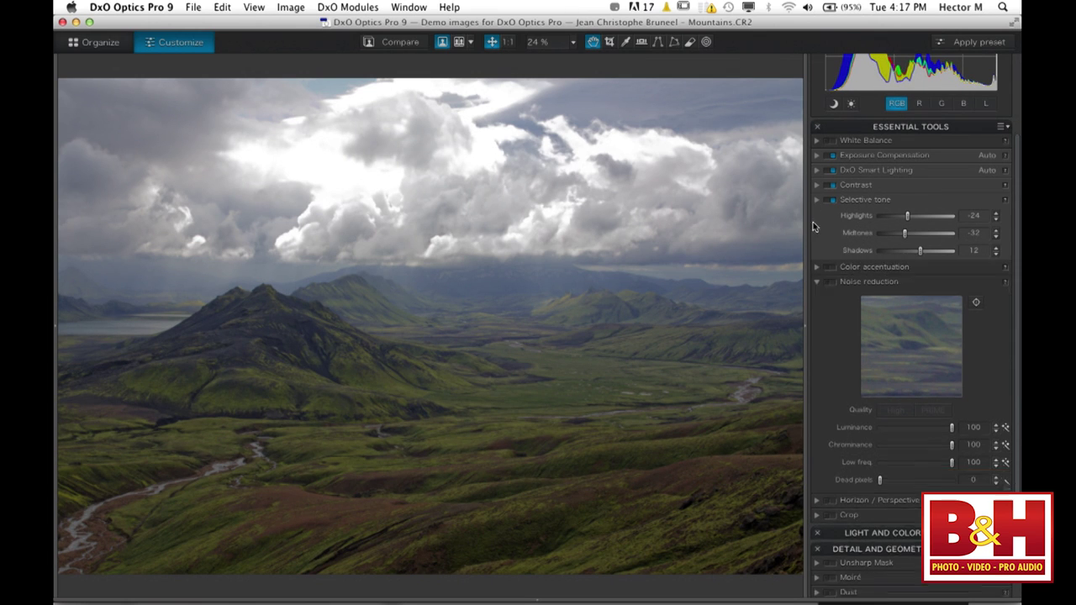
Set the Color accentuation Vibrancy to 50 and Saturation to 3, and collapse its settings.
left_click(814, 216)
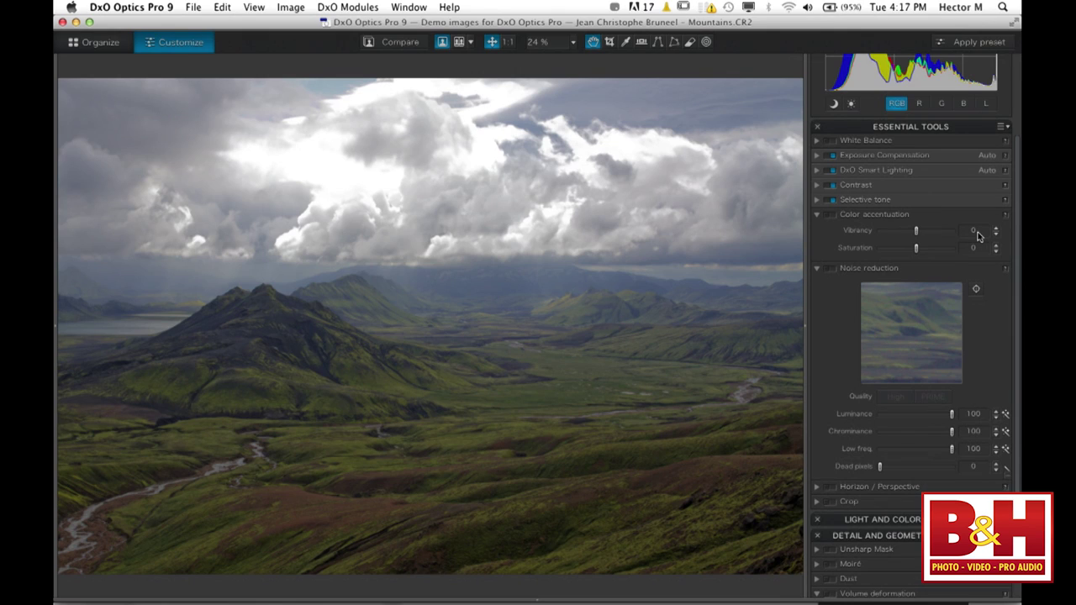
left_click(976, 232)
type("50")
key("Tab")
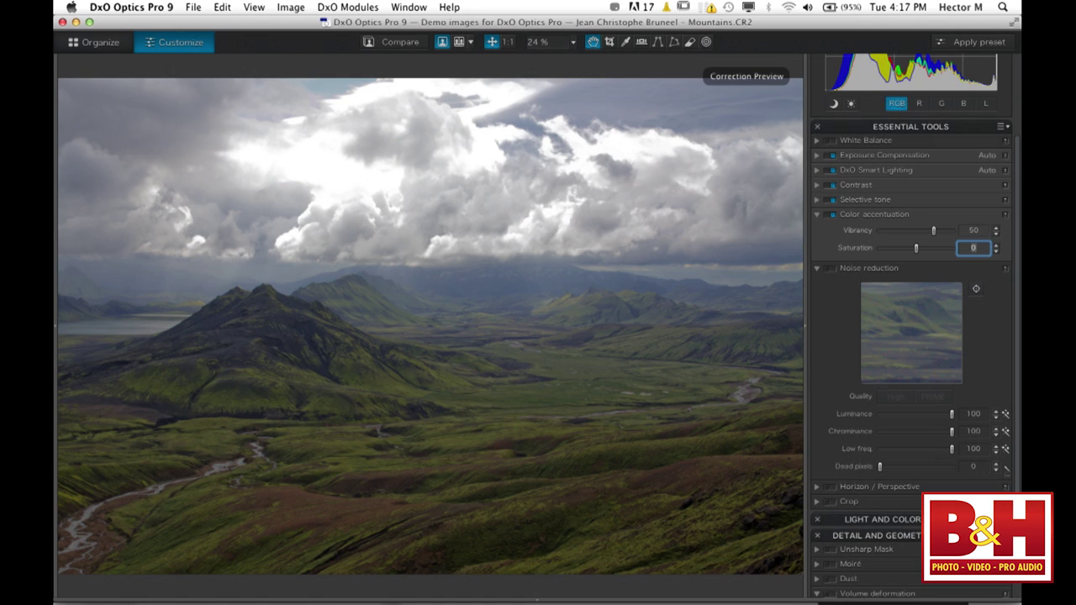
type("3")
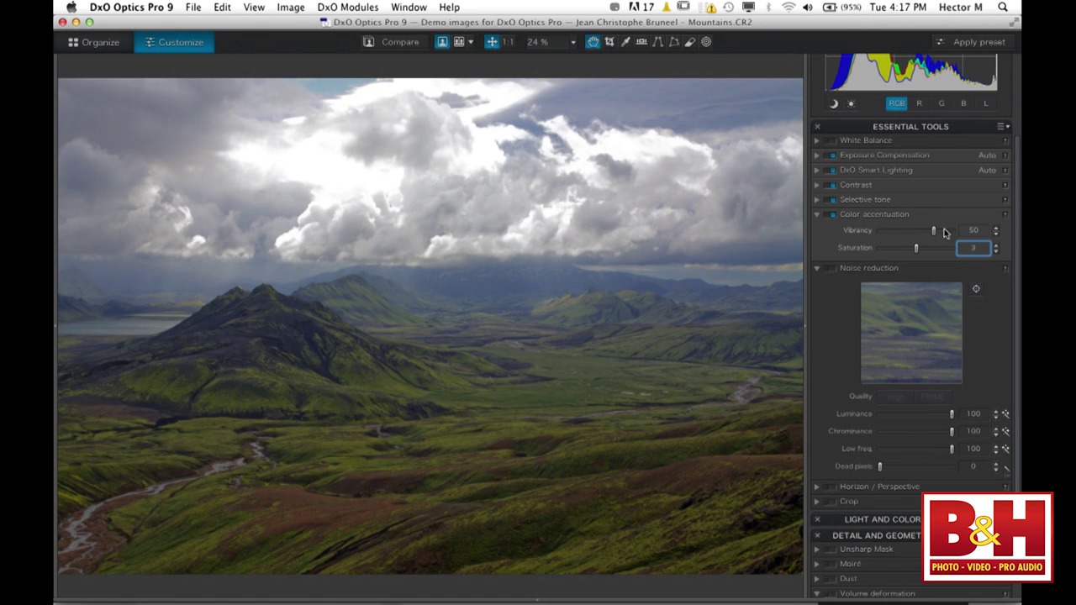
left_click(816, 214)
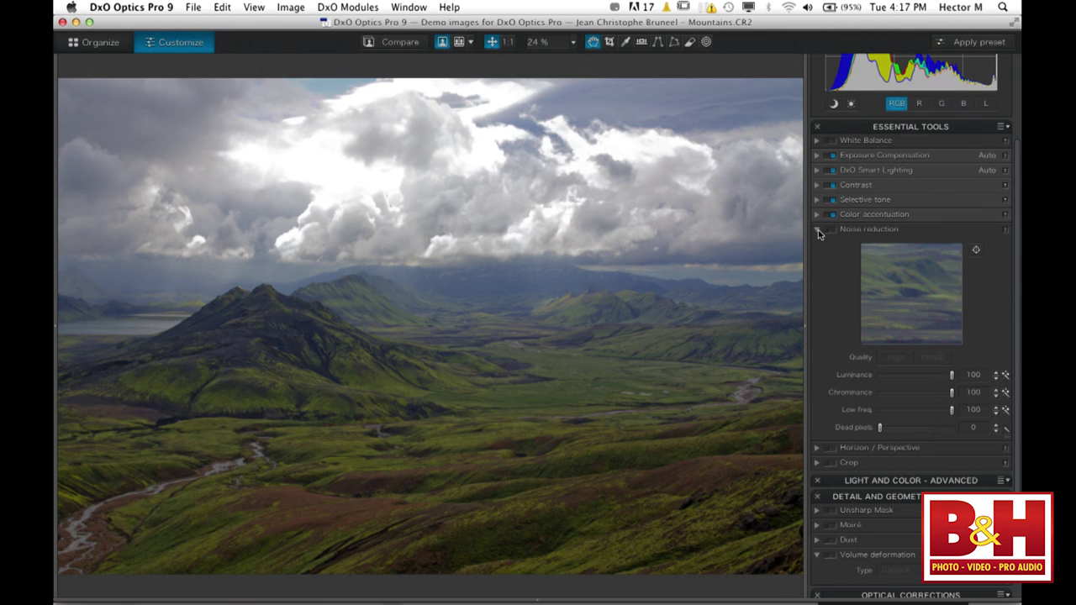
Collapse the Noise reduction settings and expand the Light and Color - Advanced tools.
left_click(818, 230)
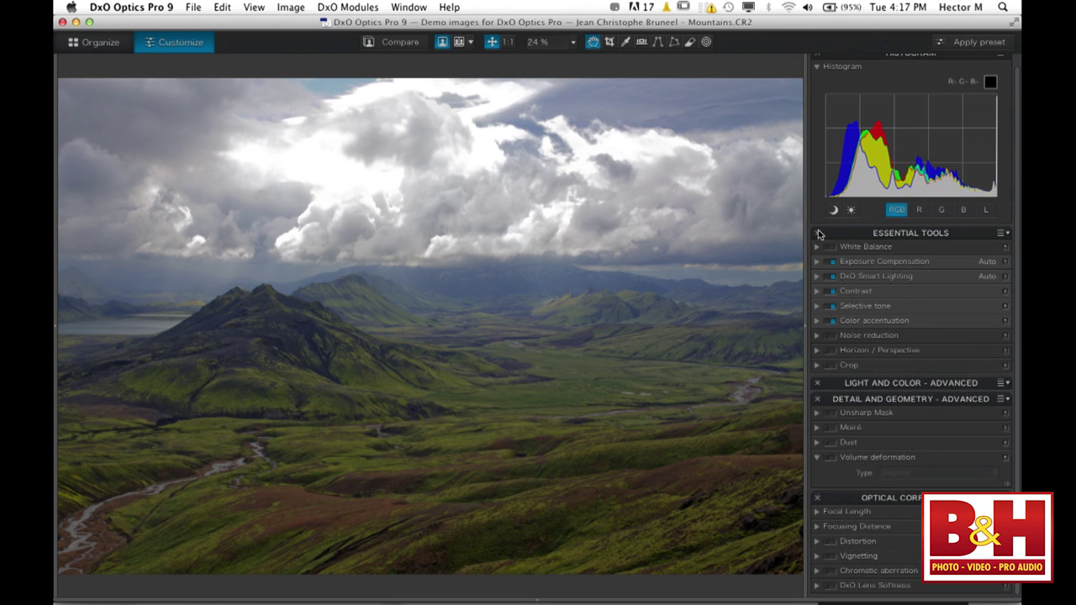
left_click(856, 382)
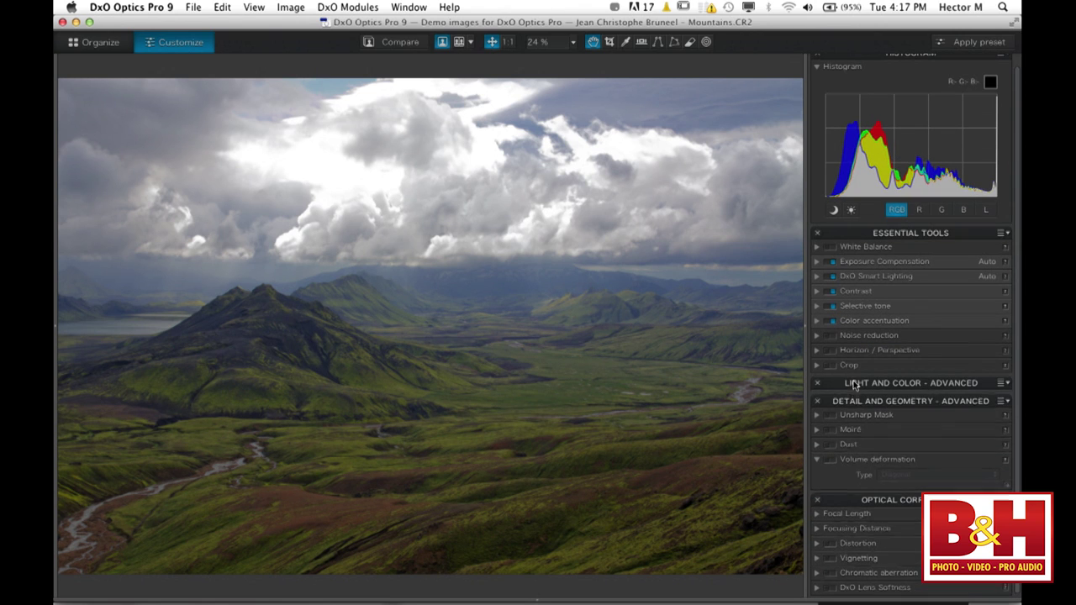
scroll(854, 384, "down", 1)
scroll(855, 384, "down", 1)
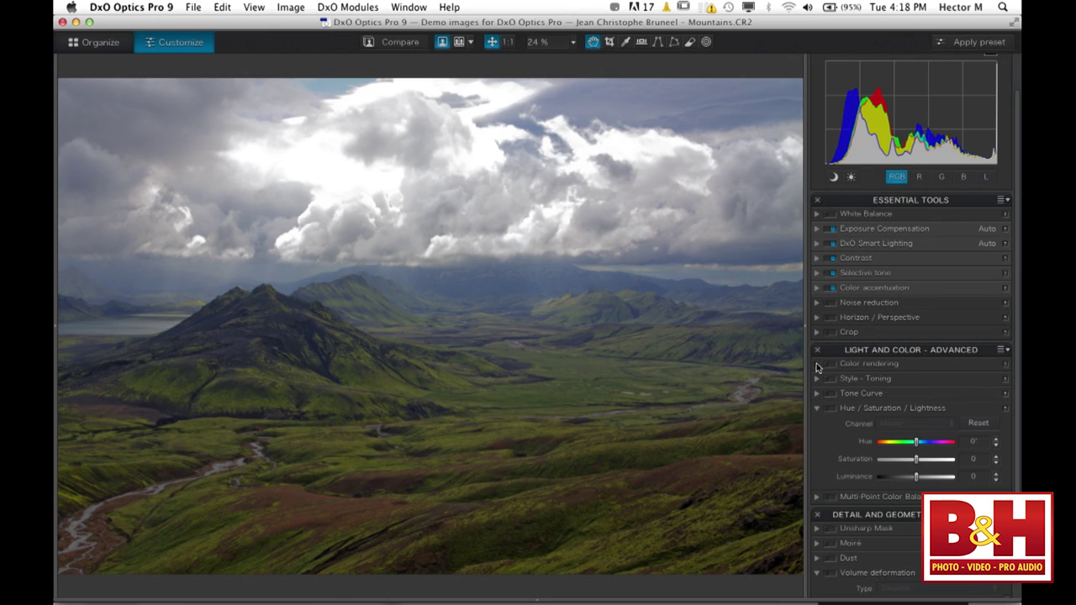
Enable Color rendering with the Camera Body category and the Canon 1200D, 1DMk4, 7D, 50D, 60D, 500D, 550D, 650D rendering, and collapse its settings.
left_click(815, 367)
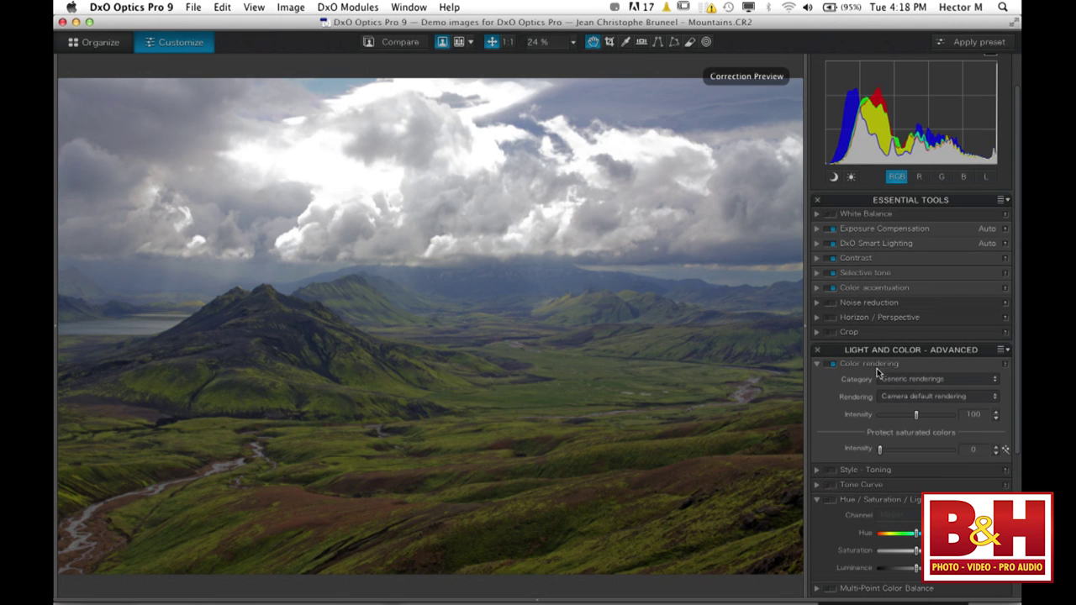
left_click(897, 379)
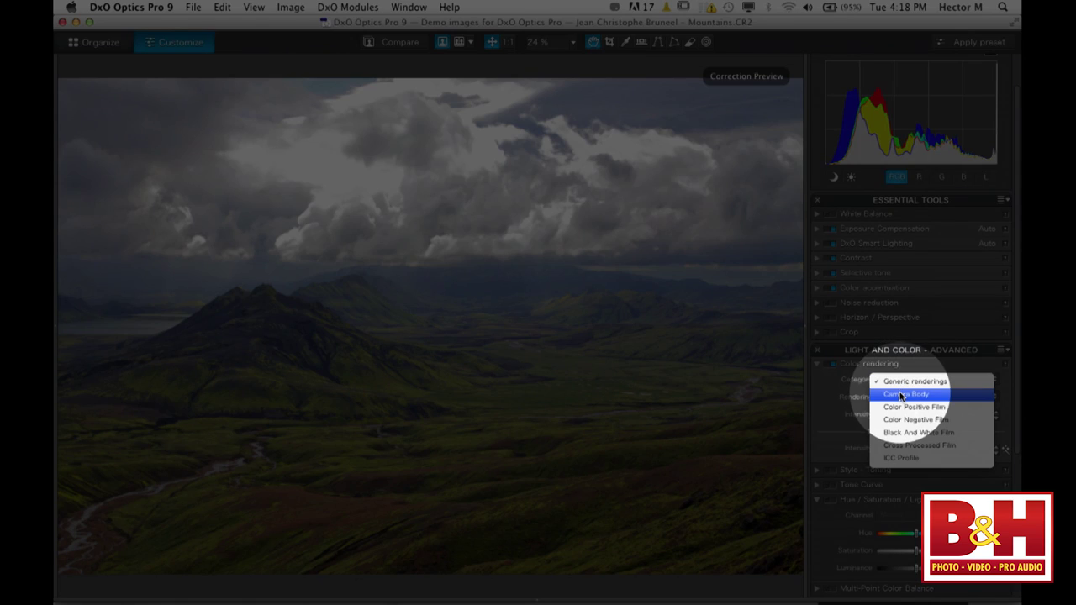
left_click(901, 396)
left_click(910, 395)
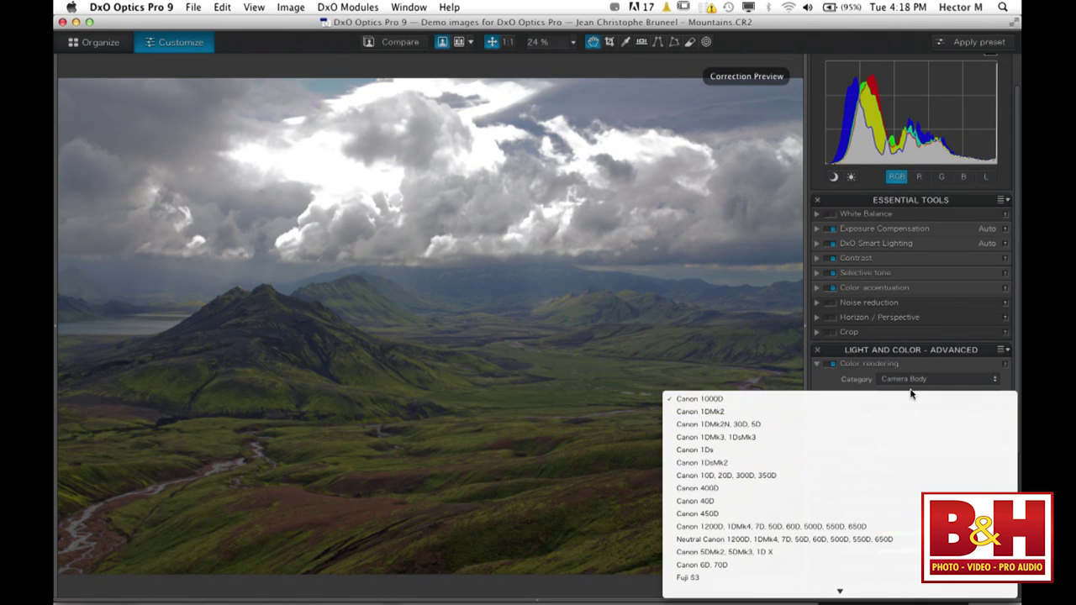
scroll(894, 477, "down", 10)
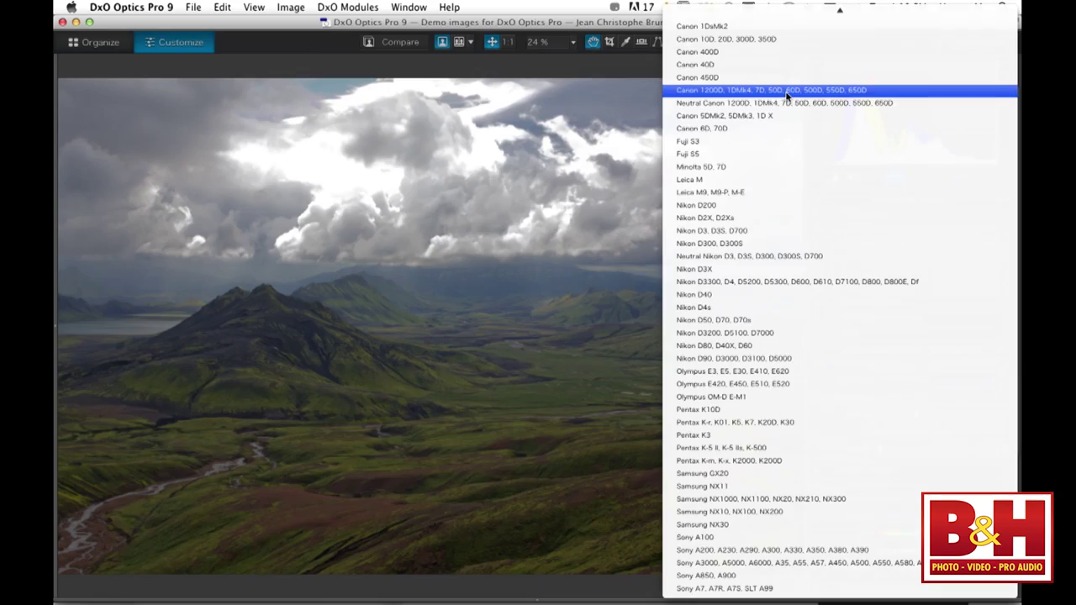
left_click(786, 92)
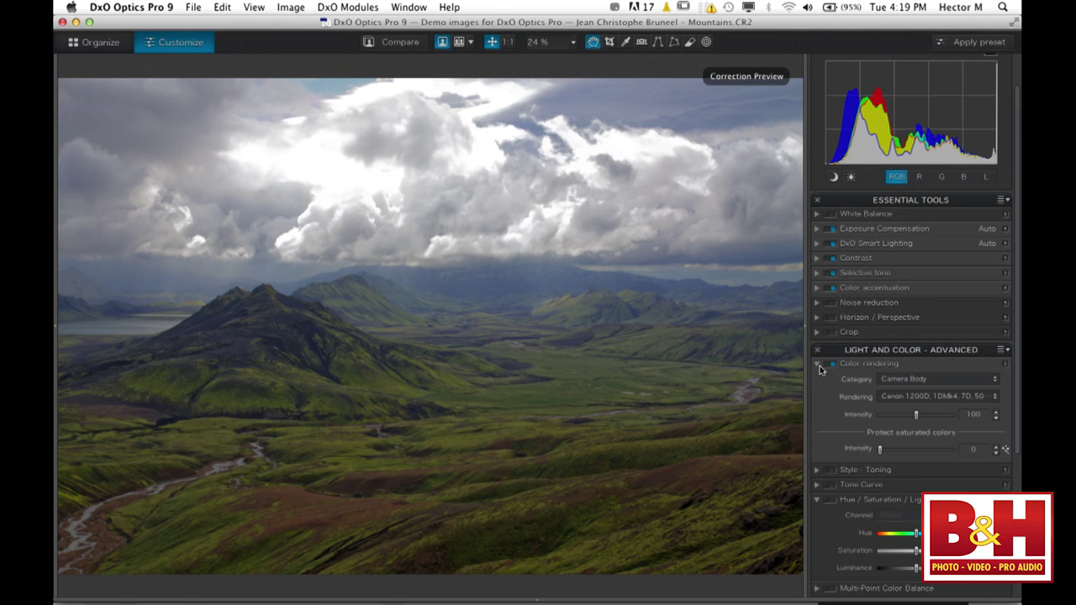
left_click(815, 363)
Apply the Landscape style in Style - Toning and collapse its settings.
left_click(817, 378)
left_click(900, 400)
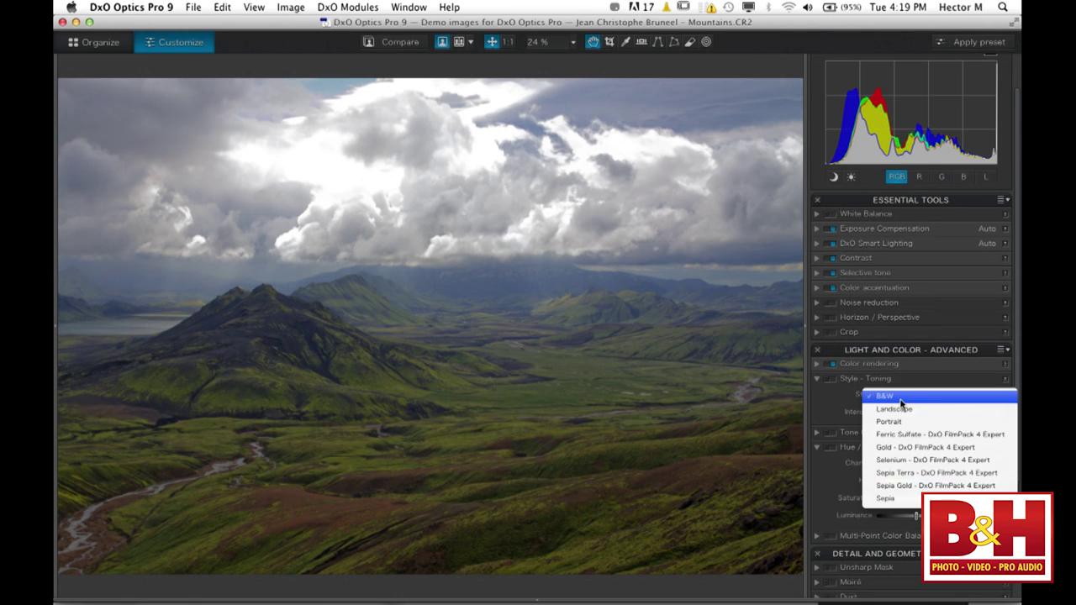
left_click(895, 409)
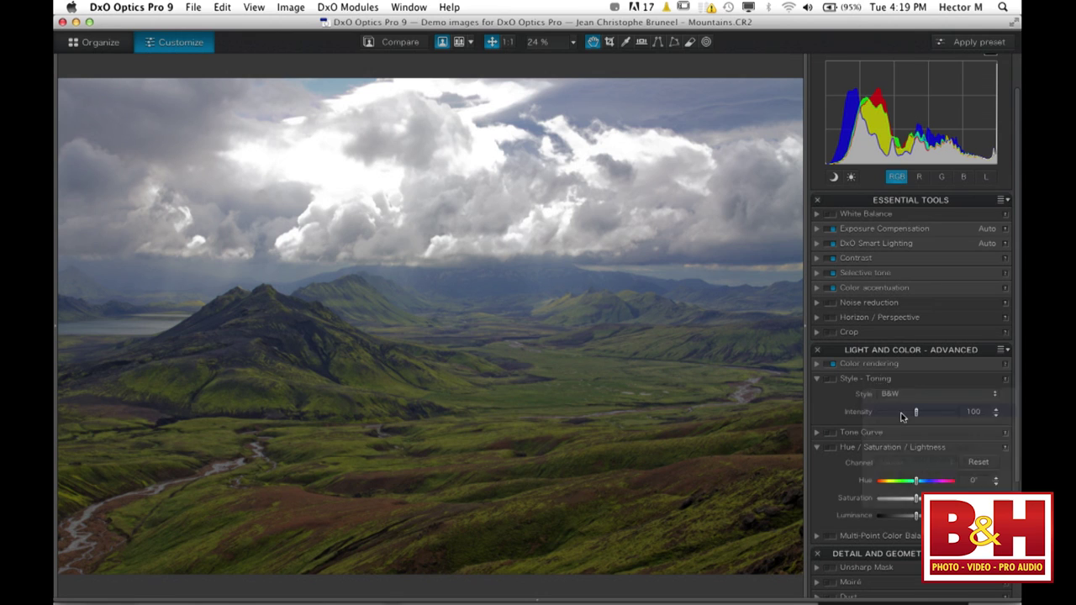
left_click(817, 379)
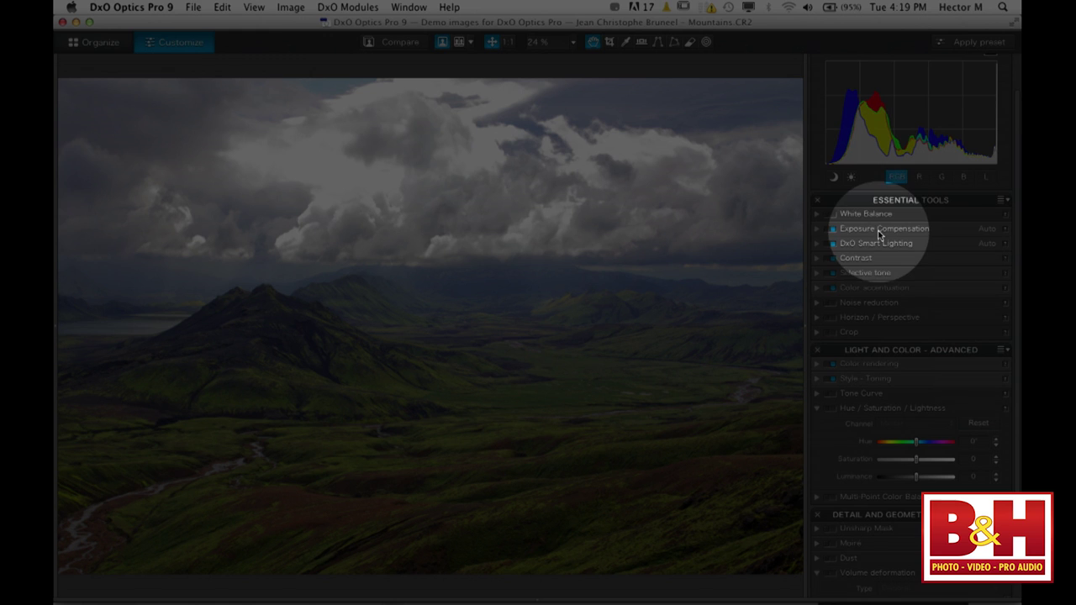
Raise the midtones of the master tone curve slightly, anchor its highlights and shadows near the diagonal, and collapse its settings.
scroll(880, 385, "down", 2)
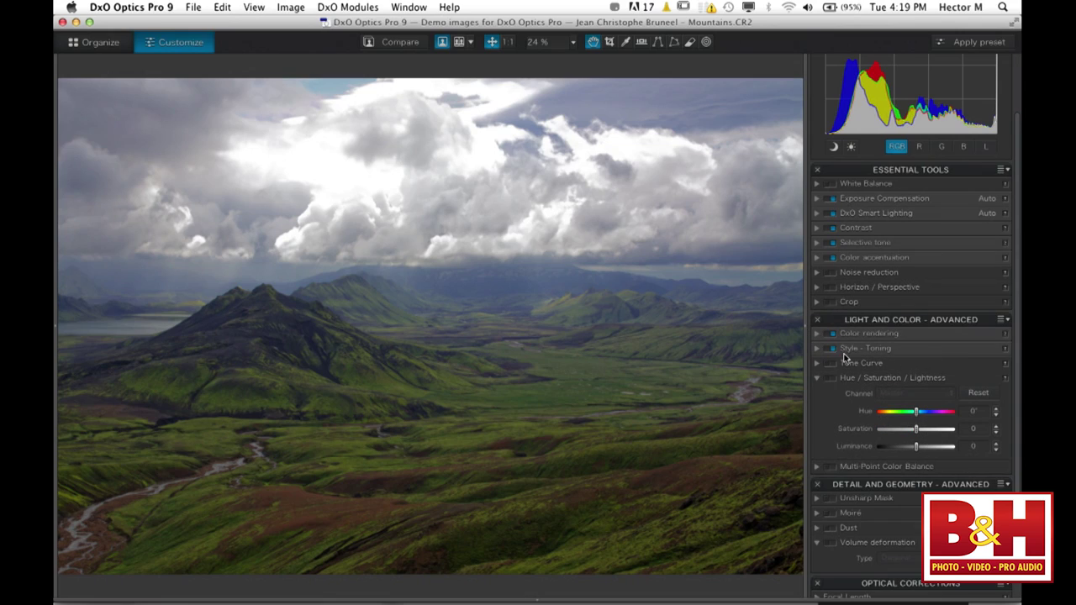
left_click(818, 378)
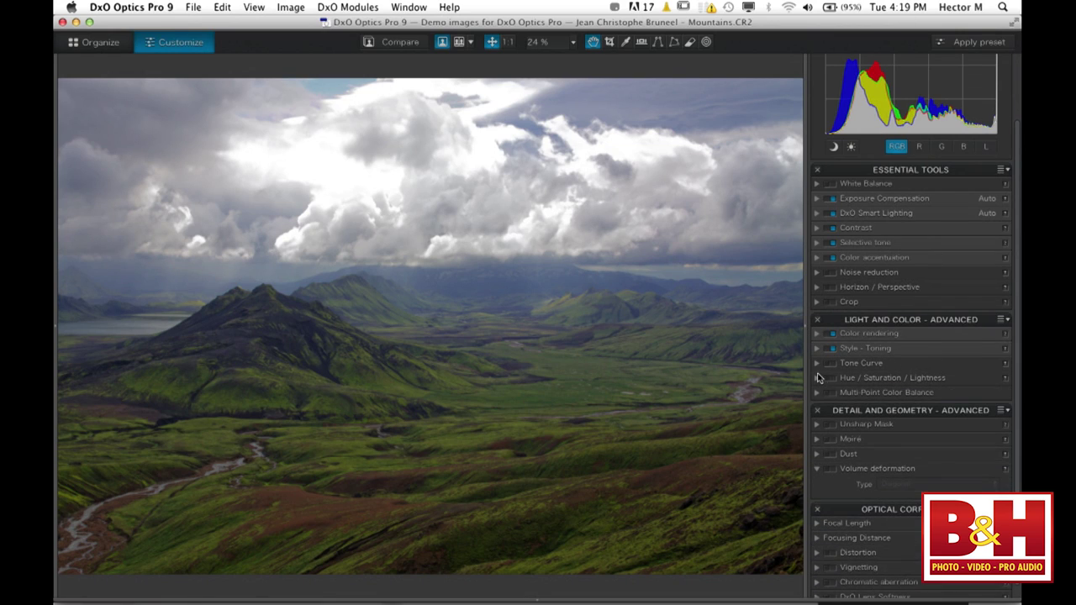
left_click(816, 364)
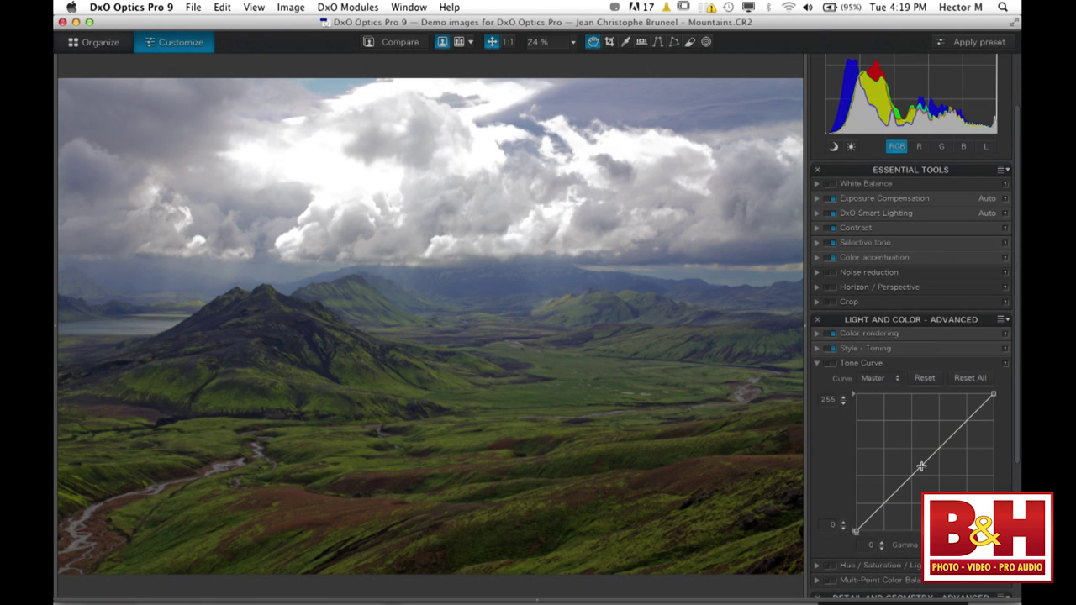
left_click_drag(924, 465, 923, 458)
left_click_drag(965, 418, 967, 424)
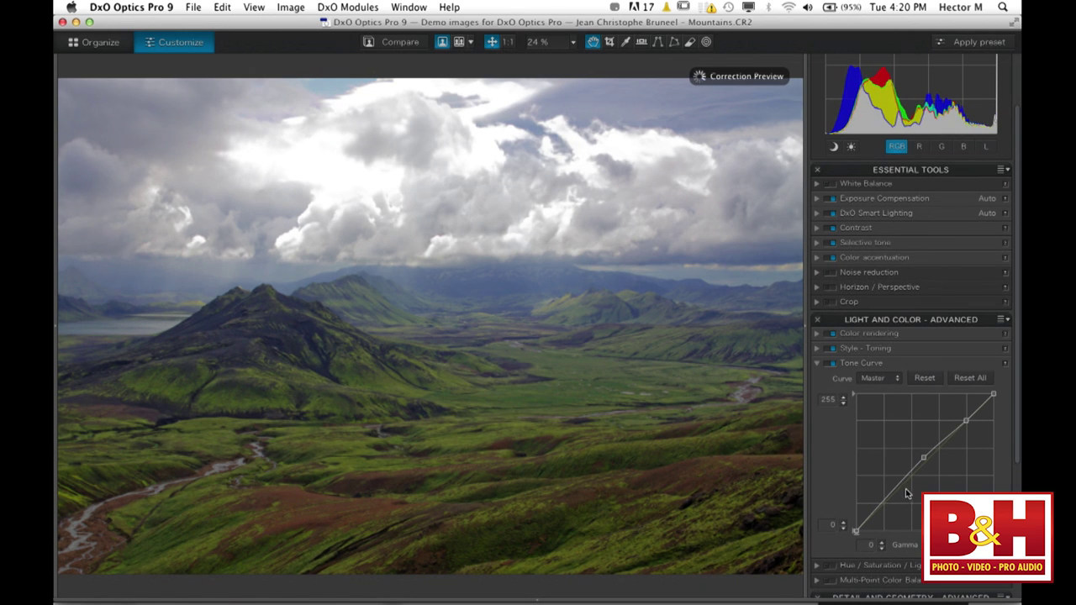
left_click_drag(884, 495, 887, 499)
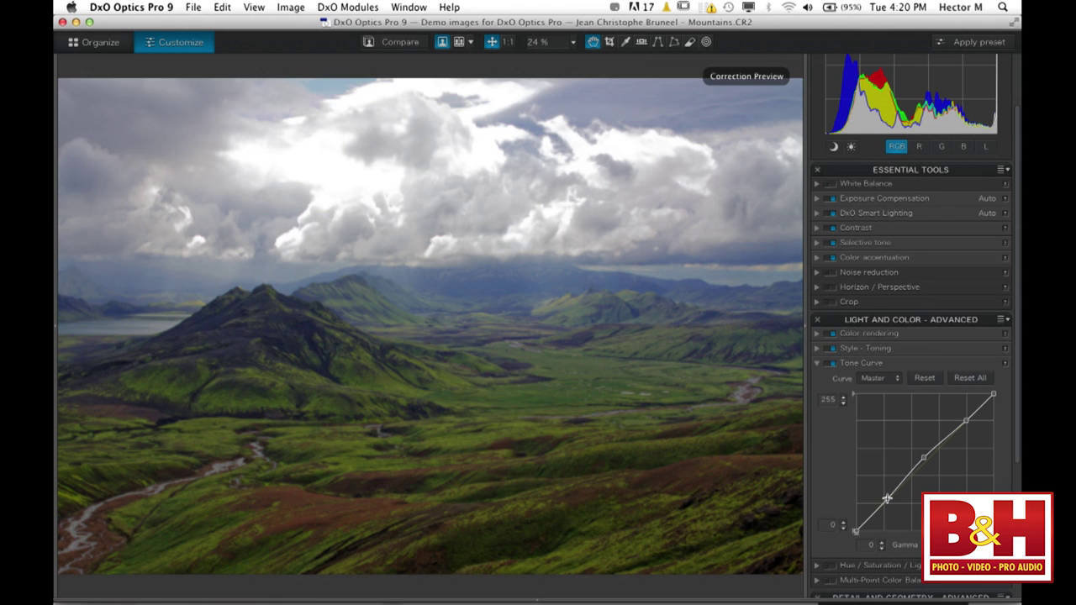
left_click(816, 363)
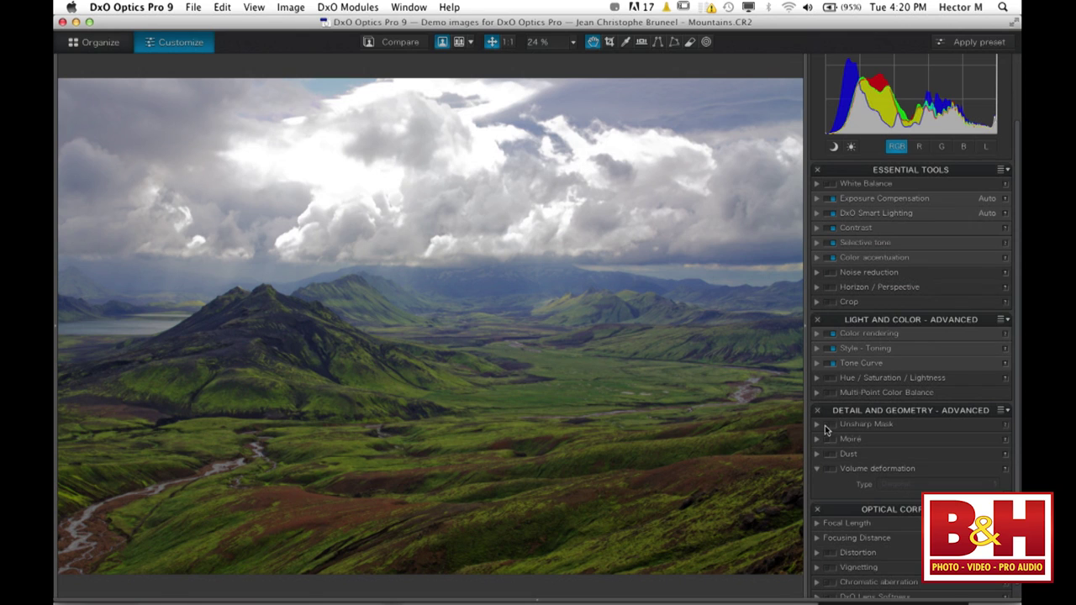
Turn on the Unsharp Mask, Distortion, Vignetting, Chromatic aberration and DxO Lens Softness corrections.
left_click(827, 426)
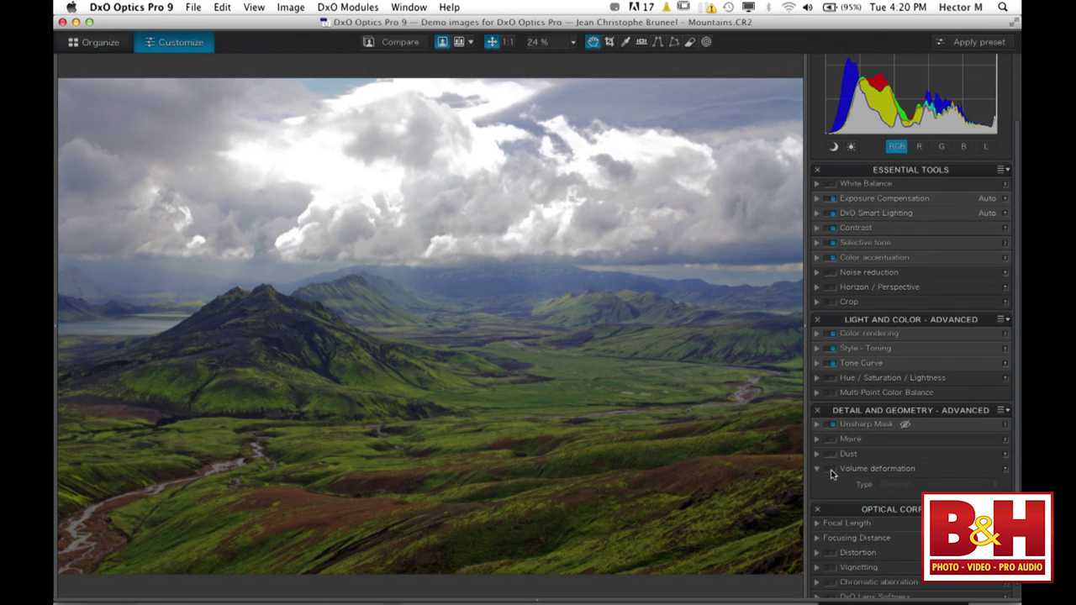
left_click(832, 554)
left_click(831, 568)
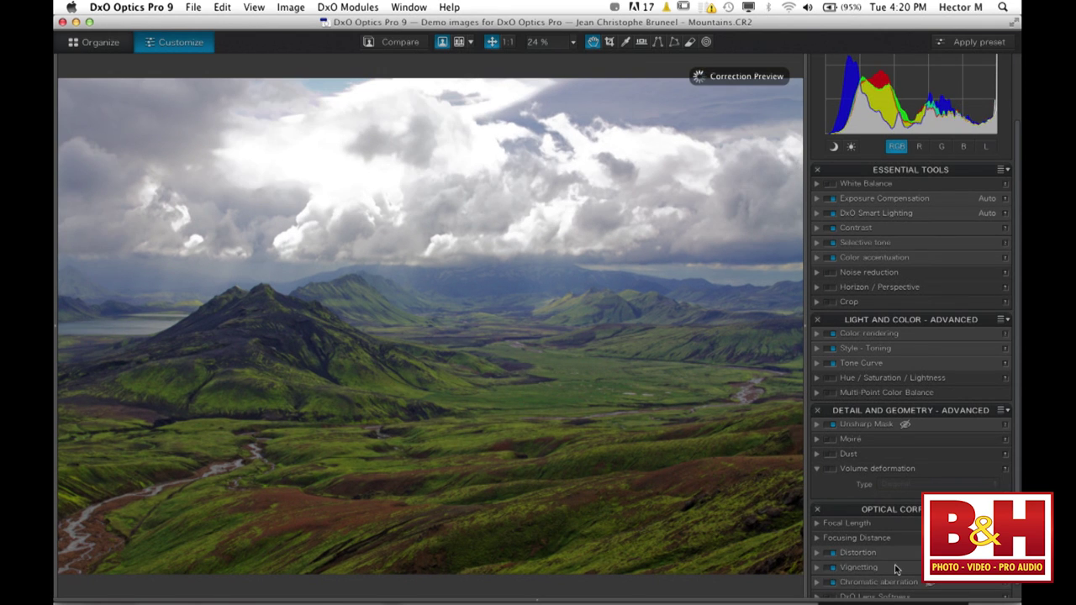
scroll(896, 570, "down", 1)
left_click(854, 586)
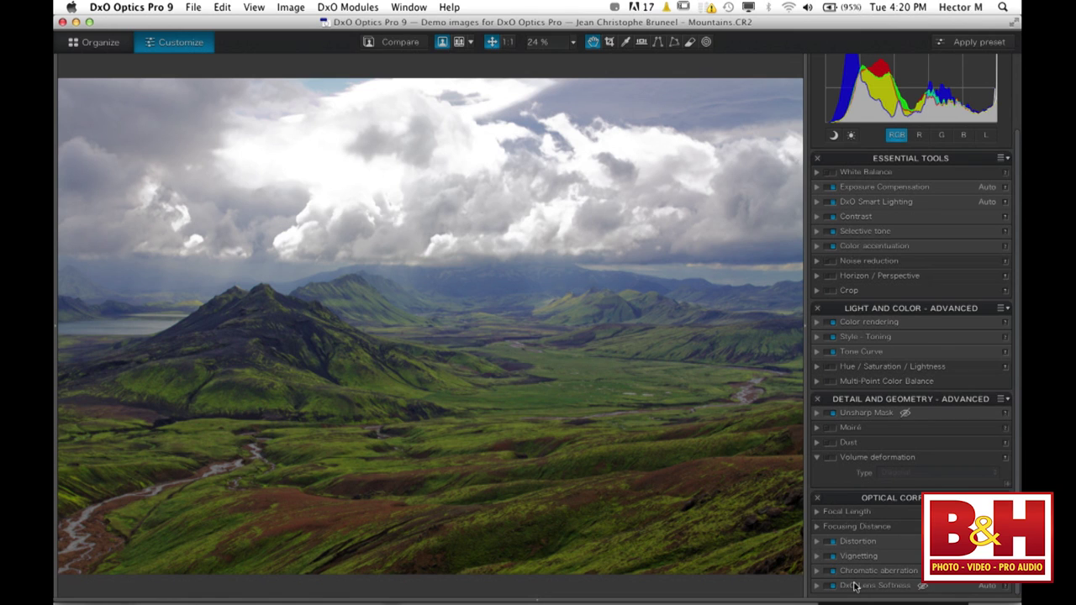
Compare the corrected landscape repeatedly with the as-shot version, ending with both shown side by side.
left_click(407, 43)
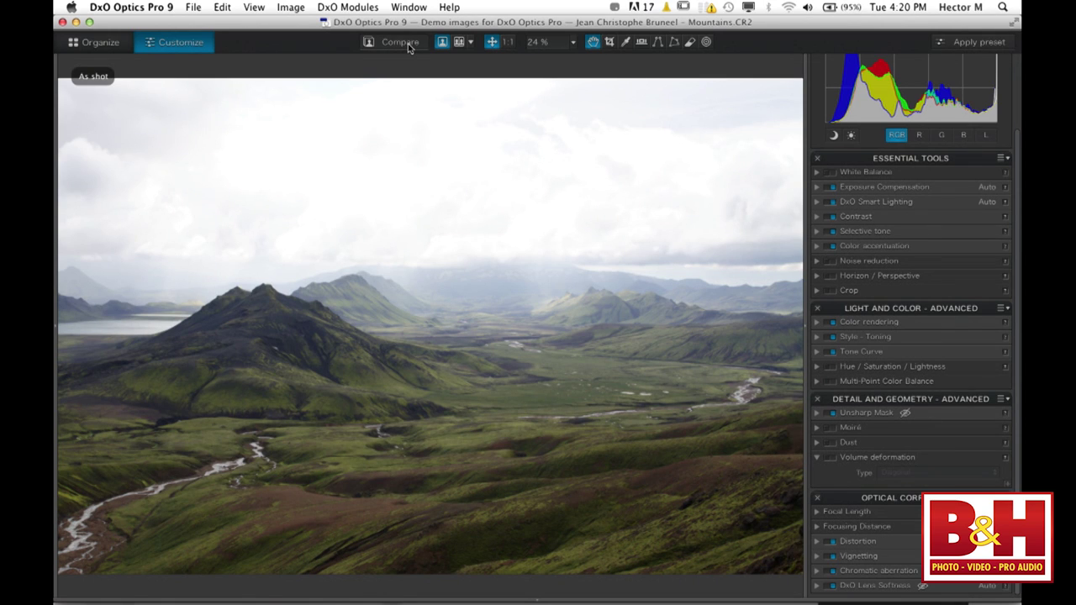
left_click(407, 43)
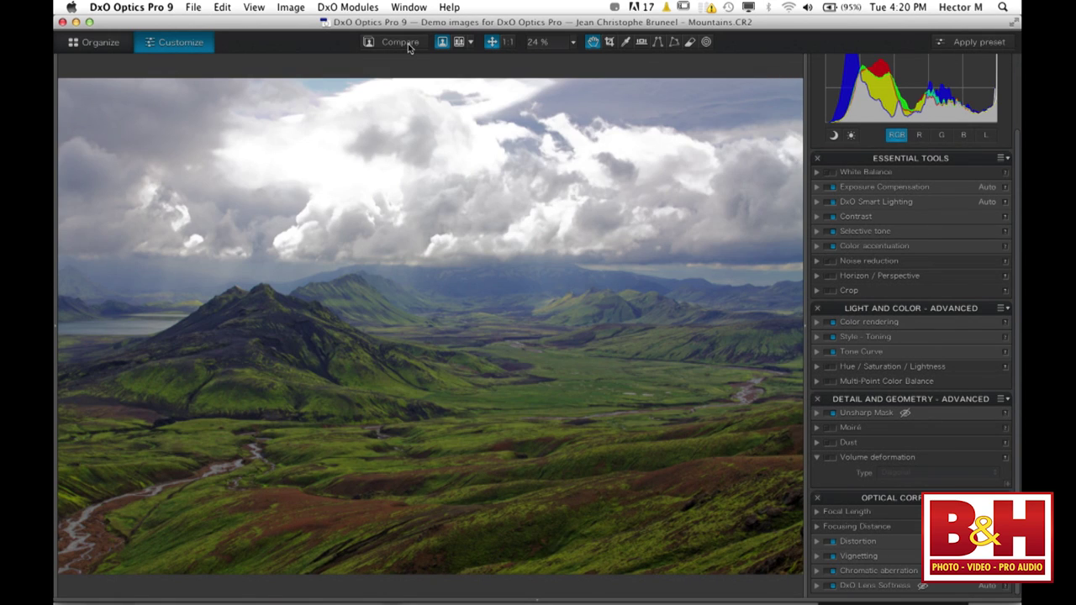
left_click(408, 43)
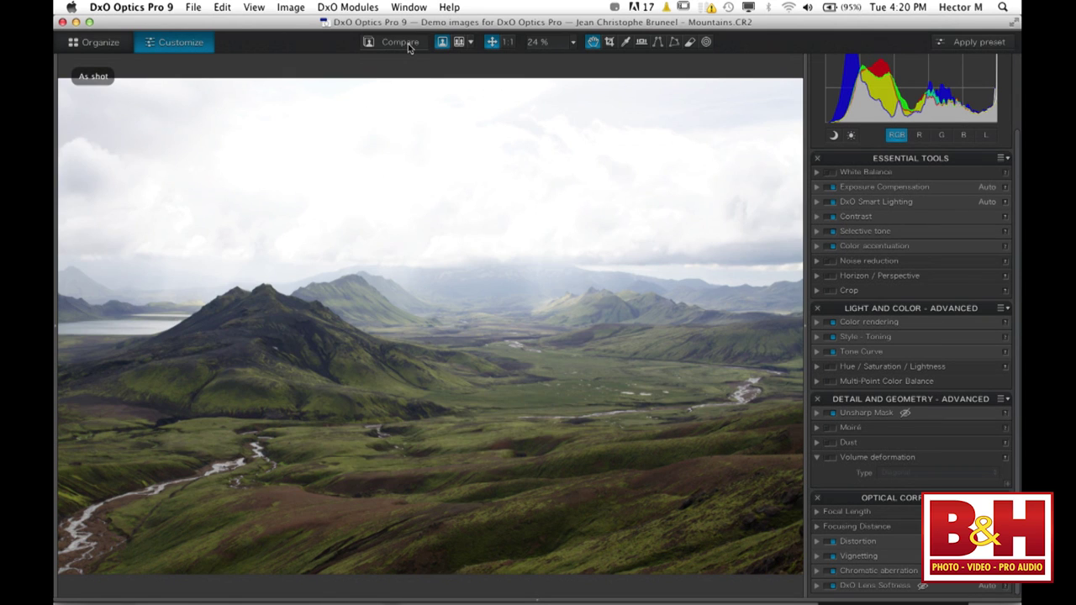
left_click(408, 43)
left_click(407, 43)
left_click(408, 42)
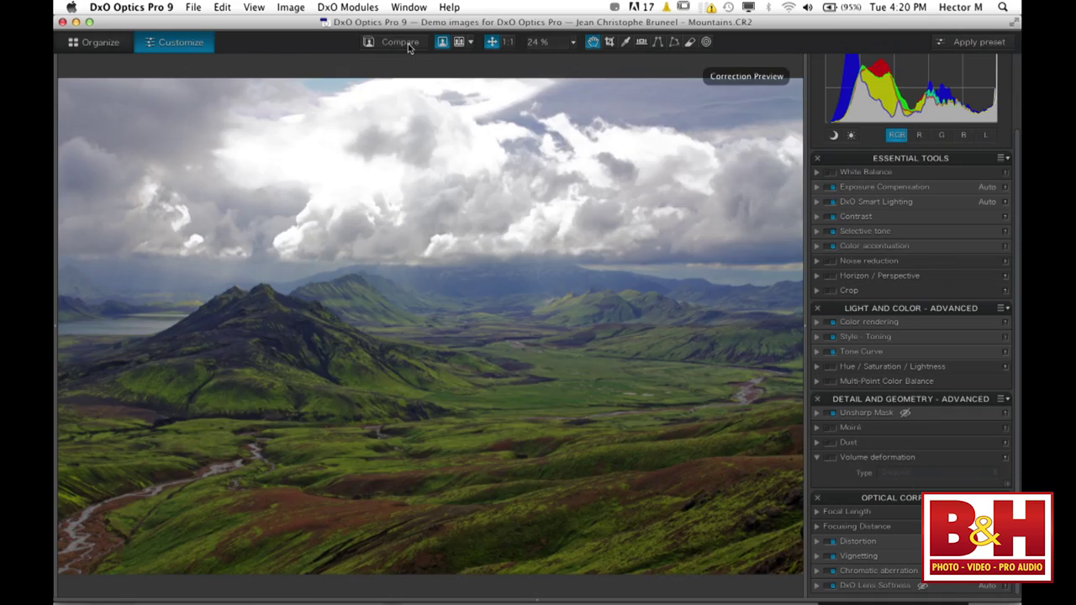
left_click(408, 43)
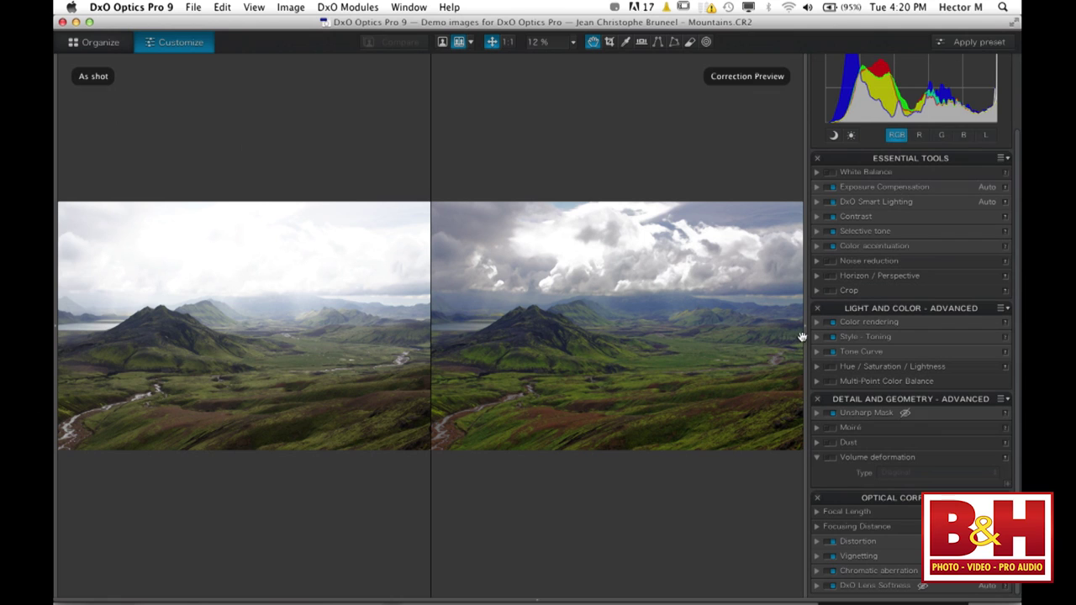
Enlarge the side-by-side comparison of the mountain landscape by hiding the correction tools, inspect it closely, and fit both versions back to the view.
left_click(806, 326)
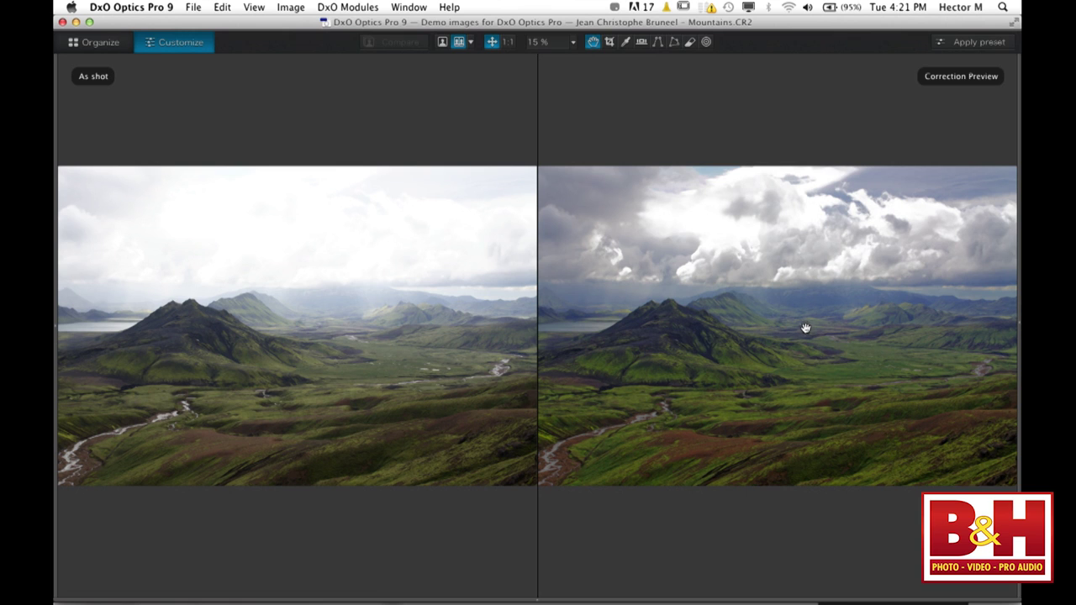
scroll(806, 328, "up", 3)
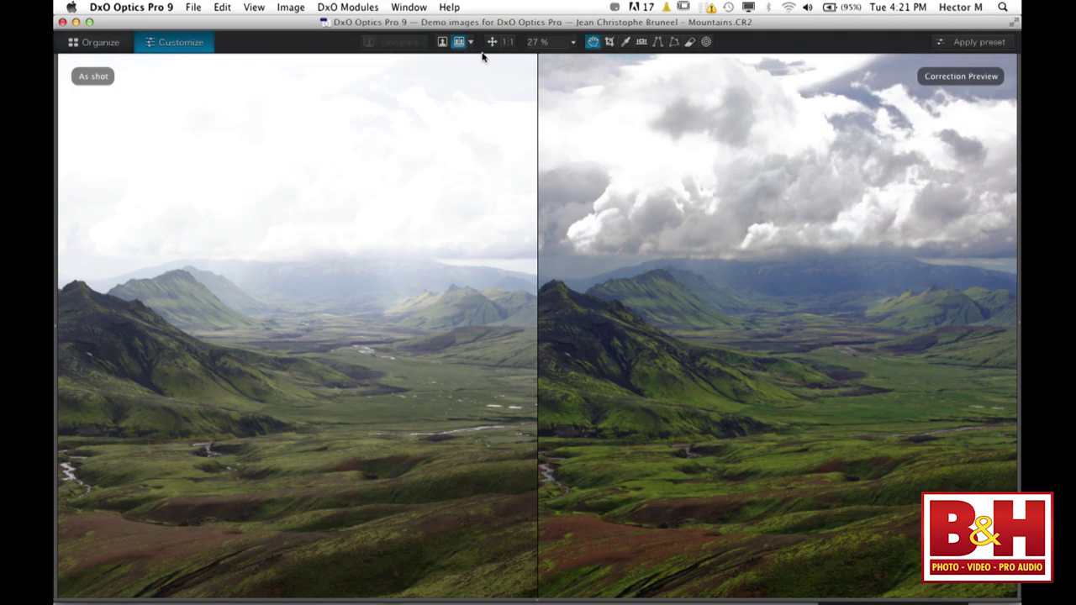
left_click(492, 42)
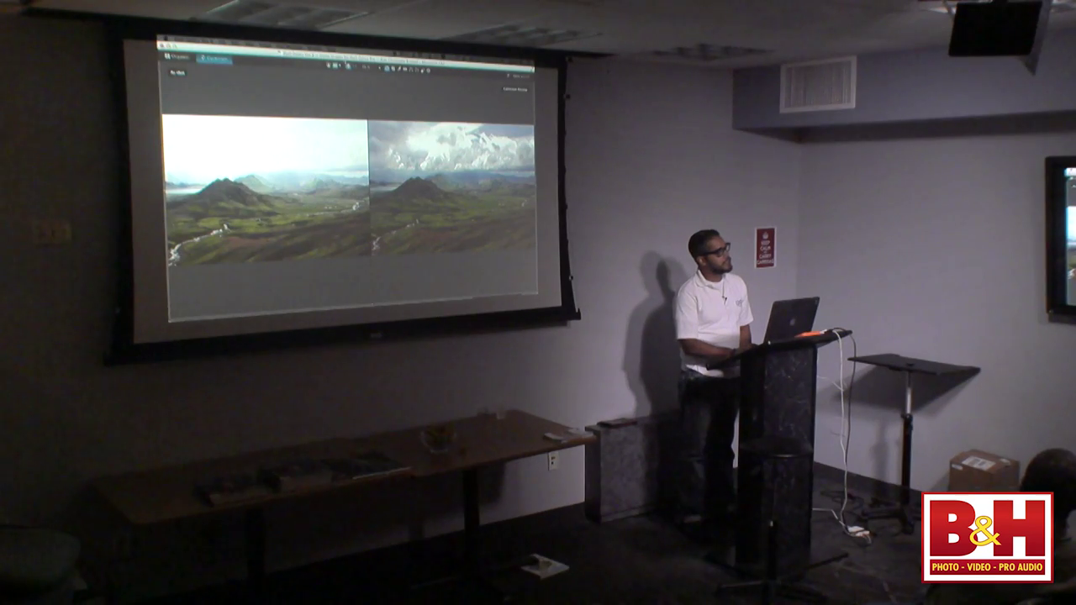
Open the manager for DxO Optics Modules and look through the supported Apple and Samsung cameras, collapsing both lists again.
left_click(285, 42)
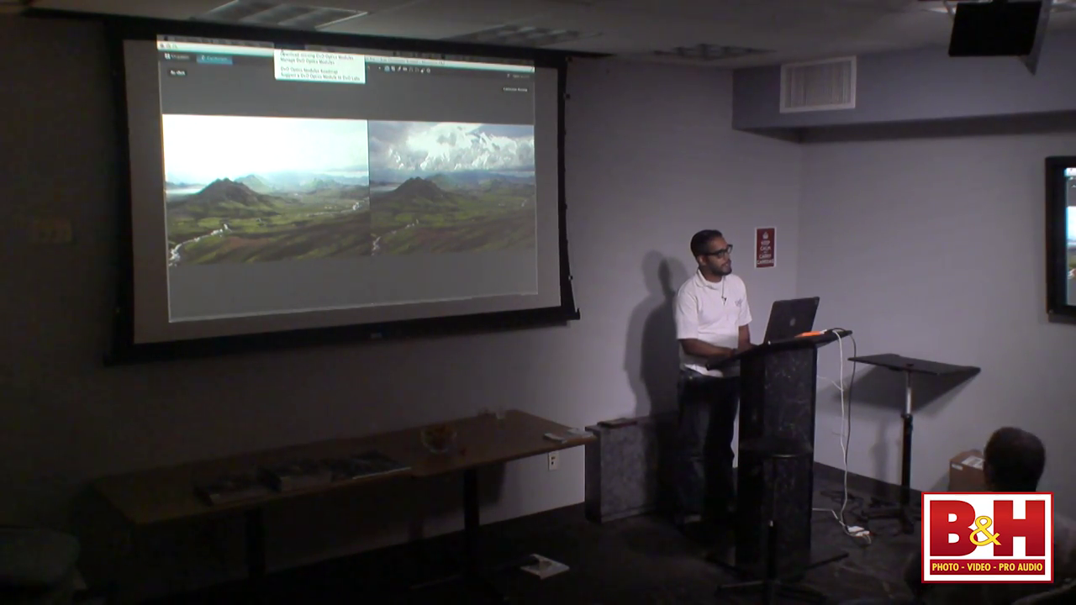
key("Escape")
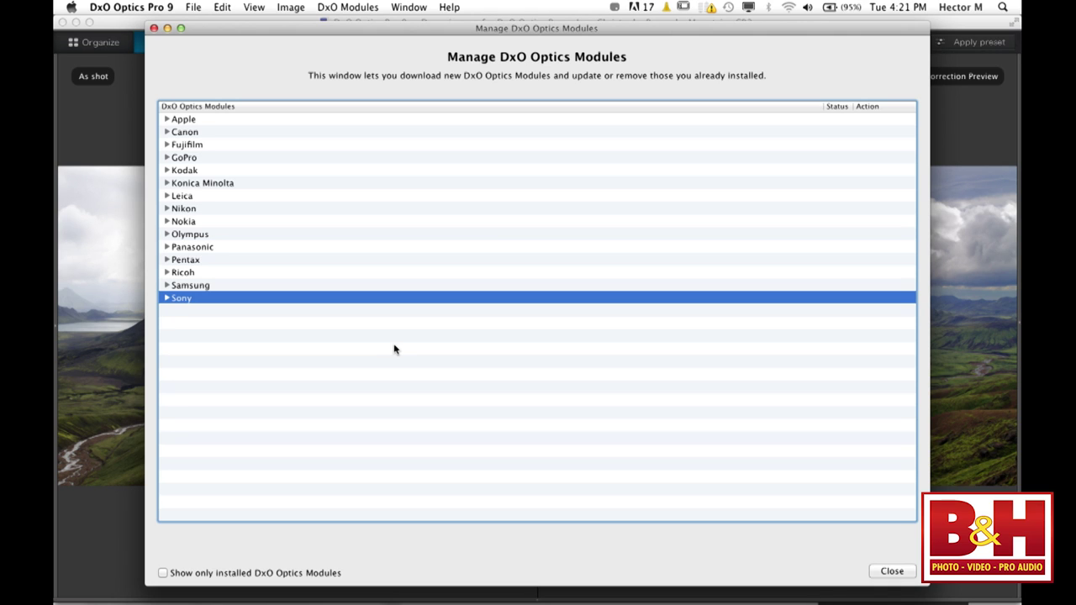
left_click(172, 122)
left_click(170, 120)
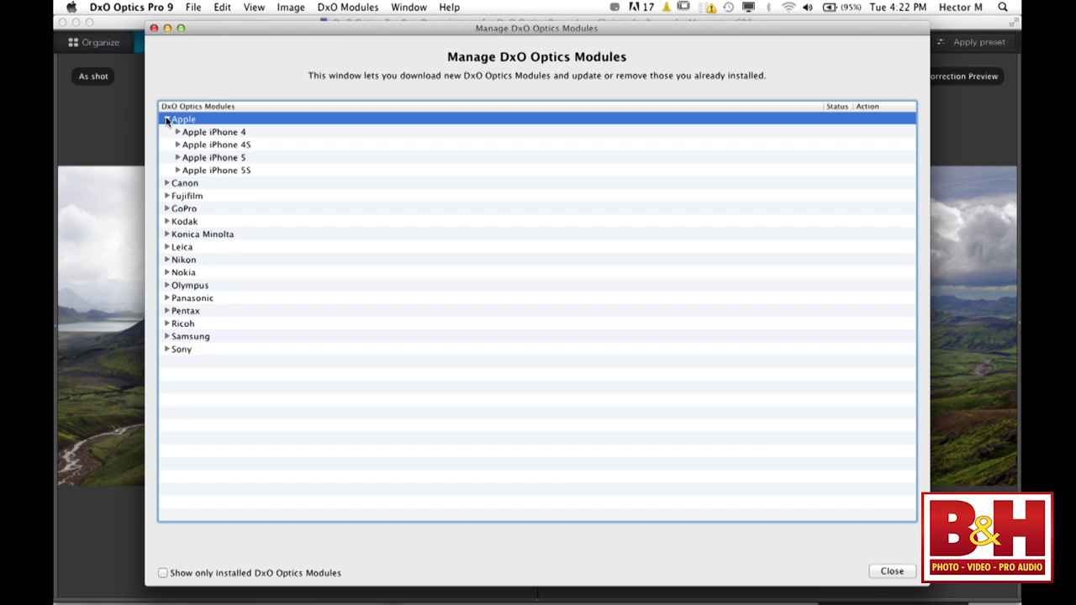
left_click(166, 337)
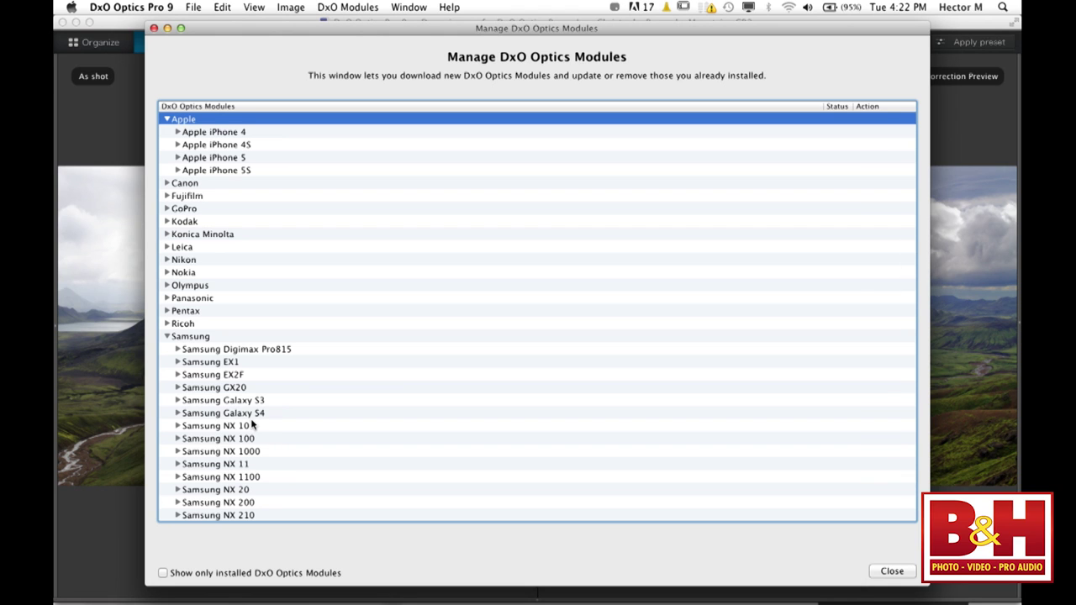
left_click(166, 119)
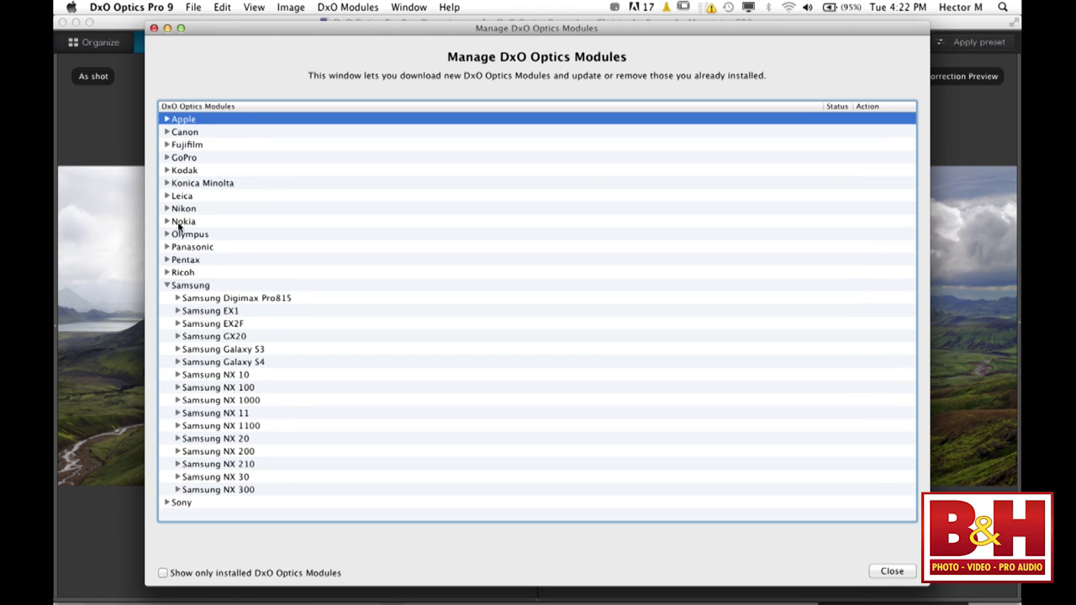
left_click(167, 285)
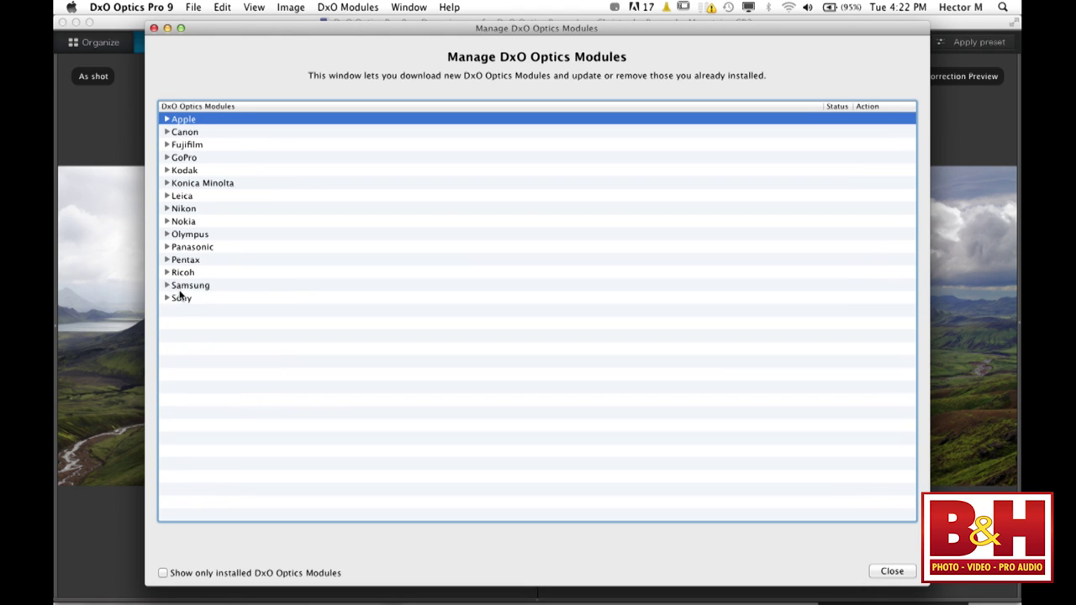
Look through the supported Sony cameras and the lens modules offered for the Sony SLT-A99, and close the module manager.
left_click(168, 299)
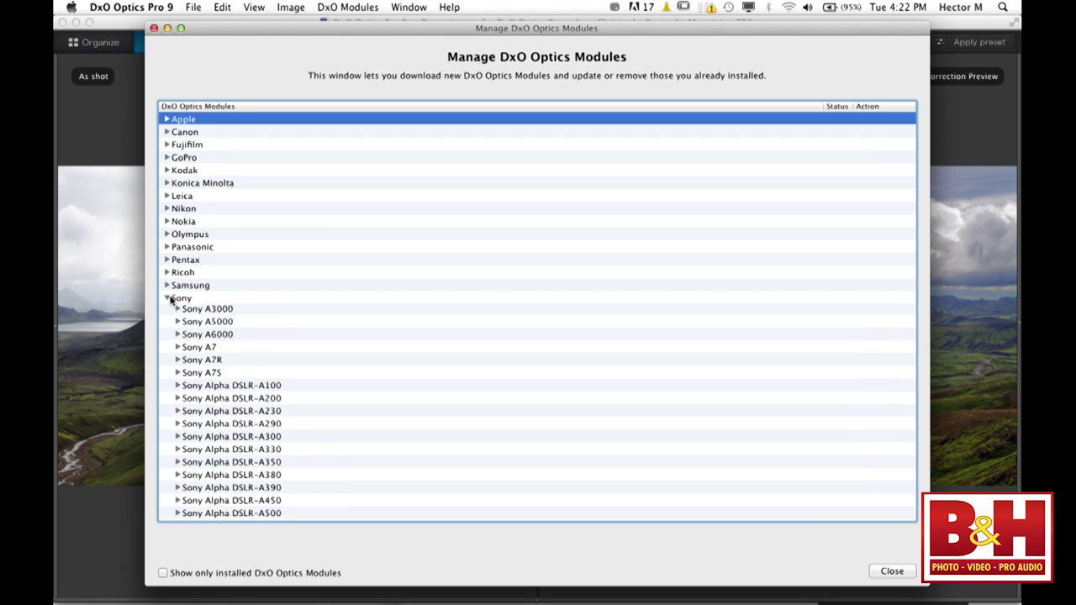
scroll(294, 336, "down", 5)
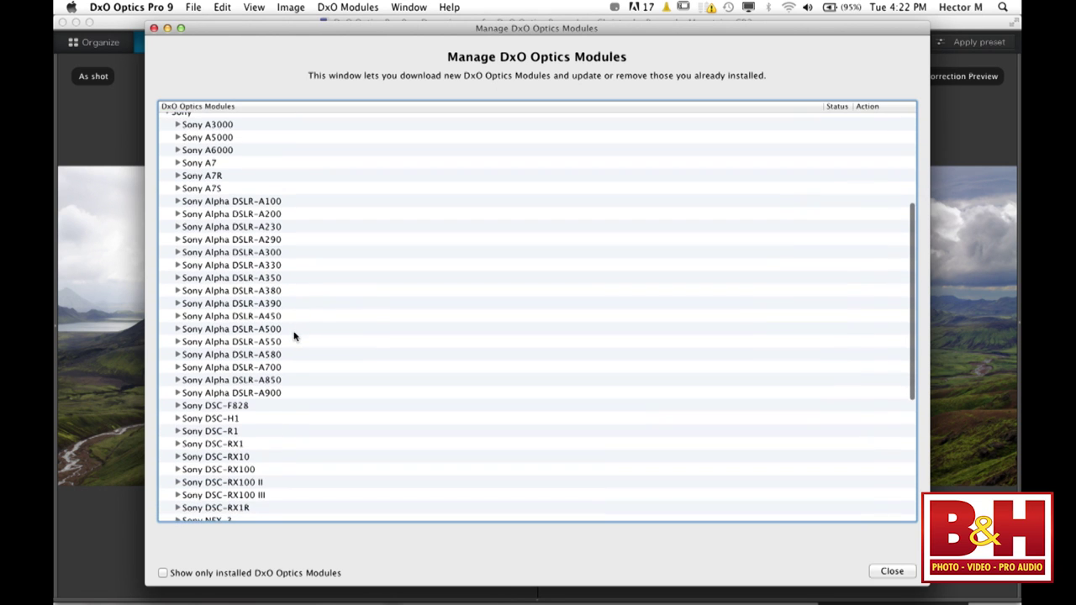
scroll(294, 336, "down", 7)
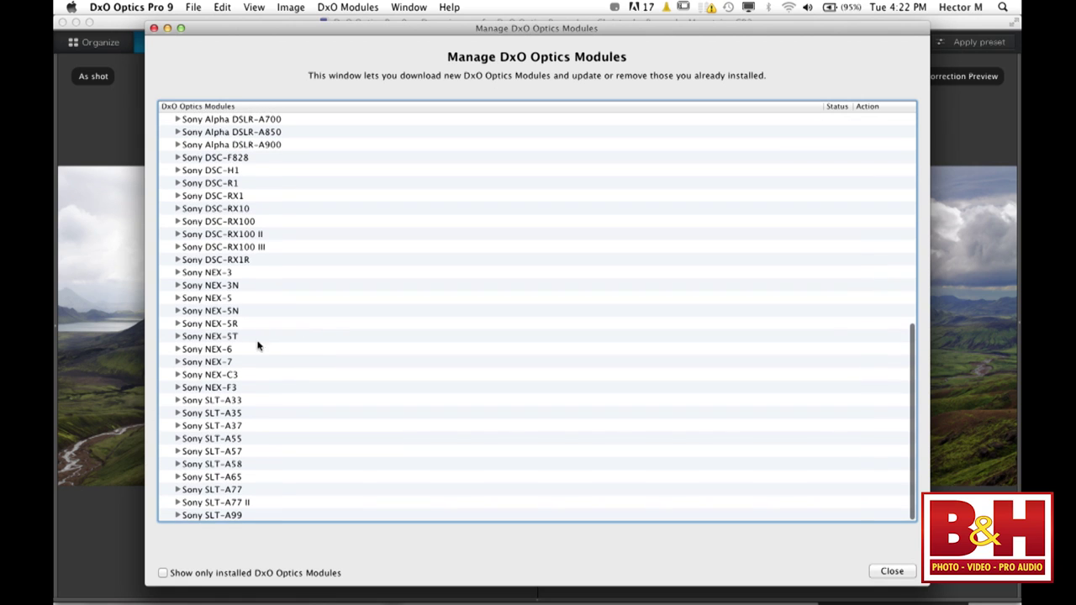
left_click(176, 516)
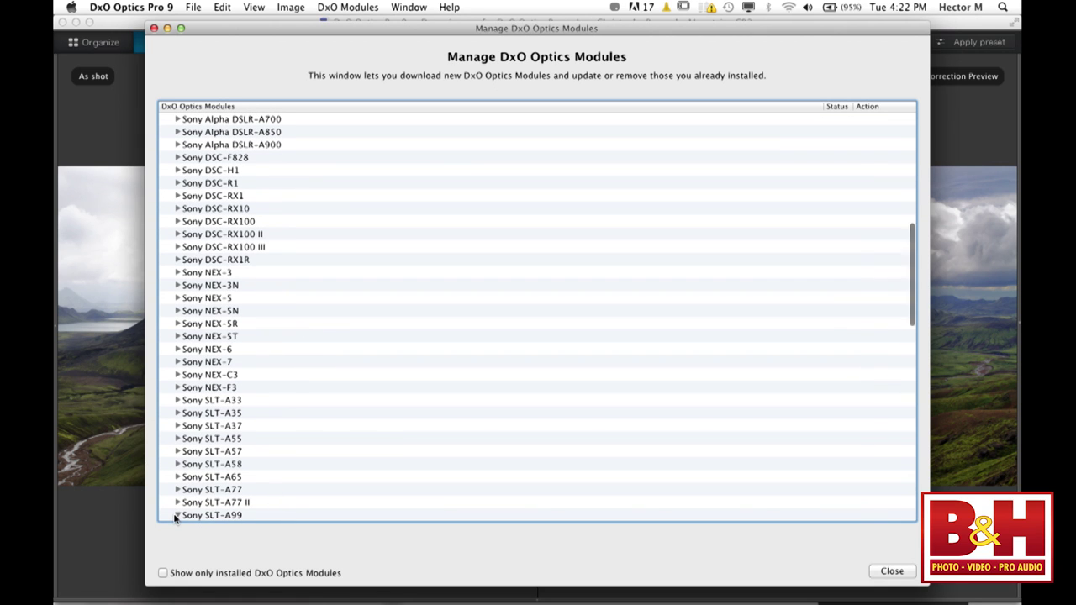
scroll(377, 486, "down", 3)
scroll(377, 488, "down", 9)
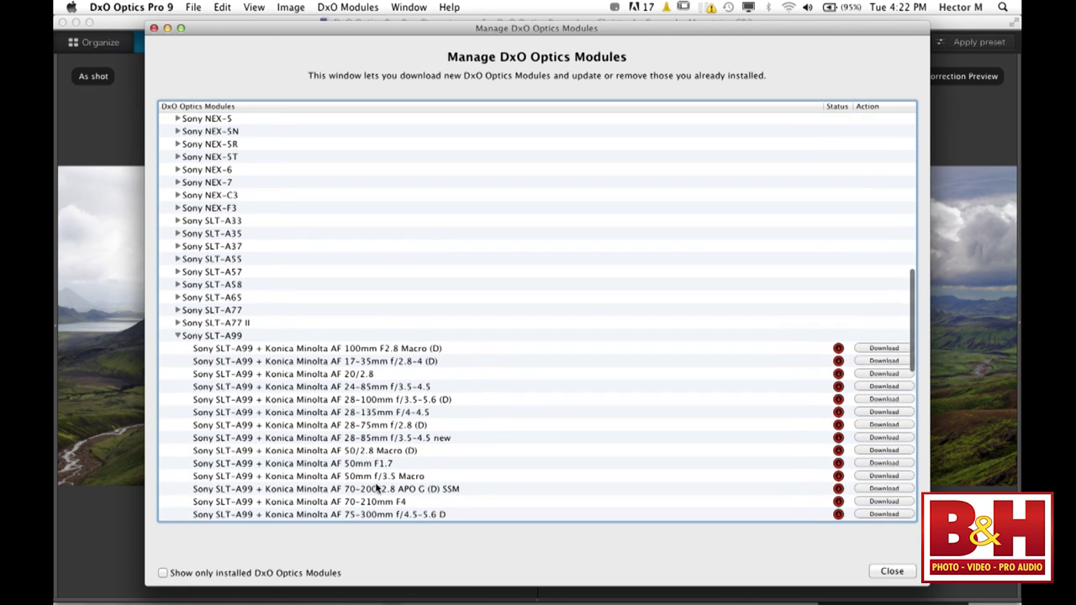
scroll(378, 488, "down", 6)
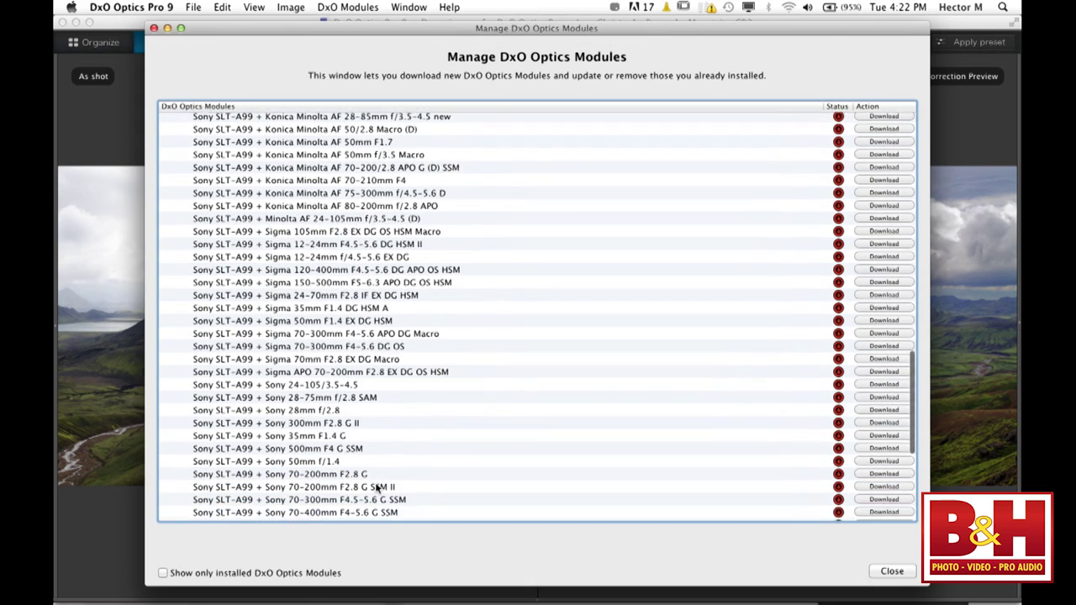
scroll(378, 488, "down", 2)
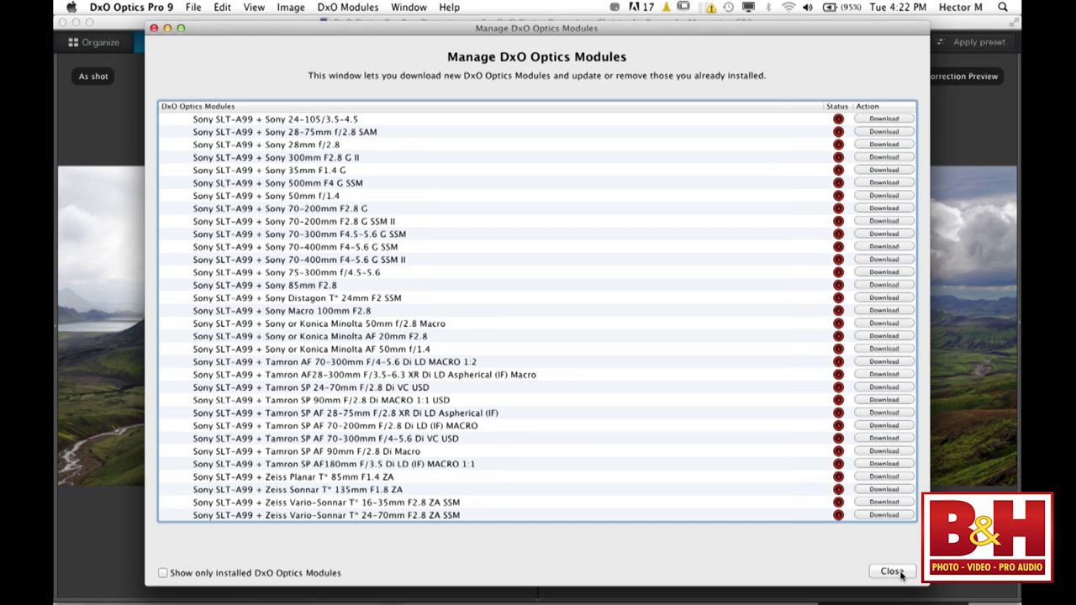
left_click(892, 571)
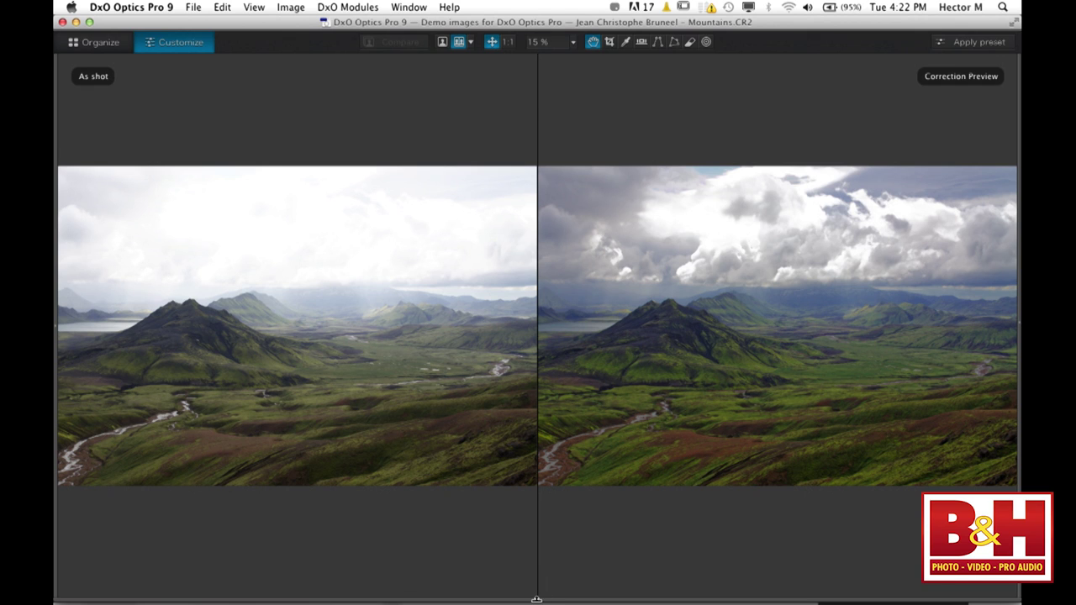
Open the demo image Distortion - Columns.CR2 from the image browser and hide the browser to enlarge the photo.
left_click(537, 600)
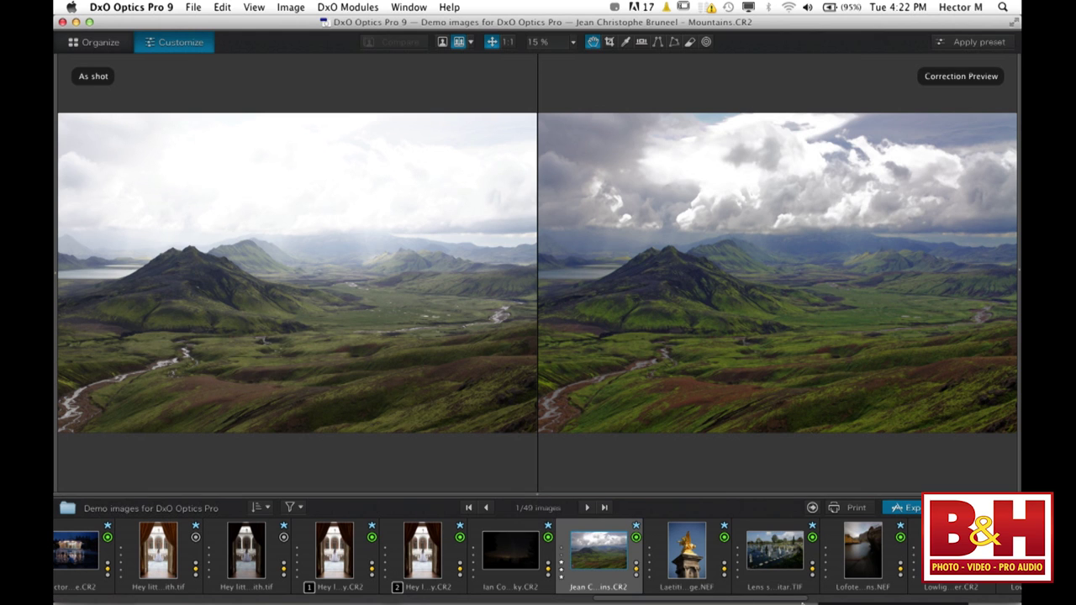
scroll(820, 559, "right", 10)
scroll(820, 559, "right", 3)
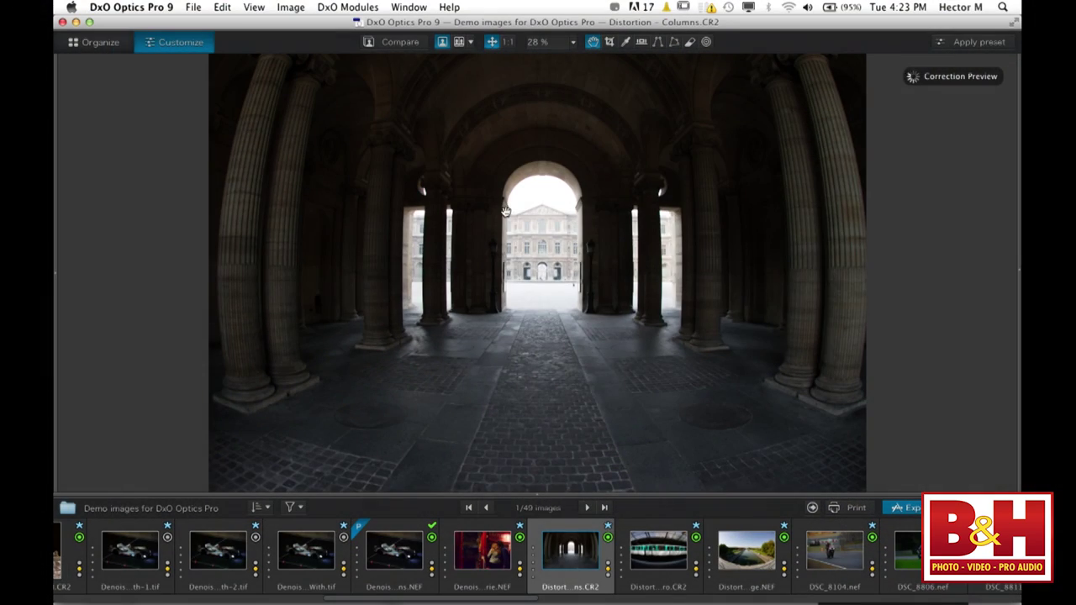
left_click(539, 495)
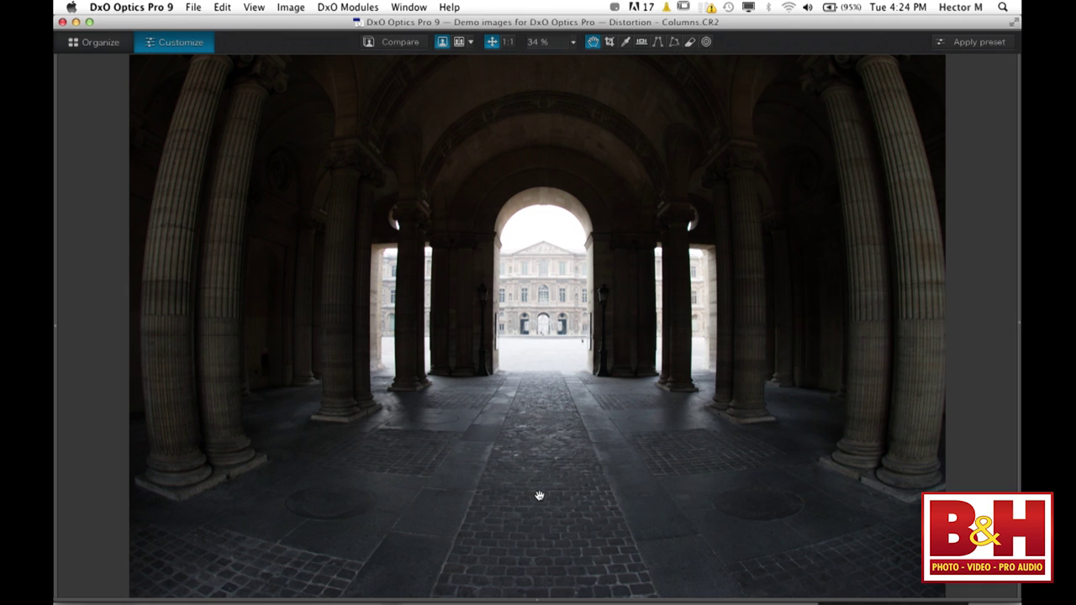
Bring back the correction tools and turn on the Distortion correction for the columns photo.
left_click(1017, 311)
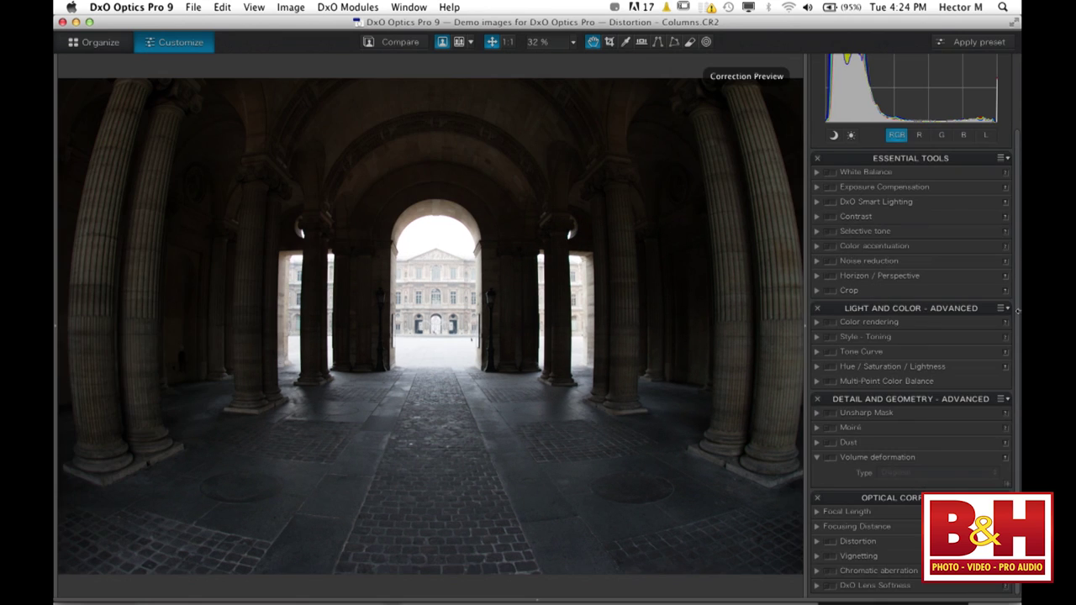
scroll(903, 467, "down", 2)
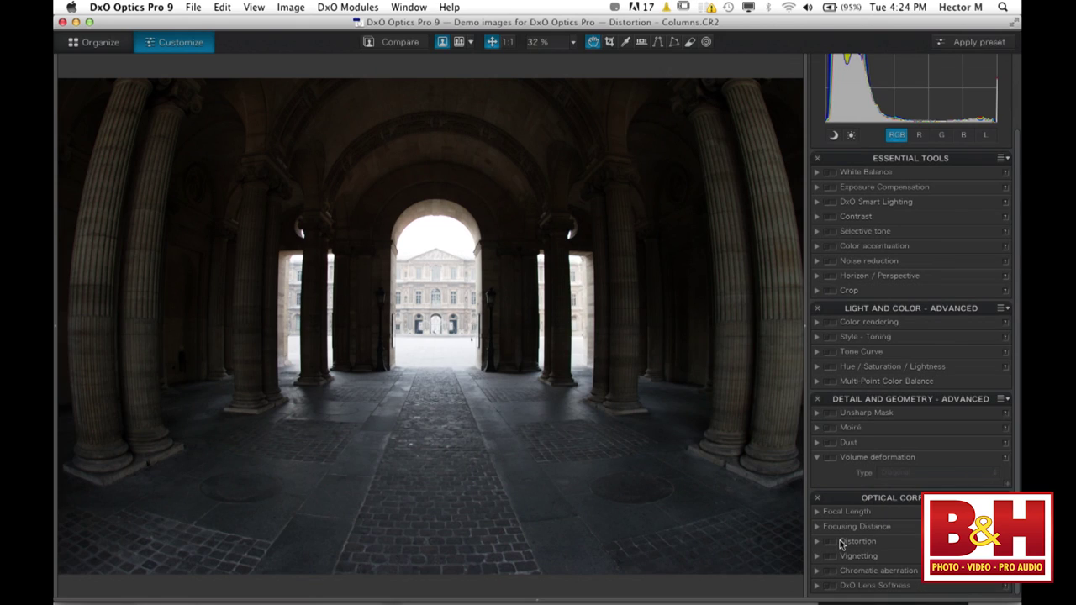
left_click(833, 541)
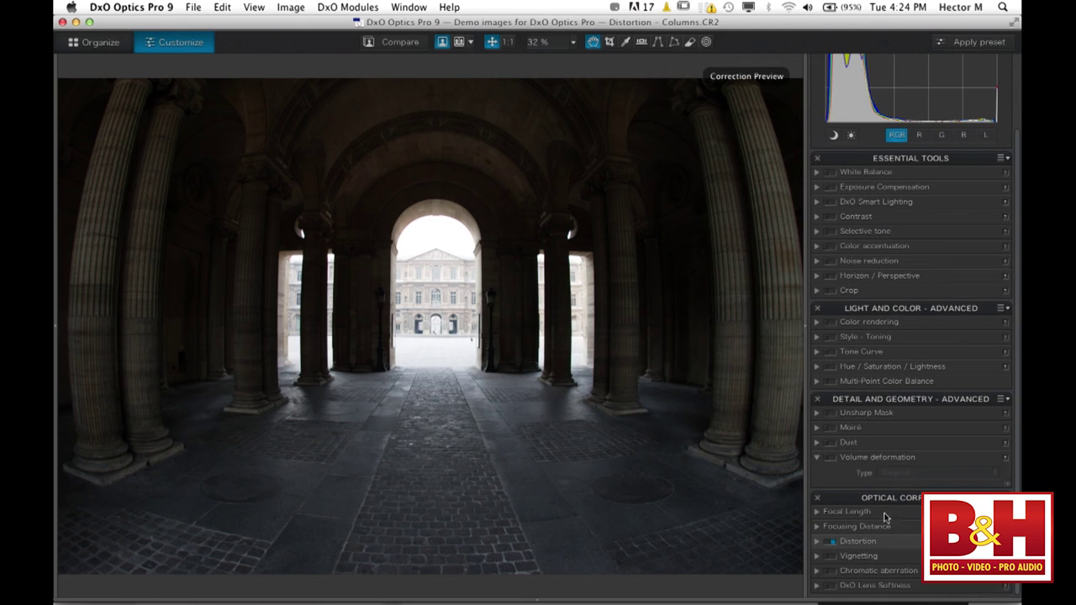
Set DxO Smart Lighting to the Strong mode for the dark archway.
left_click(816, 203)
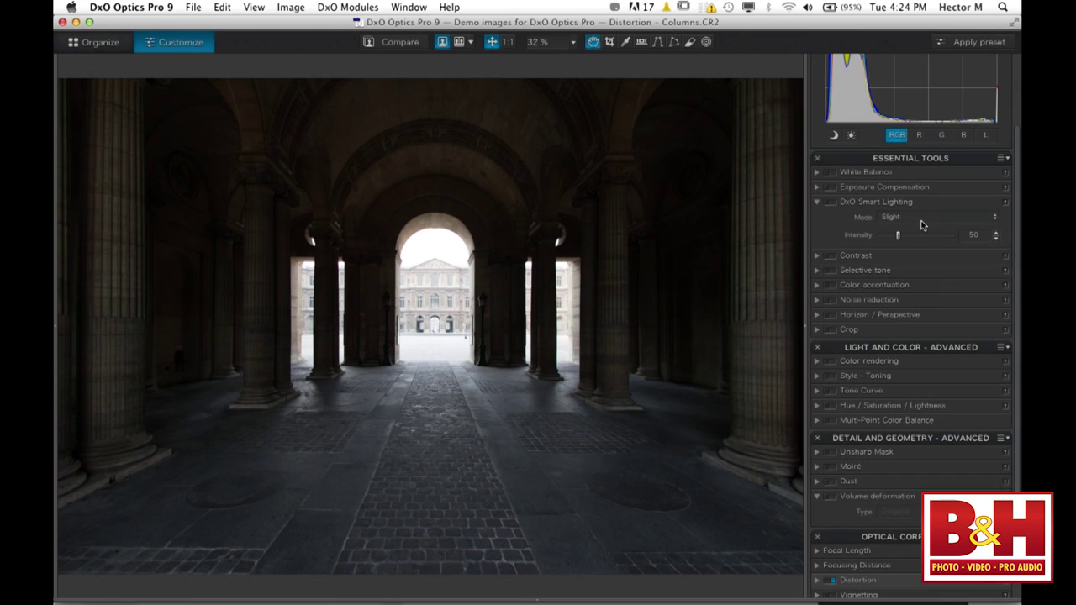
left_click(921, 220)
left_click(916, 245)
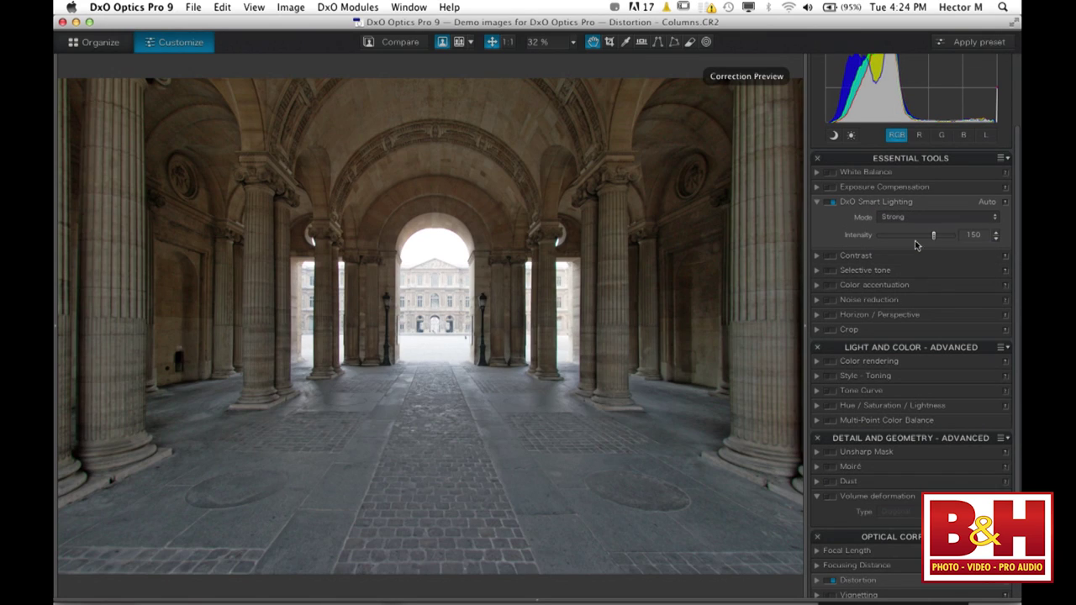
Set Exposure Compensation to Highlight Priority - Medium and raise the DxO Smart Lighting intensity to 156.
left_click(817, 188)
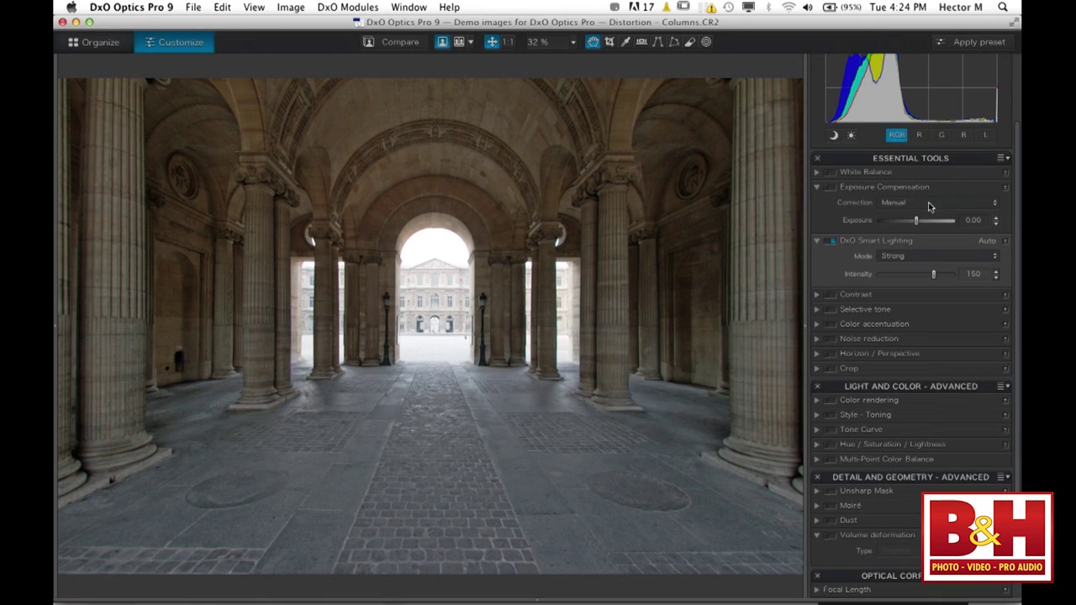
left_click(893, 203)
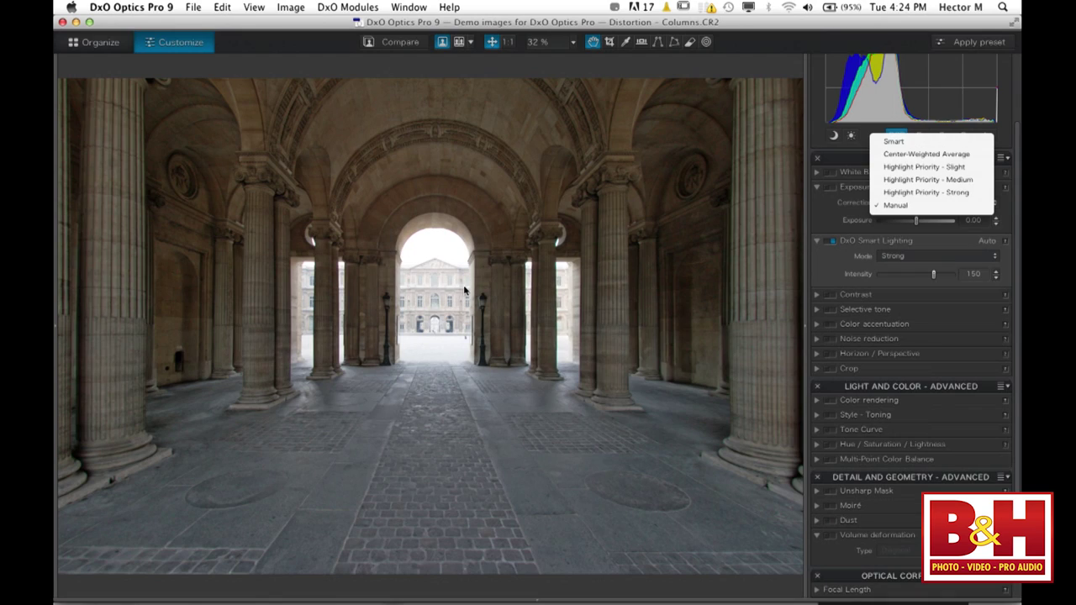
left_click(917, 180)
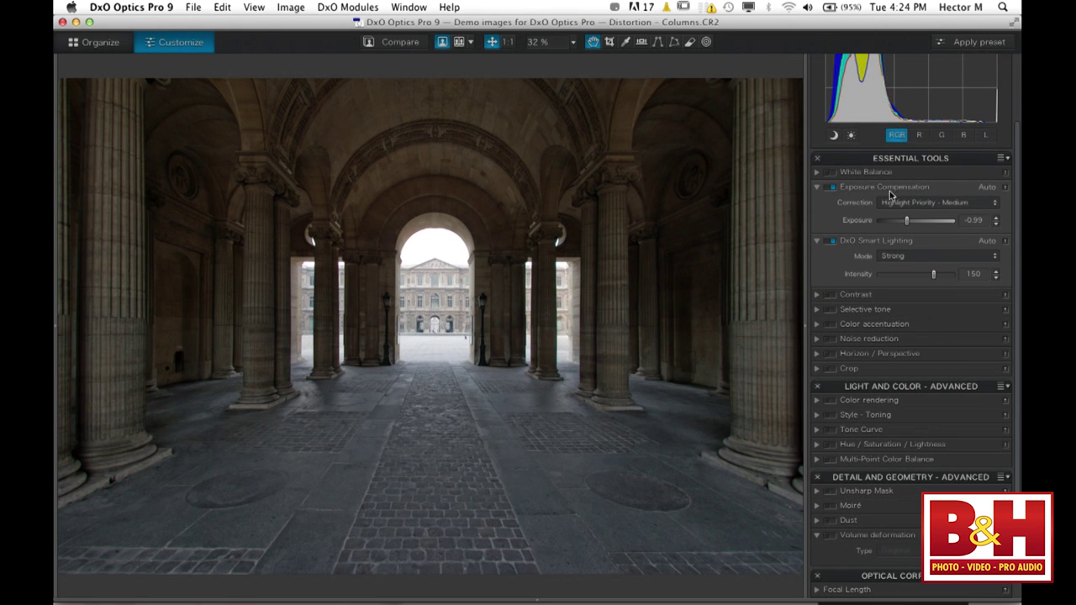
left_click_drag(933, 279, 937, 279)
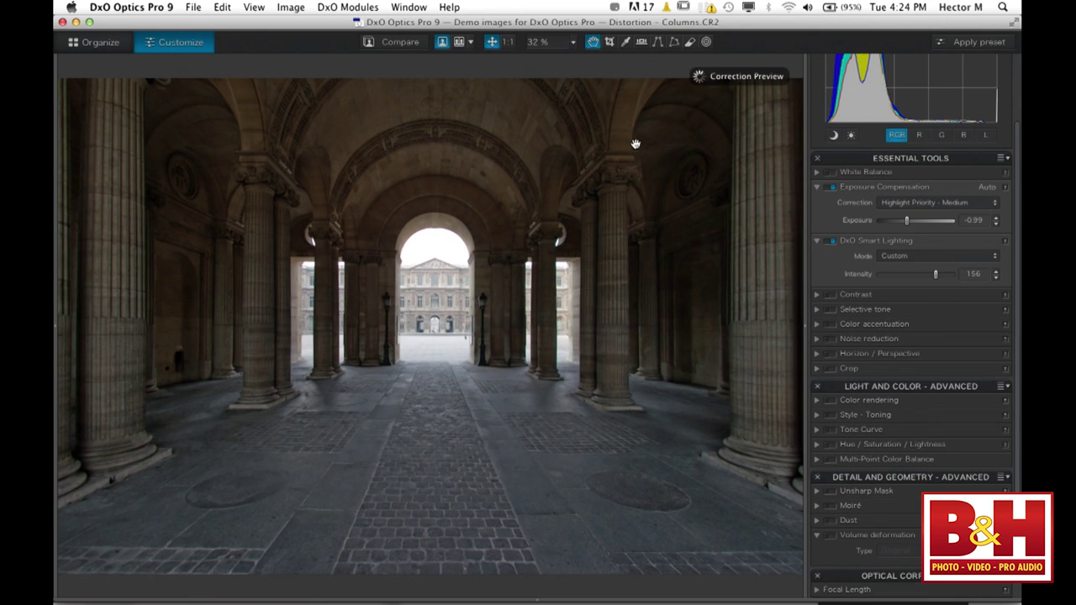
Compare the corrected columns photo with the as-shot version, both alternately and side by side, and return to the single image view.
left_click(408, 46)
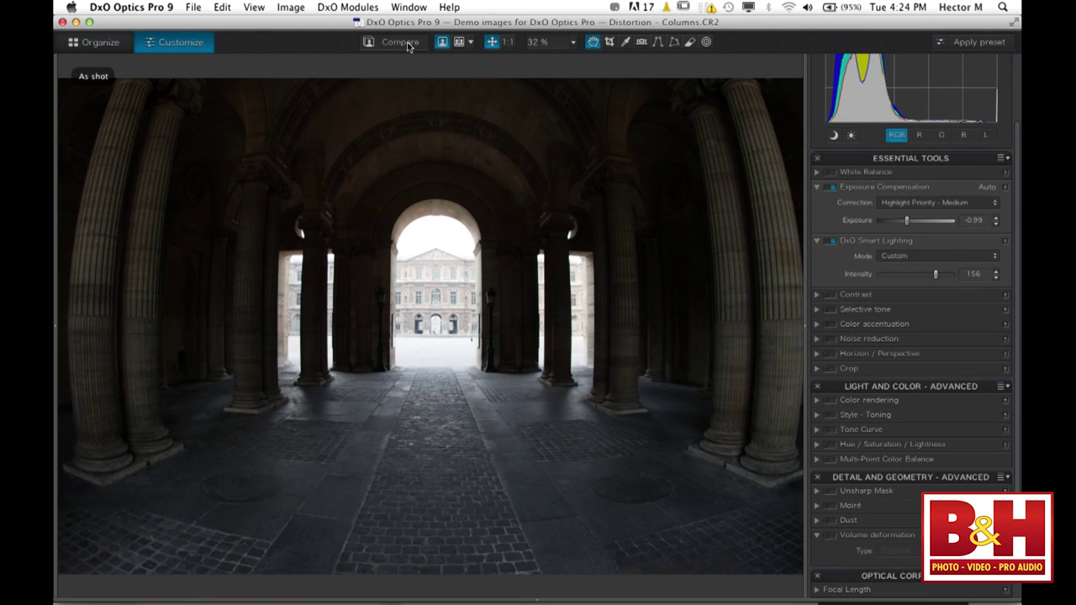
left_click(407, 46)
left_click(407, 46)
left_click(408, 46)
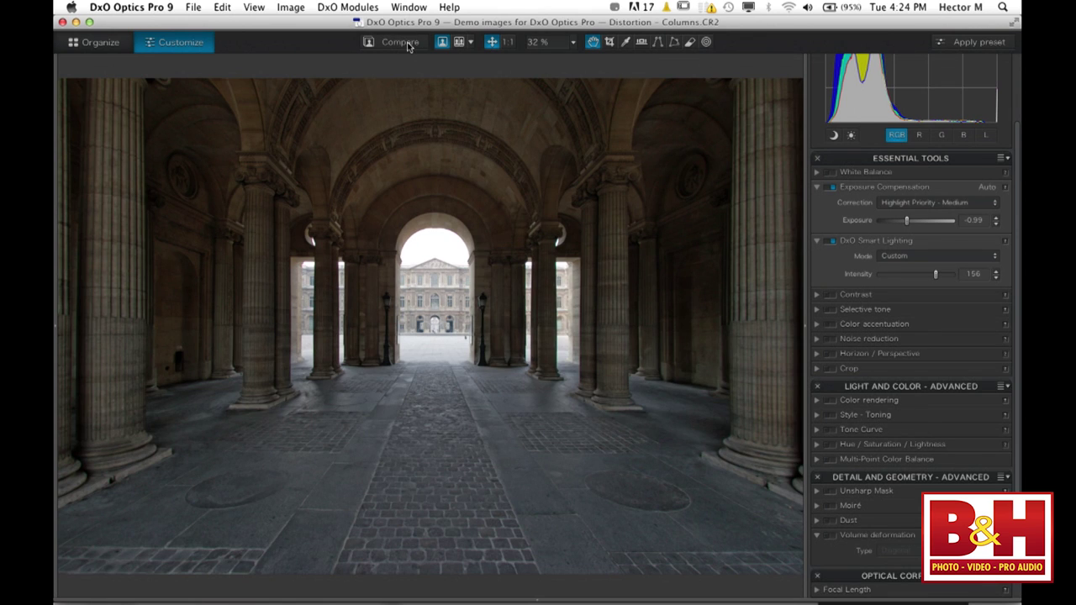
left_click(459, 42)
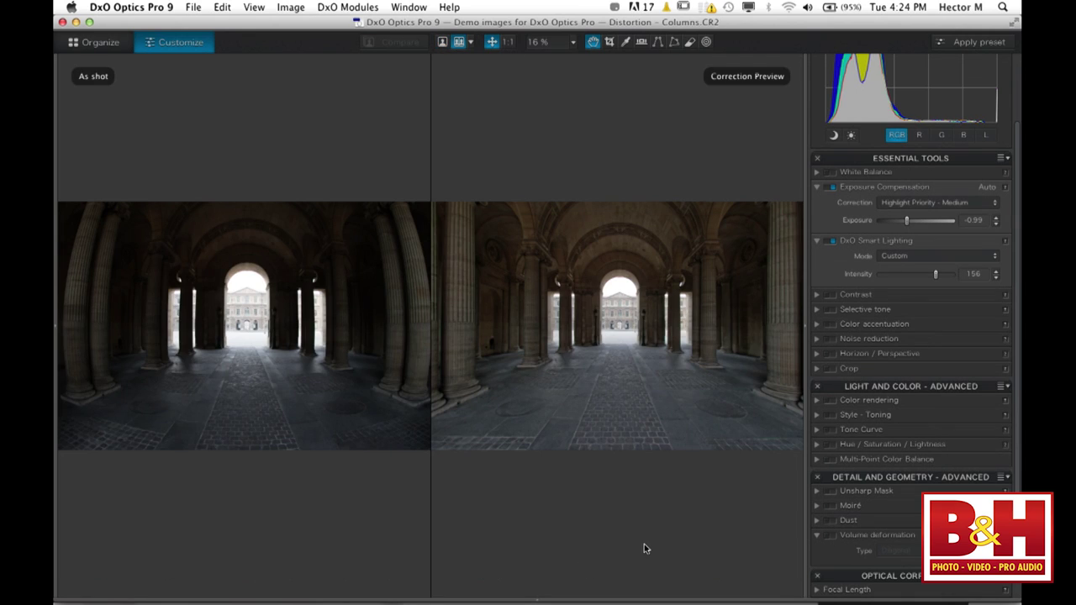
left_click(441, 43)
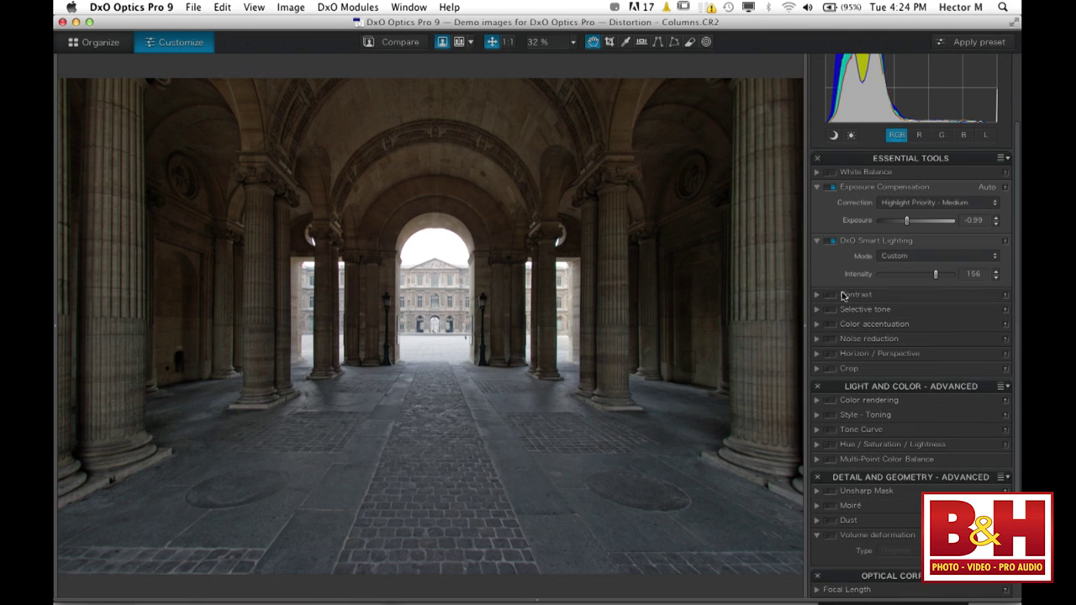
Show the Selective tone settings and delete the two "Hey little girl" TIFF exports and the photo's second virtual copy from the disk.
left_click(815, 309)
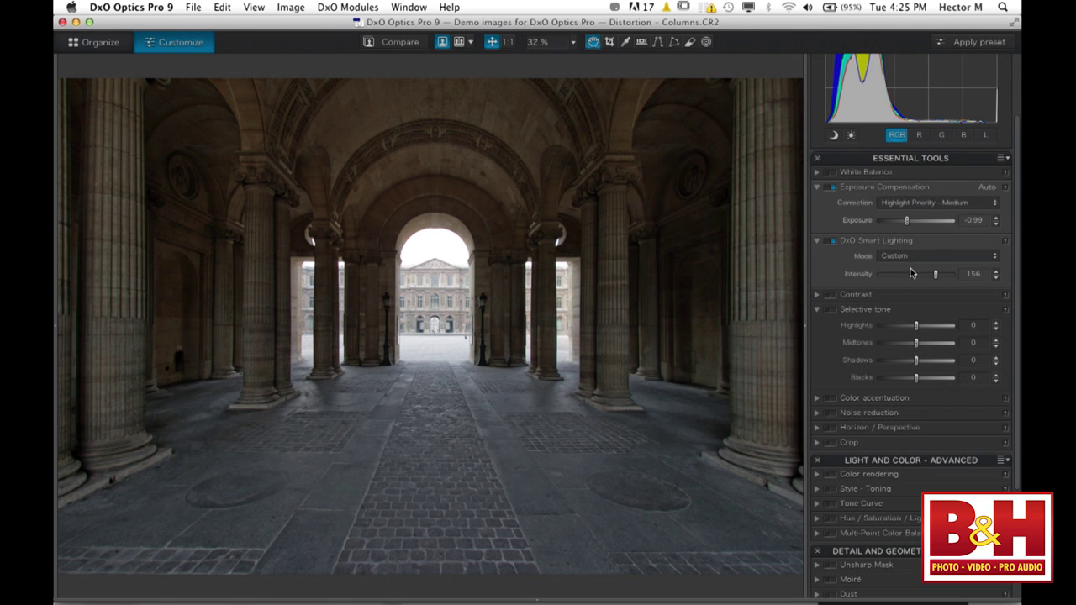
left_click(534, 598)
scroll(652, 575, "down", 10)
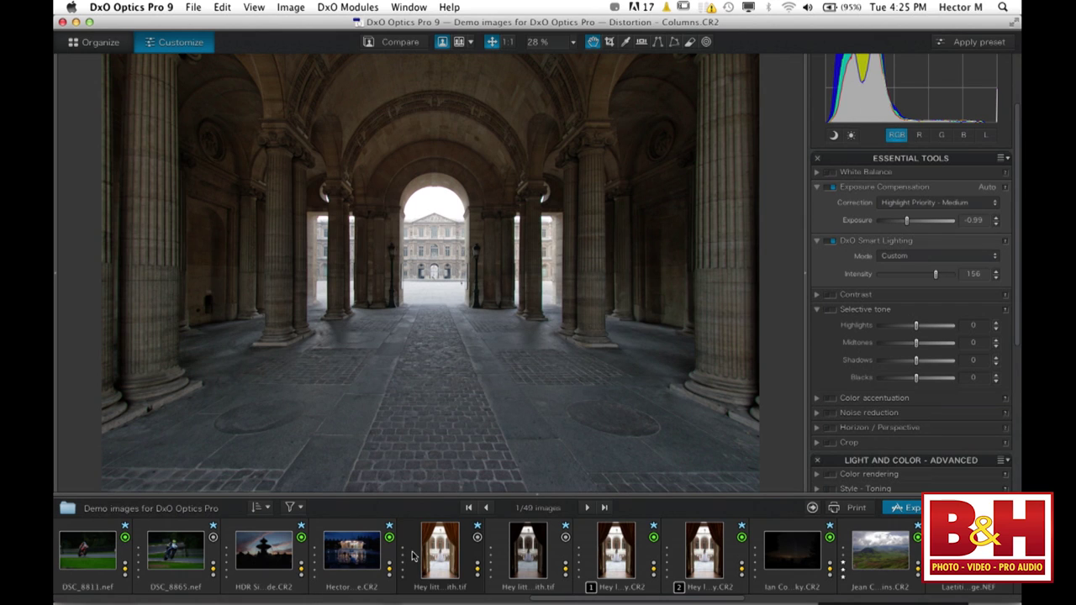
left_click(412, 556)
left_click(530, 551, "shift")
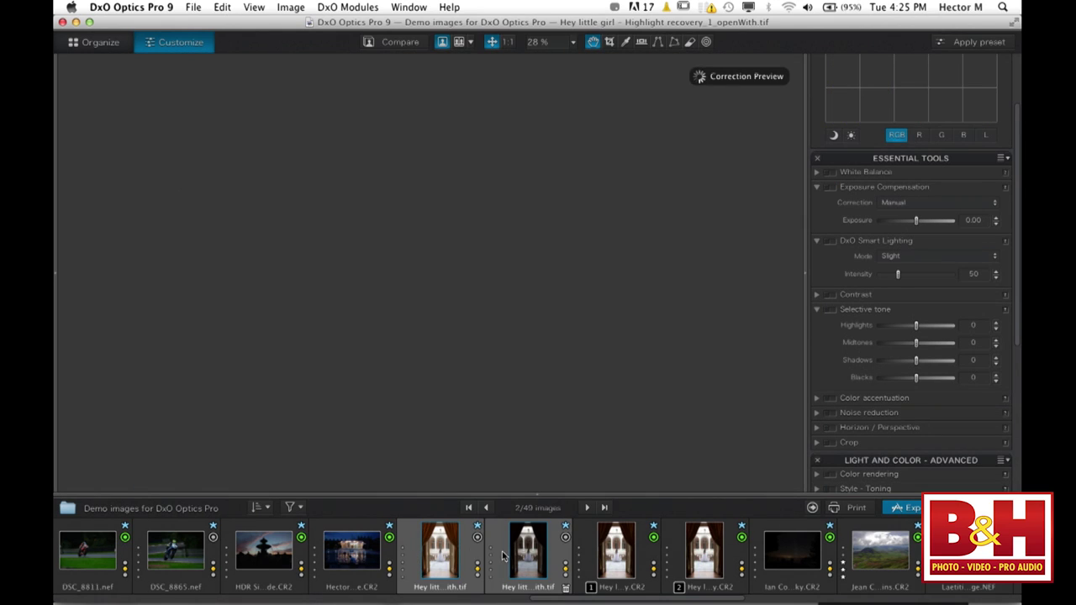
left_click(677, 572, "shift")
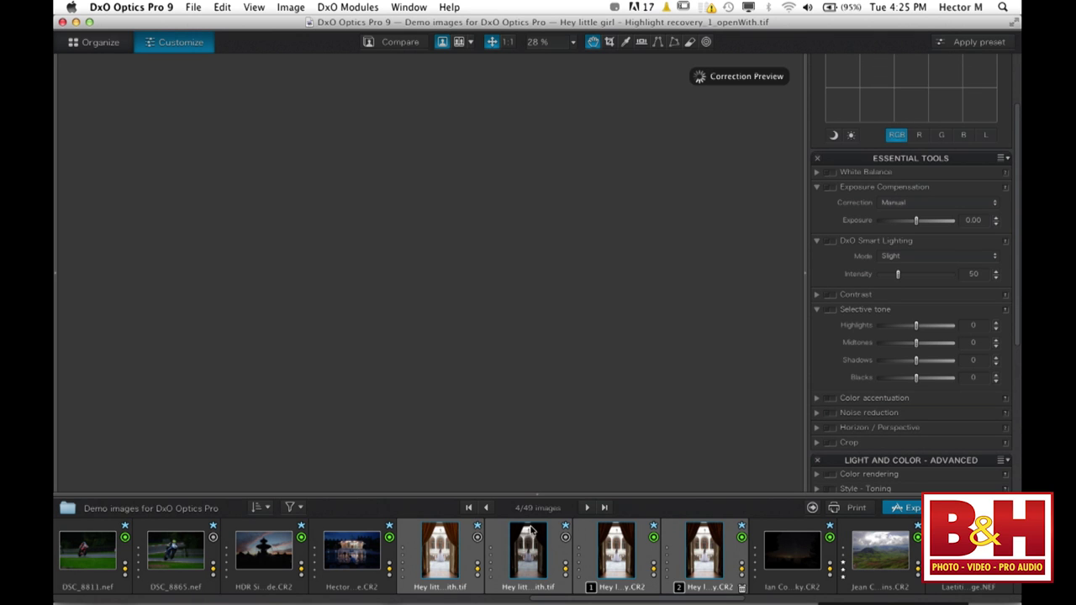
left_click(436, 543)
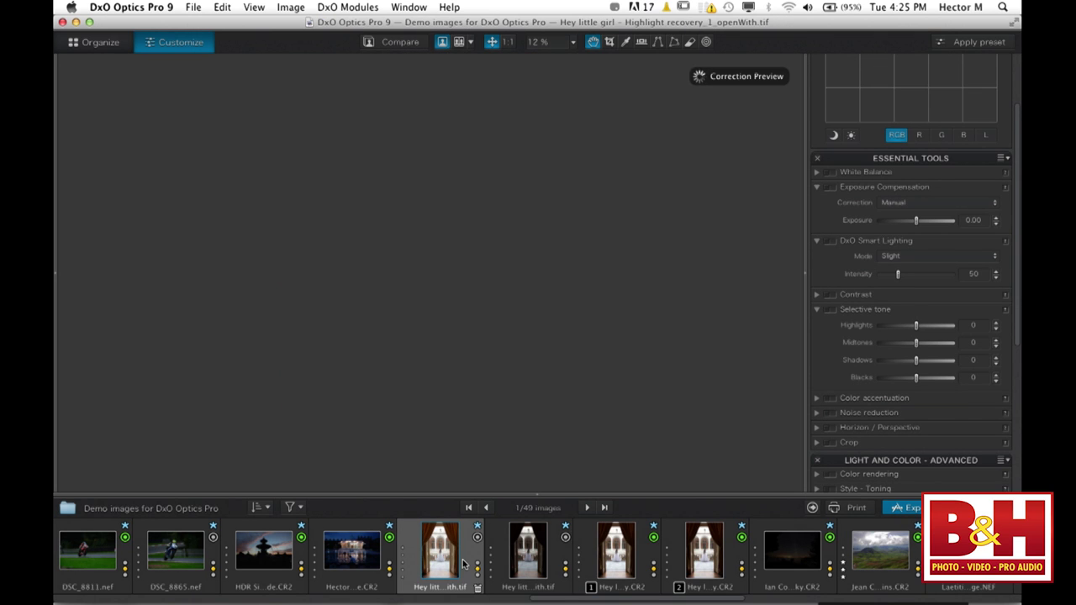
left_click(562, 552, "super")
left_click(707, 550, "super")
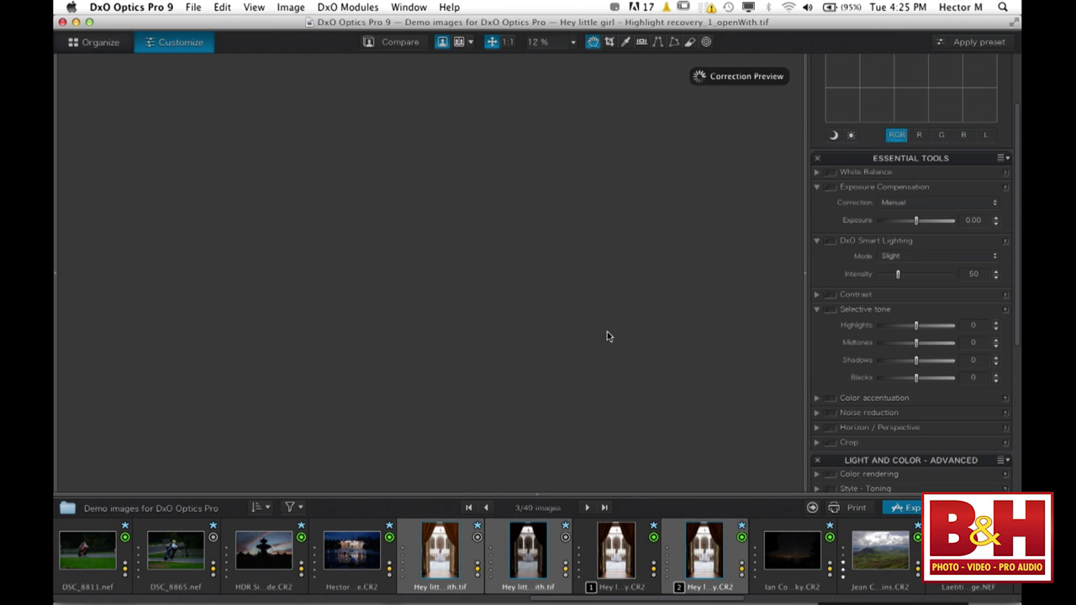
key("BackSpace")
left_click(636, 228)
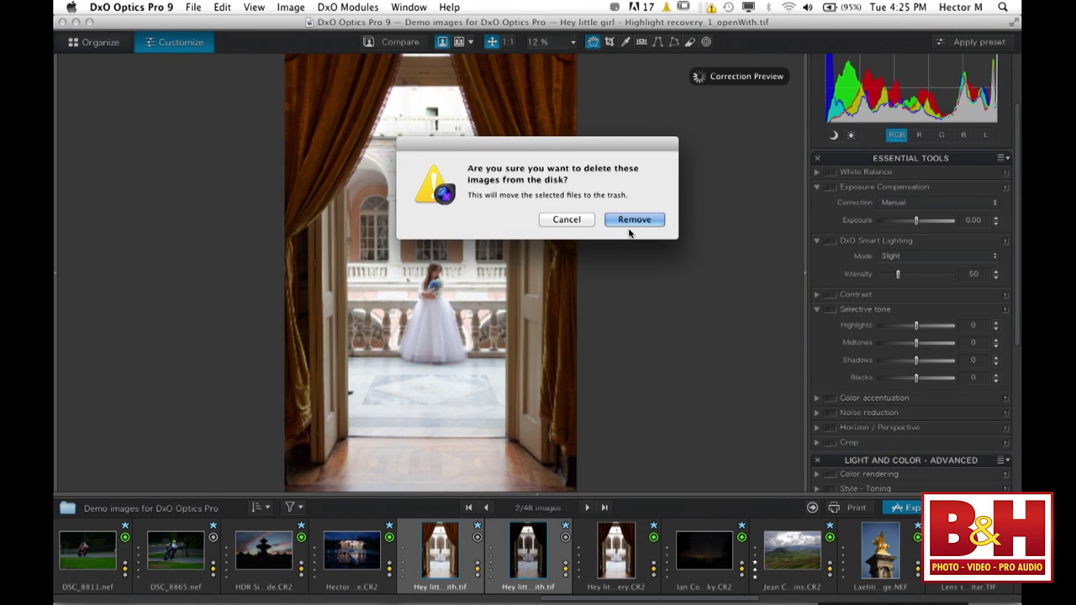
left_click(629, 224)
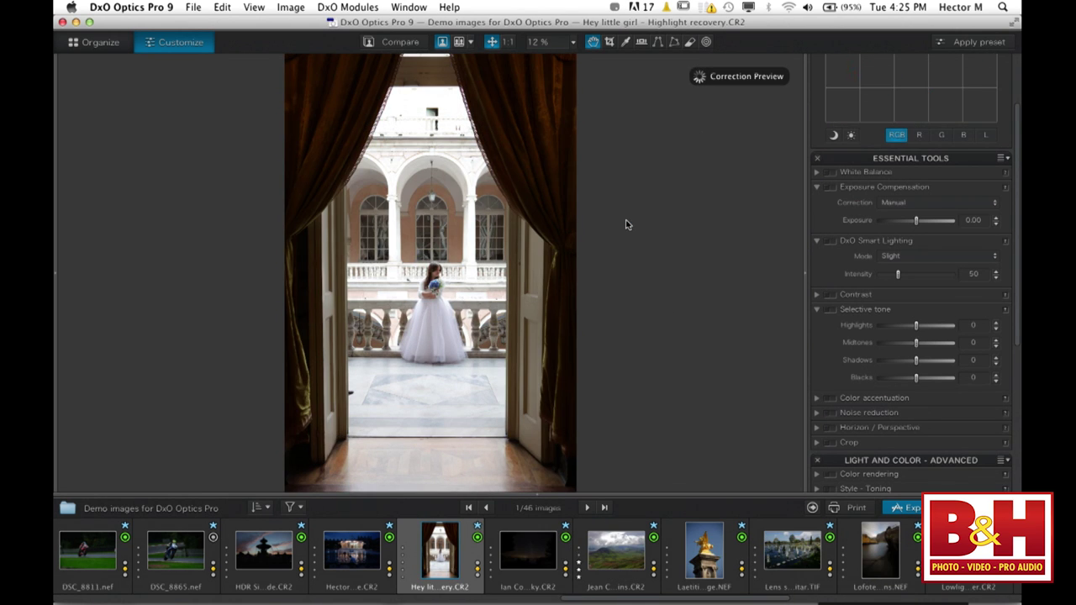
Create a virtual copy of the "Hey little girl" photo and set DxO Smart Lighting to Strong on the first version.
left_click(535, 496)
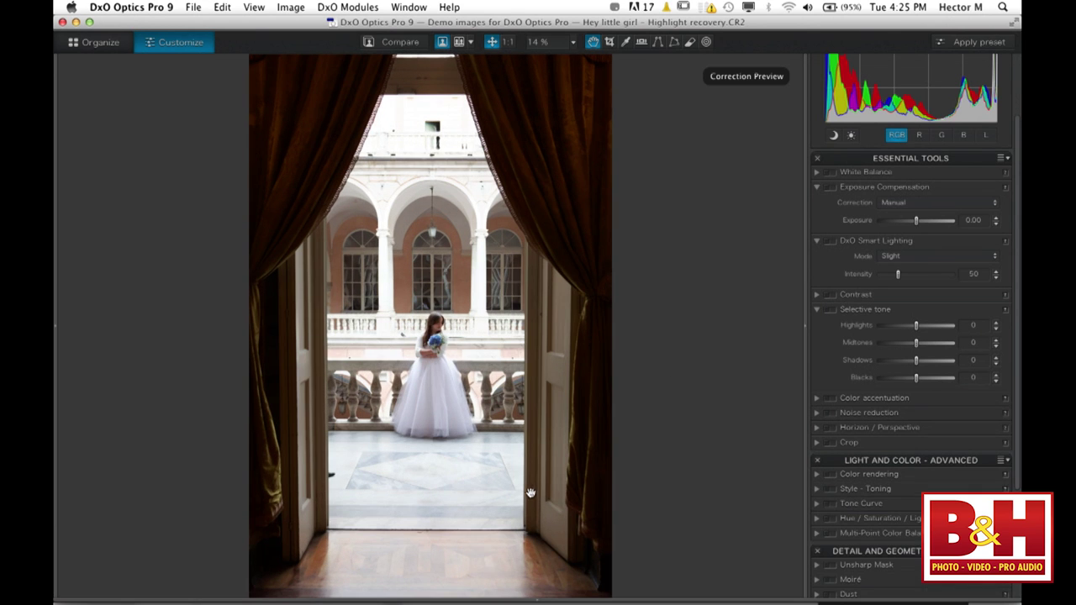
left_click(439, 135)
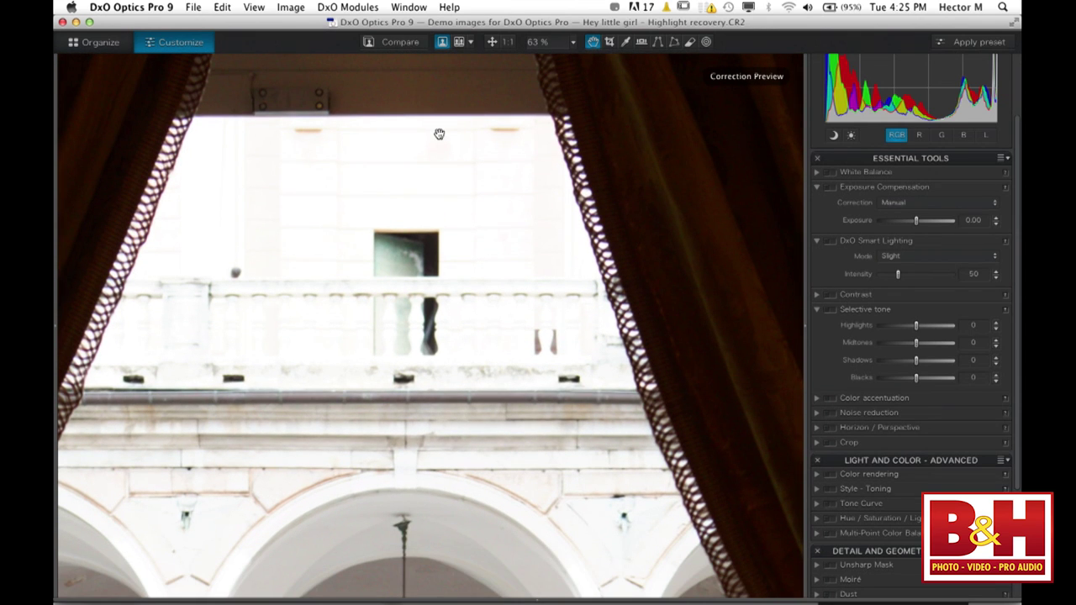
scroll(439, 134, "down", 10)
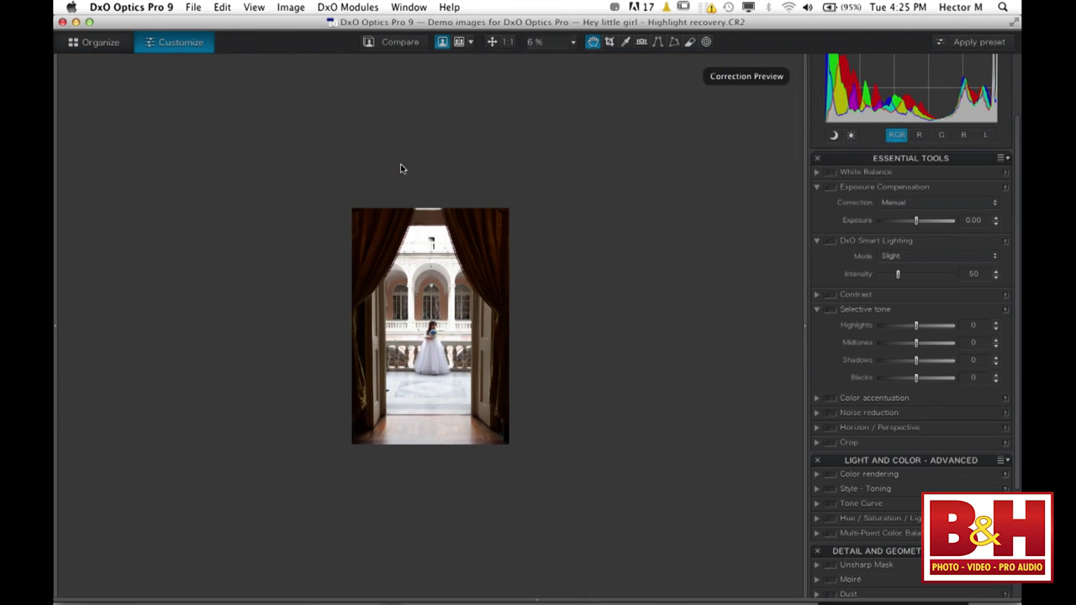
scroll(401, 169, "up", 4)
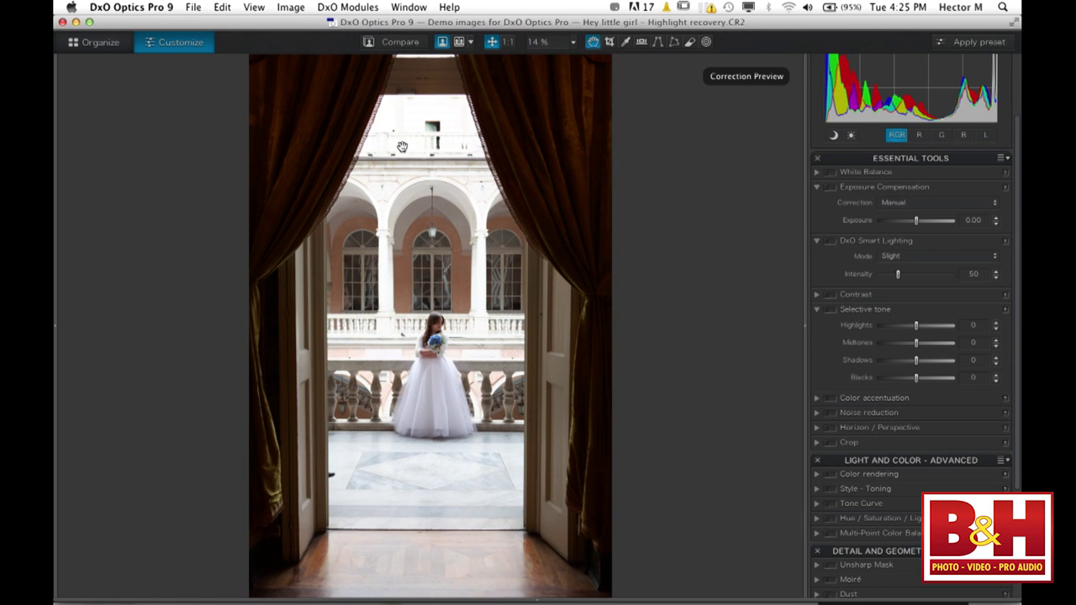
left_click(539, 596)
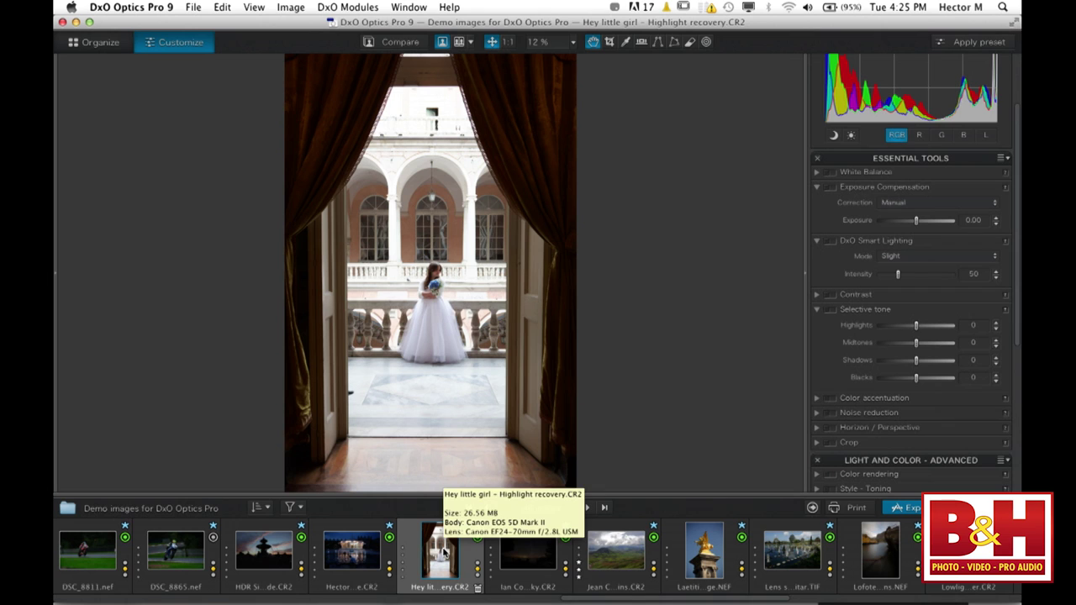
right_click(443, 552)
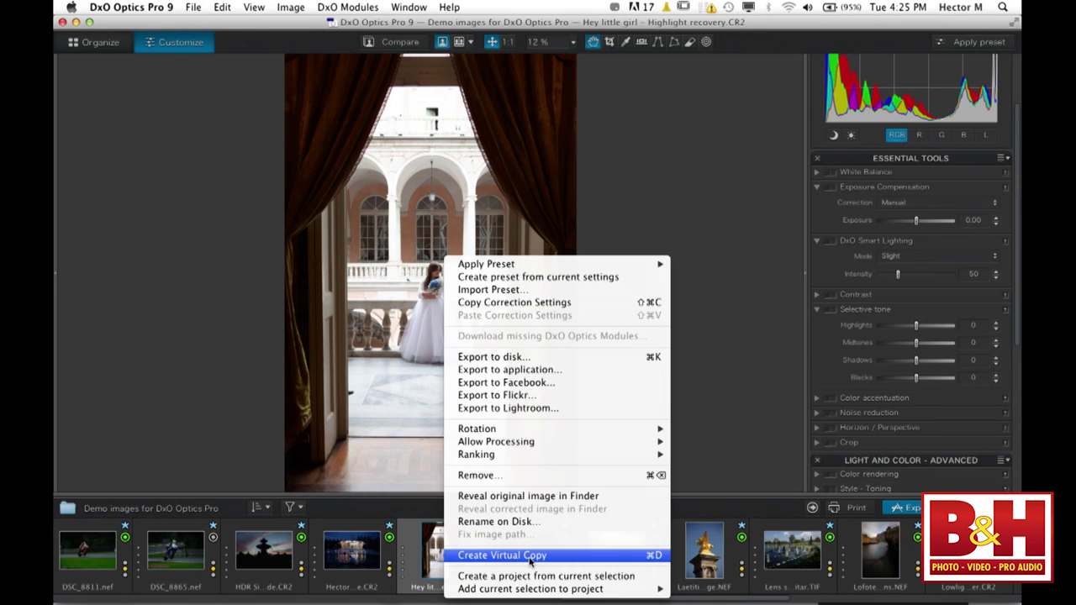
left_click(529, 562)
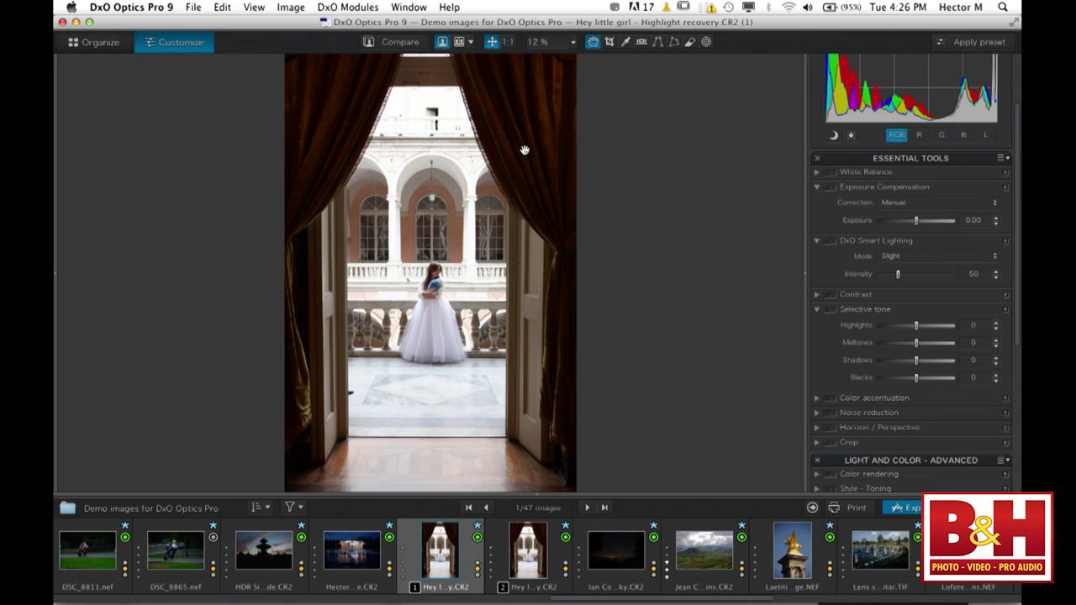
left_click(942, 261)
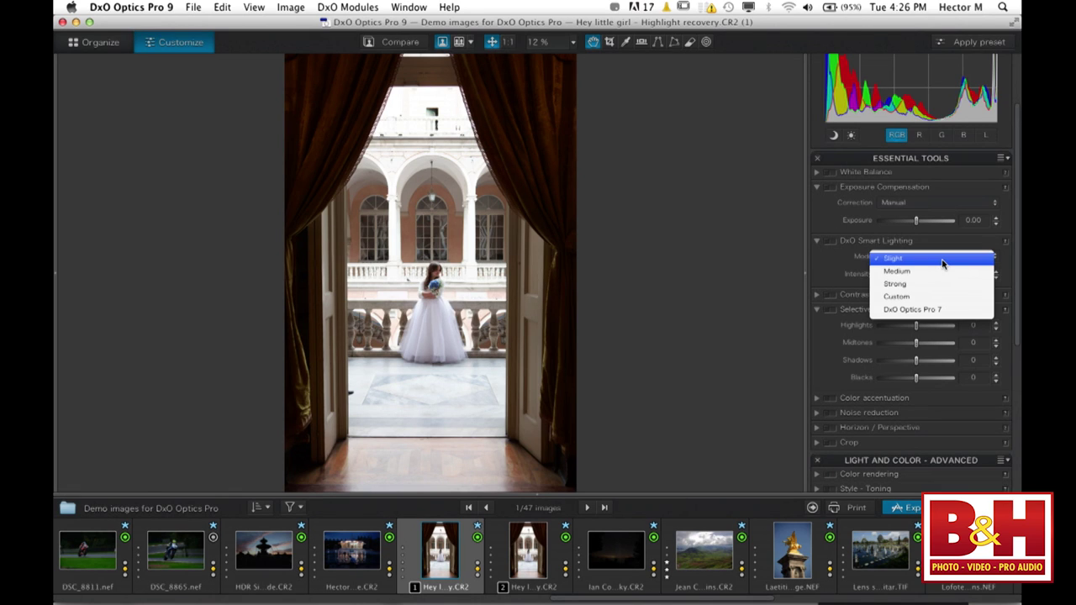
left_click(929, 286)
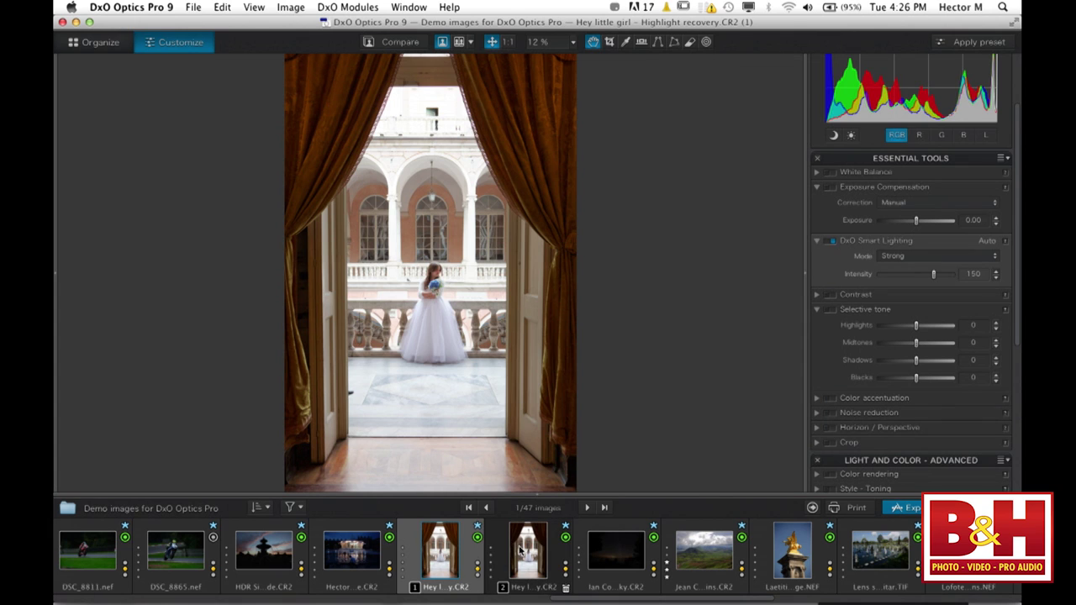
Set Exposure Compensation to Center-Weighted Average on the second version, judging the bright facade above the balcony at 100 %.
left_click(521, 550)
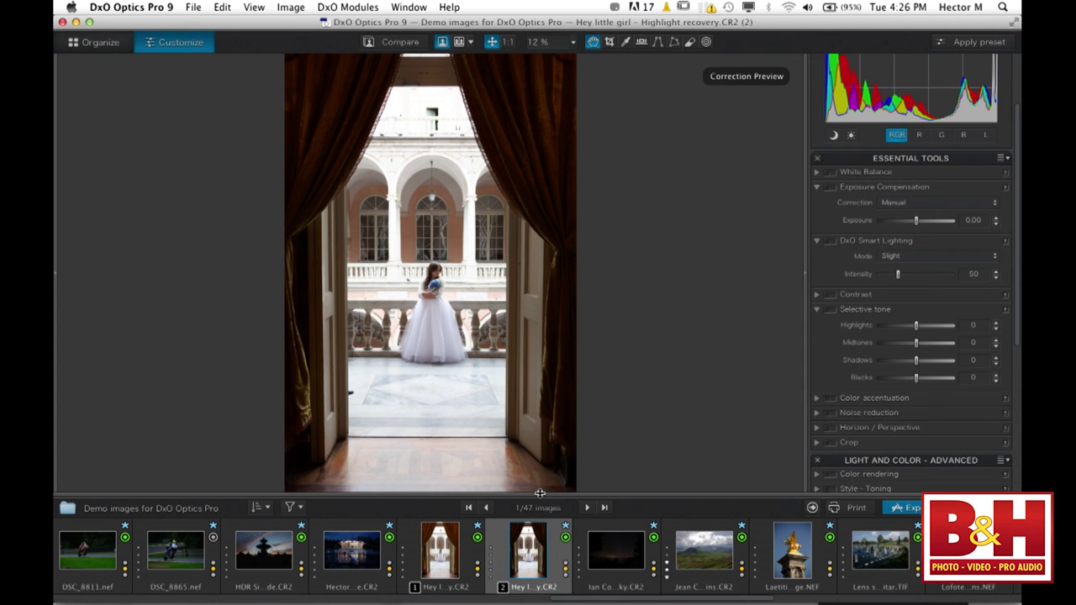
left_click(540, 494)
left_click(508, 41)
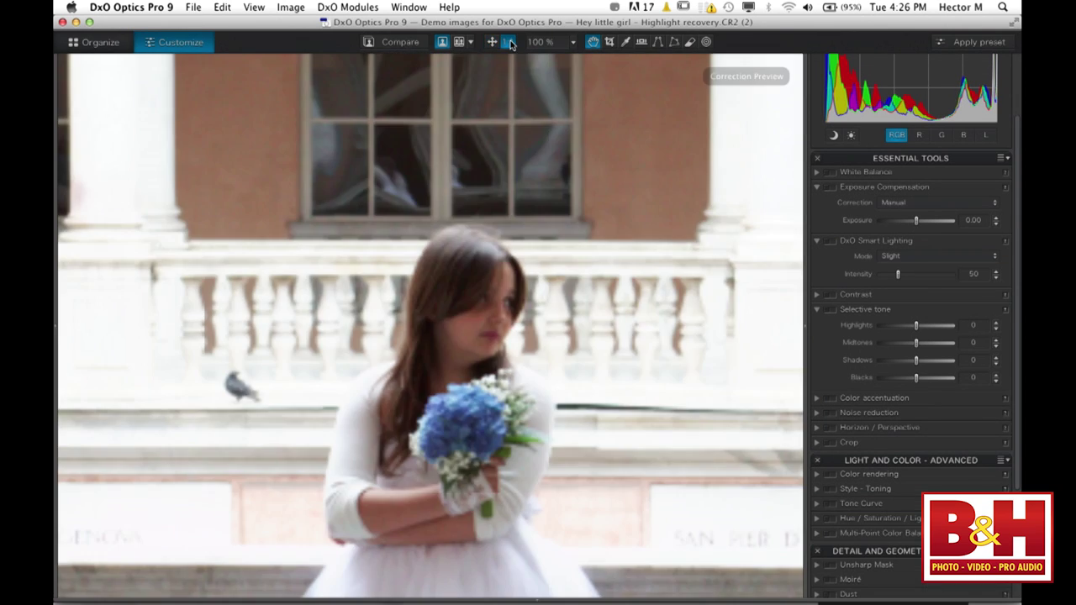
scroll(490, 184, "up", 10)
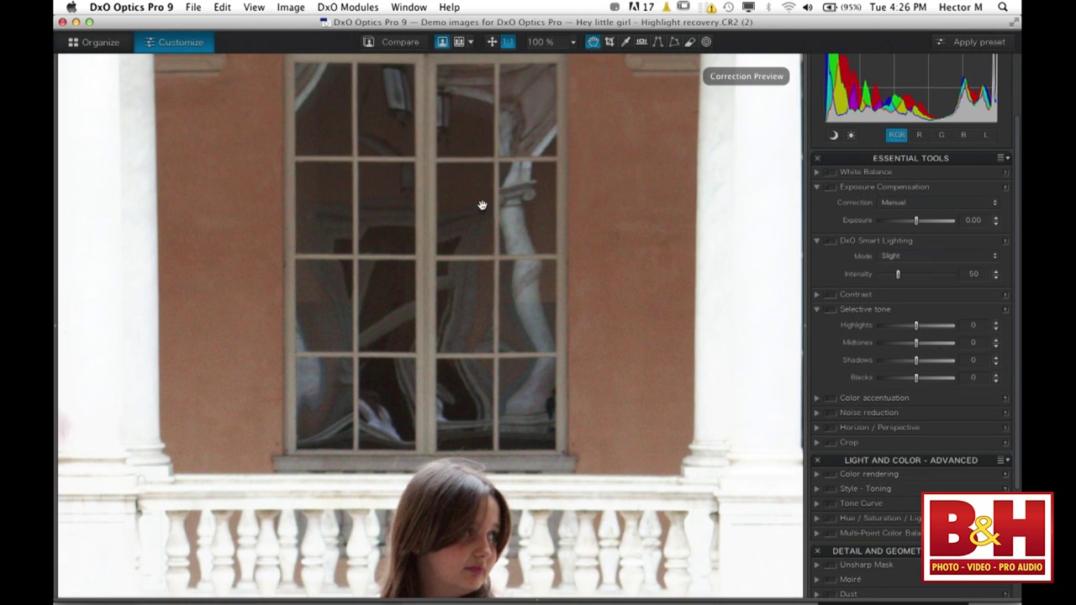
scroll(468, 225, "up", 15)
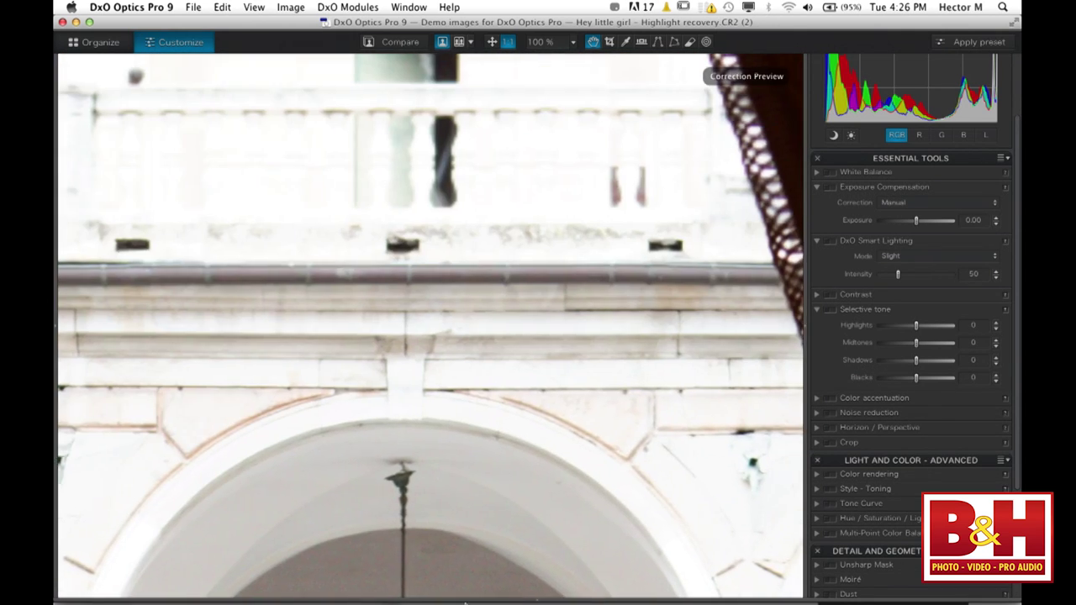
scroll(533, 428, "up", 2)
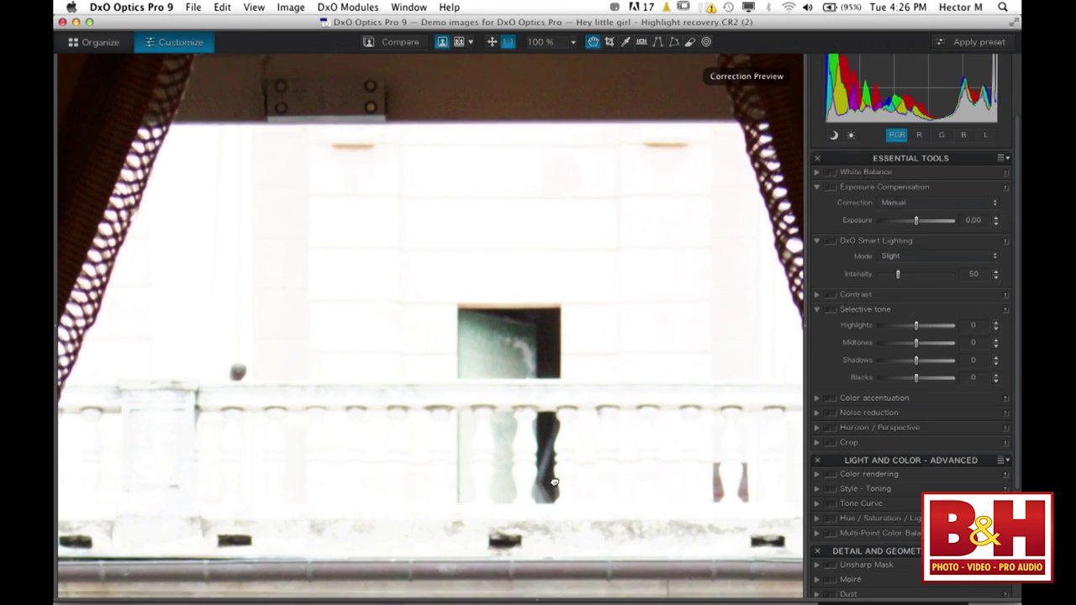
scroll(511, 413, "up", 1)
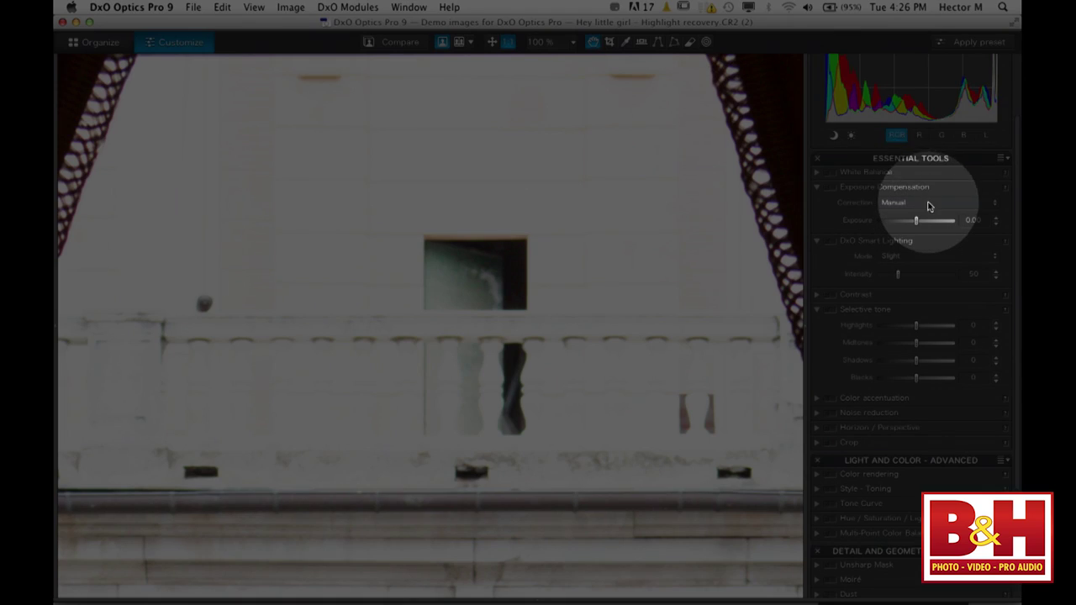
left_click(930, 204)
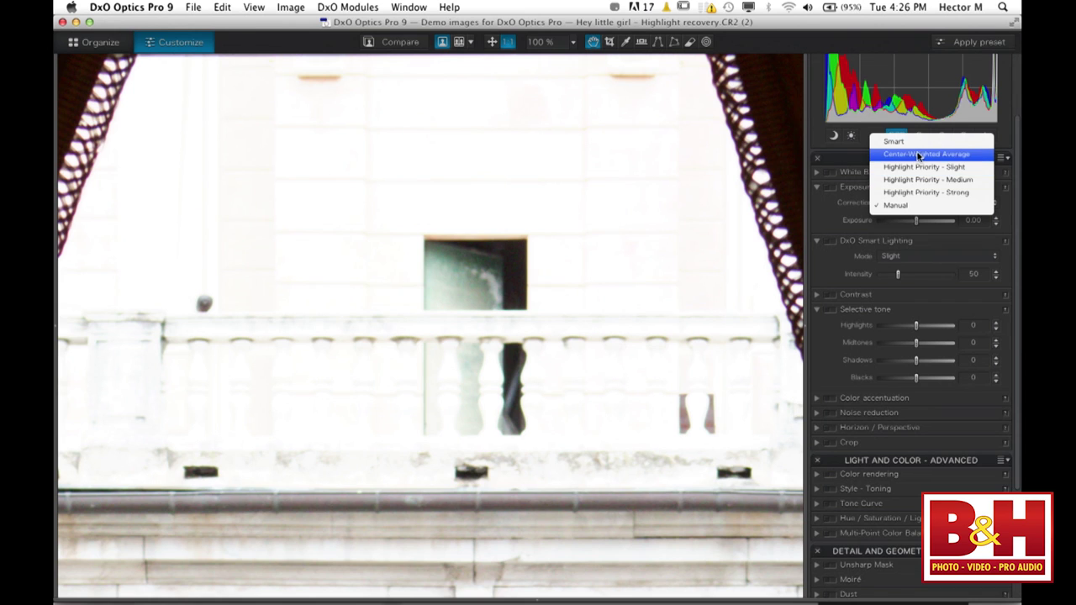
left_click(919, 155)
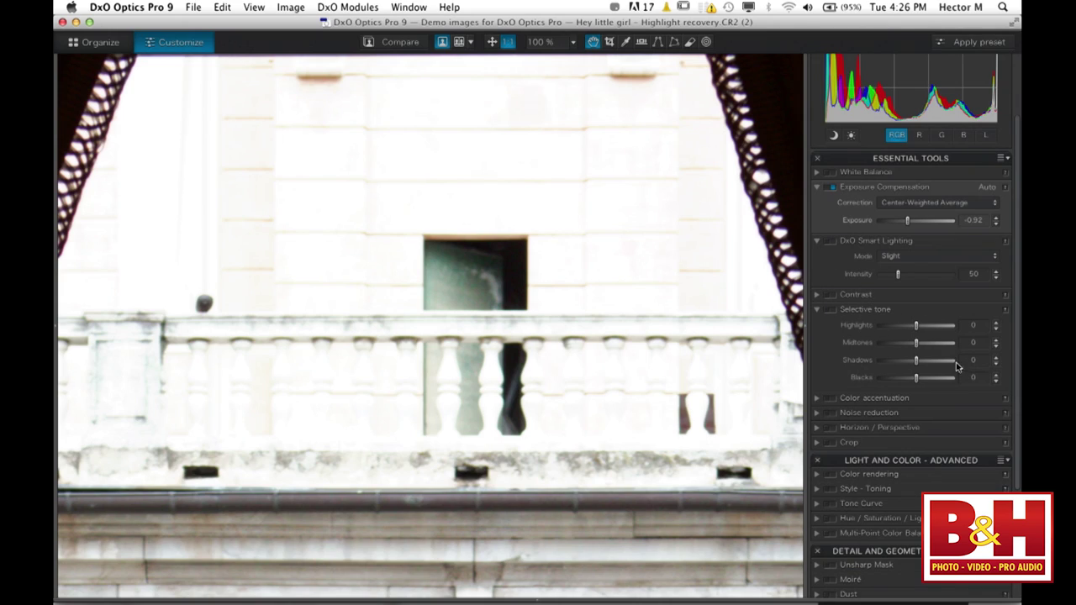
Set the second version's Selective tone to Highlights -25, Midtones -32, Shadows -21 and Blacks -2.
left_click(908, 325)
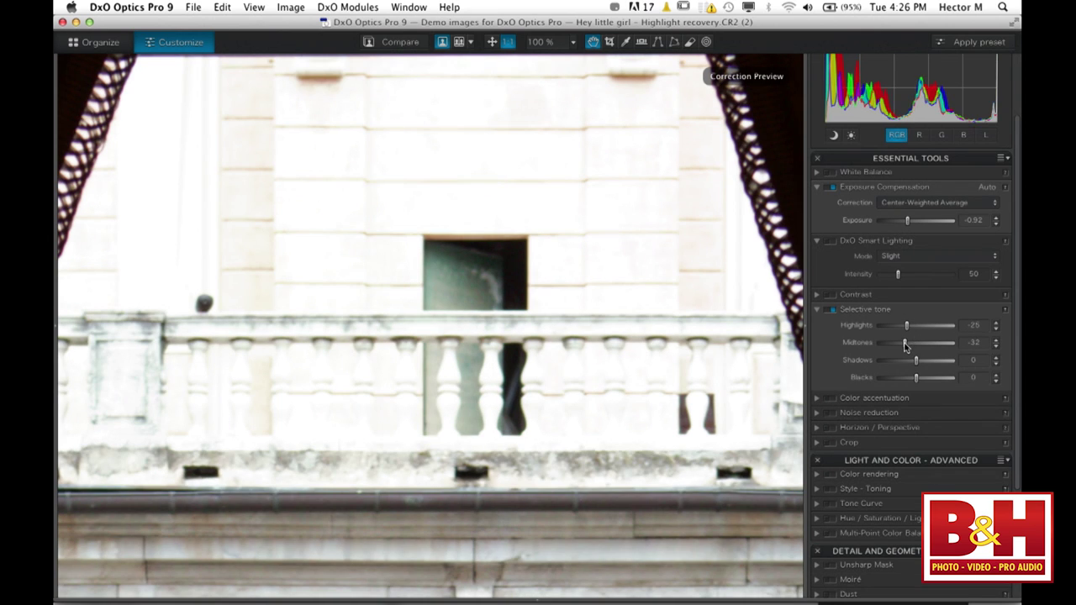
left_click(905, 343)
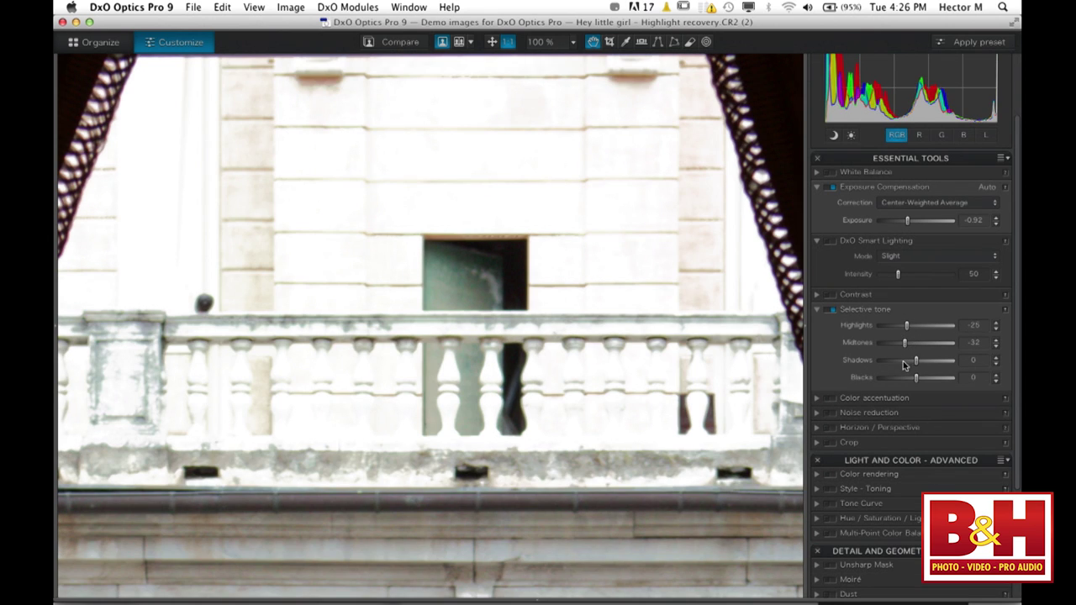
left_click(909, 360)
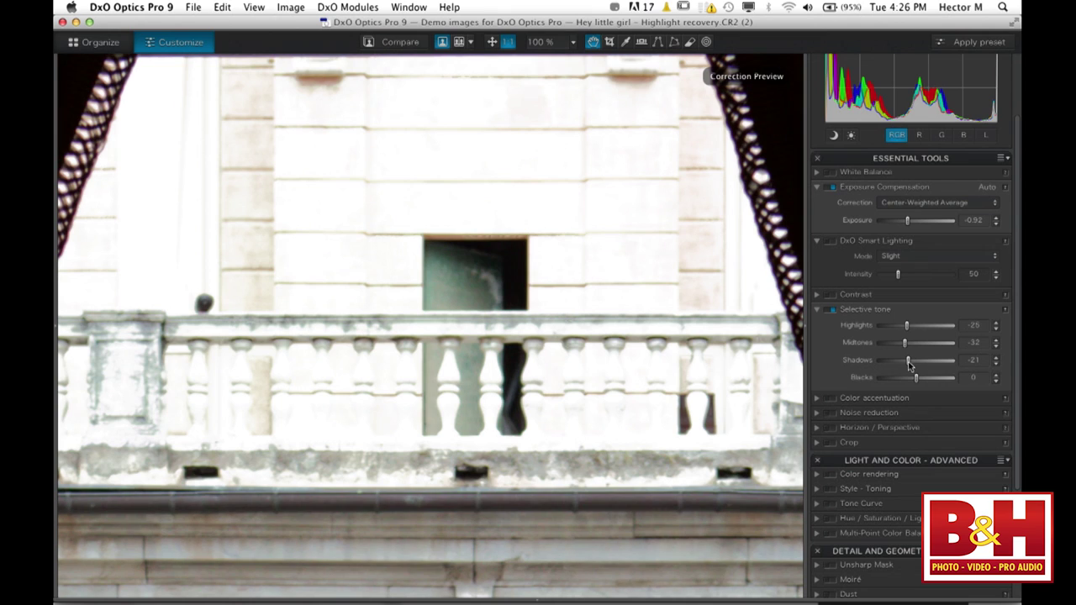
left_click(996, 383)
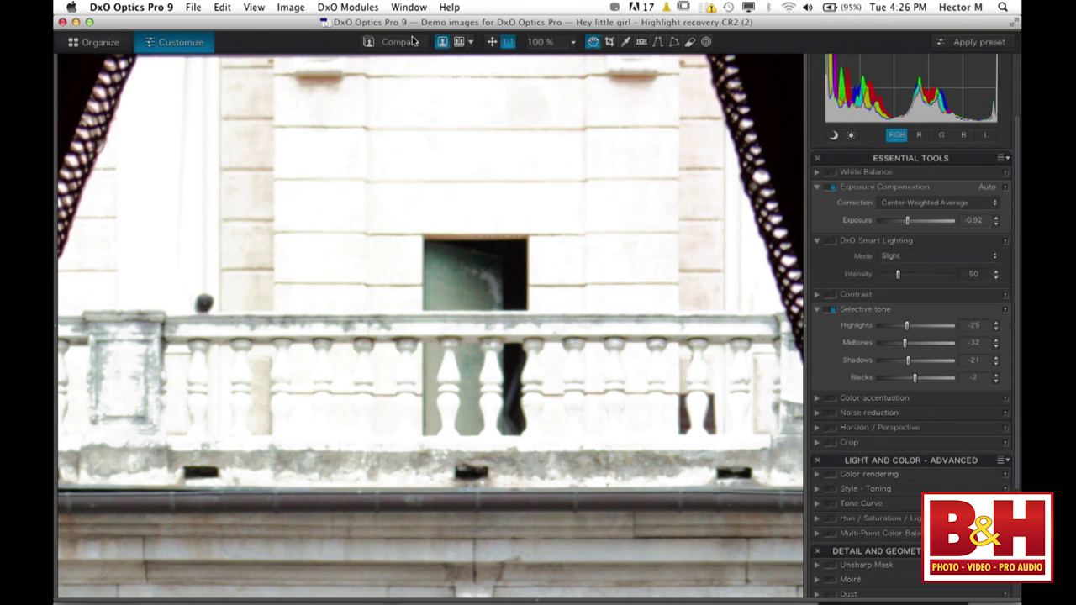
Compare the facade and balcony details of the corrected second version with the as-shot image.
left_click(411, 41)
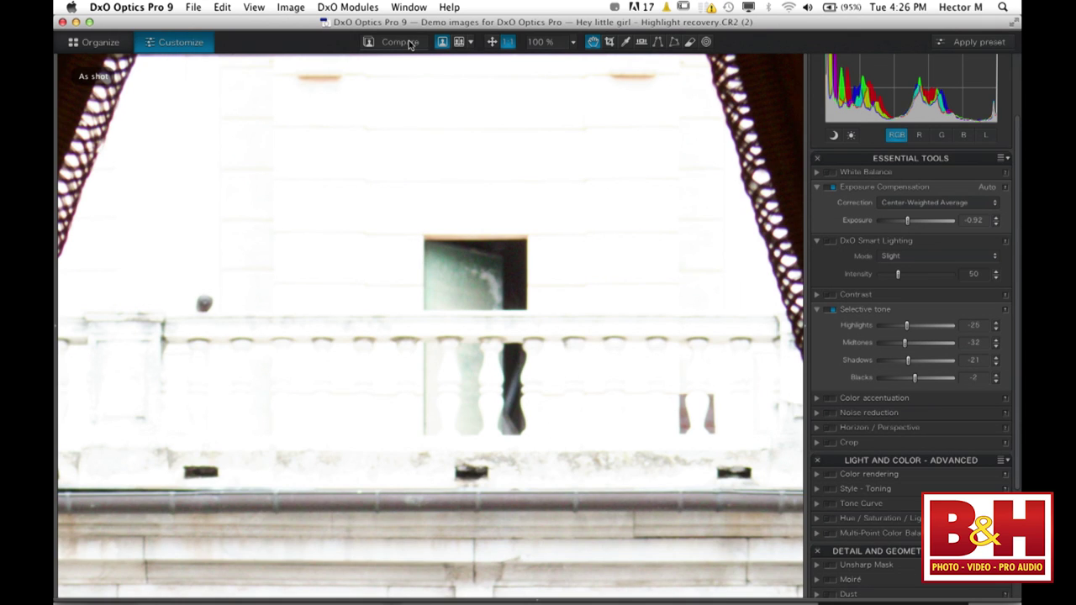
left_click(411, 42)
left_click(412, 42)
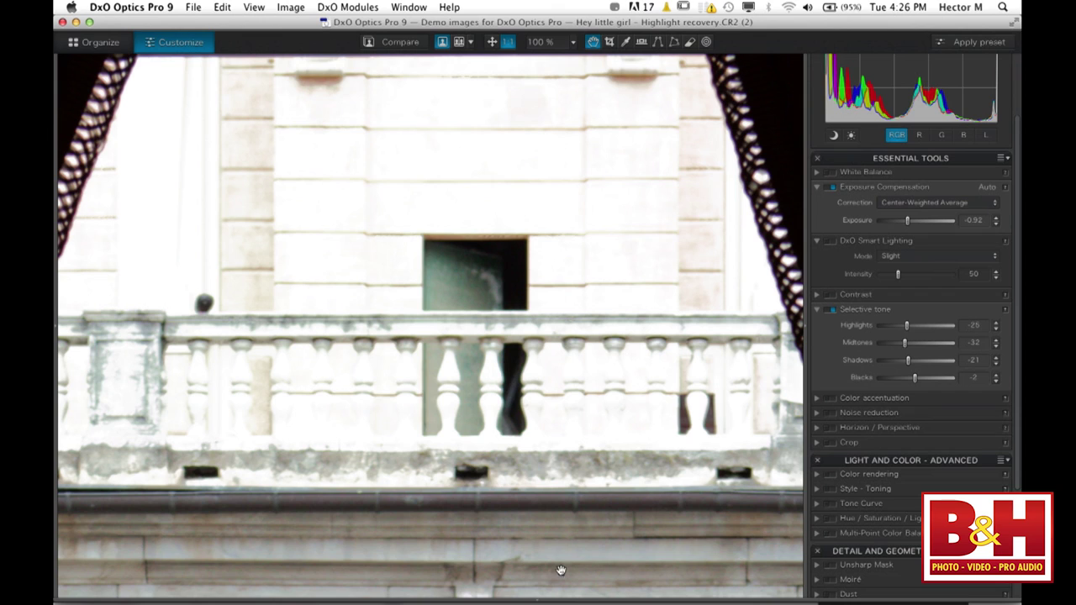
Export both versions of the "Hey little girl" photo to Adobe Photoshop CS6 as 16-bit TIFFs.
left_click(538, 597)
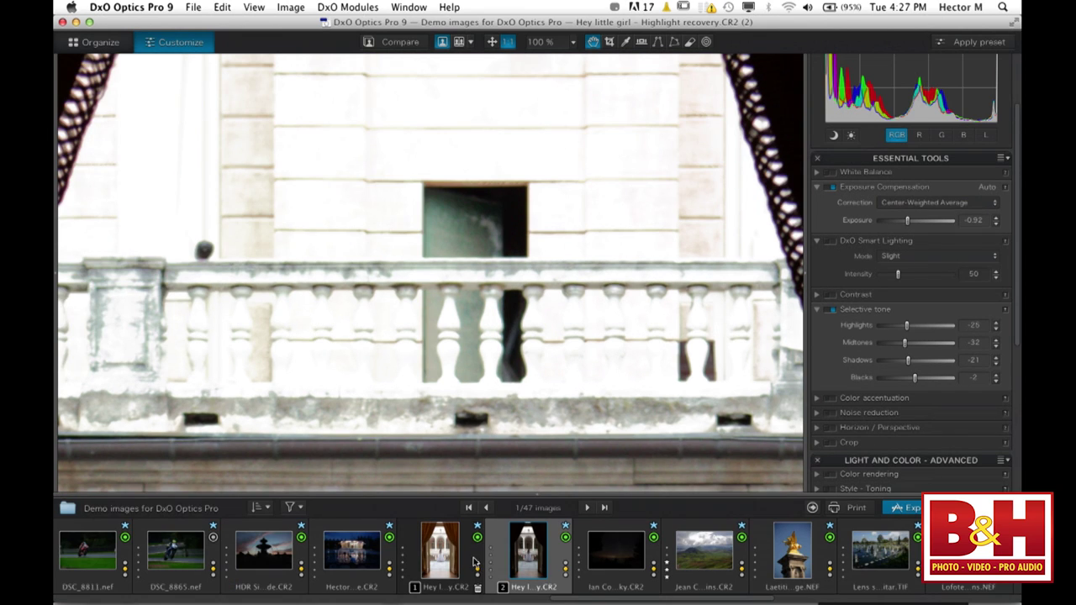
left_click(472, 556)
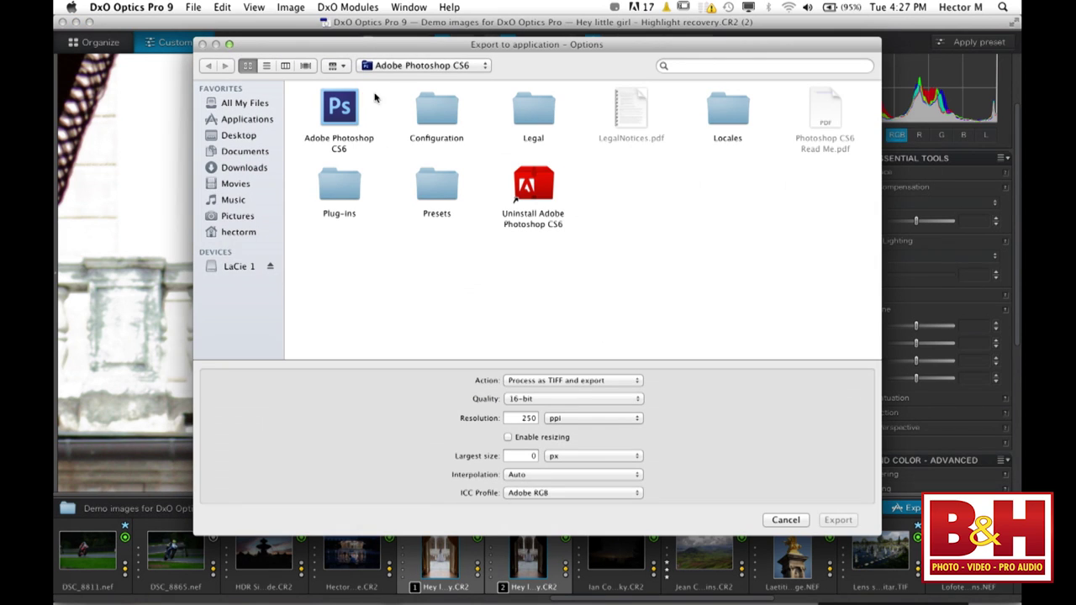
left_click(355, 106)
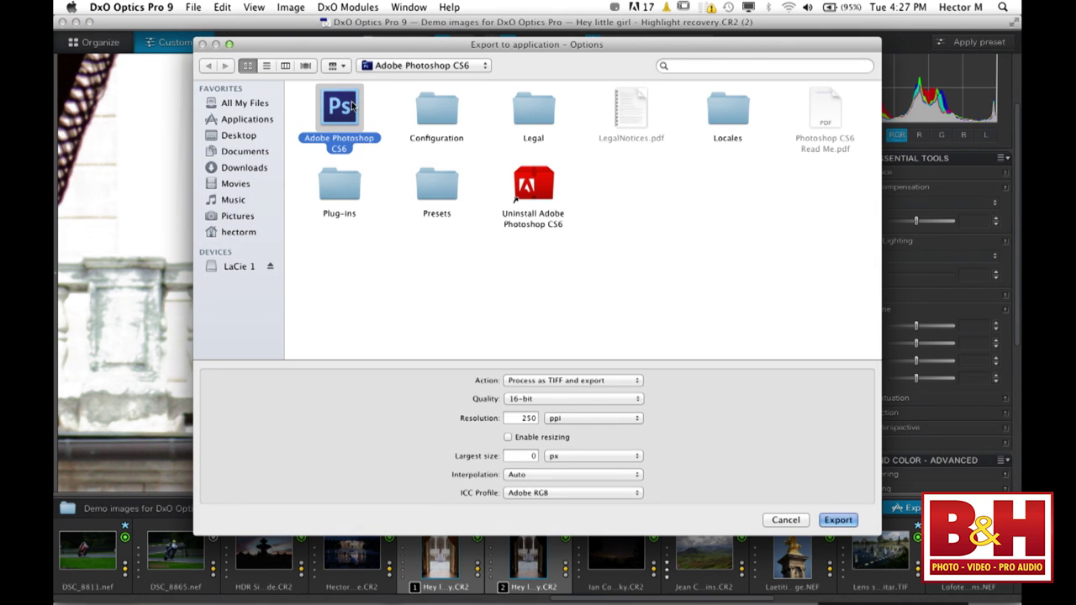
left_click(844, 521)
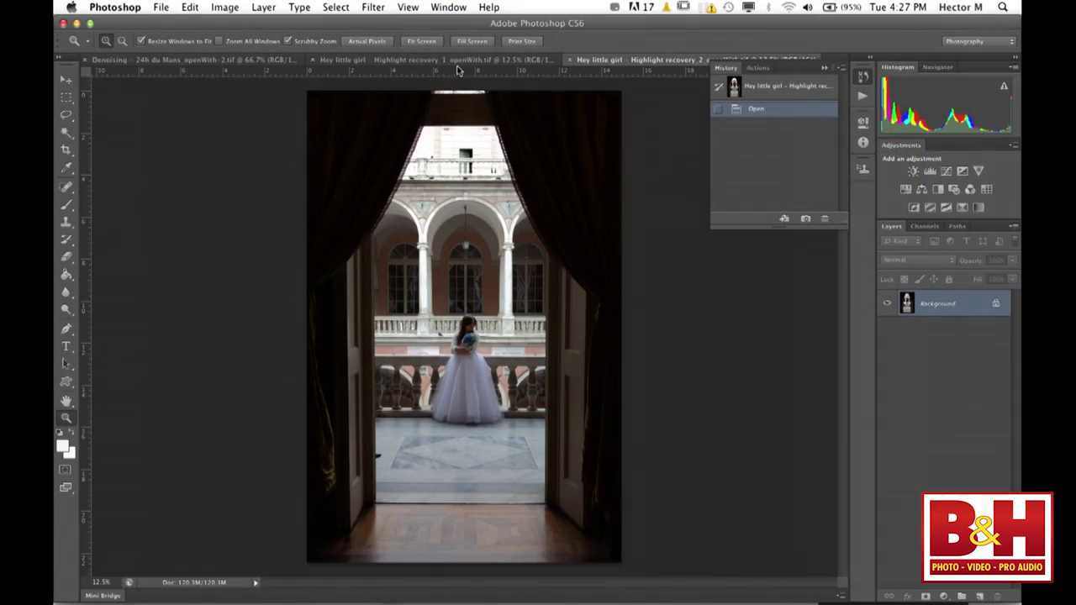
Copy the first, brighter "Hey little girl" version into the second version's document as a new layer aligned over it.
left_click(458, 63)
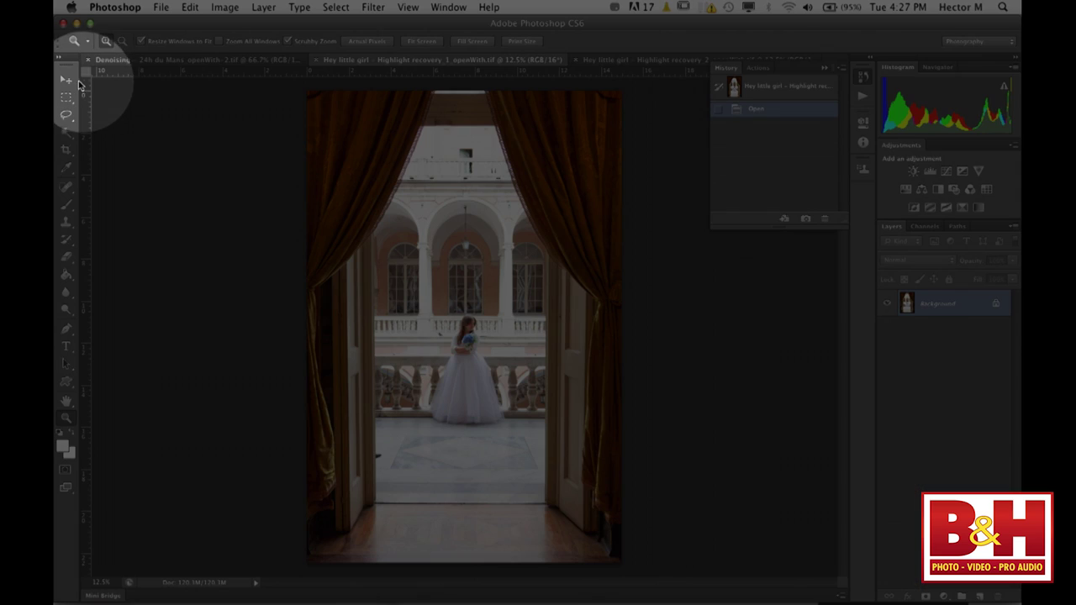
left_click(68, 80)
mouse_move(486, 308)
left_mouse_down()
mouse_move(606, 79)
mouse_move(648, 120)
mouse_move(620, 61)
mouse_move(462, 221)
mouse_move(484, 296)
left_mouse_up()
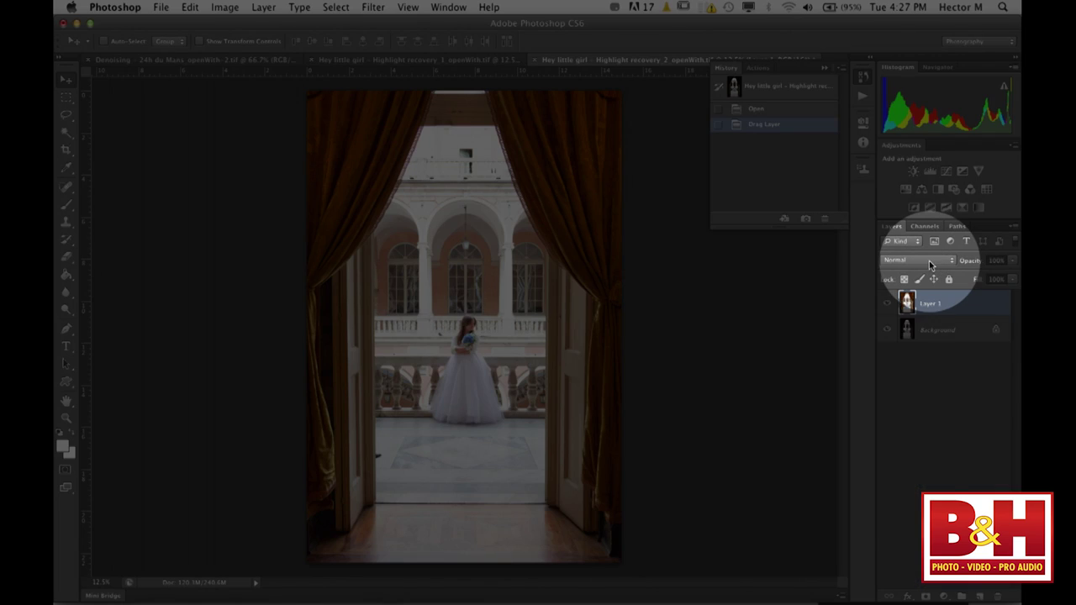
Check the two exposures against each other with Layer 1 in Difference blend mode, and return the layer to Normal.
left_click(929, 261)
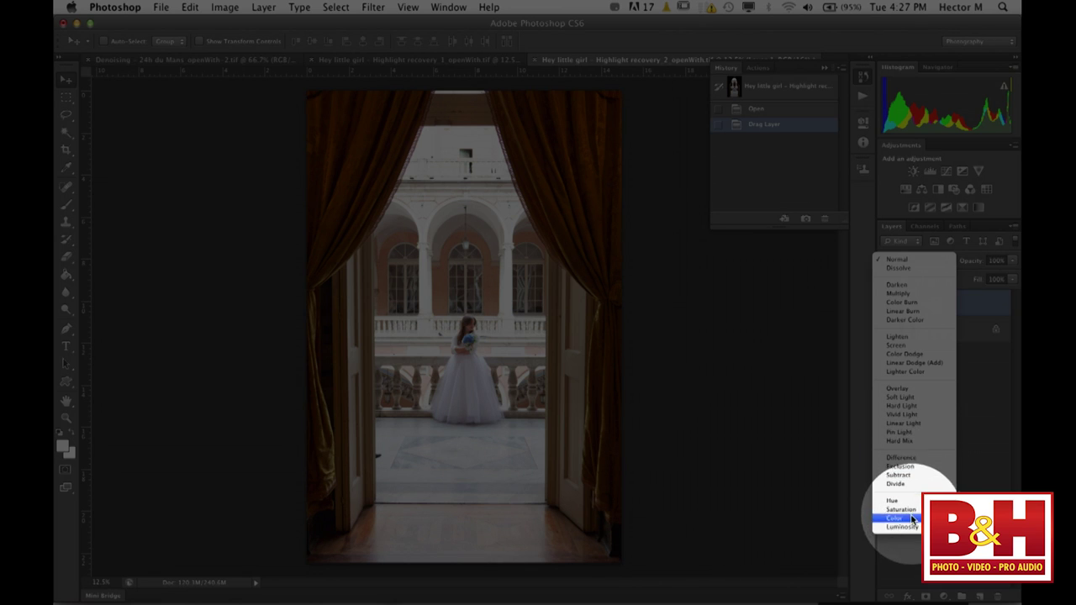
left_click(896, 459)
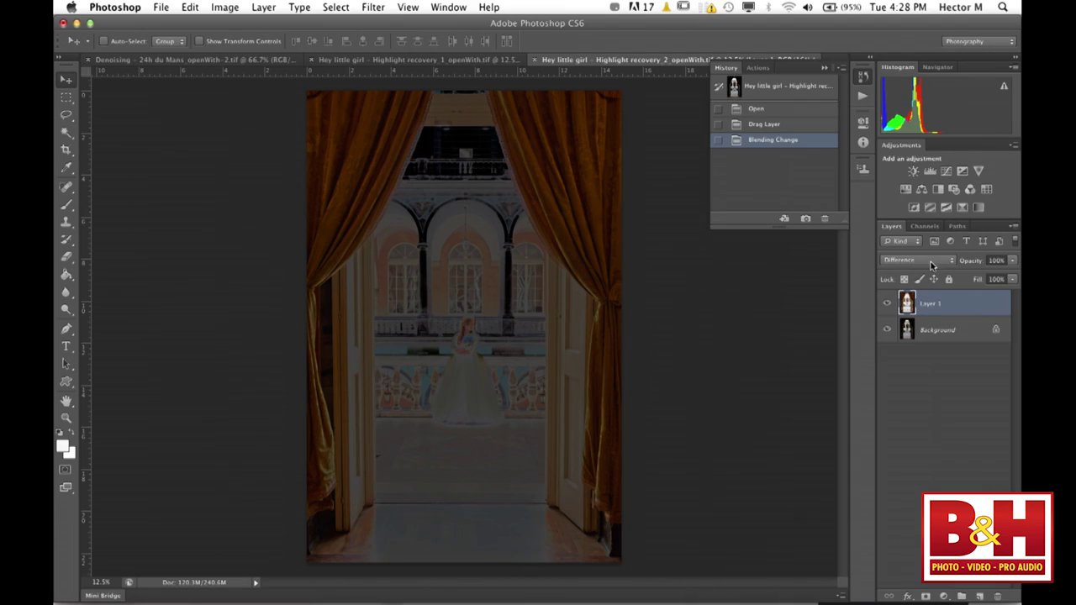
left_click(931, 261)
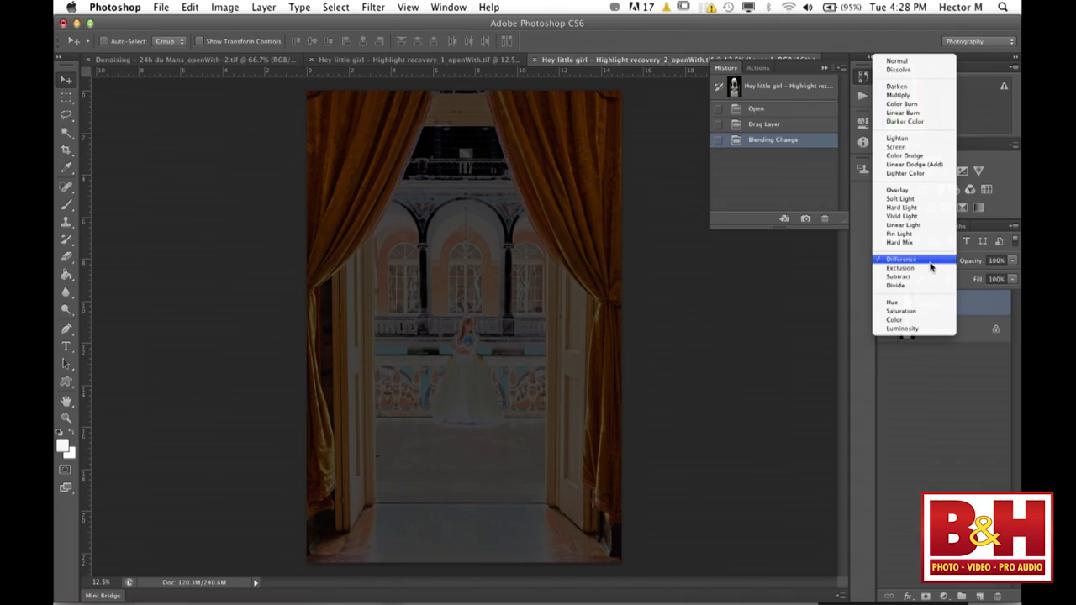
left_click(898, 62)
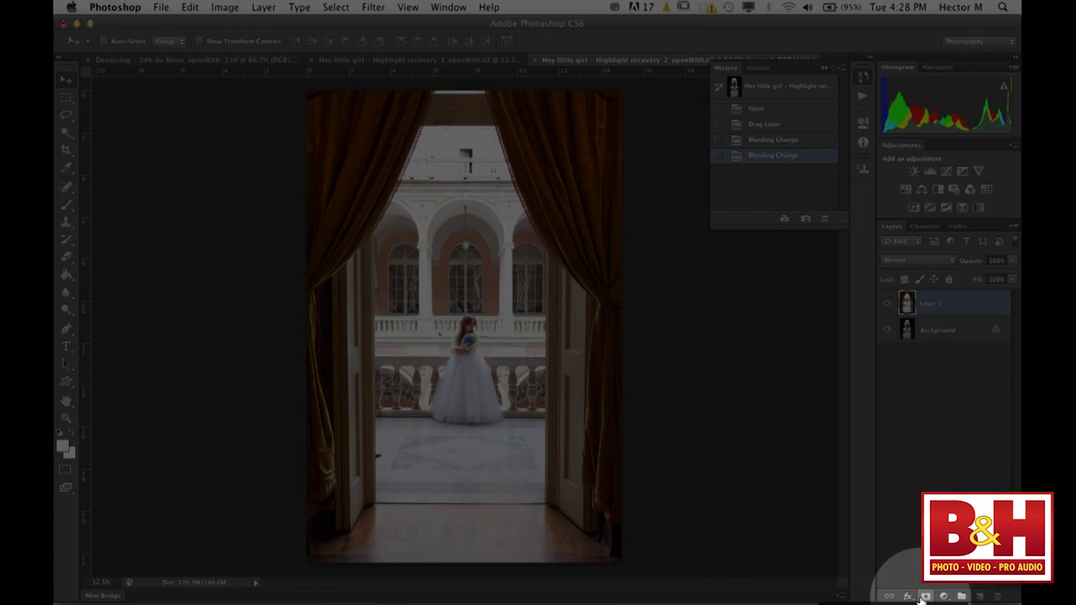
Mask Layer 1 with black brush strokes over the bright facade, arches and balcony between the curtains, and flatten the image.
left_click(925, 596)
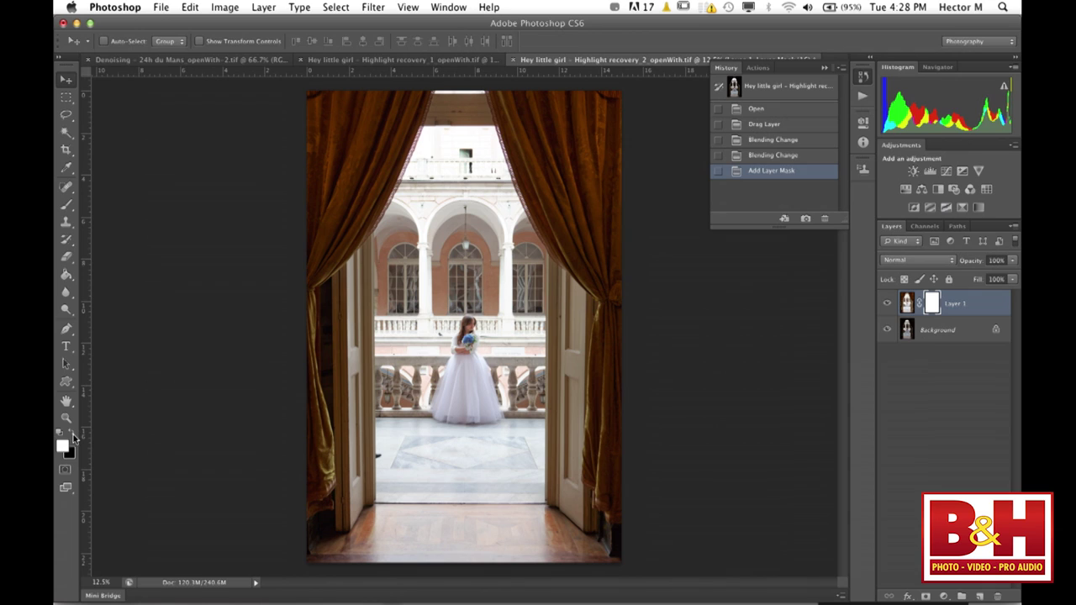
left_click(67, 204)
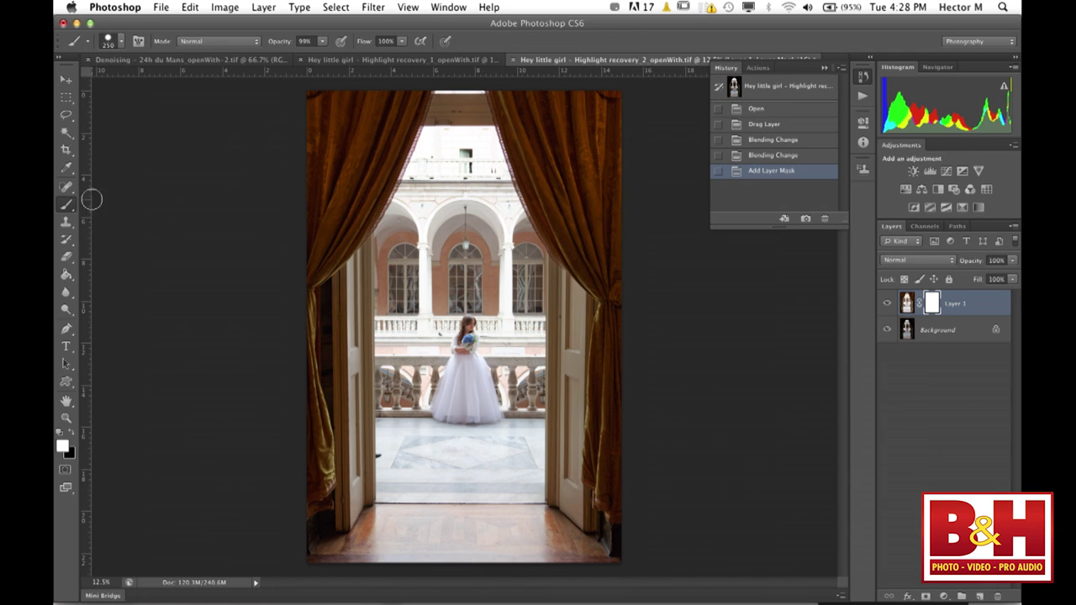
mouse_move(450, 195)
left_mouse_down()
mouse_move(423, 215)
mouse_move(439, 188)
left_mouse_up()
left_click(73, 434)
mouse_move(439, 174)
left_mouse_down()
mouse_move(427, 199)
mouse_move(439, 176)
mouse_move(446, 204)
mouse_move(452, 164)
mouse_move(480, 159)
mouse_move(463, 152)
mouse_move(418, 198)
mouse_move(418, 166)
mouse_move(430, 149)
mouse_move(408, 190)
mouse_move(429, 207)
mouse_move(425, 223)
mouse_move(474, 182)
mouse_move(501, 191)
mouse_move(508, 215)
mouse_move(493, 151)
mouse_move(515, 187)
mouse_move(514, 219)
mouse_move(485, 202)
mouse_move(397, 208)
mouse_move(428, 139)
mouse_move(465, 140)
mouse_move(451, 182)
mouse_move(428, 159)
mouse_move(430, 136)
mouse_move(483, 135)
mouse_move(509, 316)
left_mouse_up()
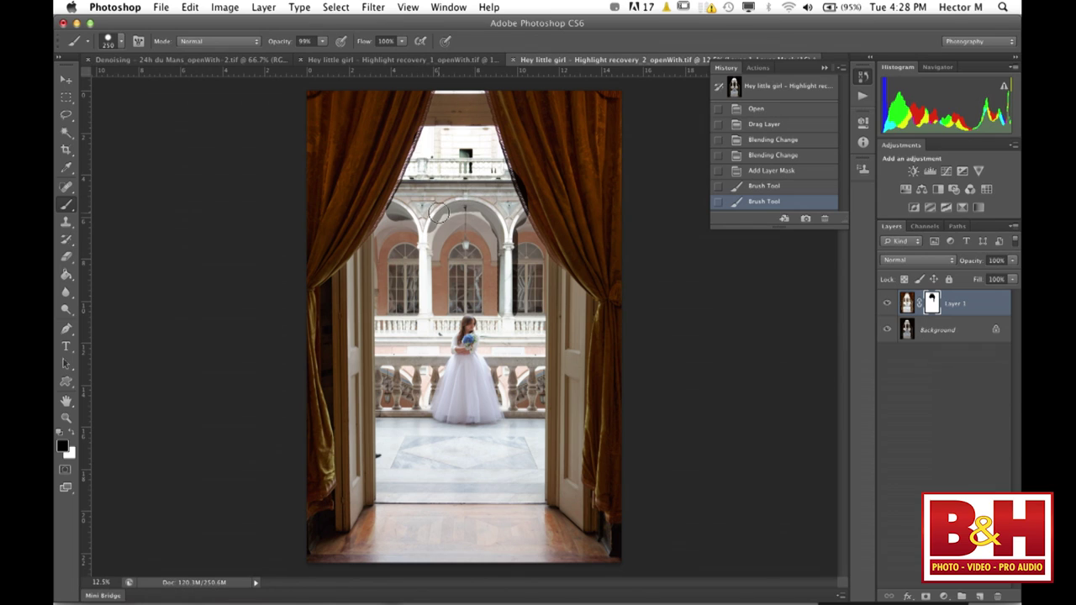
mouse_move(443, 207)
left_mouse_down()
mouse_move(426, 227)
mouse_move(428, 322)
left_mouse_up()
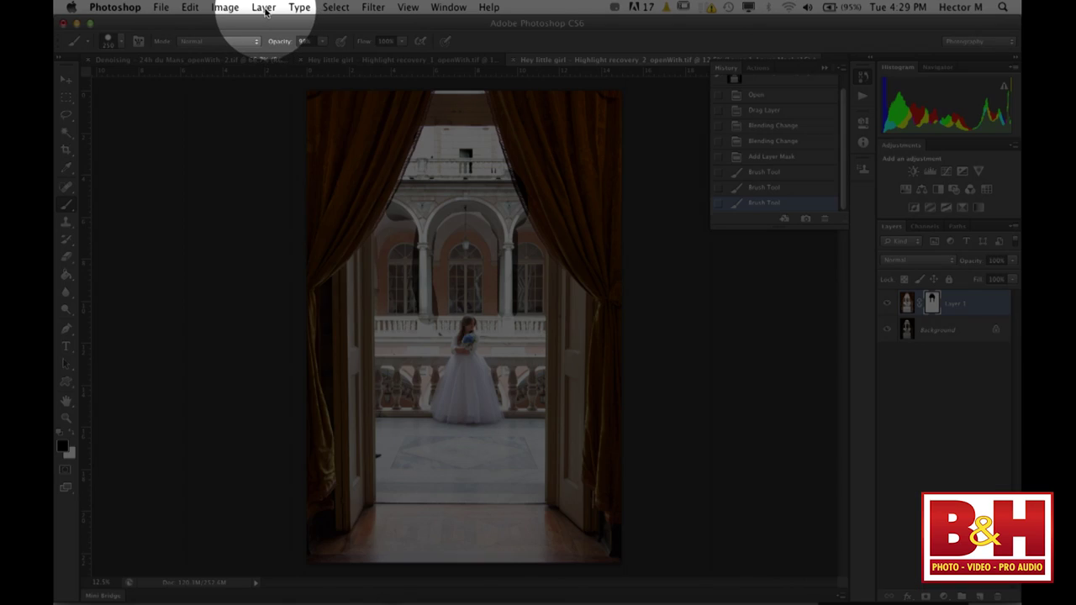
left_click(264, 7)
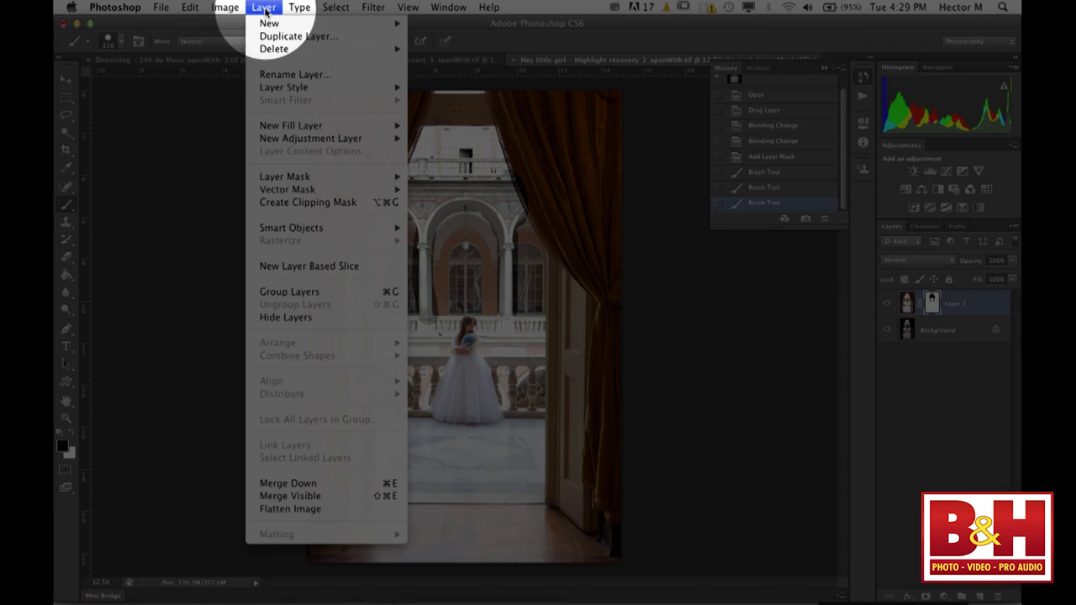
left_click(293, 513)
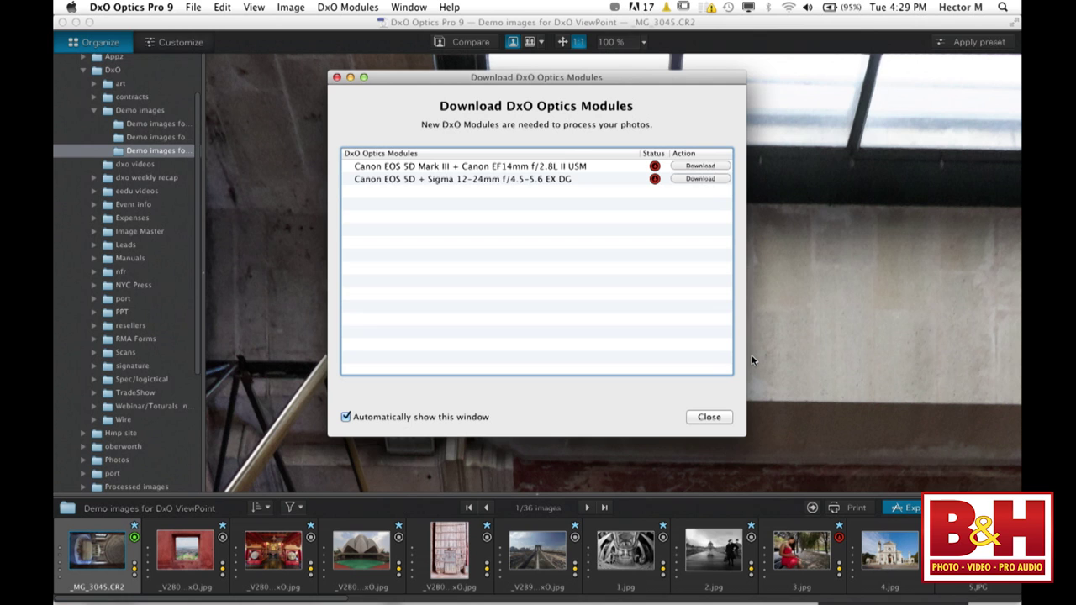
Switch to DxO Optics Pro, dismiss the optics module download and open Basques 2_DxO.jpg with the thumbnail strip hidden.
left_click(718, 420)
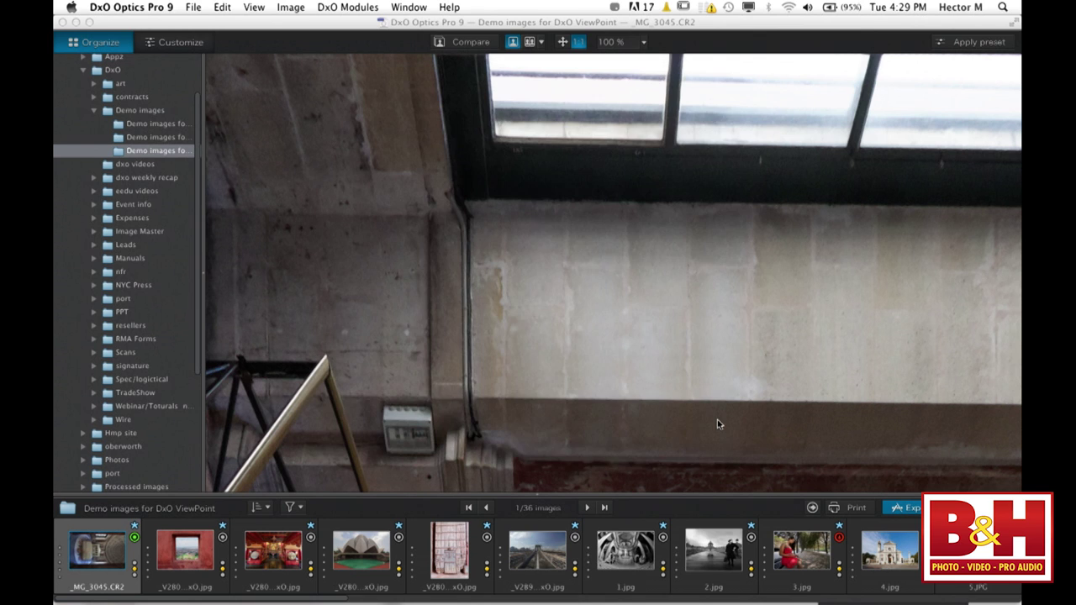
scroll(514, 556, "right", 10)
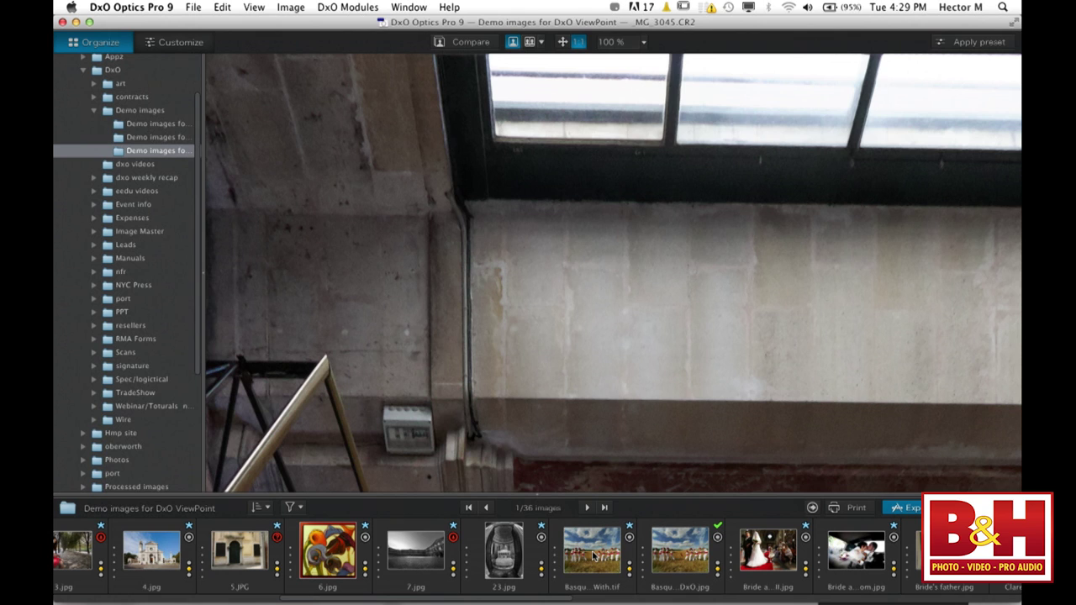
left_click(594, 556)
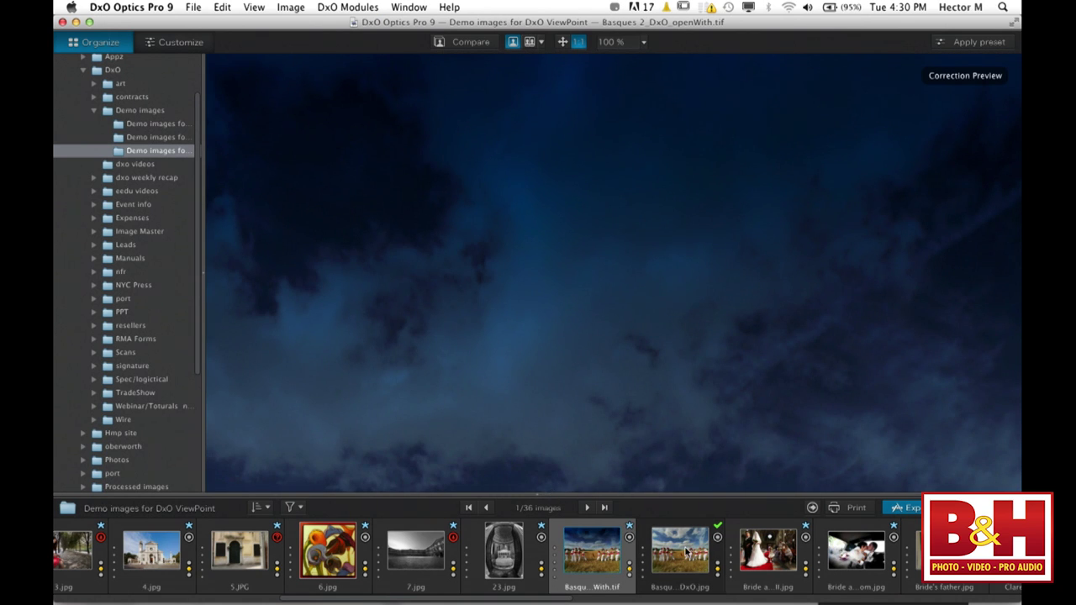
left_click(687, 552)
left_click(532, 496)
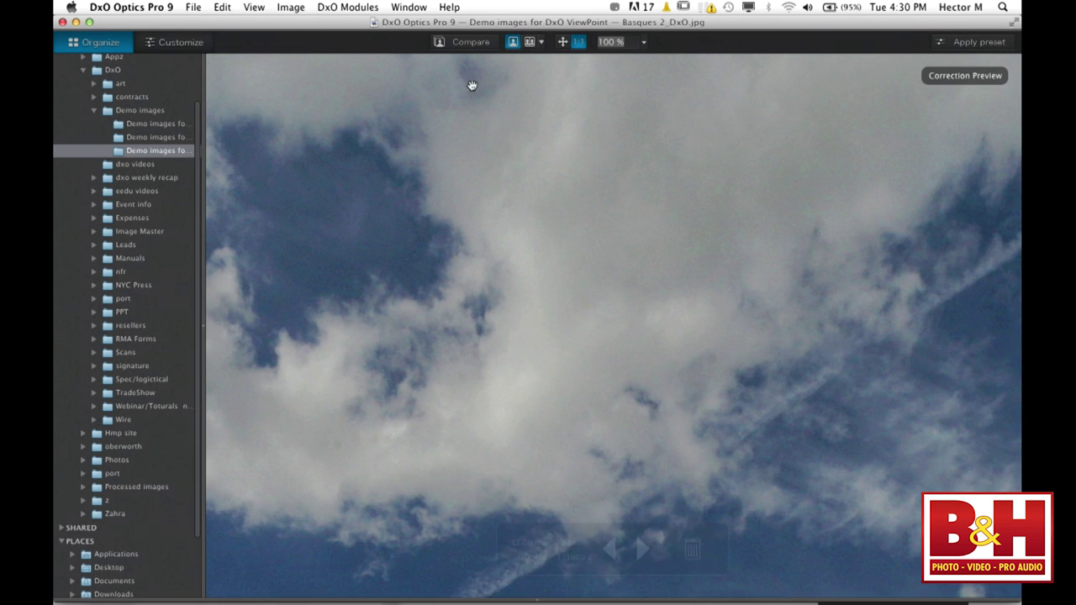
Fit the whole tug-of-war photo in view and clear its corrections with a preset.
left_click(564, 44)
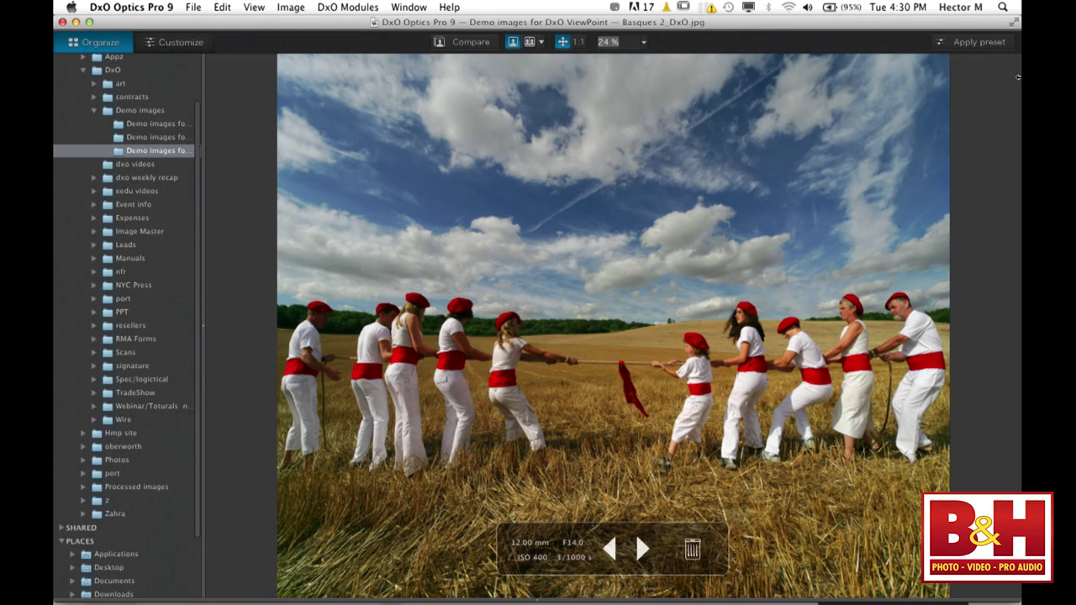
left_click(991, 48)
left_click(335, 109)
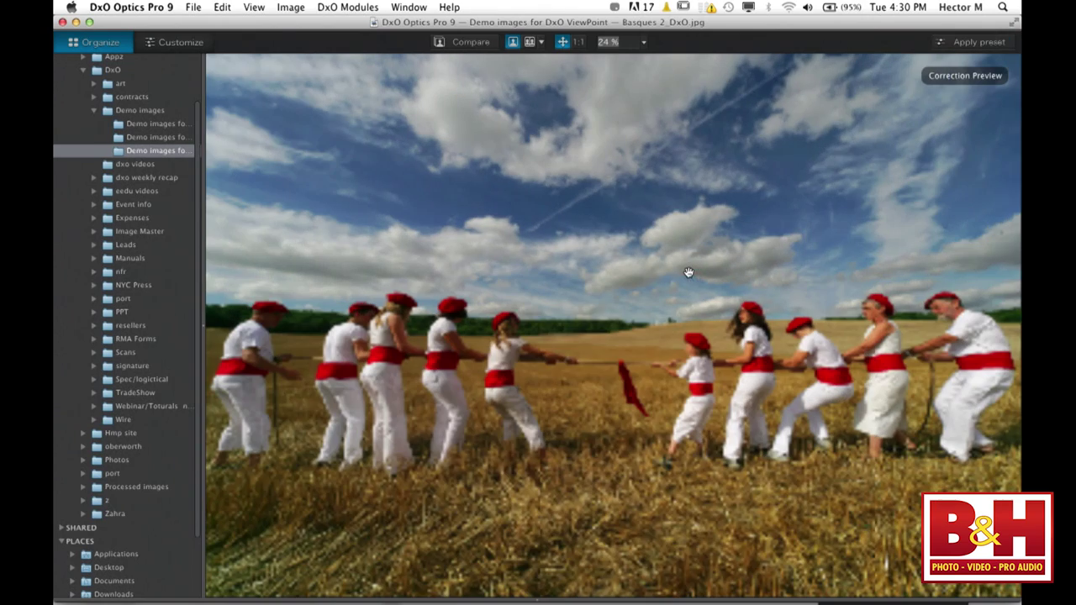
Open the tug-of-war photo for customizing and enable Volume deformation correction with the type Horizontal / Vertical.
left_click(174, 42)
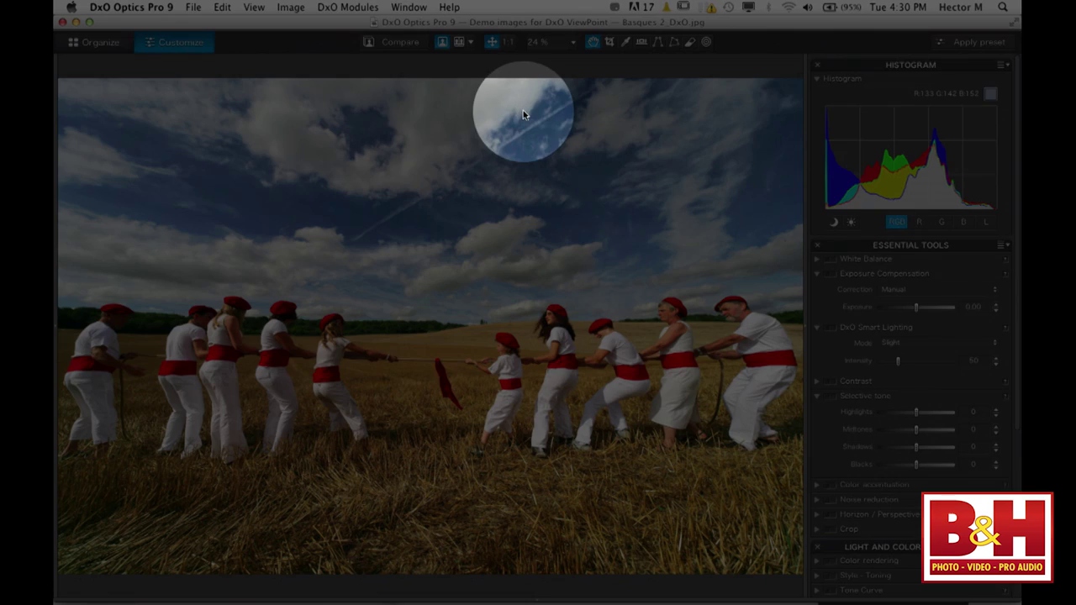
left_click(508, 41)
left_click_drag(756, 570, 506, 539)
scroll(506, 539, "right", 10)
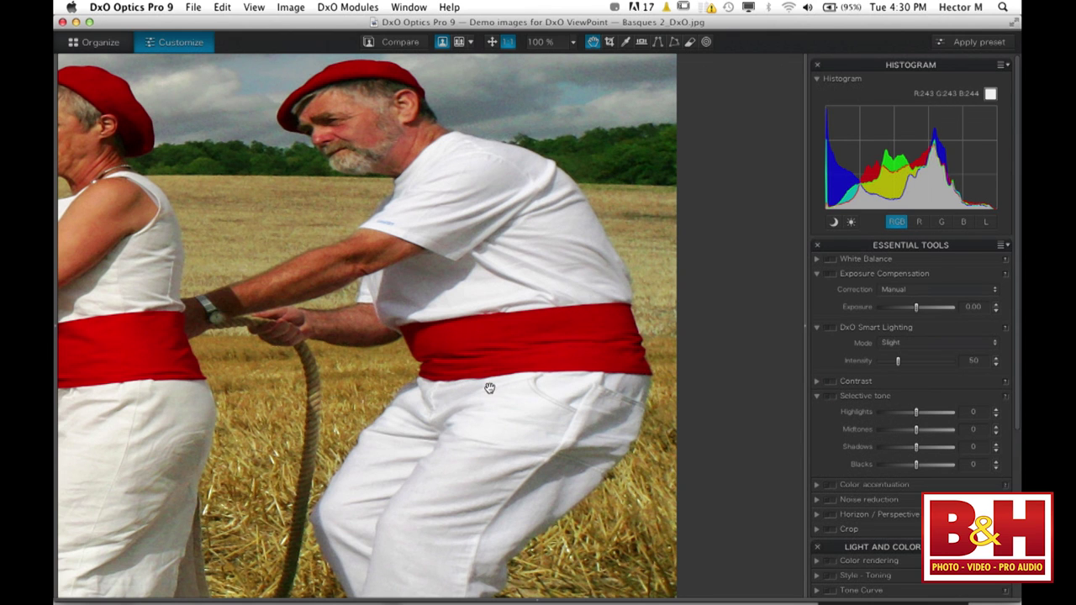
scroll(490, 384, "down", 2)
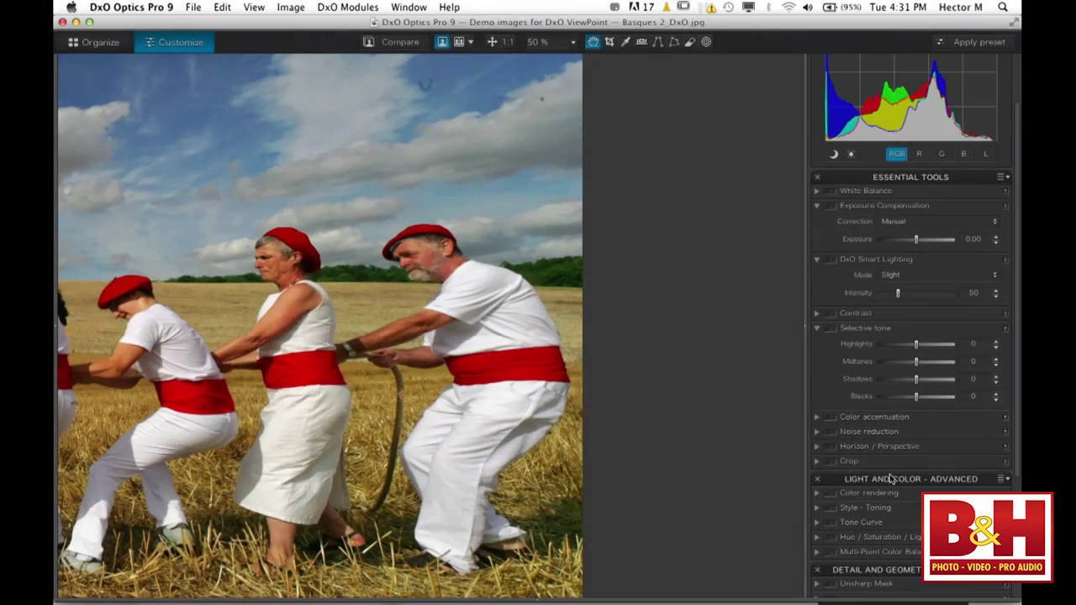
key("ctrl+Up")
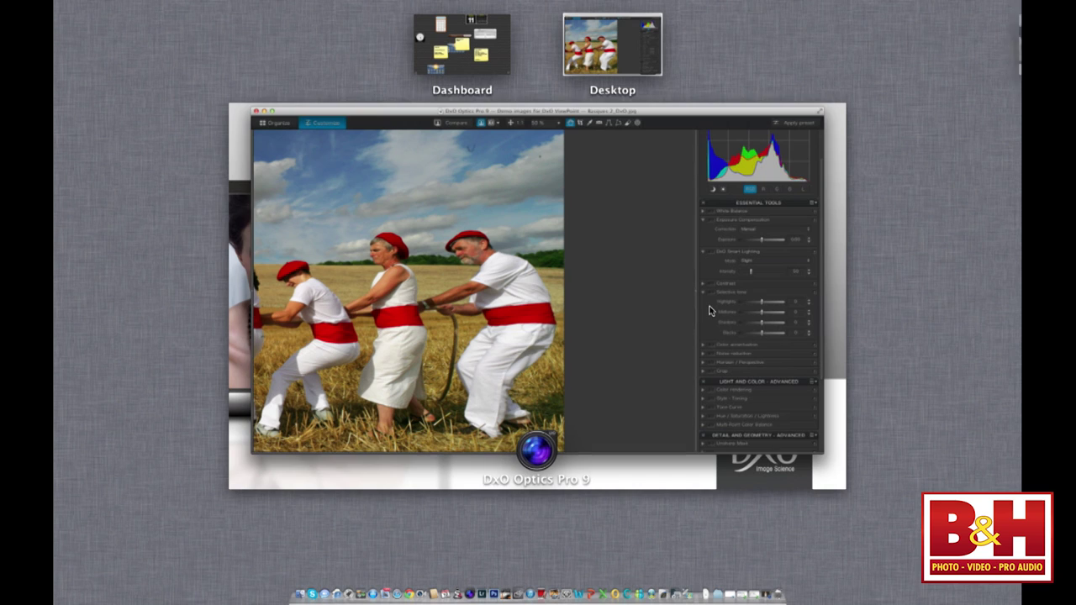
left_click(641, 331)
scroll(953, 418, "down", 2)
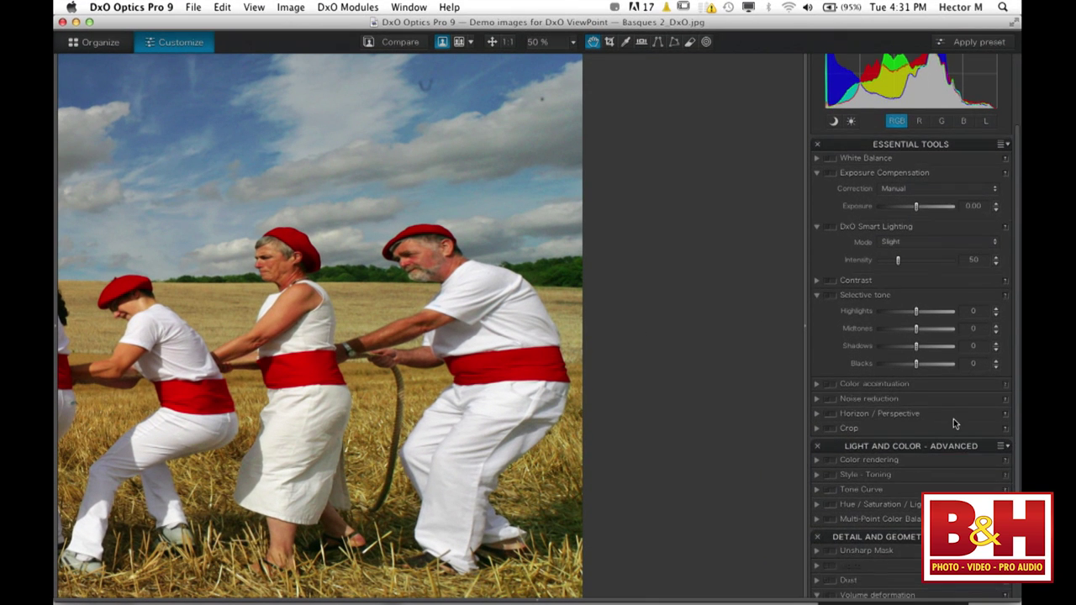
scroll(953, 419, "down", 3)
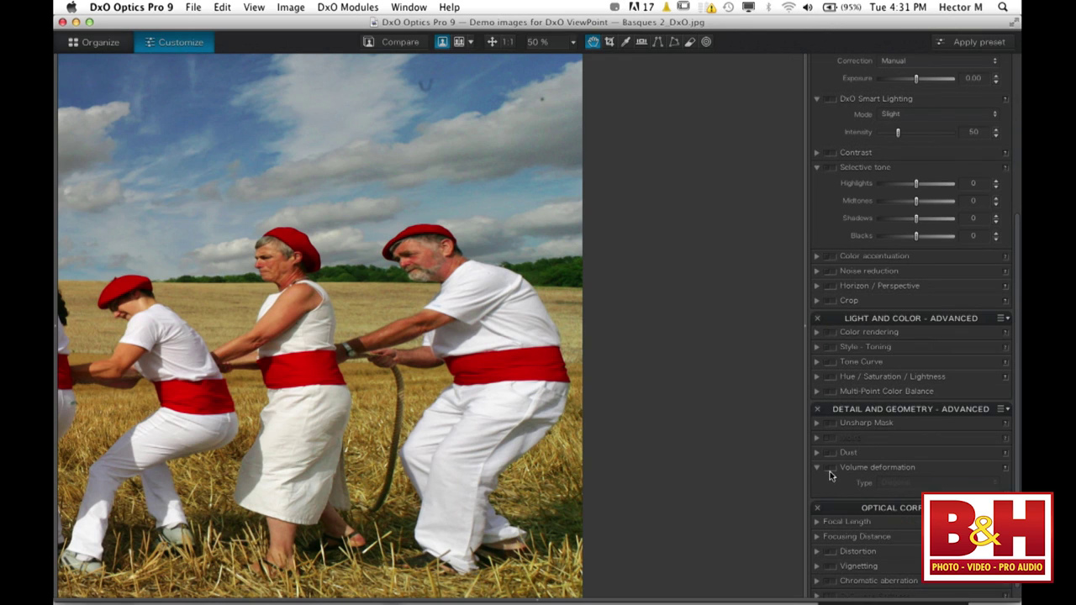
left_click(829, 469)
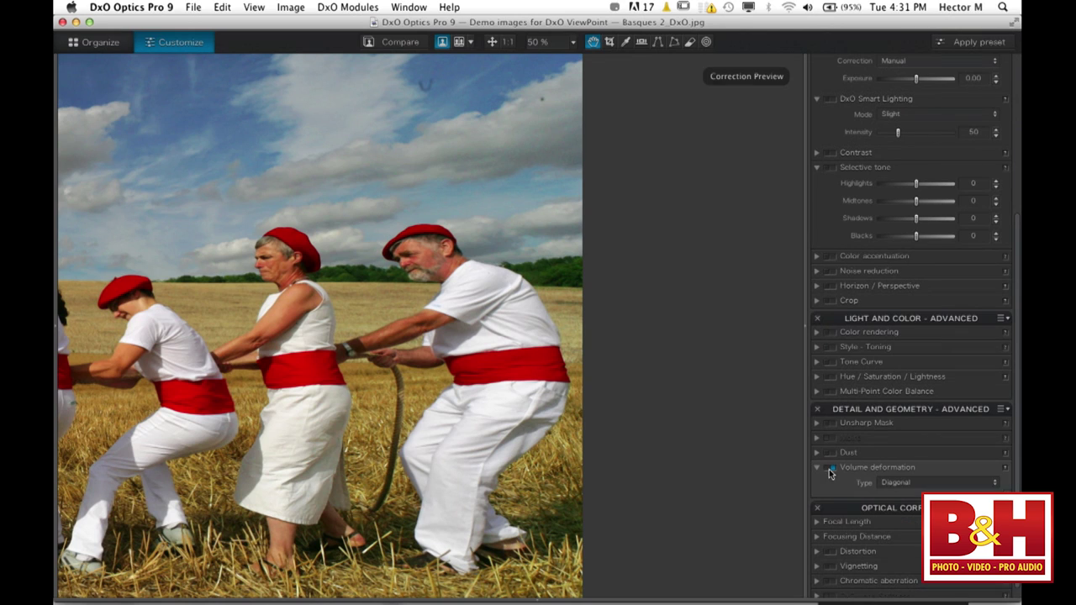
left_click(924, 484)
left_click(910, 474)
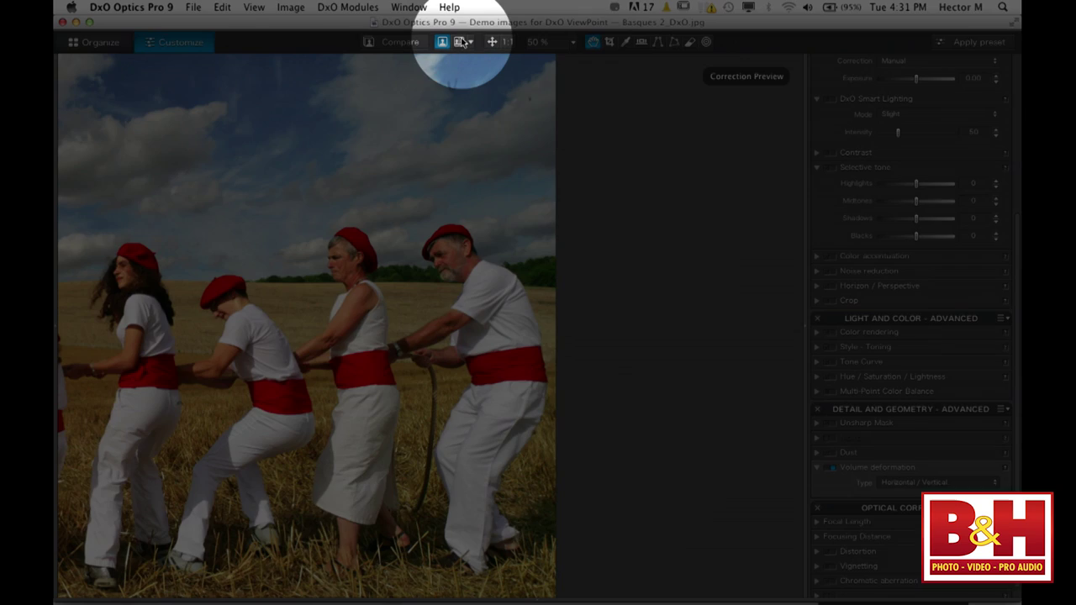
Compare the body proportions of all the rope pullers side by side in the as-shot and corrected images at 50 %.
left_click(460, 42)
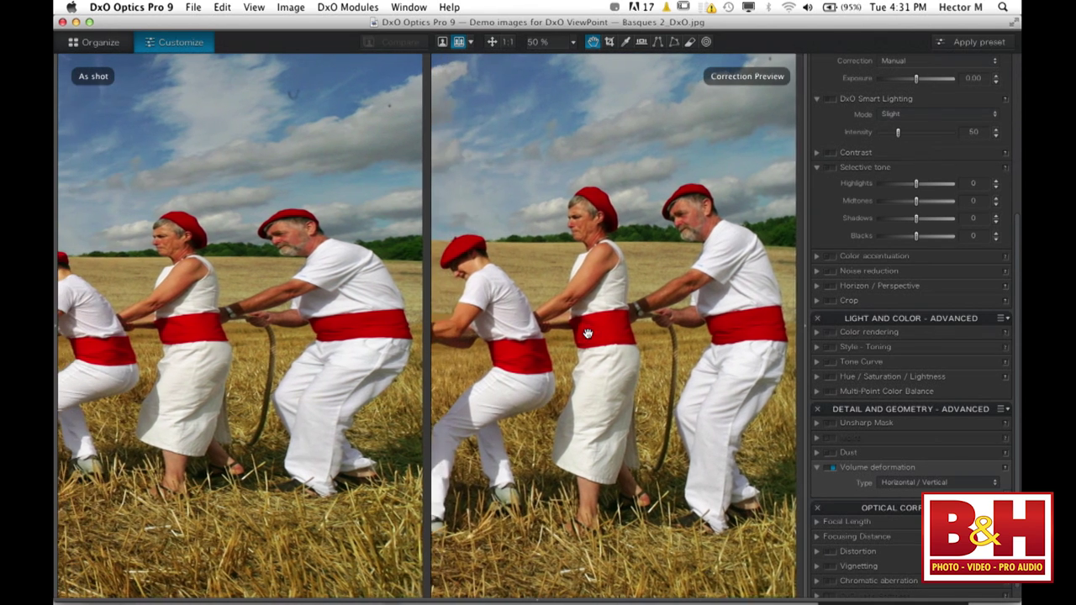
scroll(587, 334, "left", 5)
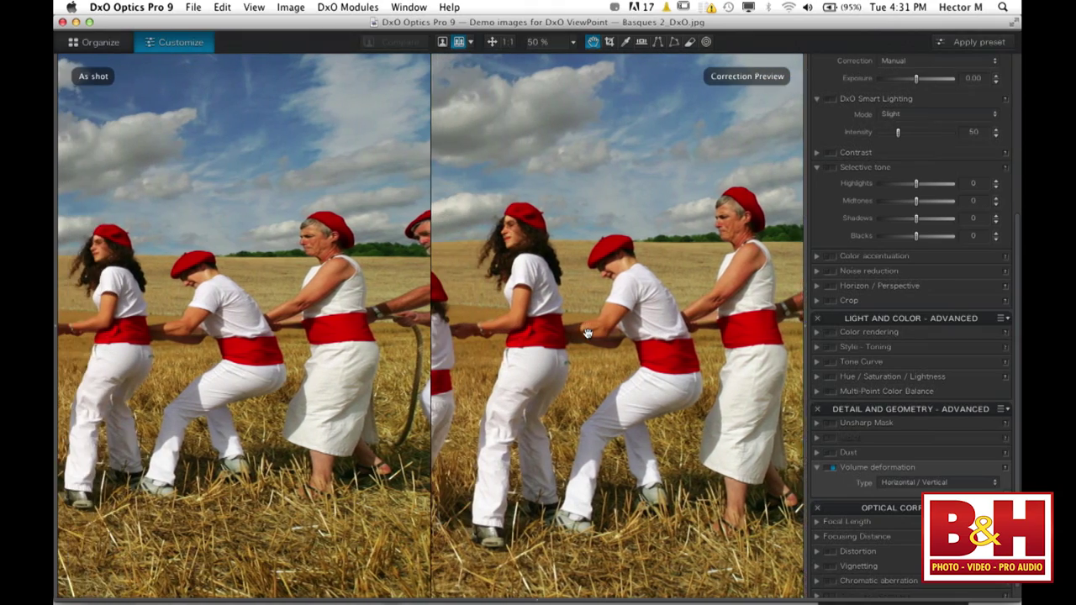
scroll(587, 334, "left", 10)
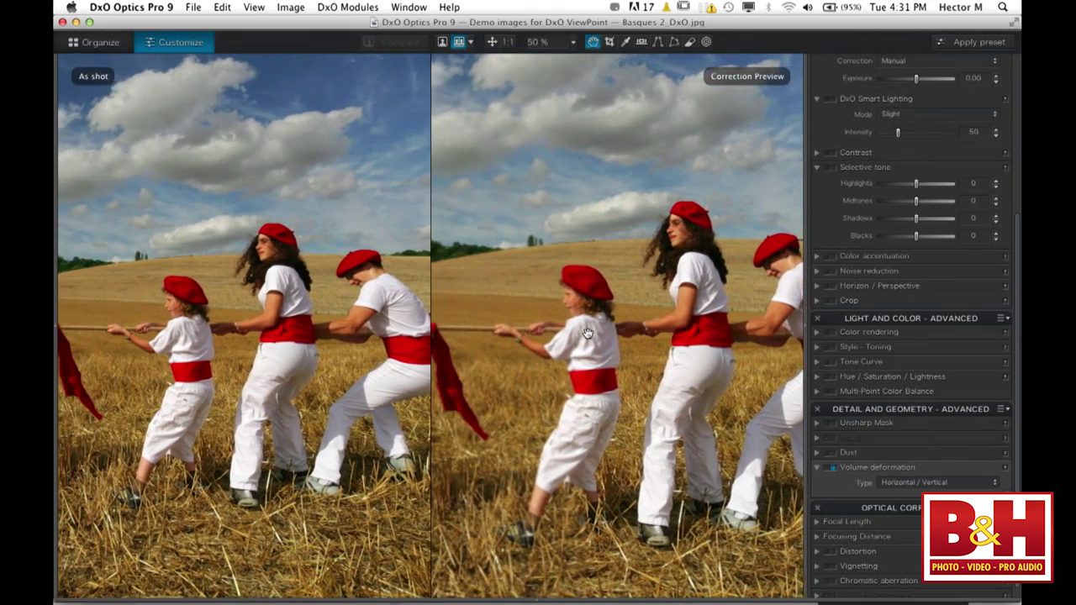
scroll(587, 334, "left", 15)
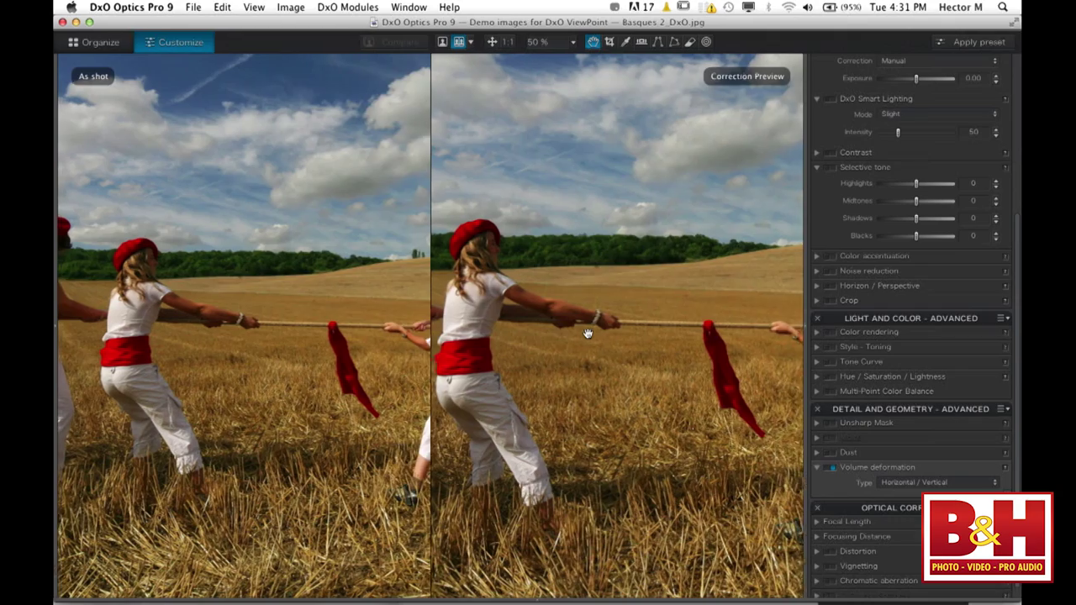
scroll(587, 334, "left", 15)
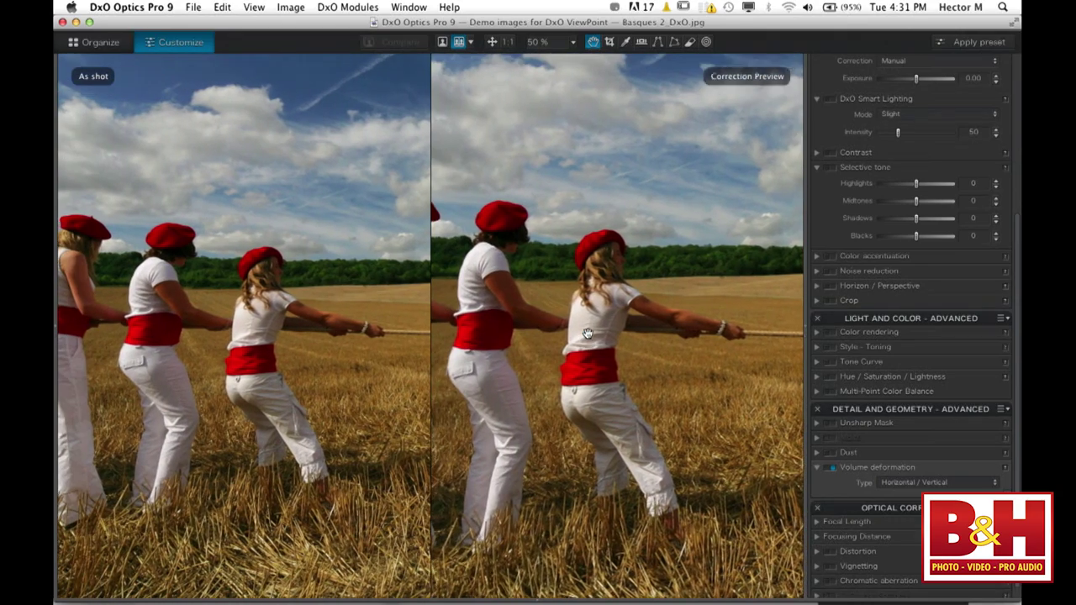
scroll(587, 333, "left", 15)
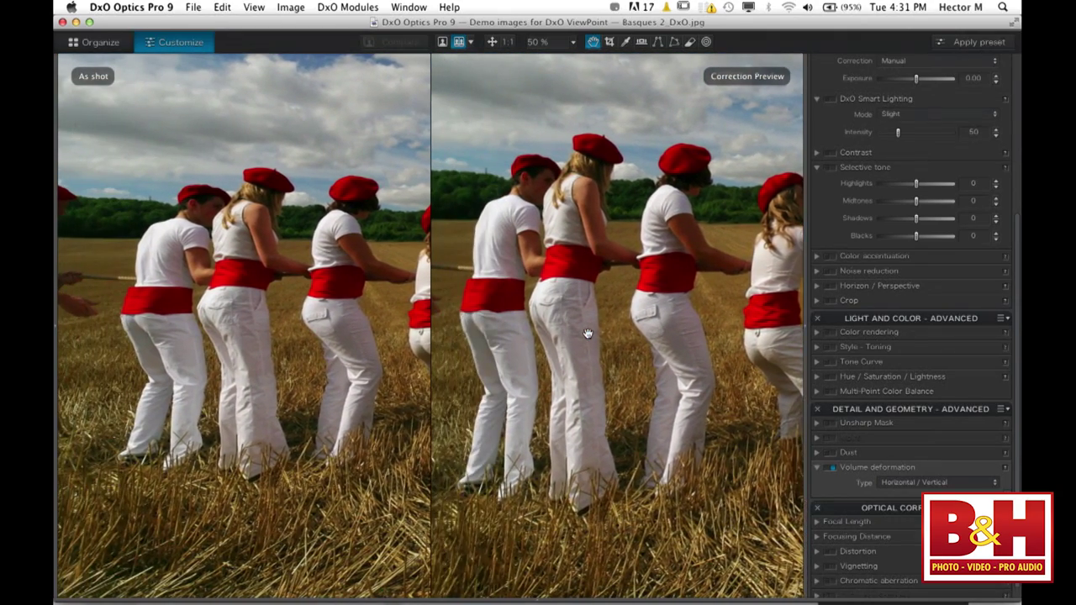
scroll(587, 334, "left", 3)
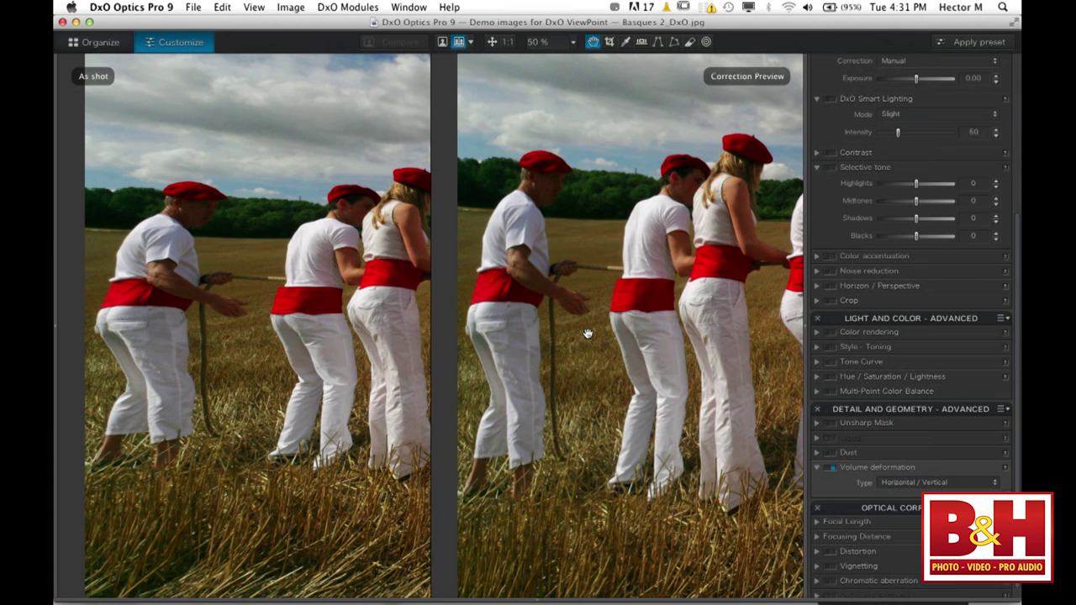
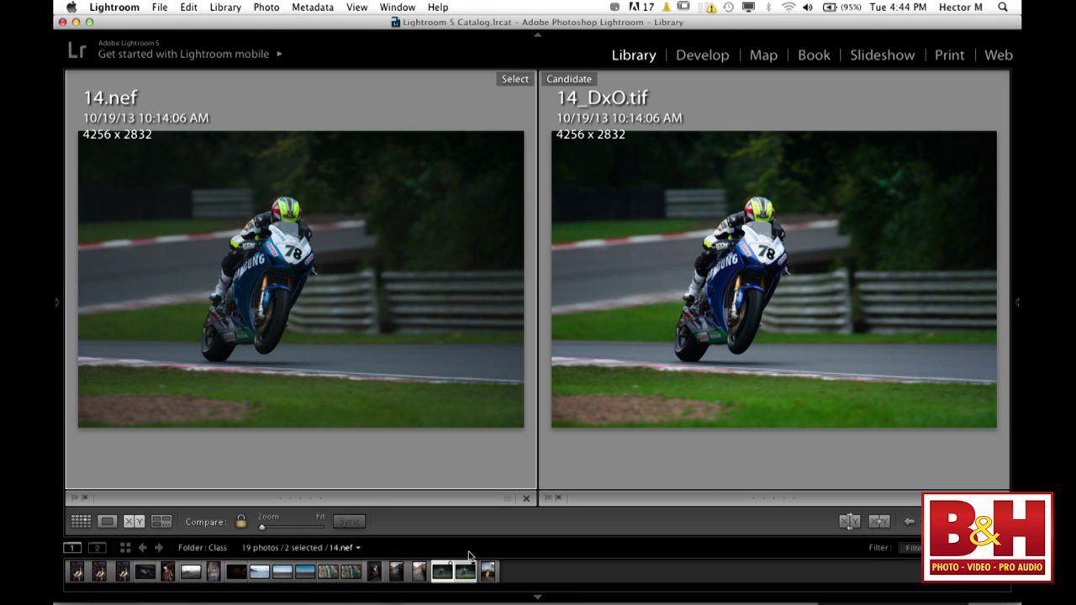
Enlarge the filmstrip and remove the processed motorcycle photo 14_DxO.tif from the Lightroom catalog.
left_click_drag(548, 538, 537, 411)
scroll(434, 492, "left", 10)
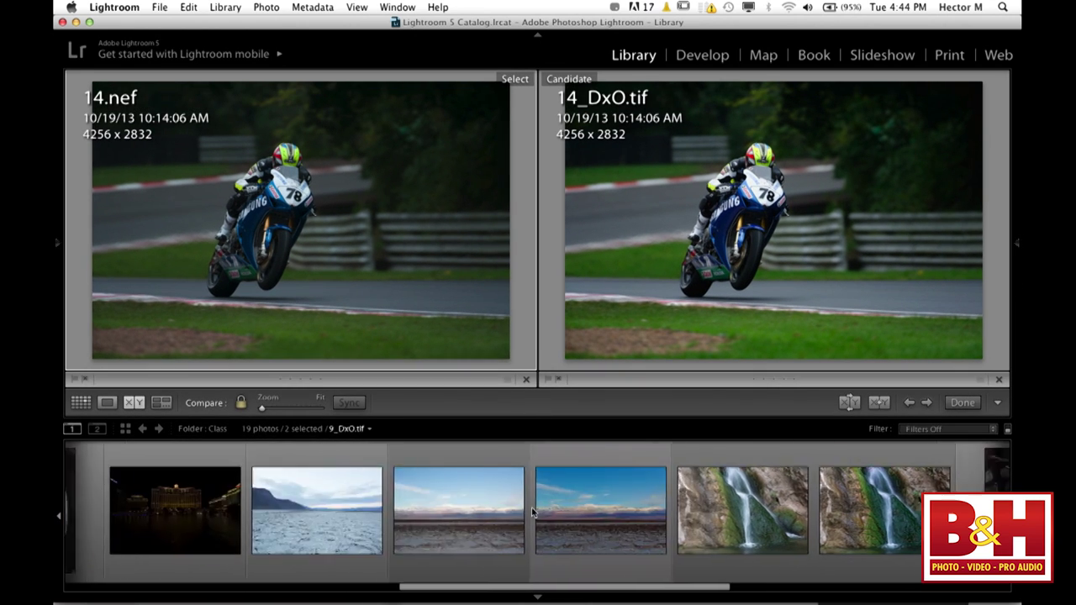
scroll(532, 513, "right", 10)
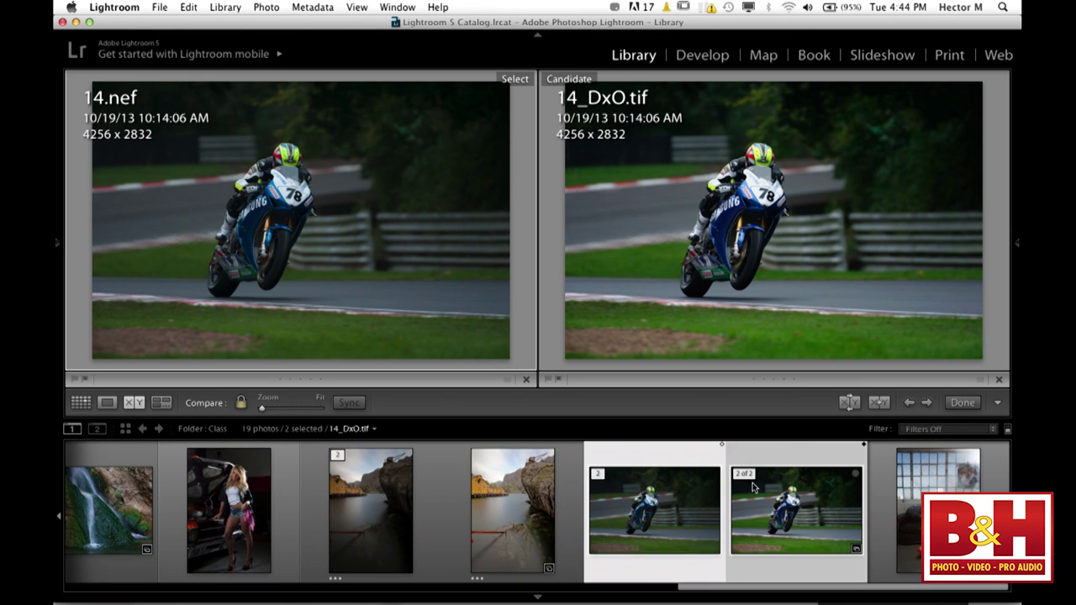
left_click(808, 471)
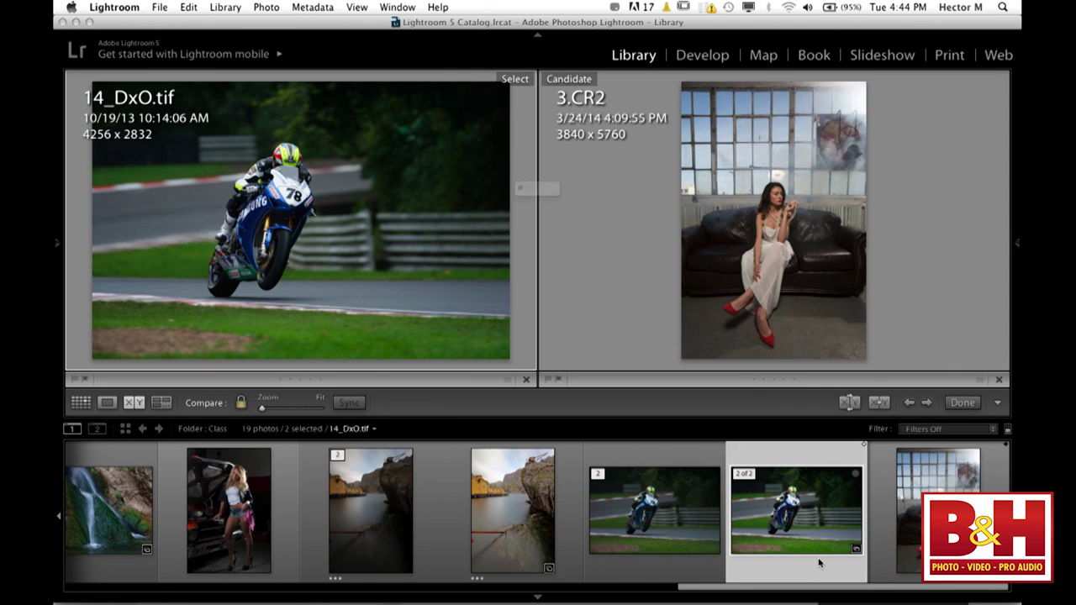
key("Delete")
left_click(660, 222)
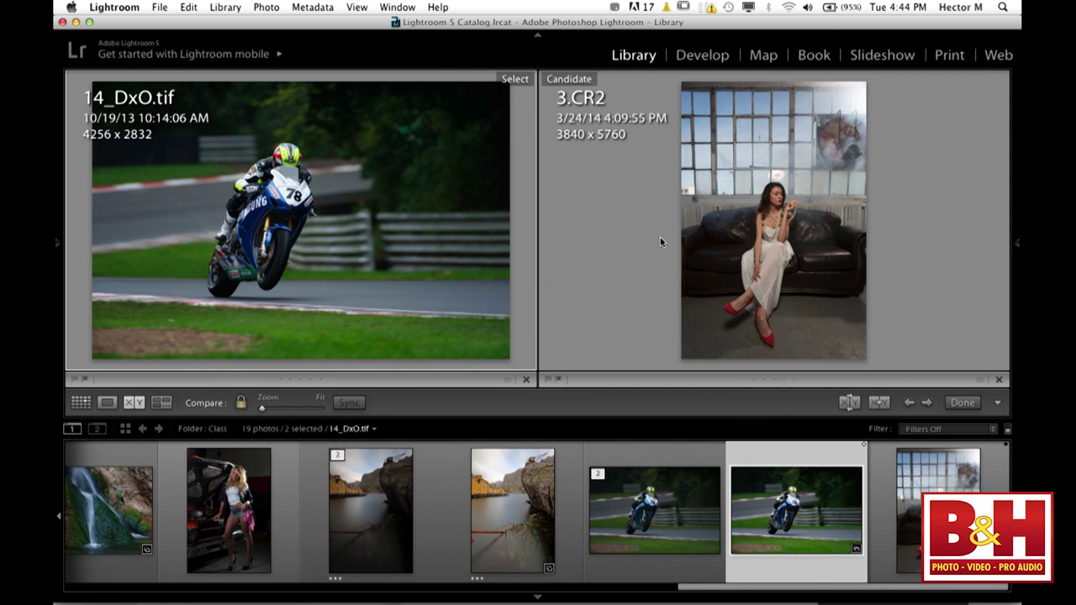
Show the original motorcycle photo 14.nef alone in Loupe view with the filmstrip reduced to its small size.
left_click(770, 535, "super")
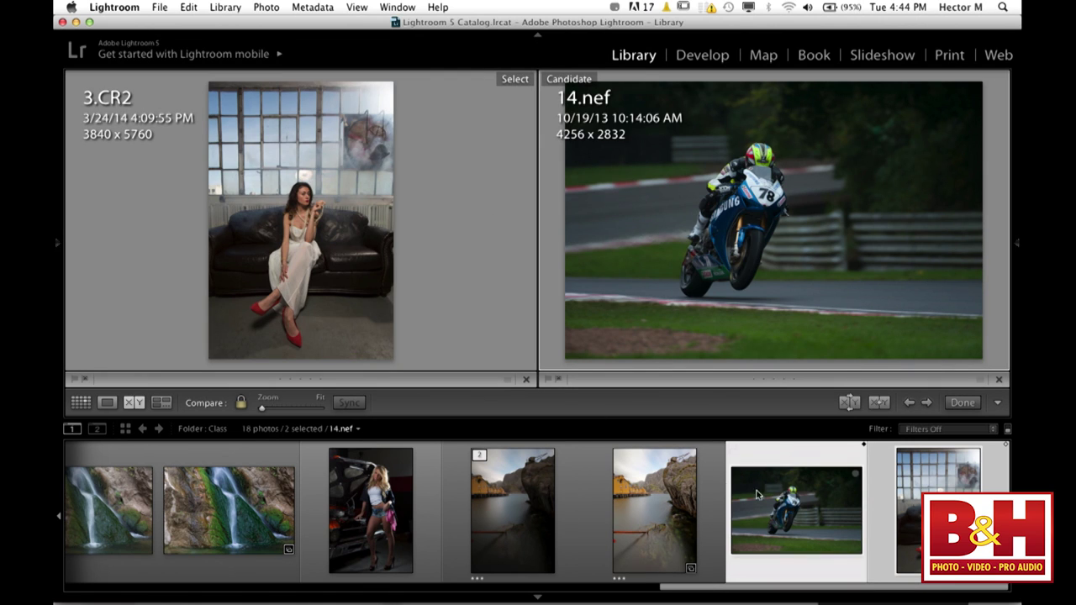
left_click(110, 403)
left_click(778, 505)
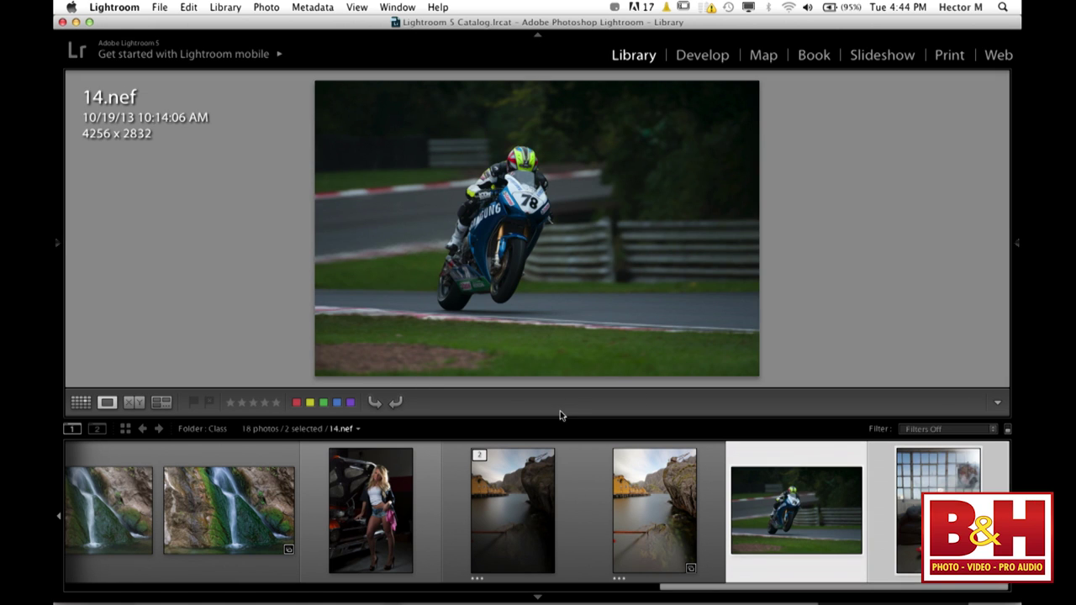
double_click(561, 417)
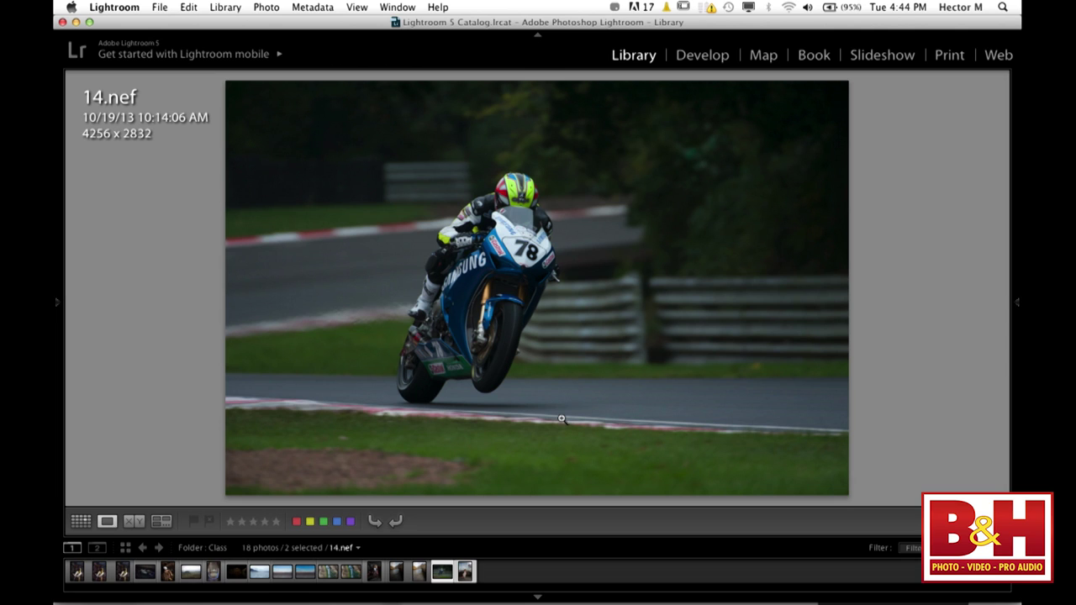
left_click(418, 574)
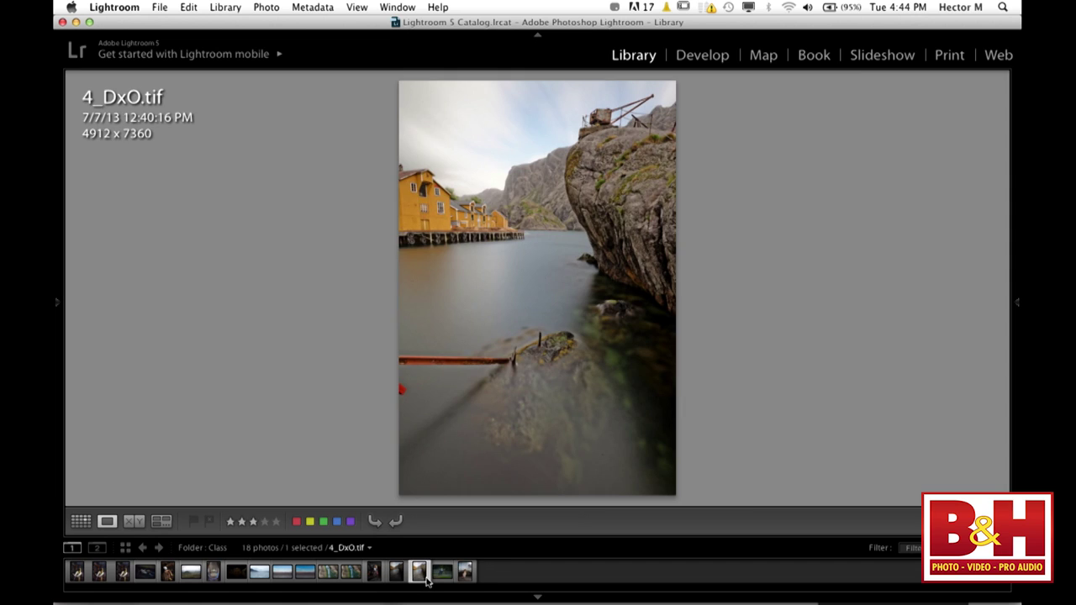
left_click(443, 580)
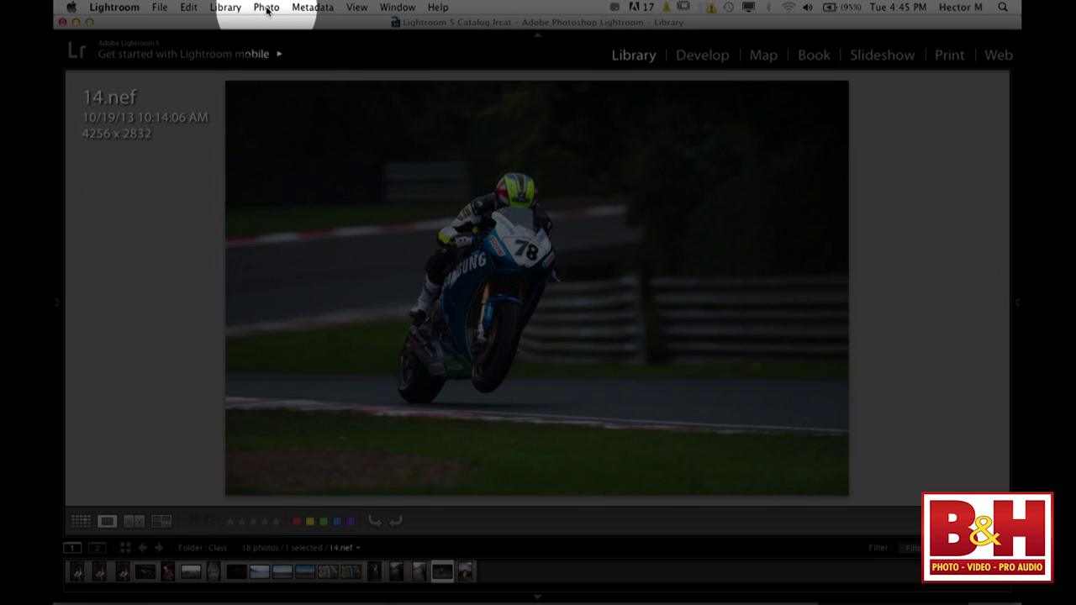
left_click(267, 8)
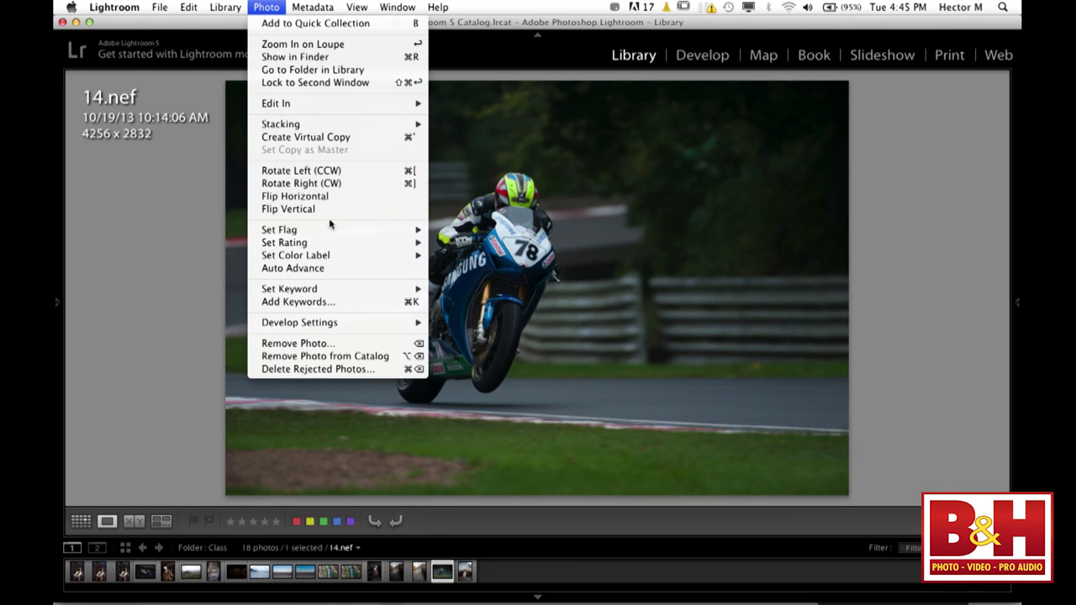
mouse_move(311, 107)
left_click(91, 335)
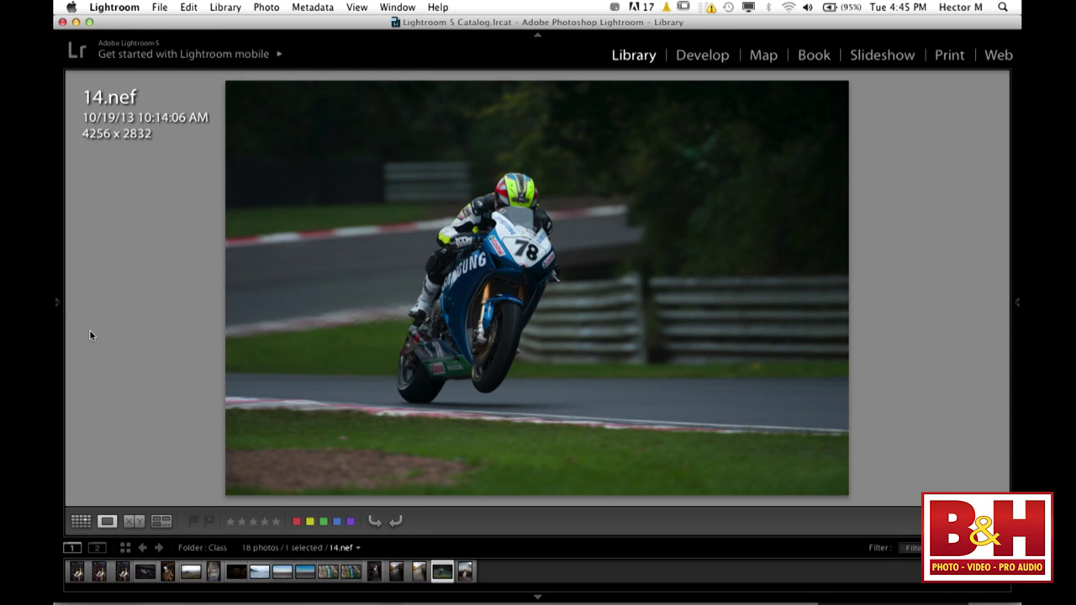
Transfer 14.nef to DxO Optics Pro 9 with the Lightroom plug-in and compare its automatic correction with the as-shot image.
left_click(159, 8)
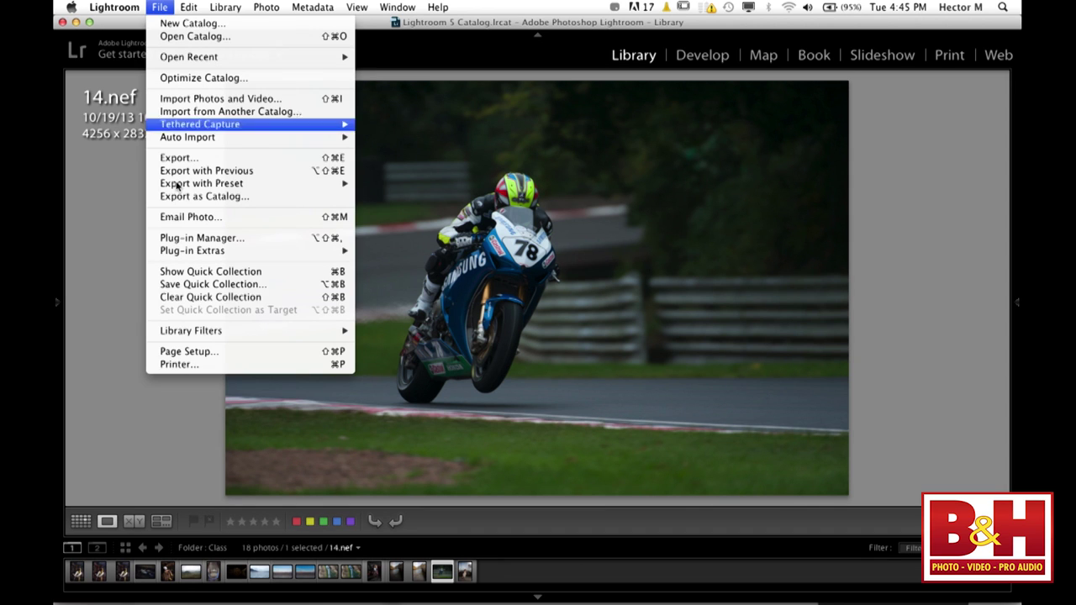
mouse_move(188, 253)
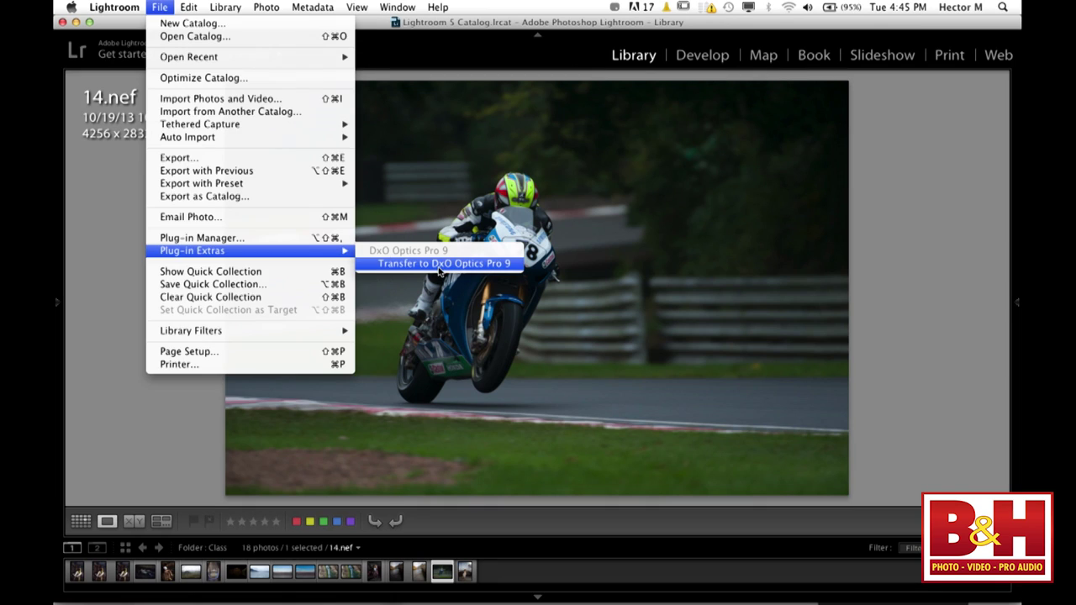
left_click(438, 265)
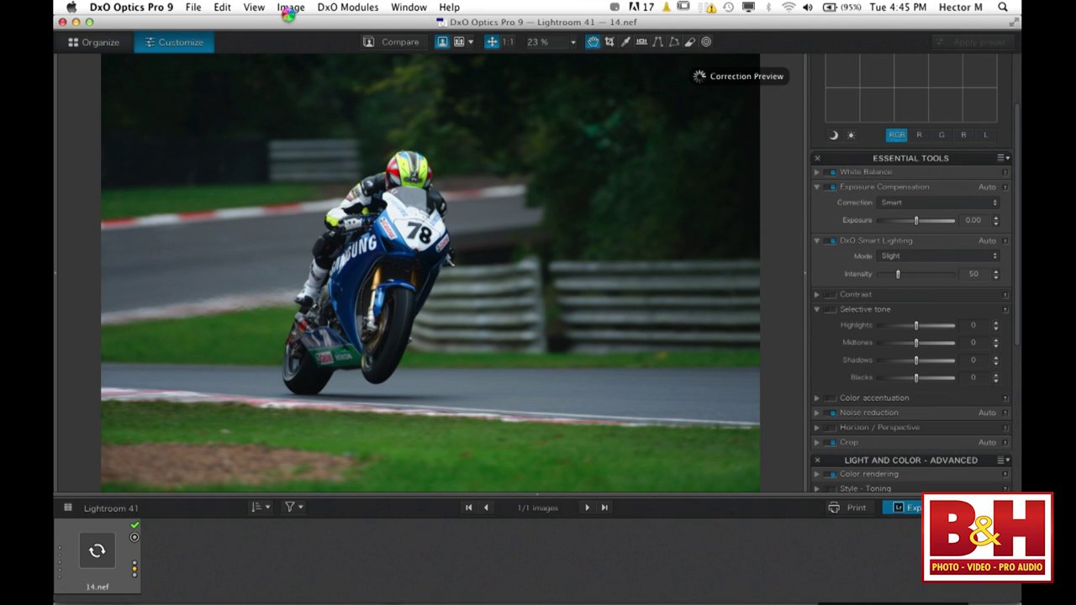
left_click(414, 43)
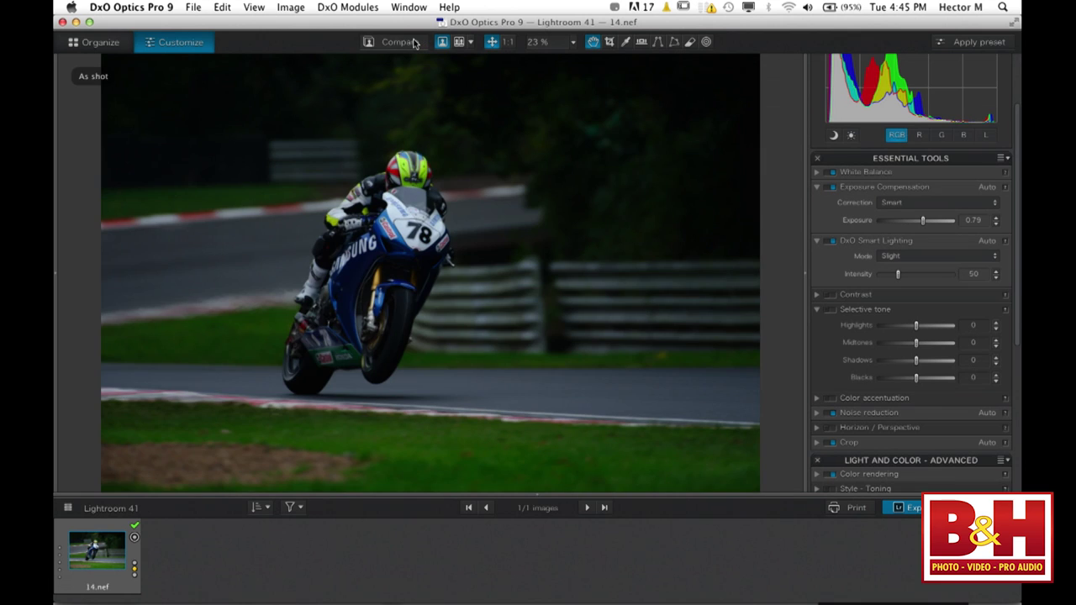
left_click(415, 43)
left_click(414, 43)
left_click(415, 43)
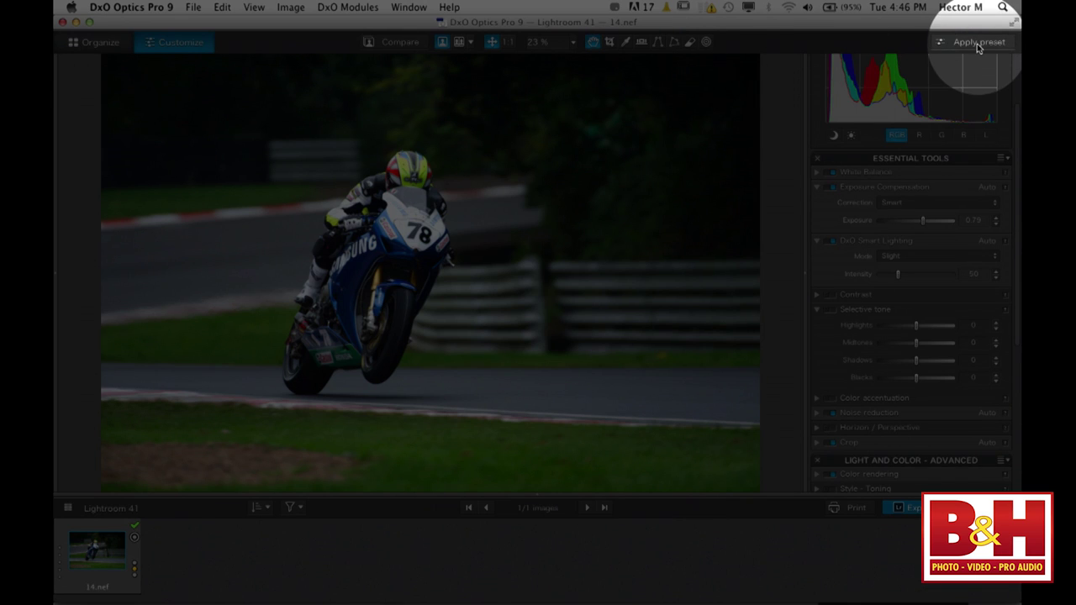
Reset the motorcycle photo with the preset 4 - No correction and reapply the preset 1 - DxO Standard.
left_click(977, 42)
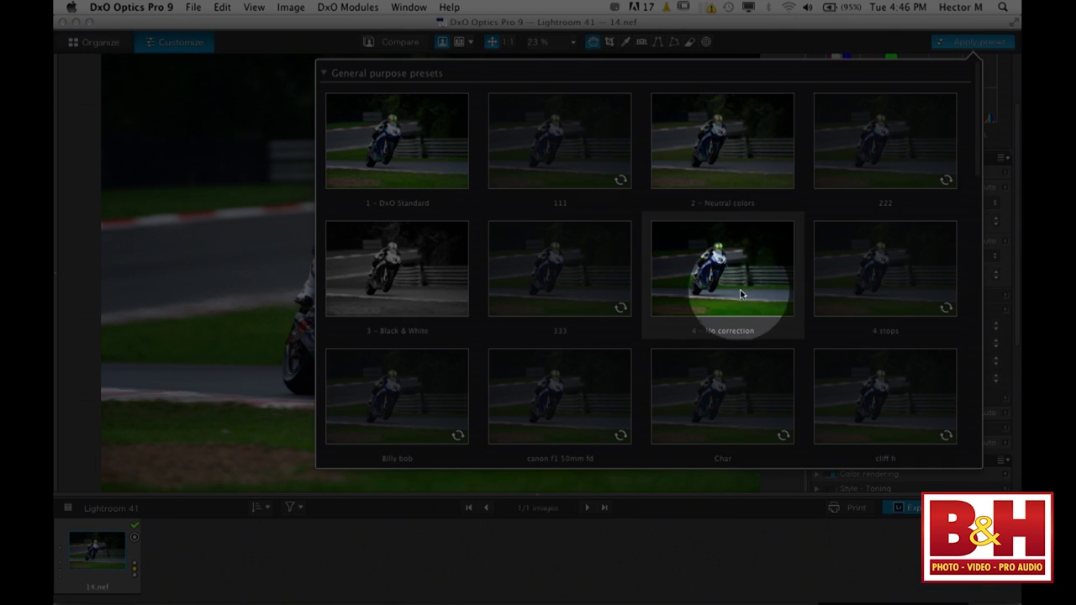
left_click(728, 267)
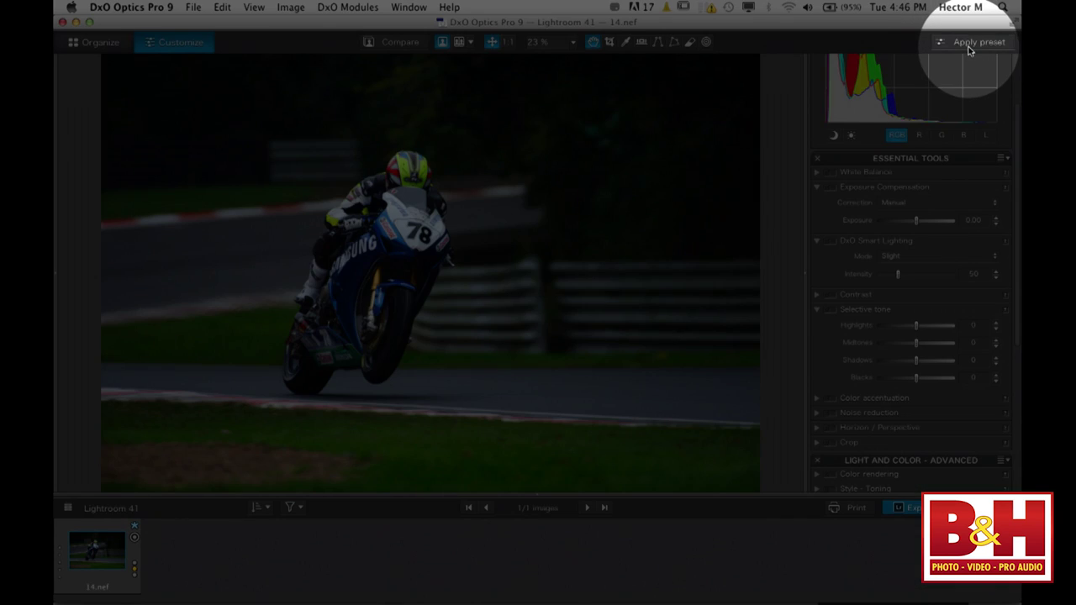
left_click(968, 42)
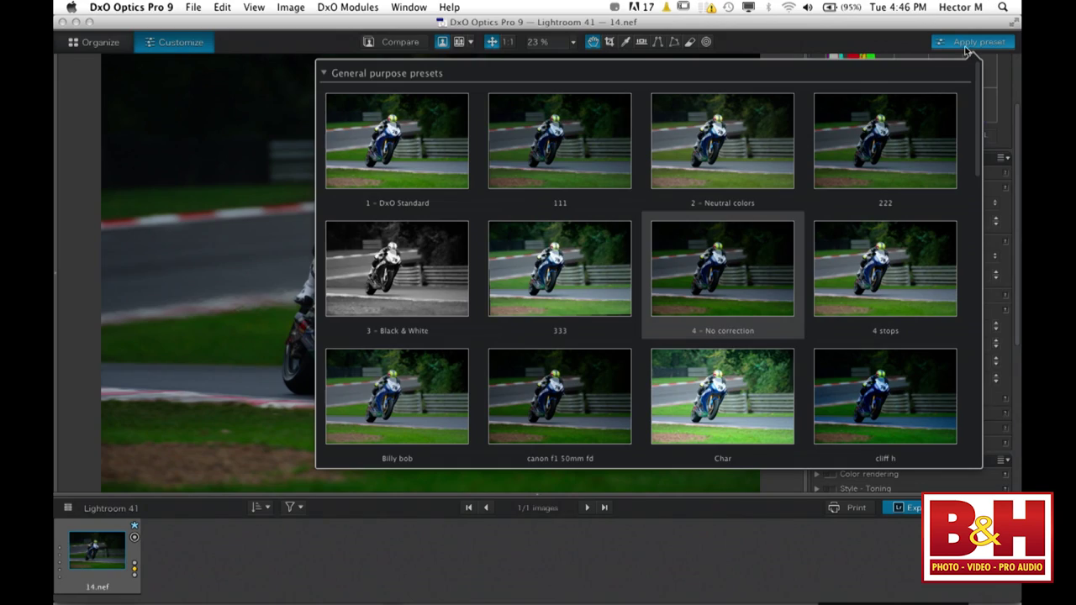
left_click(387, 207)
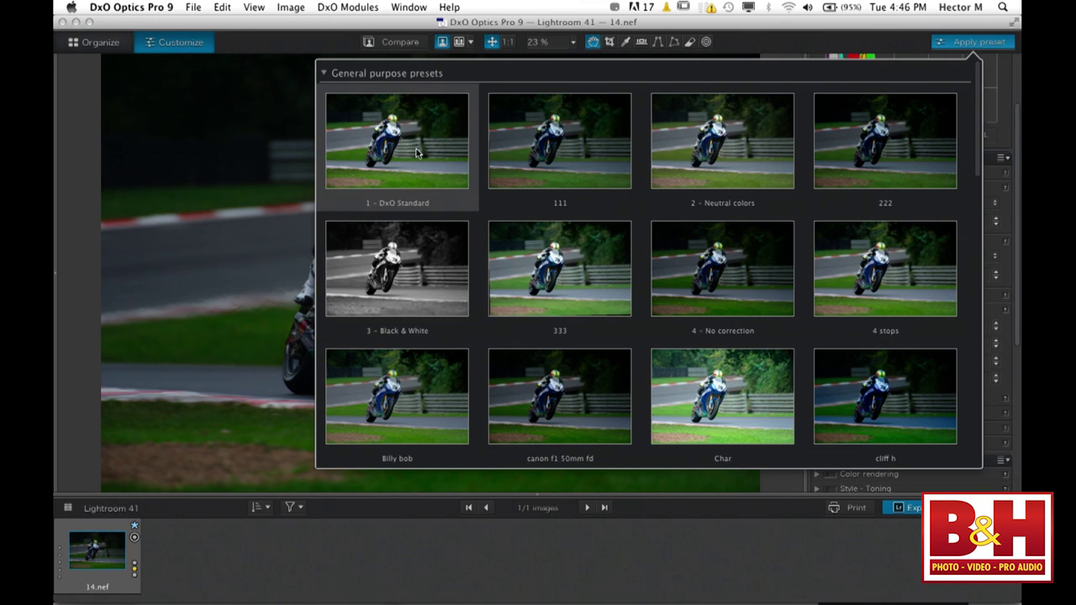
left_click(417, 154)
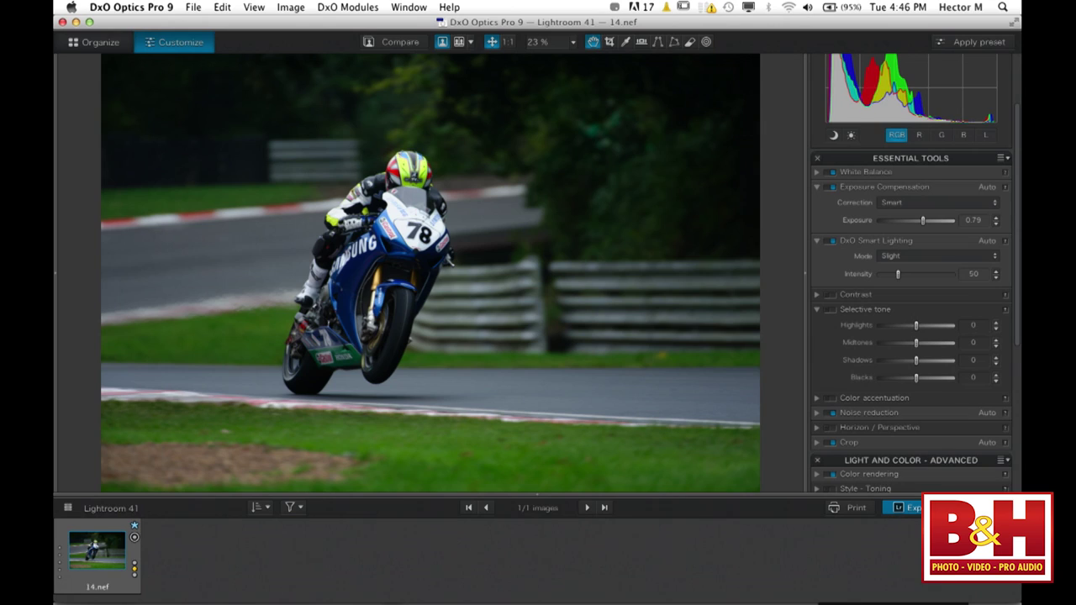
Set up an export to Adobe Photoshop Lightroom 5.4, processed as TIFF in 16-bit quality with the ICC profile As shot.
left_click(912, 508)
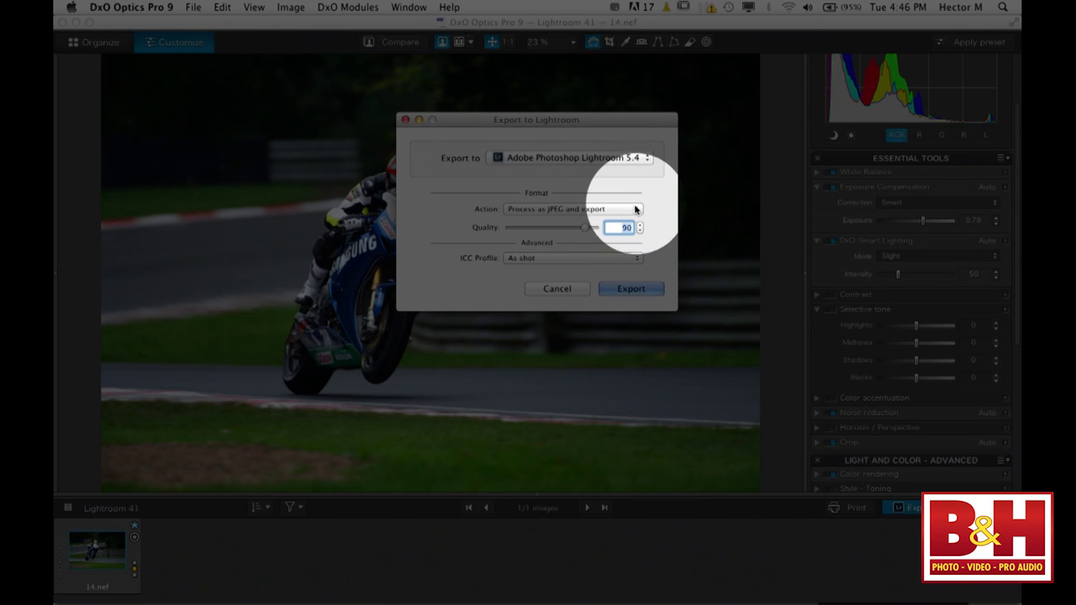
left_click(634, 210)
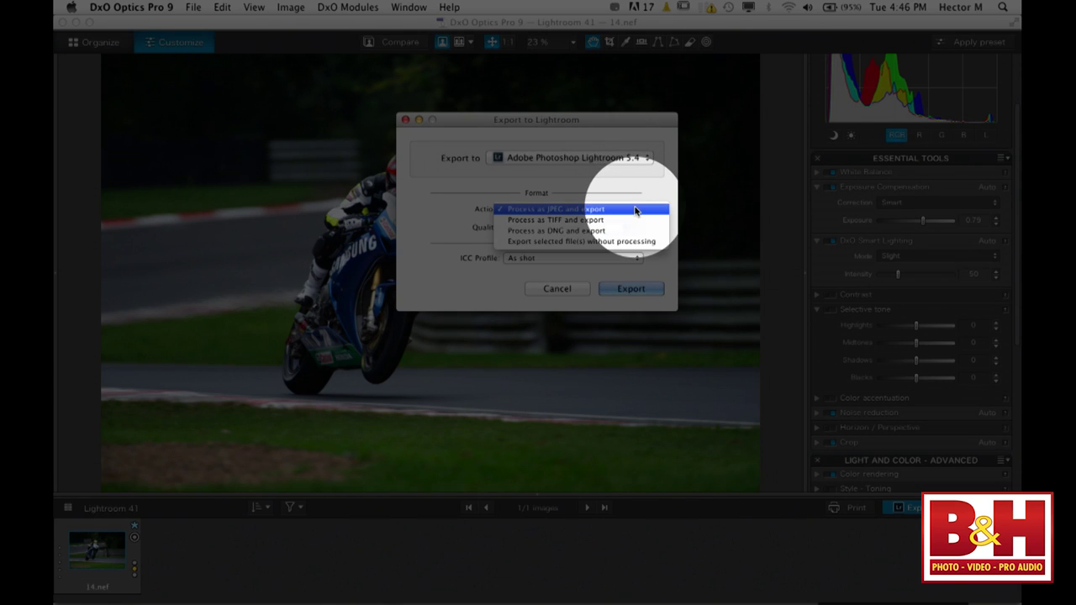
left_click(585, 222)
left_click(612, 227)
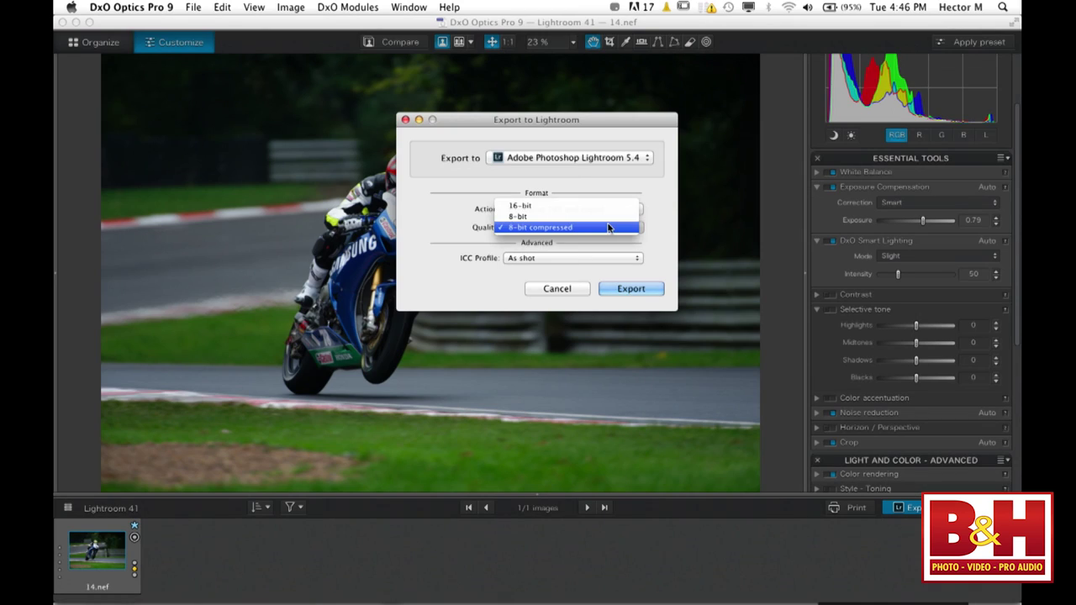
left_click(535, 205)
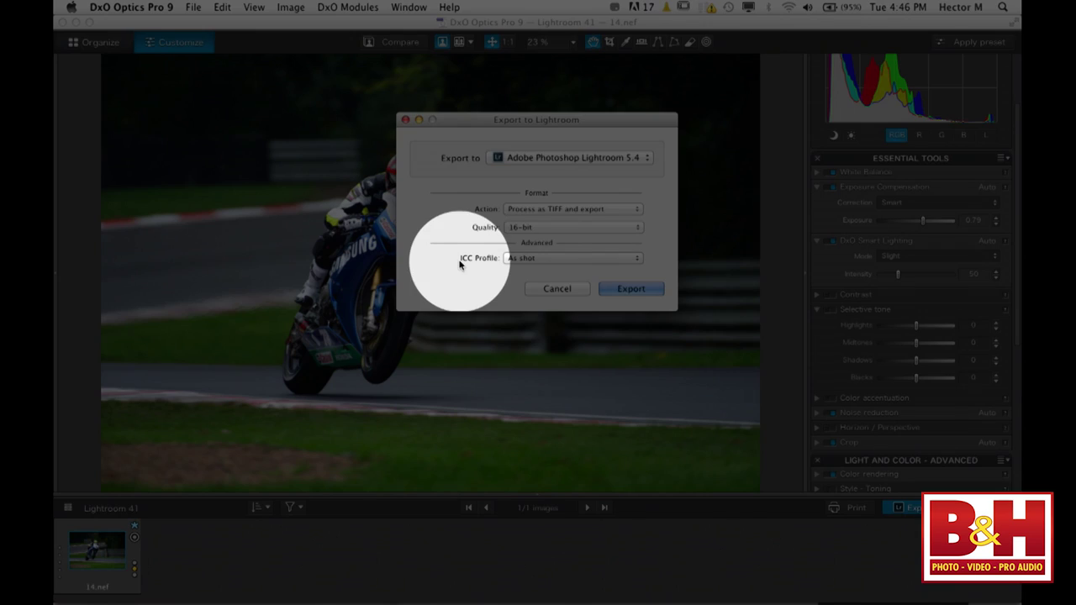
left_click(545, 259)
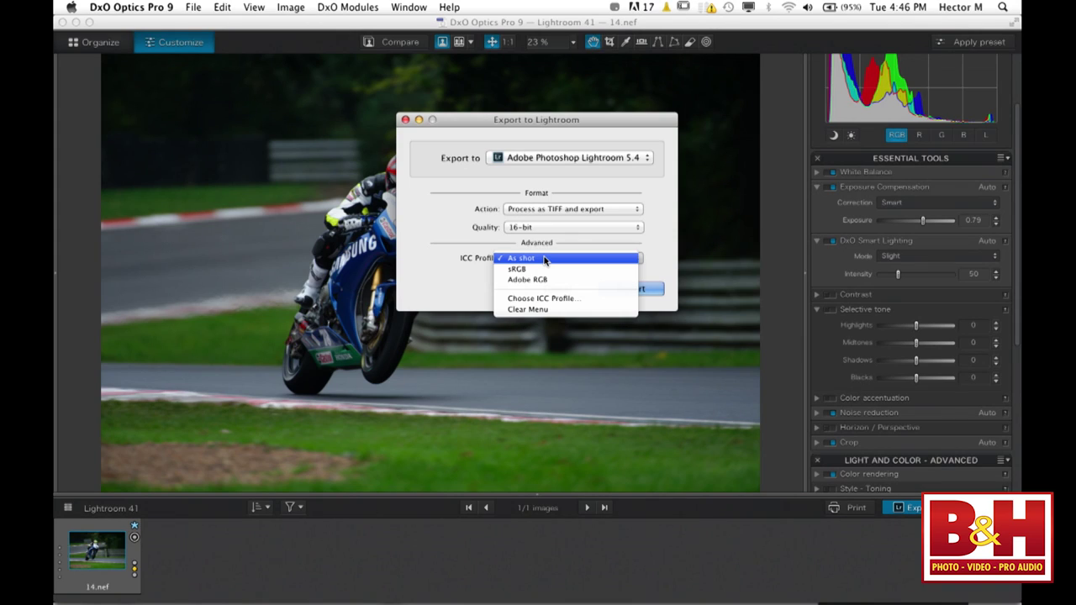
left_click(434, 257)
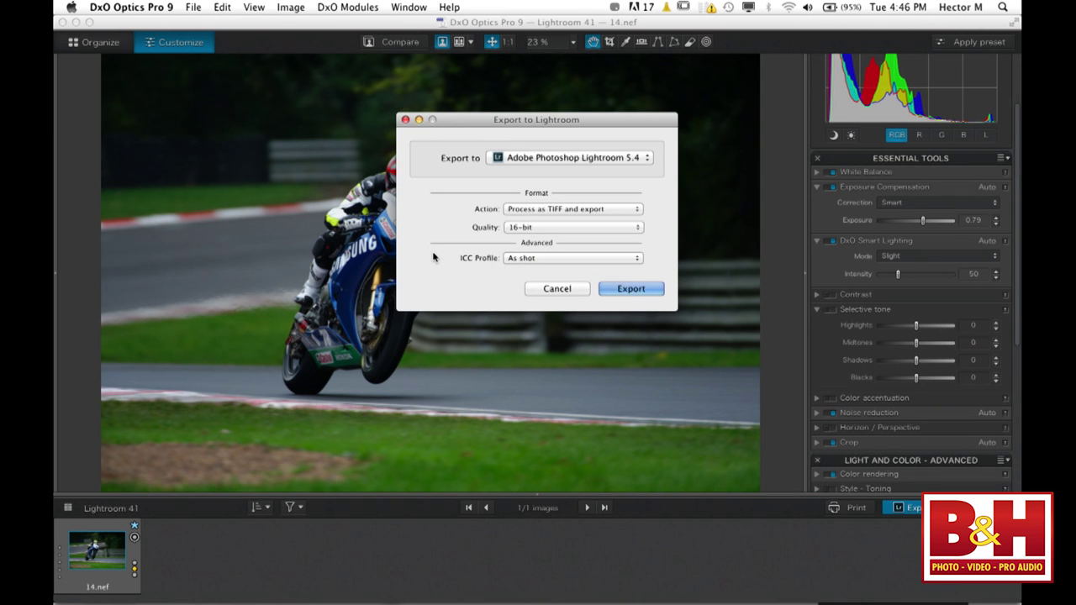
Export the motorcycle photo to Lightroom, overwrite the existing 14_DxO.tif and check the export progress.
left_click(626, 289)
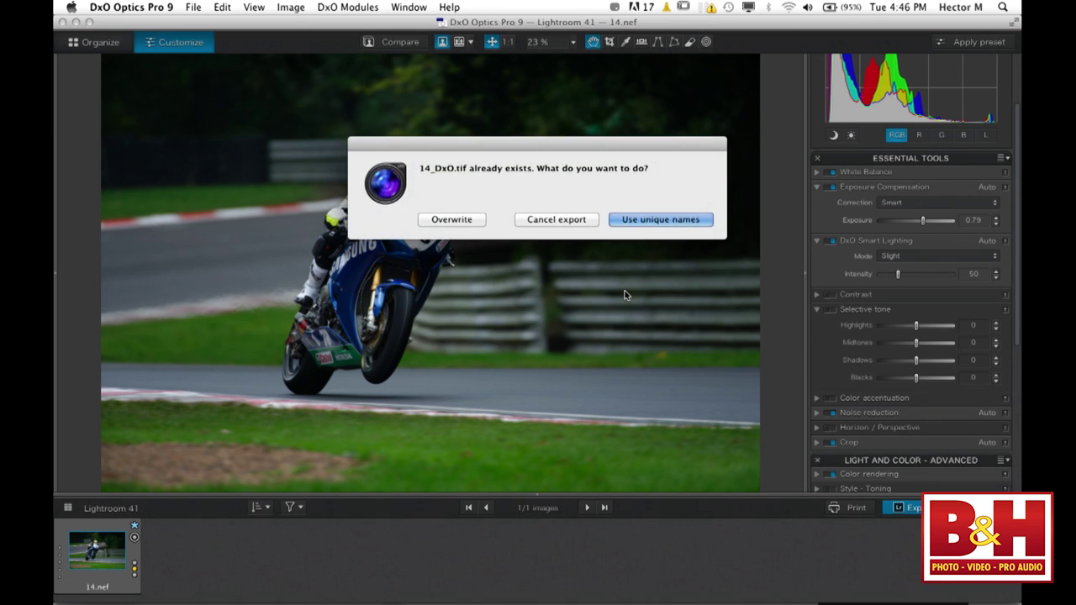
left_click(467, 219)
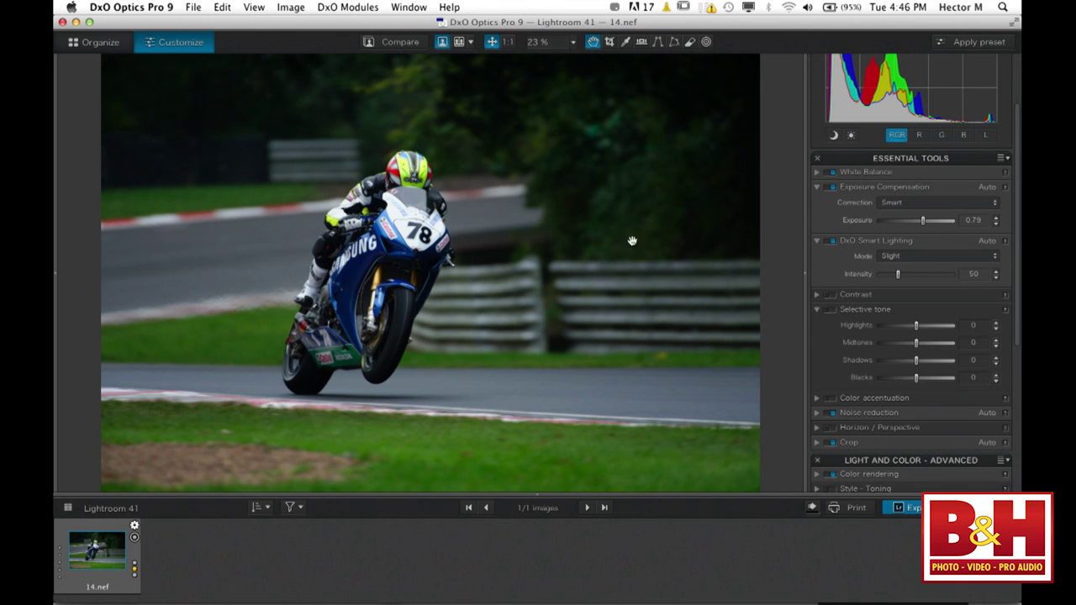
left_click(813, 509)
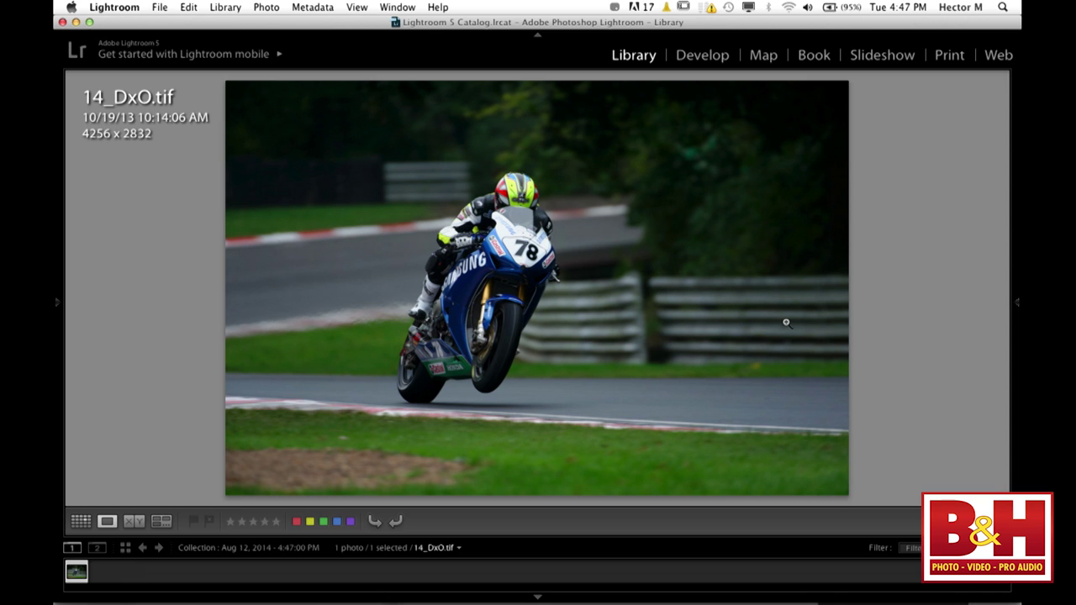
Open the Class folder in Lightroom's folder list and bring both motorcycle photos into view in an enlarged filmstrip.
left_click(56, 304)
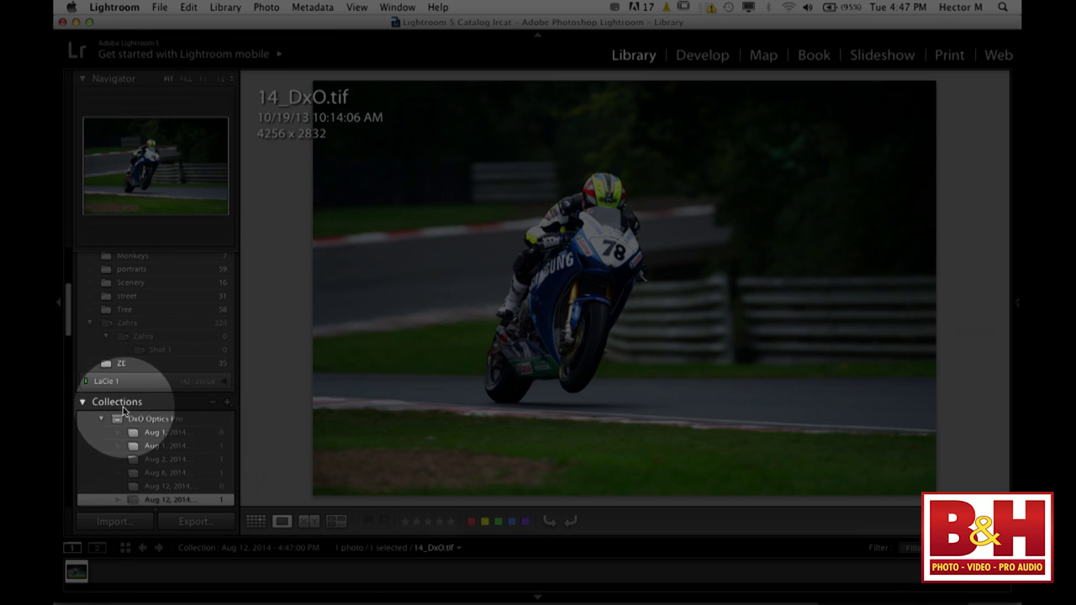
scroll(176, 454, "down", 10)
scroll(185, 475, "down", 10)
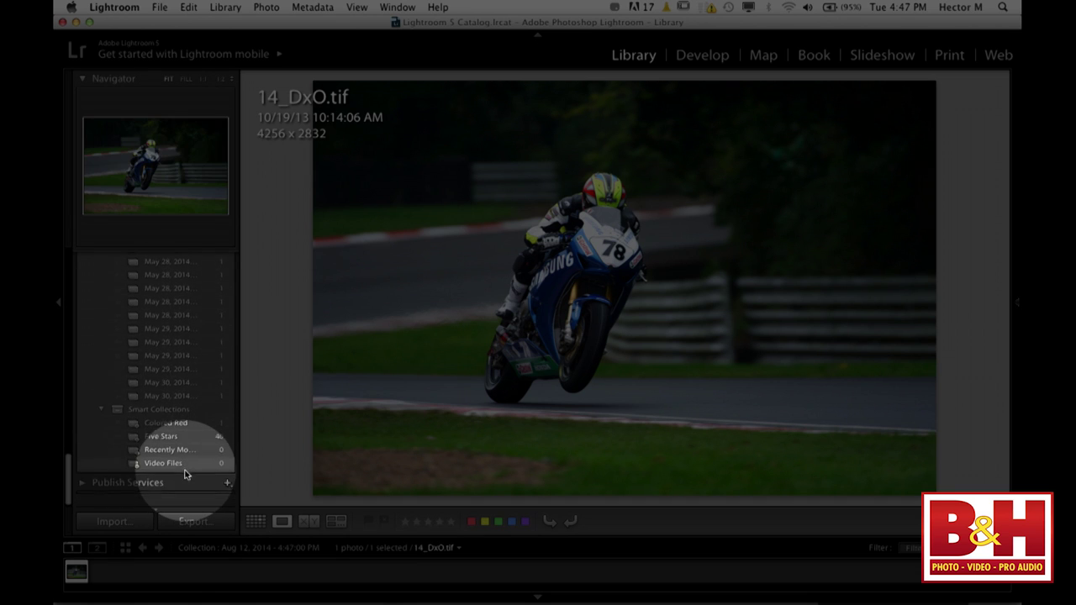
scroll(175, 410, "up", 10)
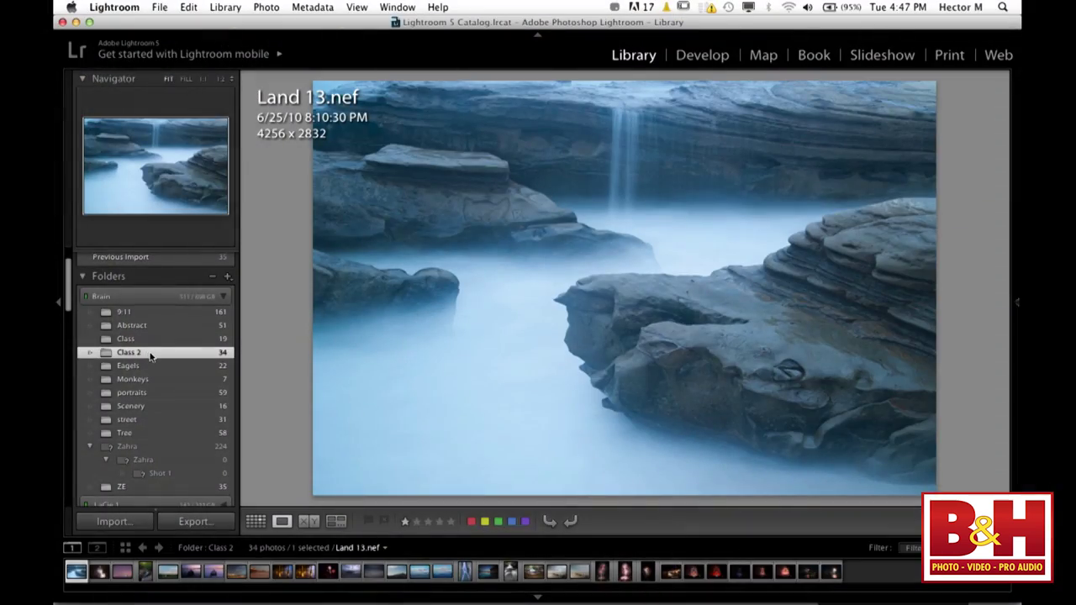
left_click(148, 340)
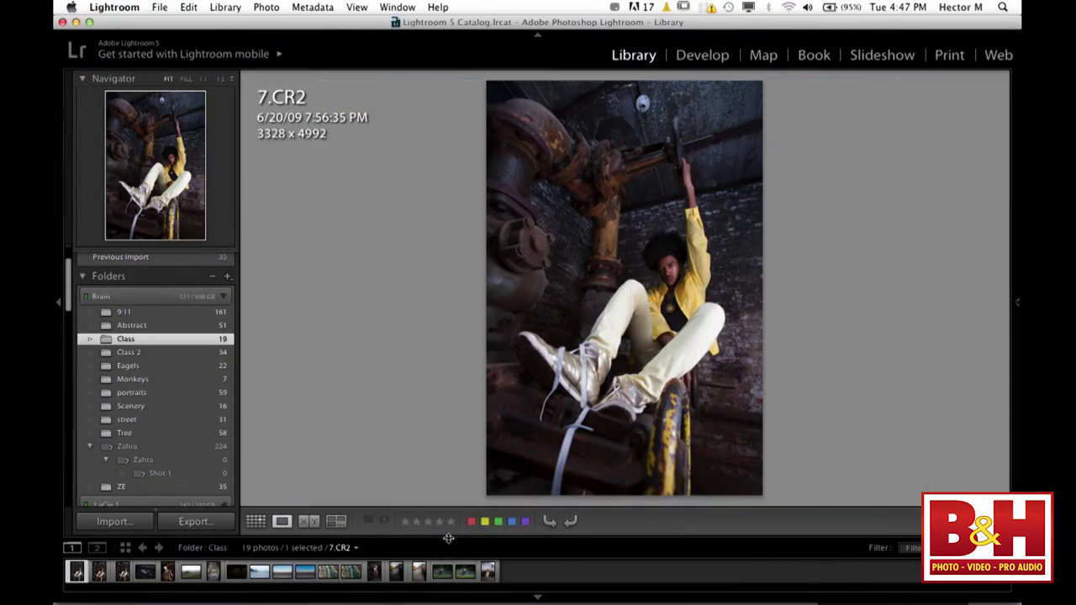
left_click_drag(467, 537, 463, 334)
scroll(728, 549, "right", 10)
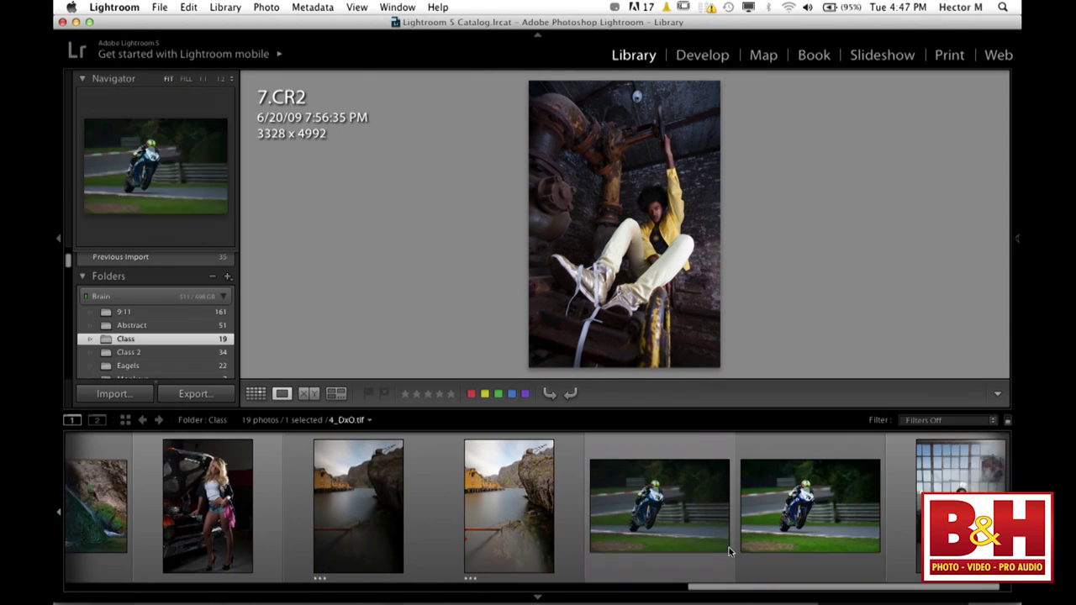
Collapse the stack of motorcycle photos in the filmstrip and expand it again.
scroll(730, 550, "right", 1)
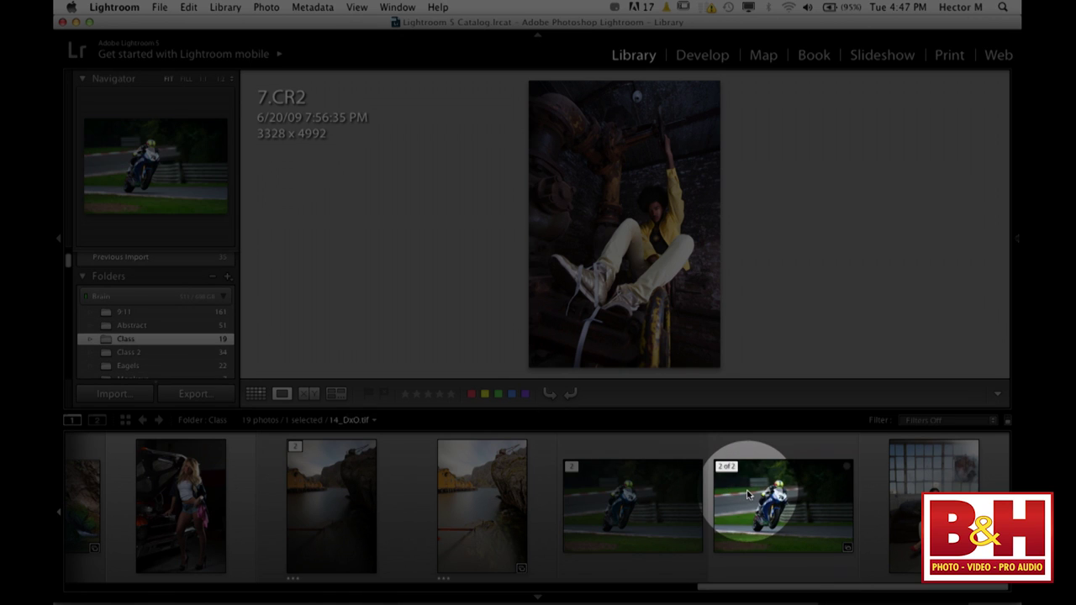
left_click(575, 467)
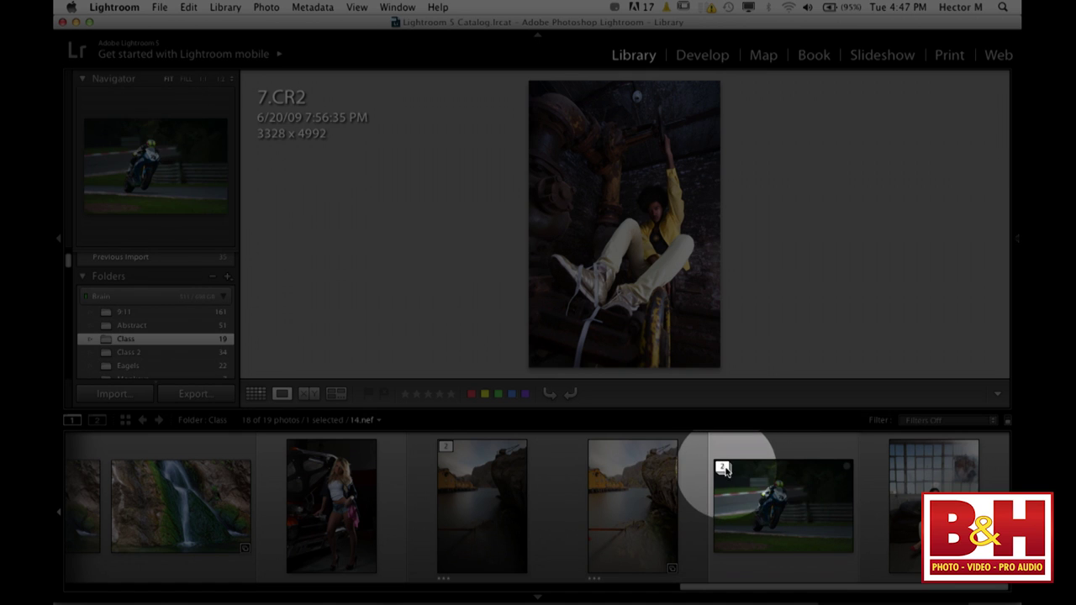
left_click(724, 468)
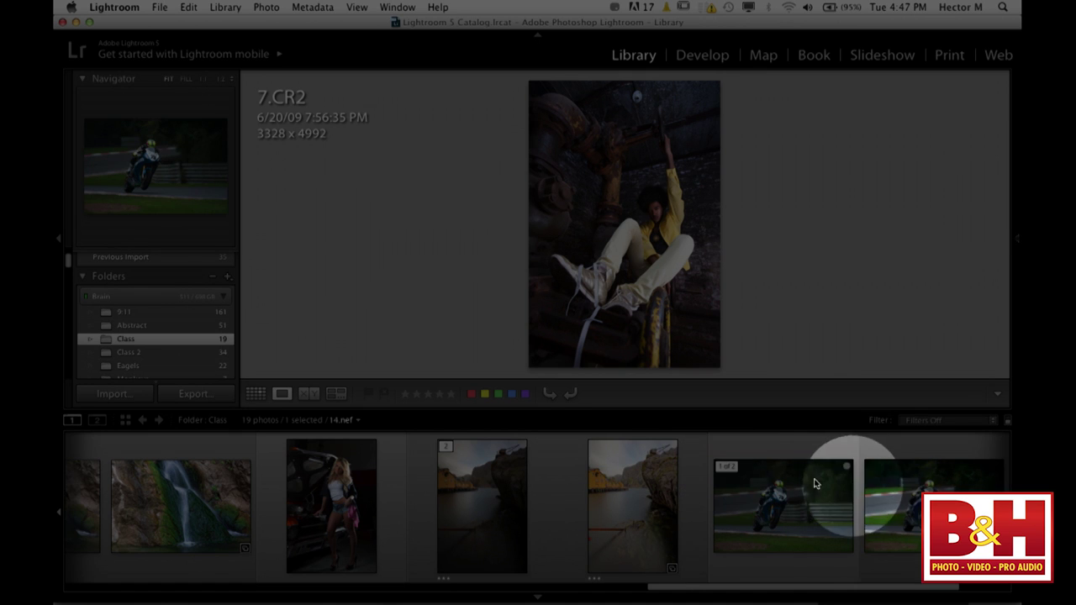
Compare the motorcycle photos 14.nef and 14_DxO.tif side by side and enlarge the comparison area.
left_click(740, 492)
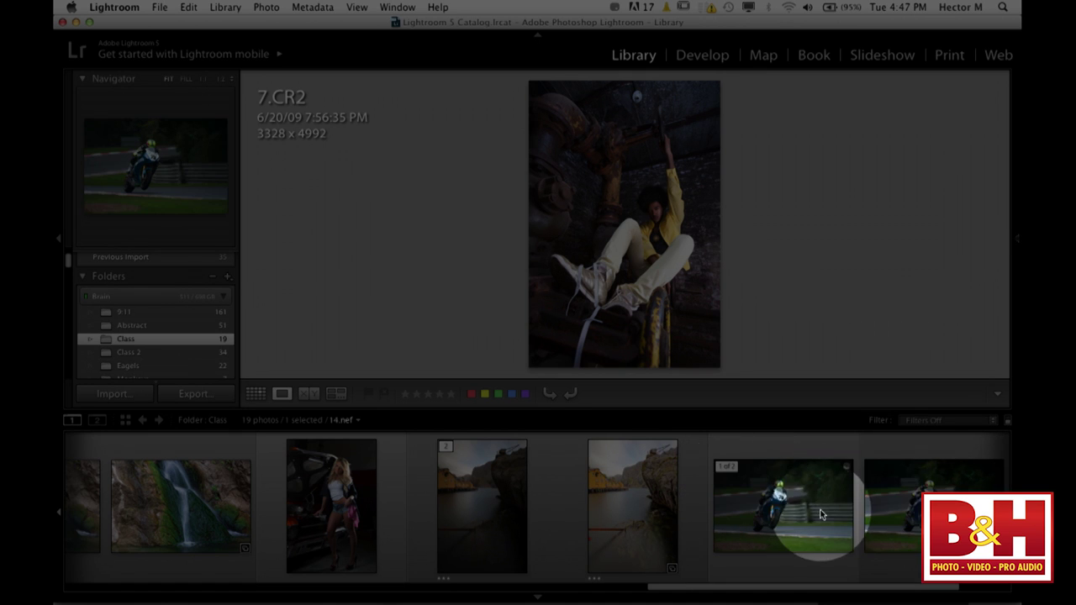
left_click(904, 517, "shift")
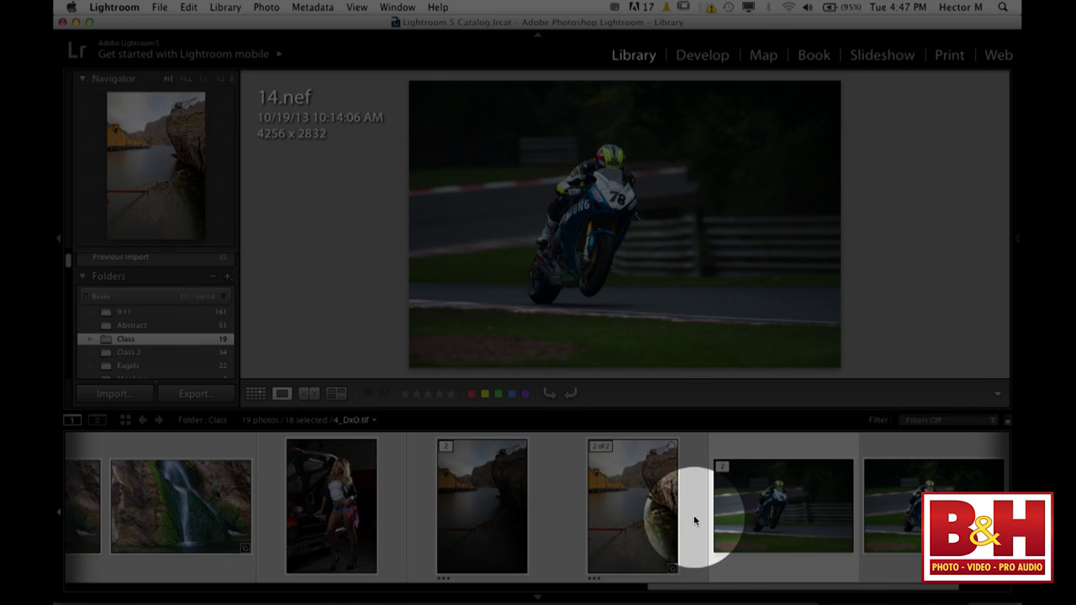
left_click(781, 520)
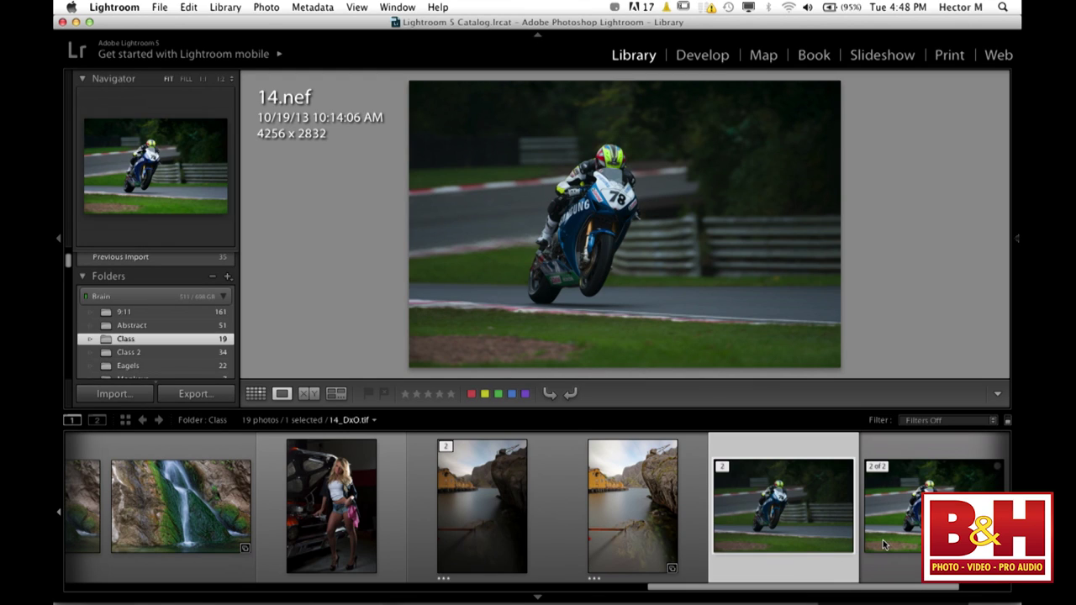
left_click(883, 540, "shift")
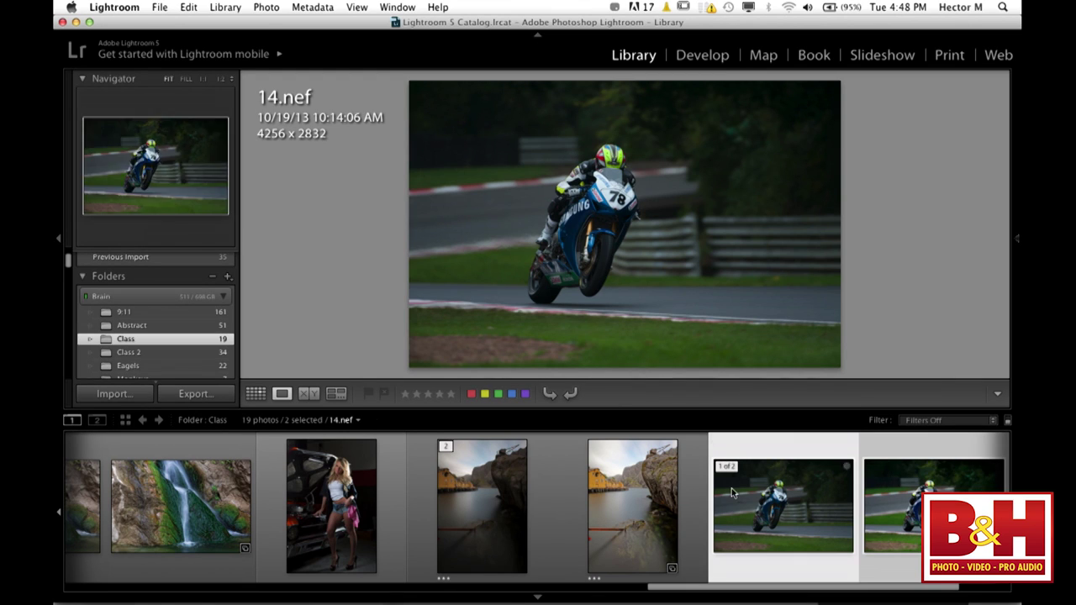
left_click(307, 393)
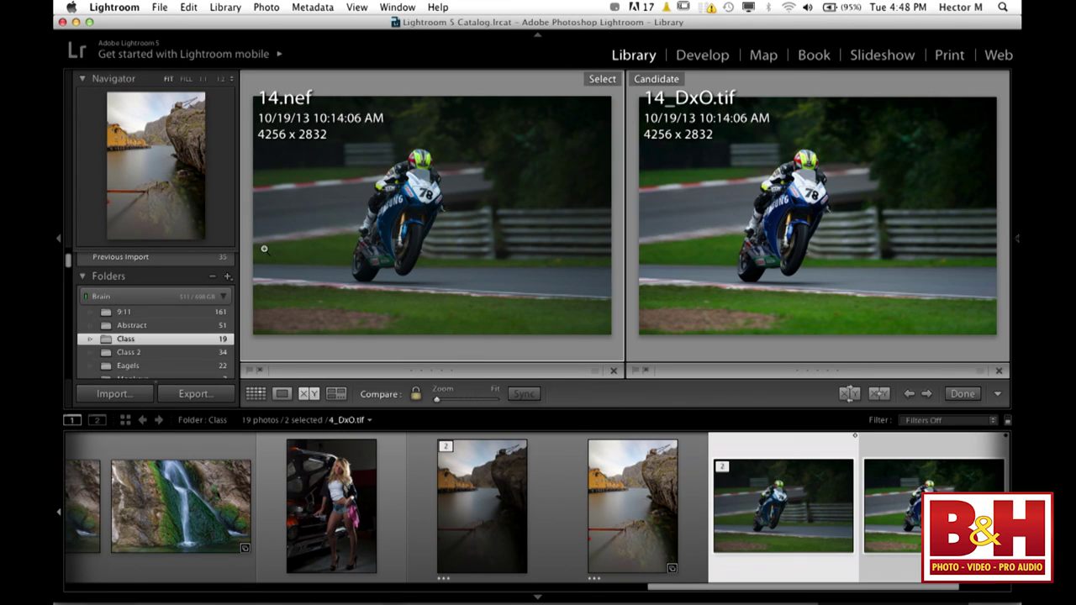
left_click(57, 241)
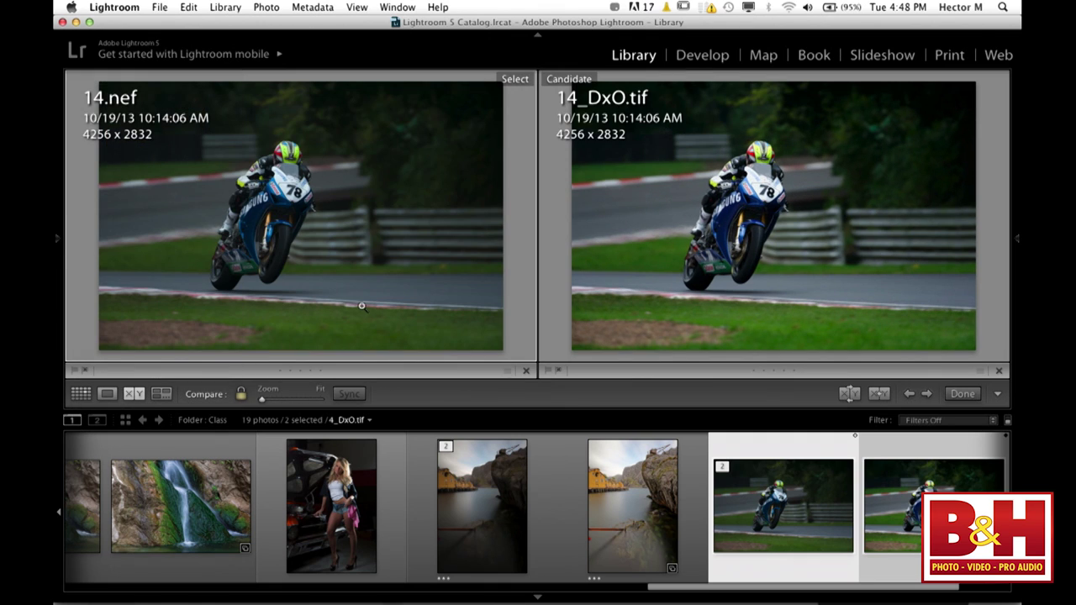
left_click(538, 599)
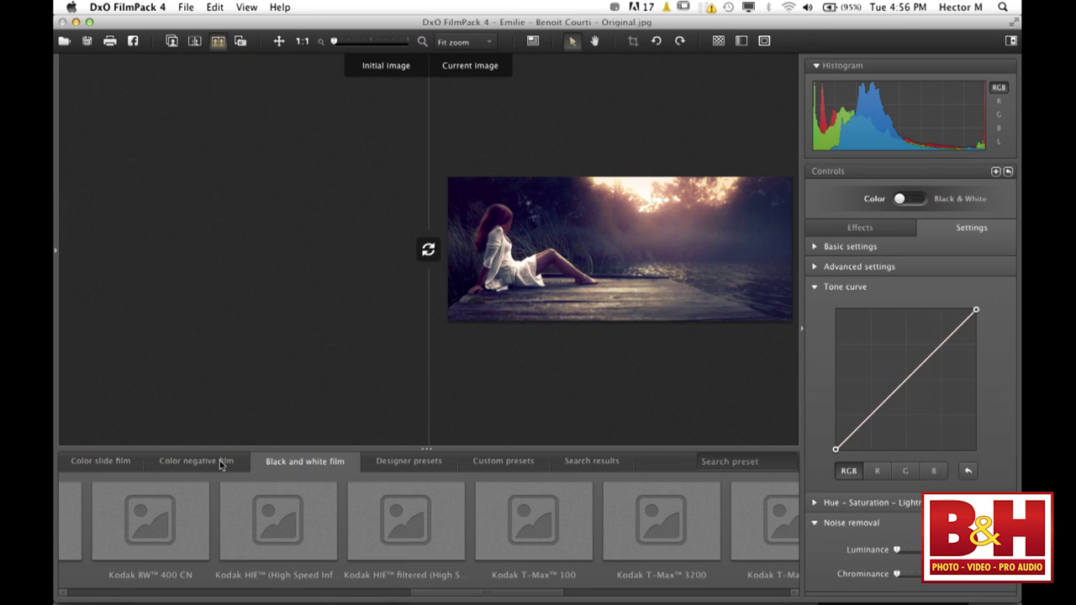
In DxO FilmPack 4, show only the current lakeside image and apply the color negative film preset Kodak Portra 160 VC.
left_click(220, 461)
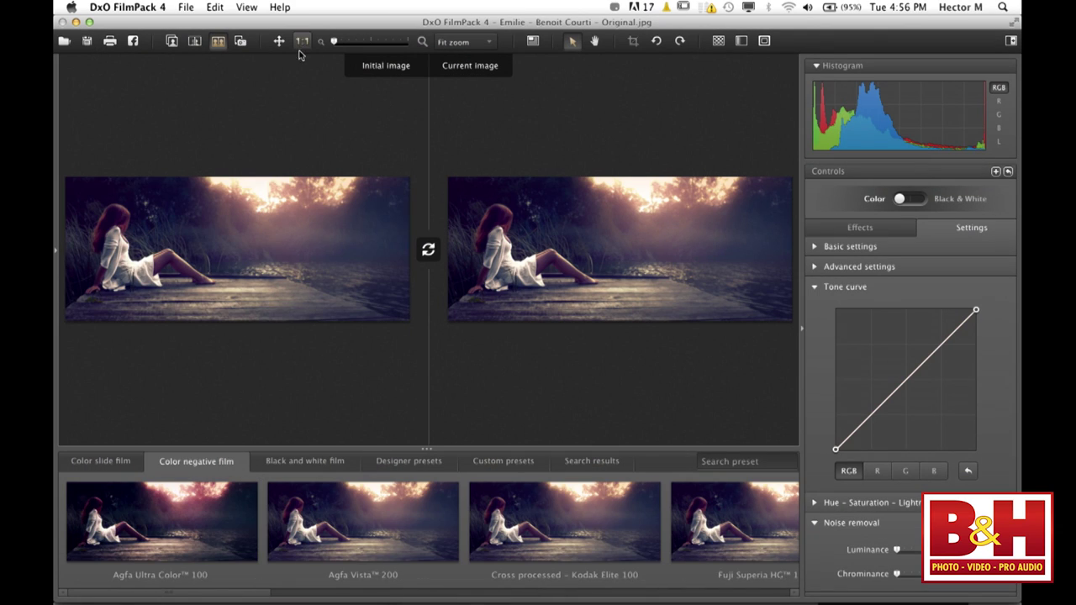
left_click(172, 40)
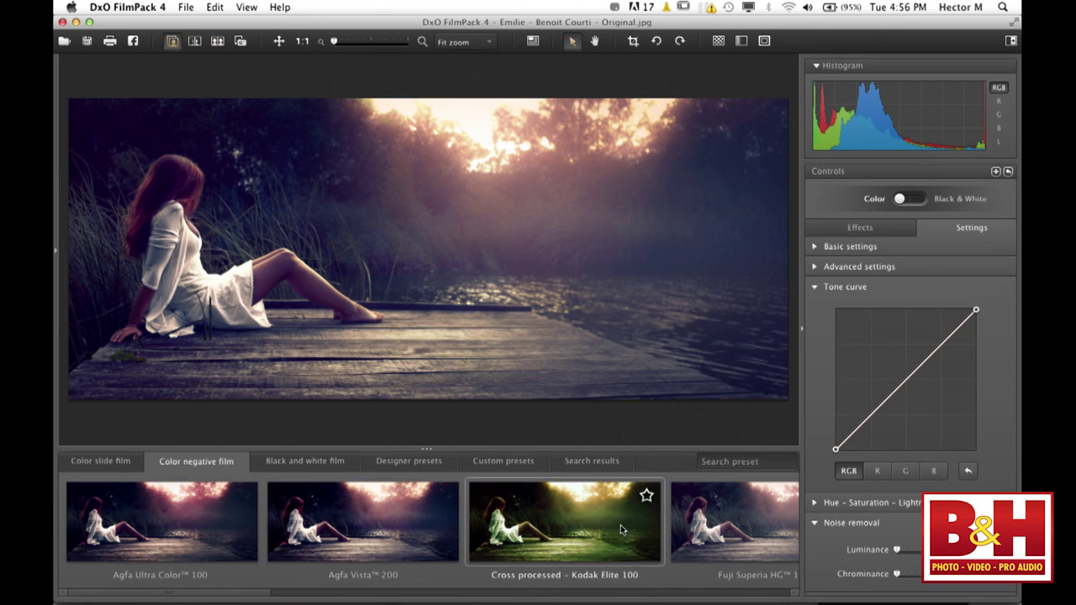
scroll(620, 526, "right", 10)
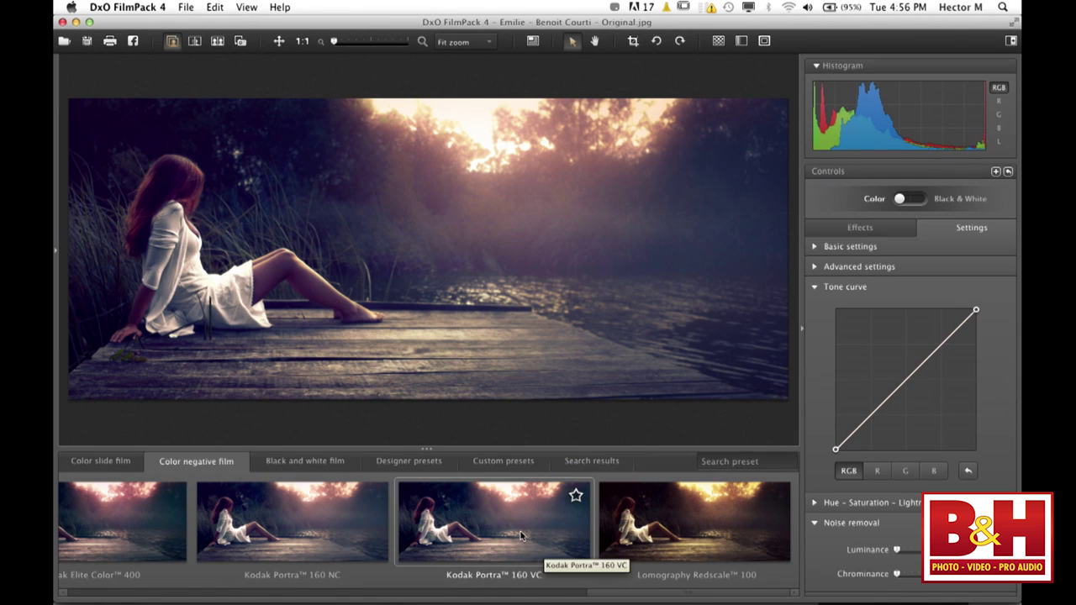
left_click(521, 536)
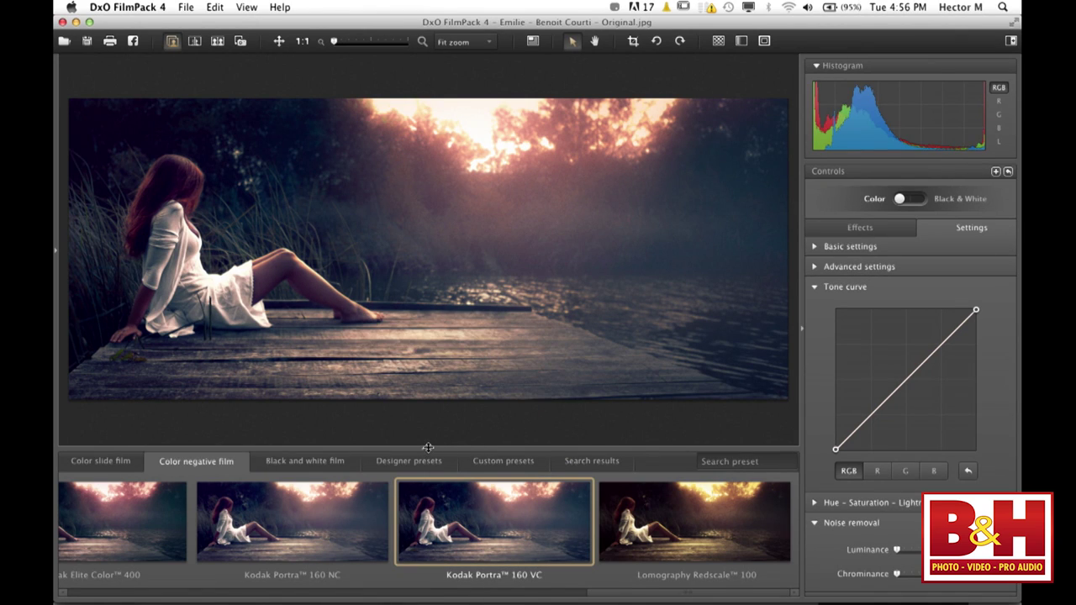
left_click(428, 447)
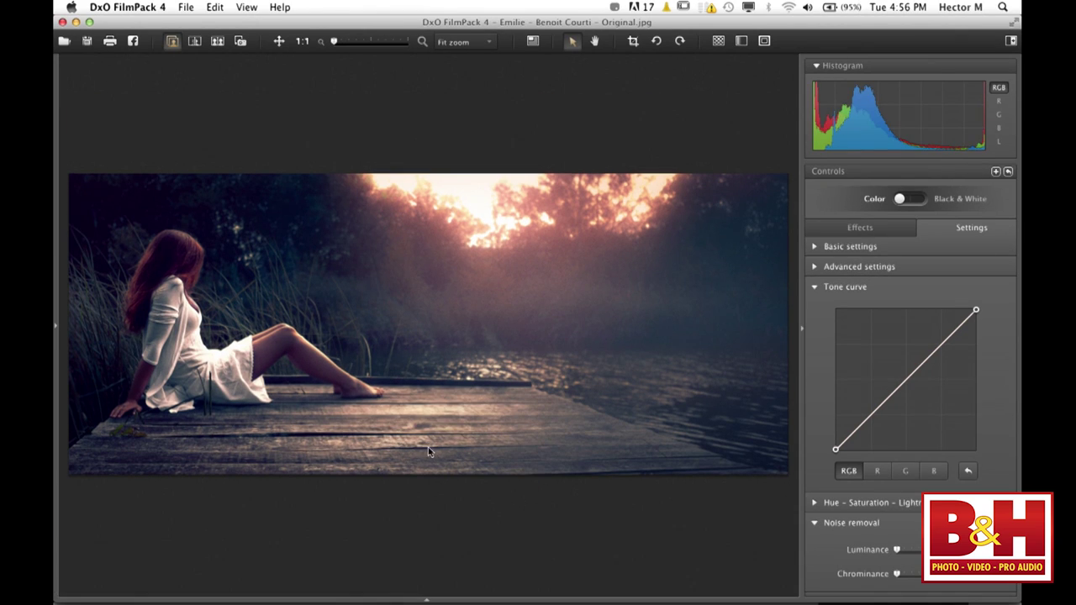
Set the film grain of the lakeside photo to Medium format size with an intensity of 151.
left_click(815, 246)
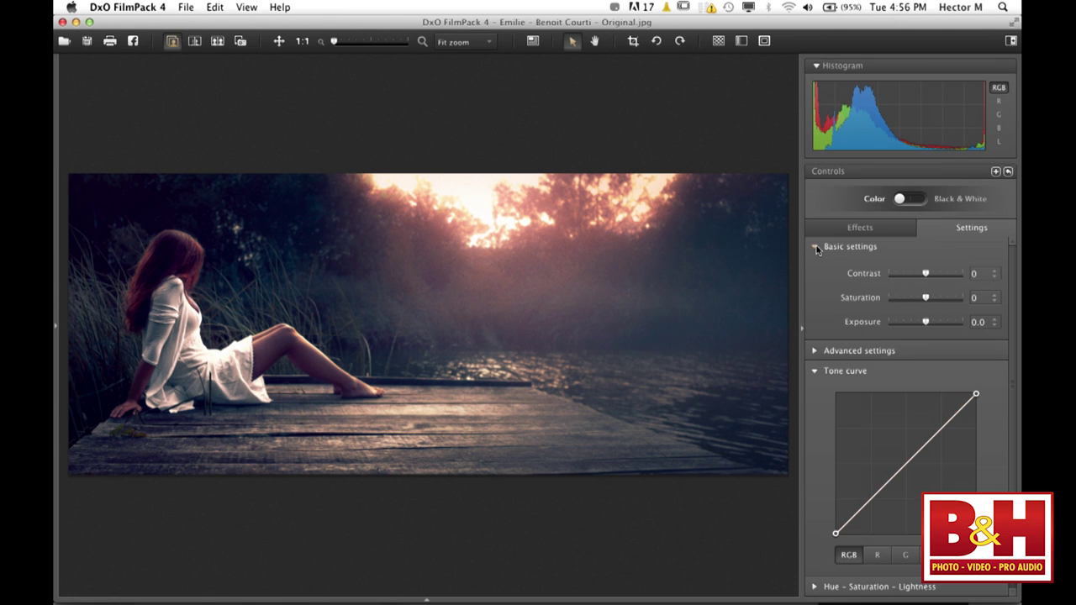
left_click(816, 248)
left_click(851, 235)
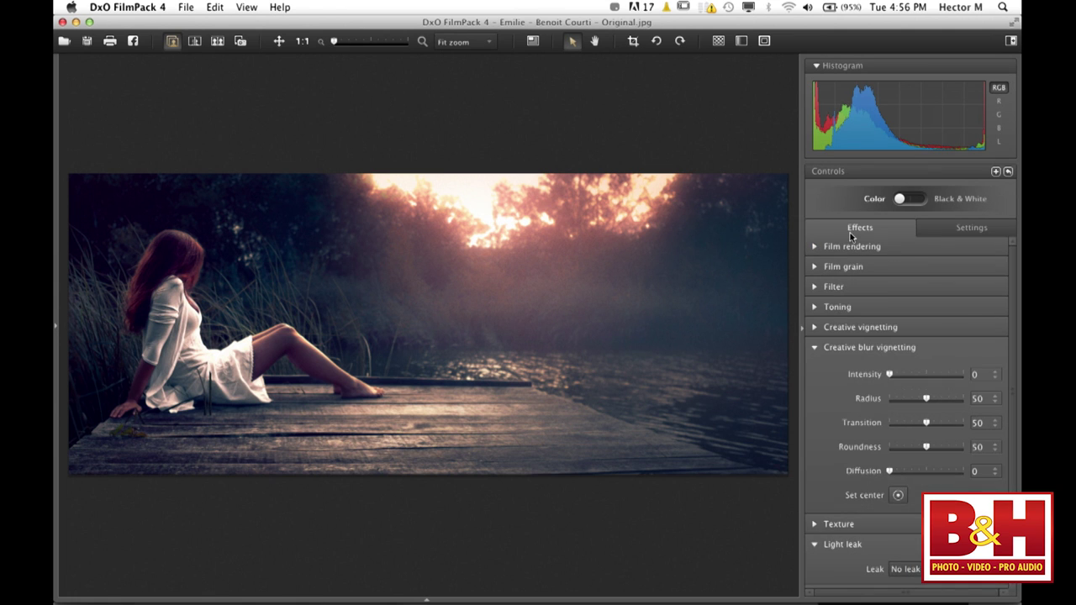
left_click(818, 266)
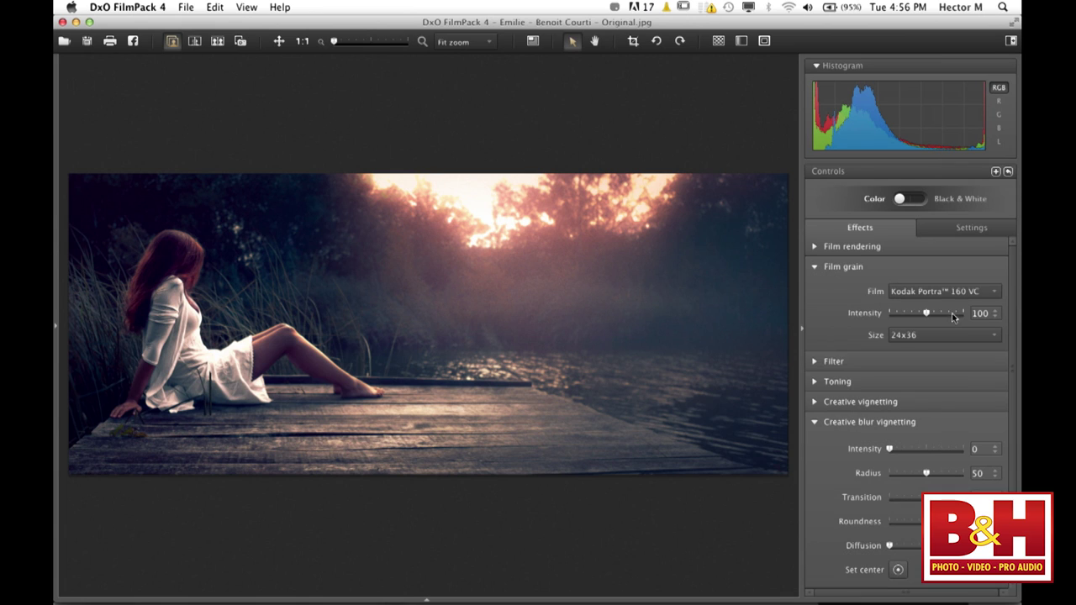
left_click(952, 337)
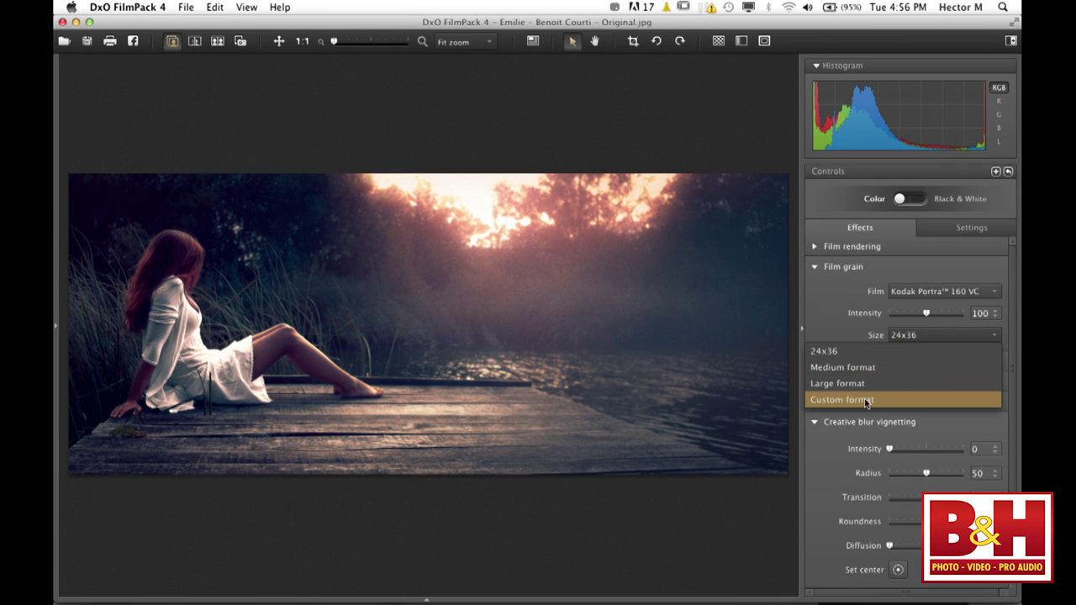
key("Escape")
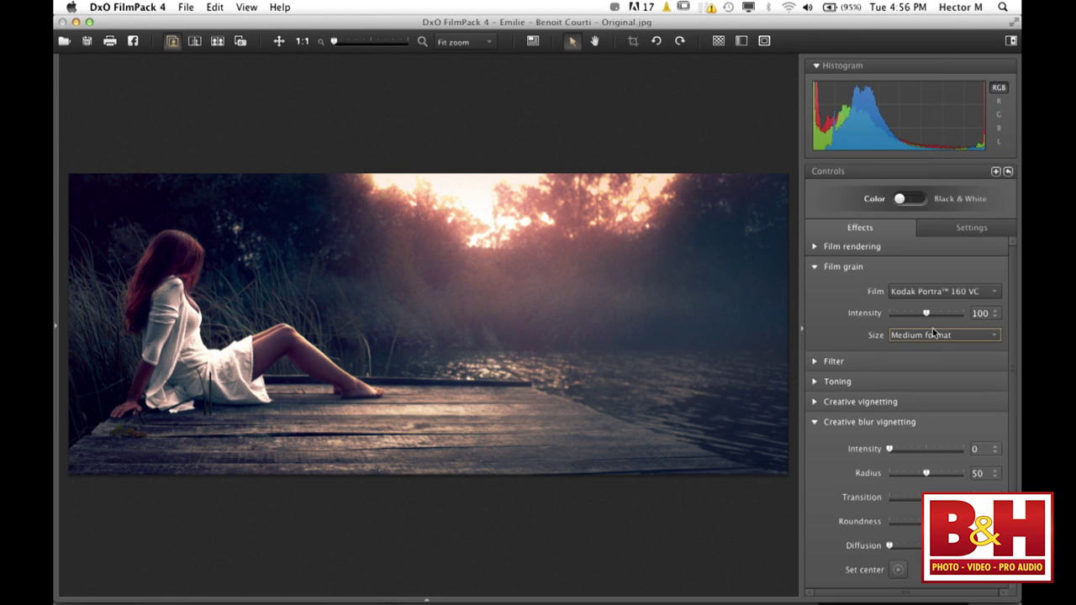
left_click_drag(927, 313, 947, 319)
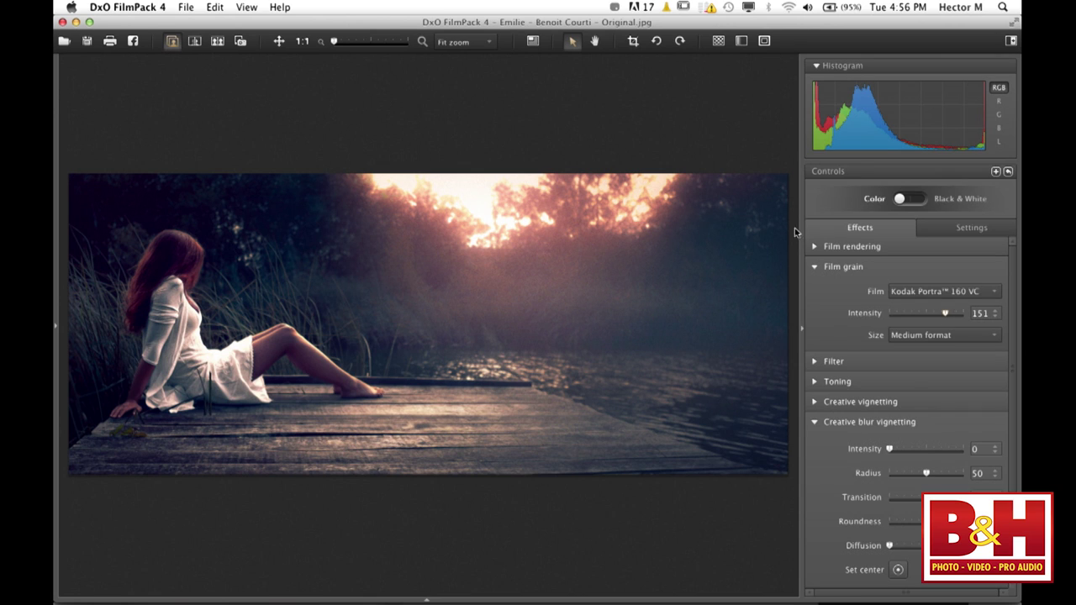
left_click(814, 268)
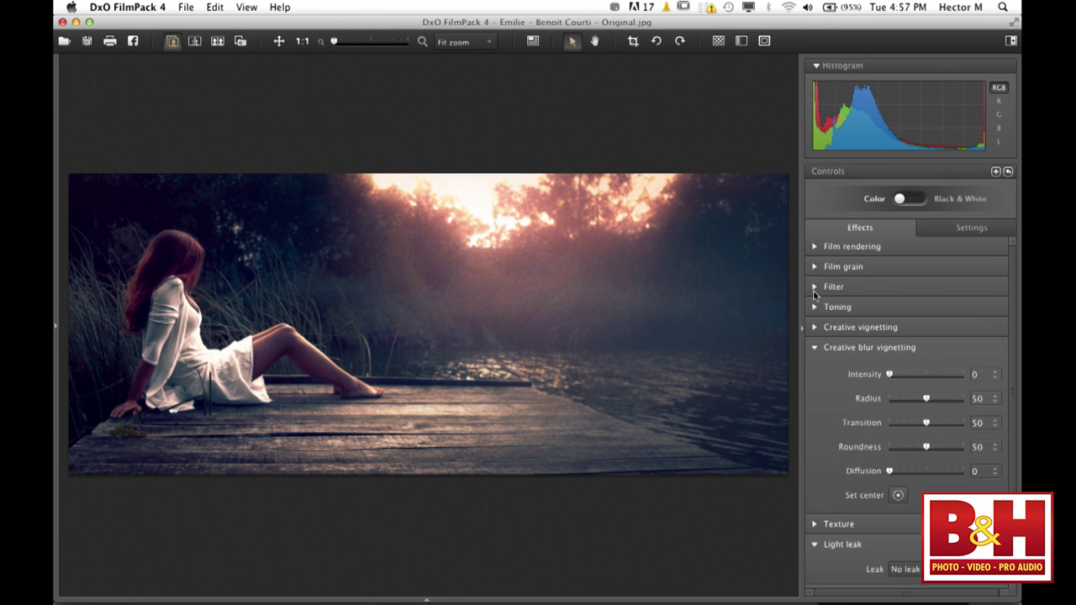
Apply the Warm tone filter to the lakeside photo.
left_click(815, 287)
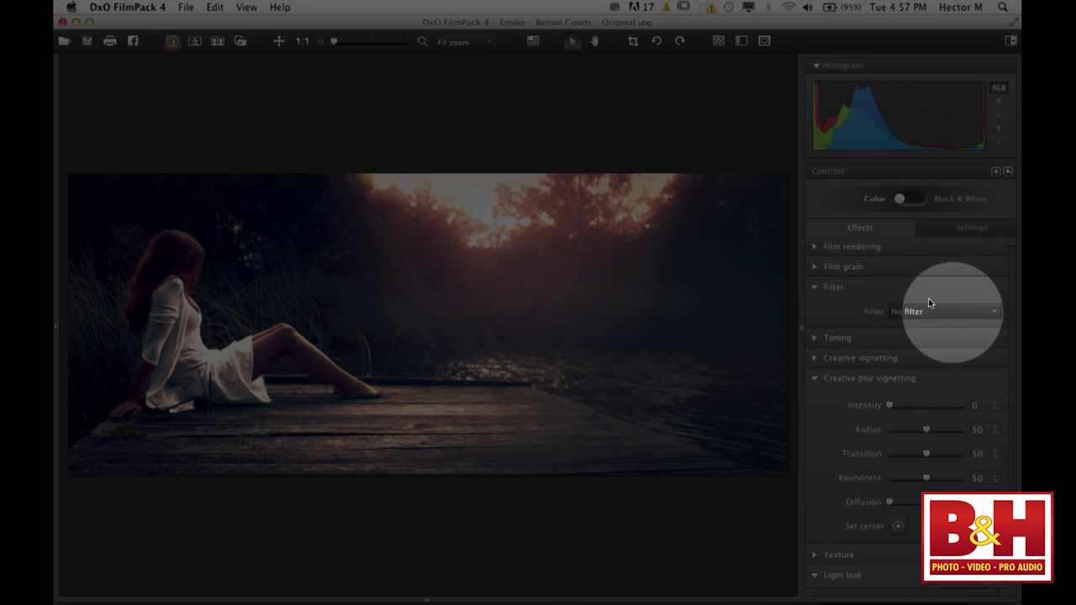
left_click(908, 312)
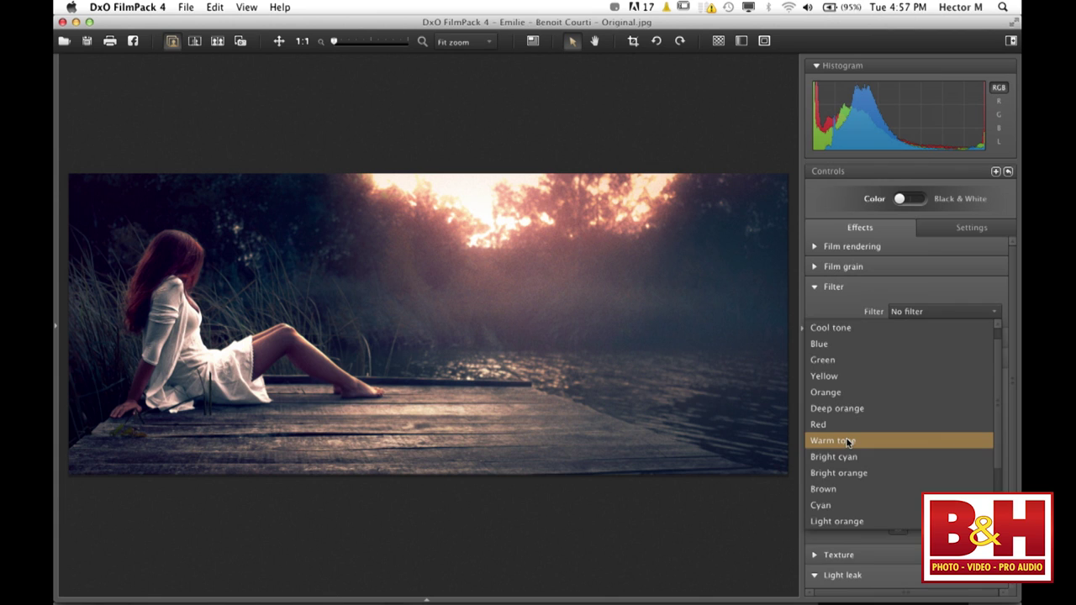
left_click(848, 442)
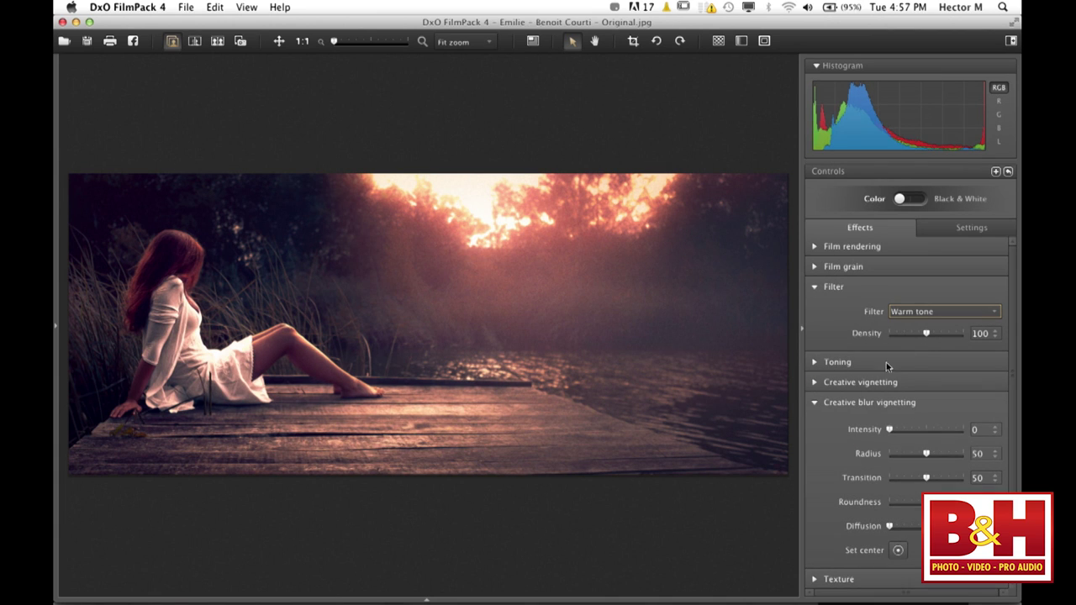
left_click(814, 291)
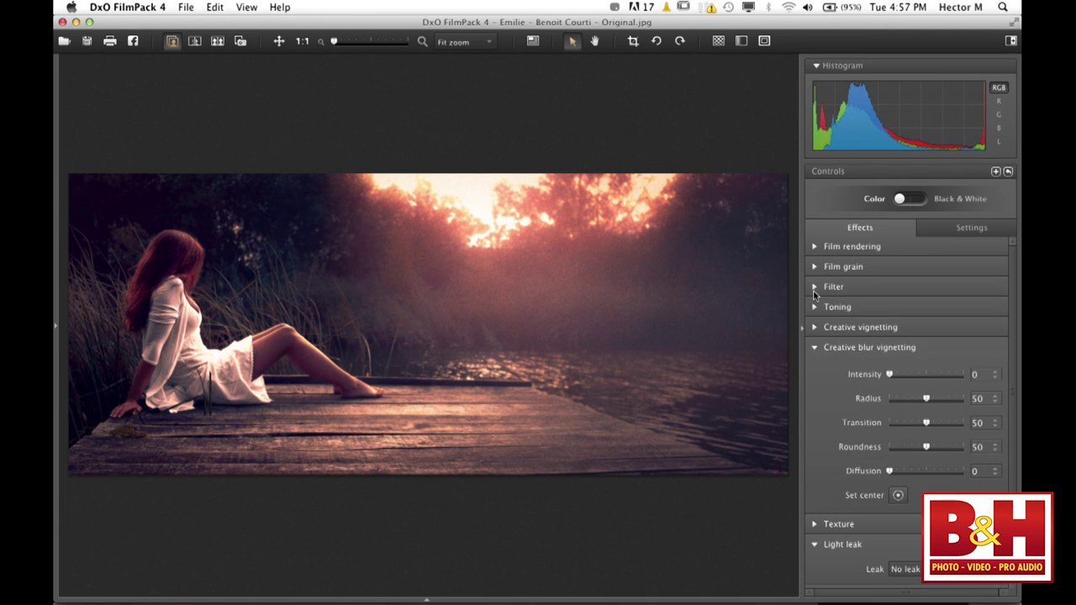
Add the Scratches texture to the lakeside photo at intensity 100 and randomize the scratch pattern.
left_click(814, 349)
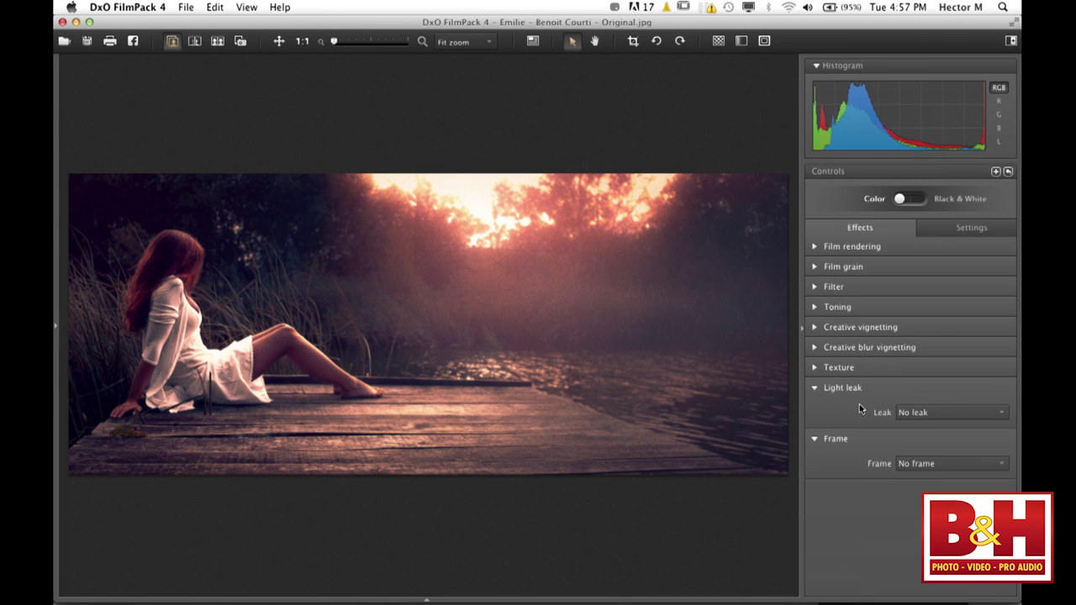
left_click(814, 369)
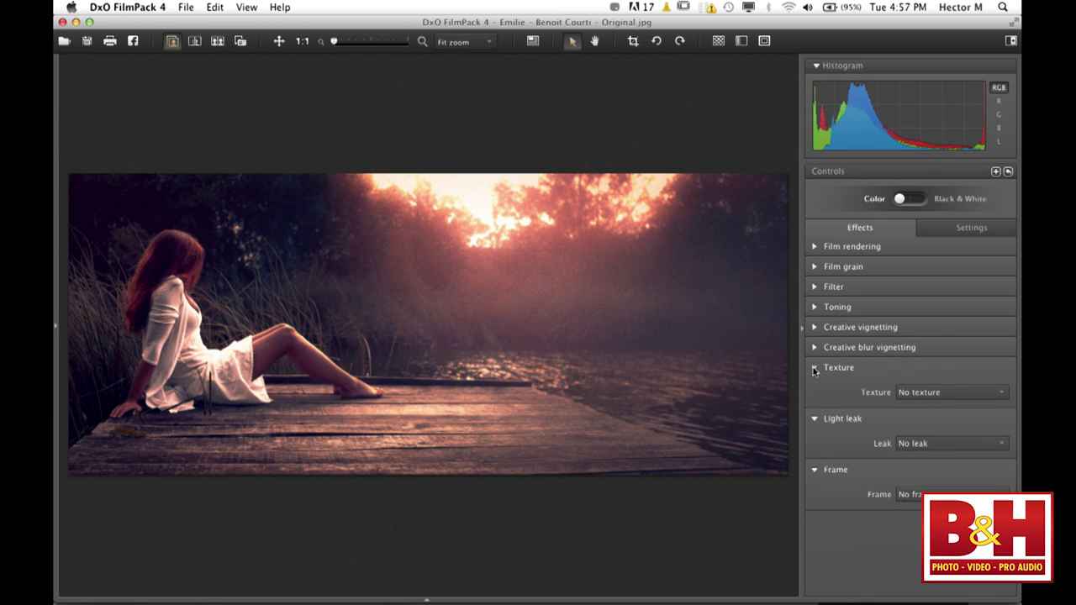
left_click(950, 392)
left_click(943, 327)
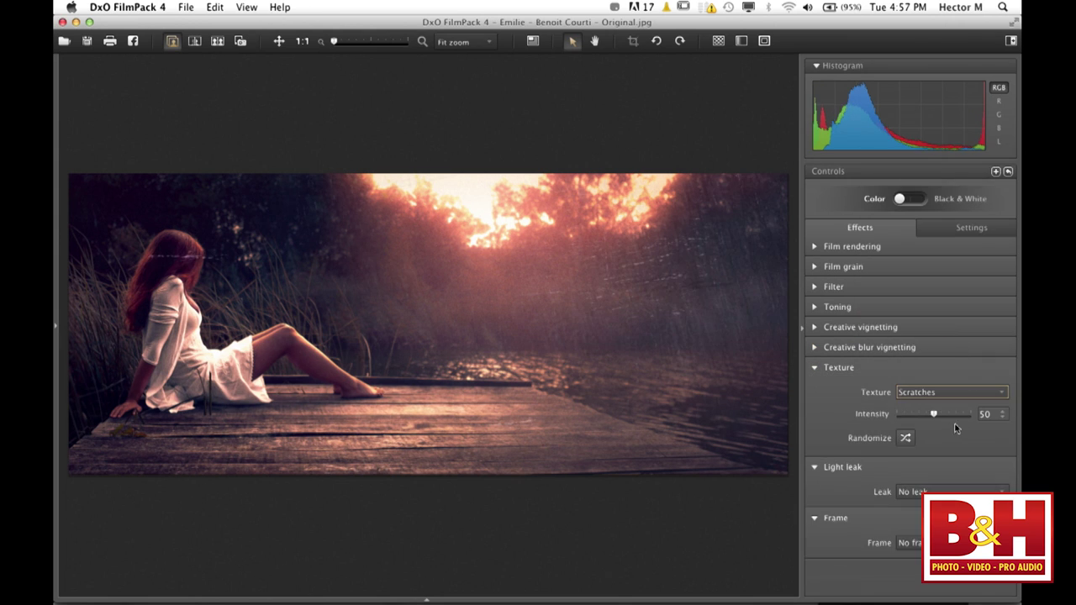
left_click_drag(935, 415, 973, 413)
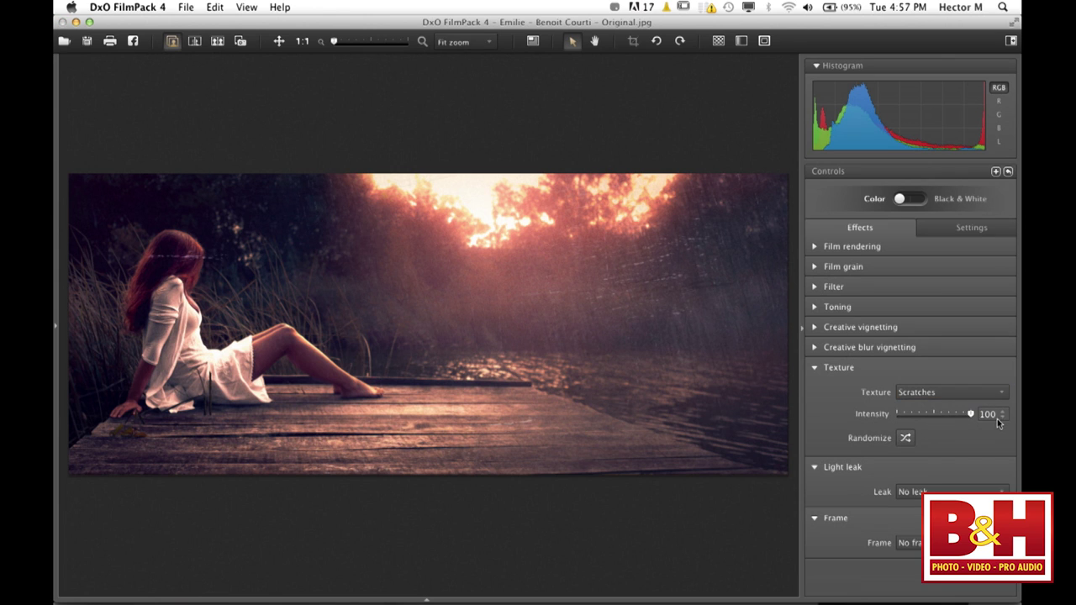
left_click(905, 439)
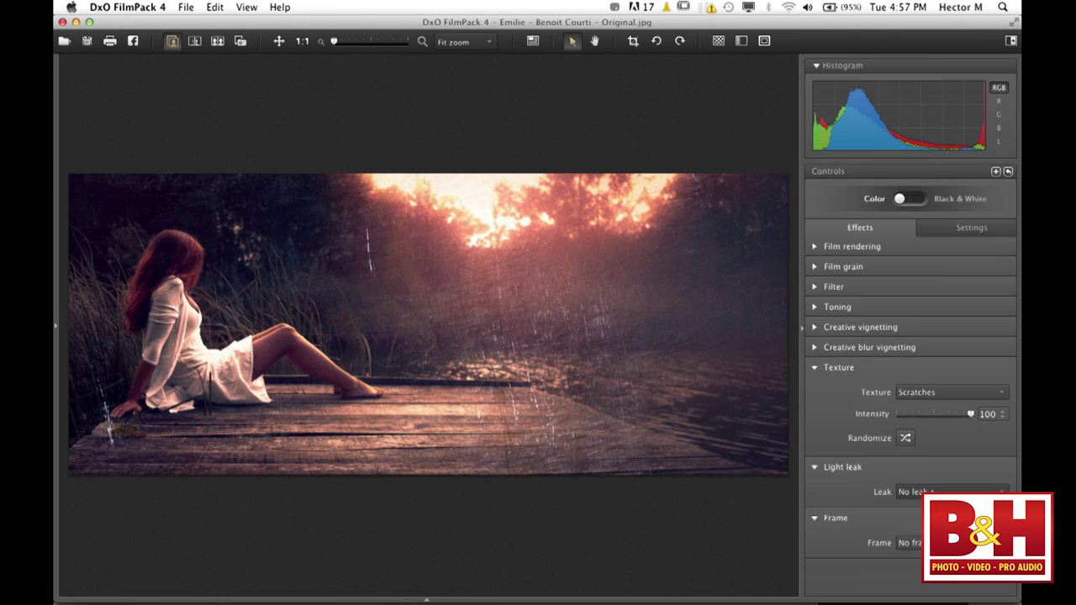
Add the Slide 1 B&W frame around the lakeside photo and rotate the frame once.
left_click(814, 468)
left_click(909, 512)
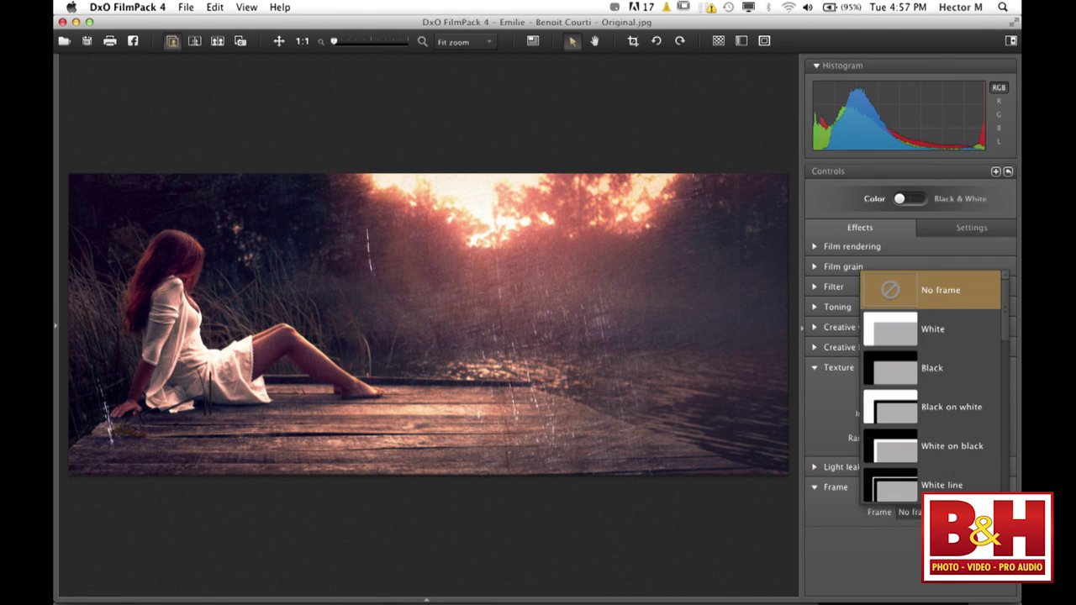
scroll(953, 381, "down", 5)
scroll(952, 381, "up", 5)
scroll(952, 381, "down", 2)
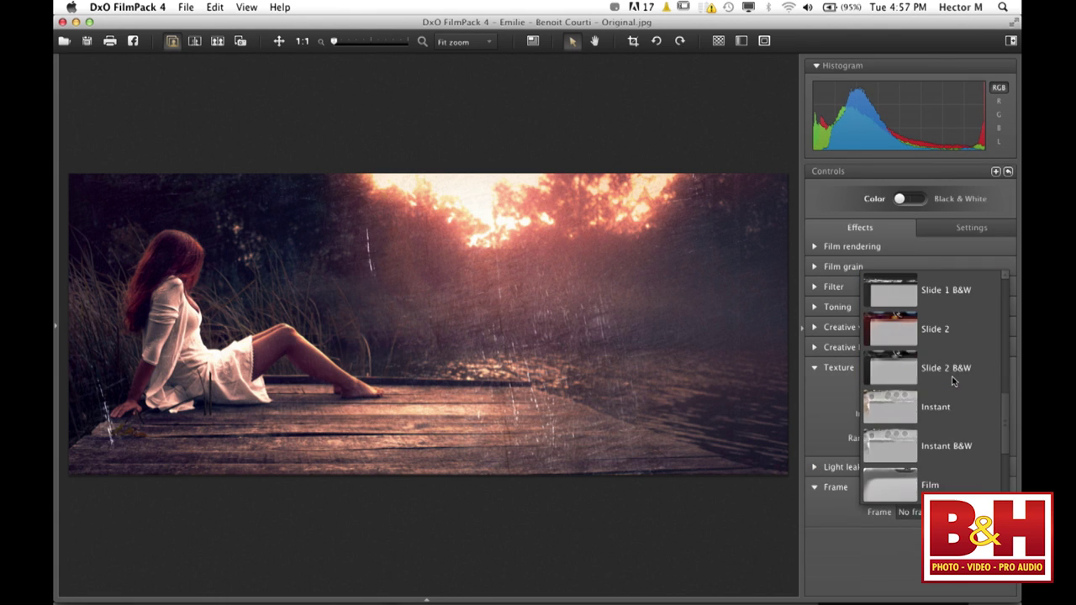
left_click(938, 294)
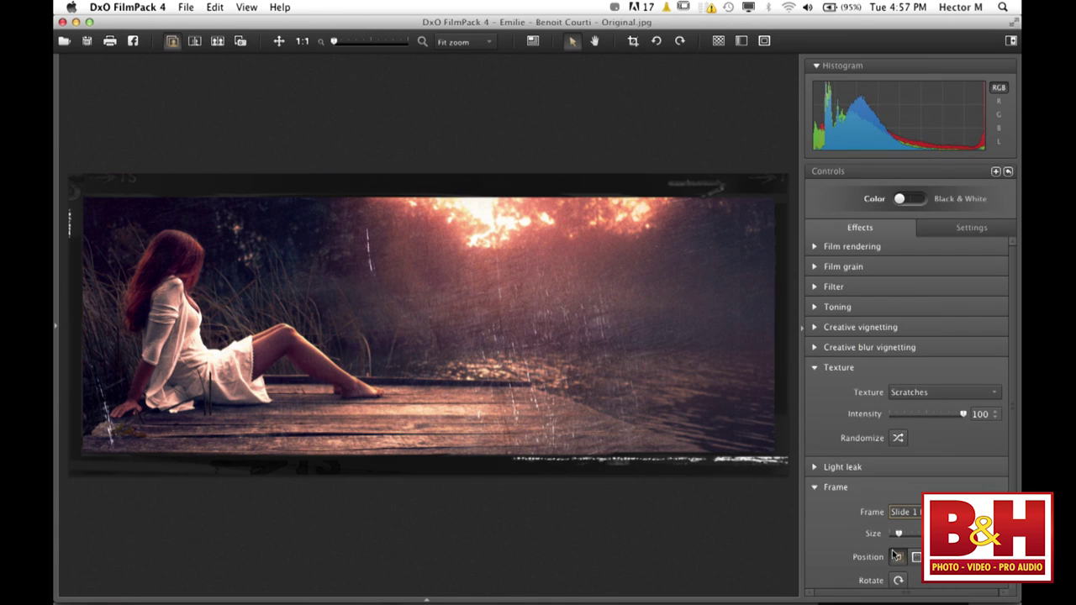
left_click(899, 580)
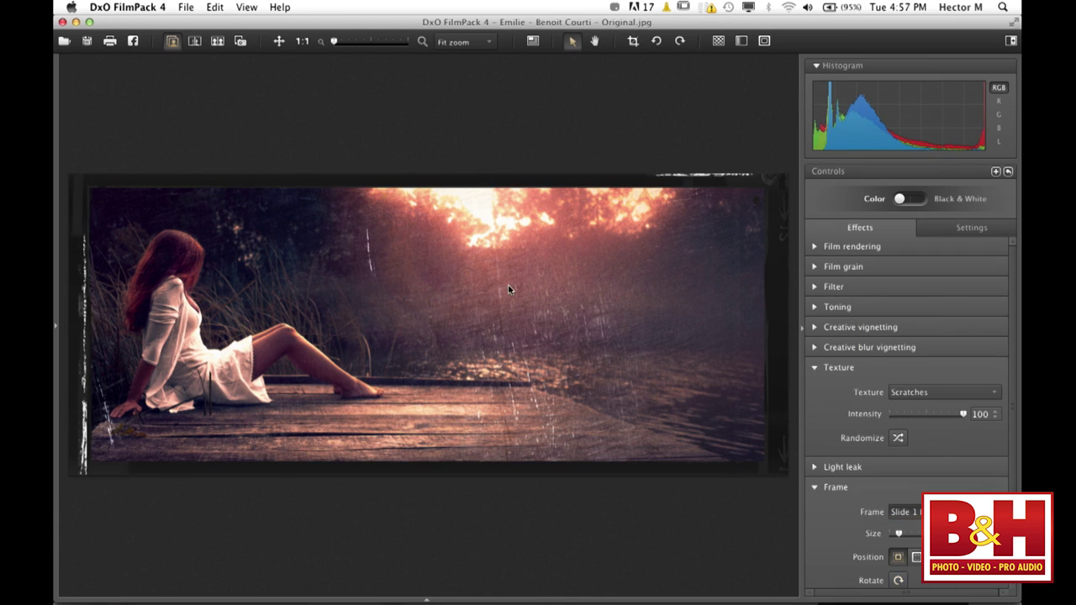
Compare the initial and current versions of the lakeside photo side by side, and stacked one above the other.
left_click(218, 41)
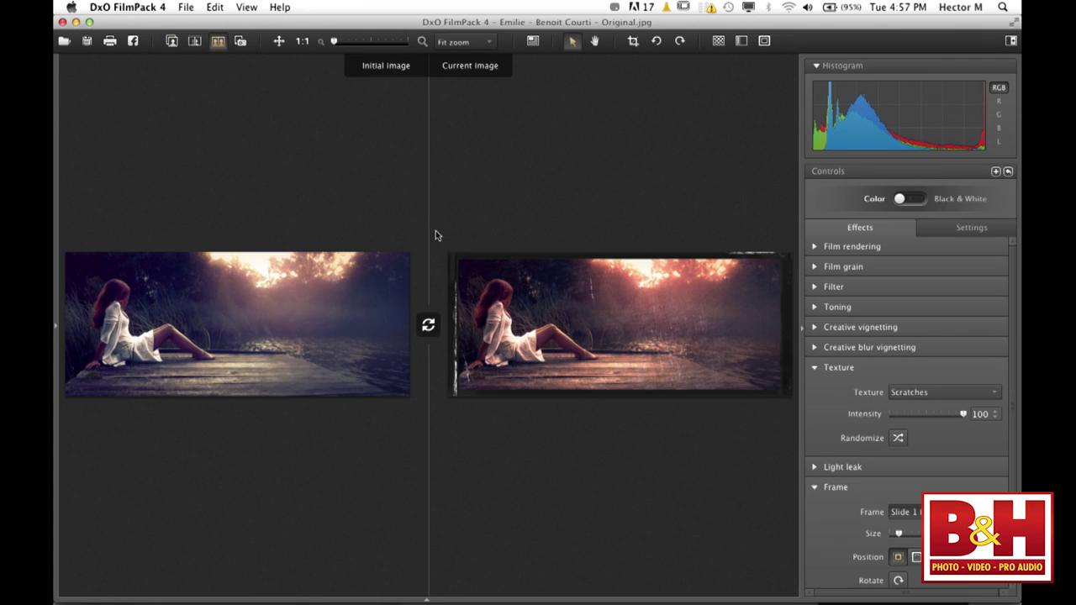
left_click(428, 324)
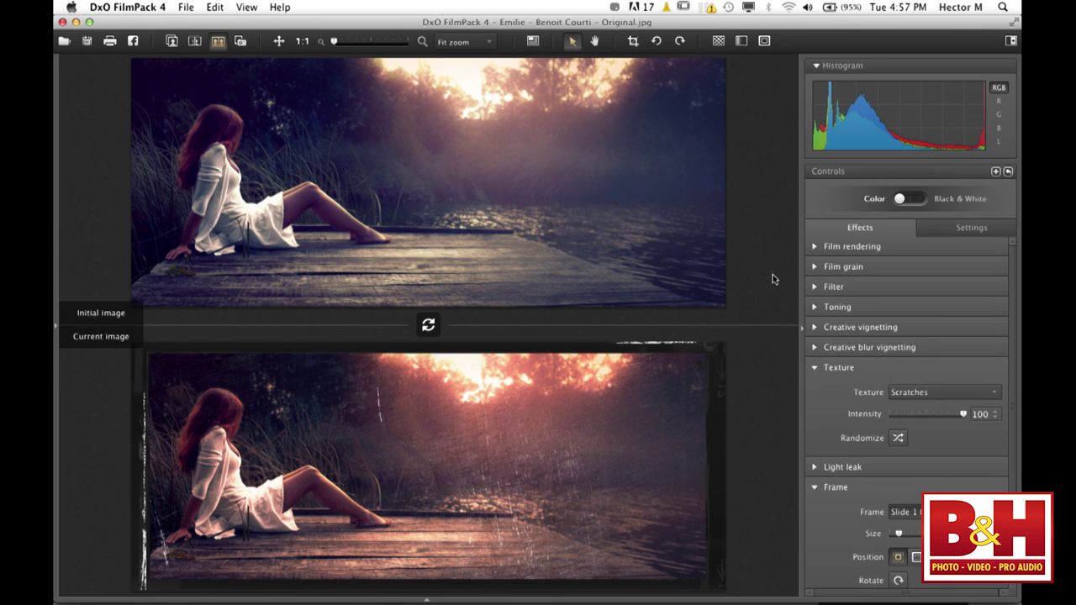
left_click(66, 41)
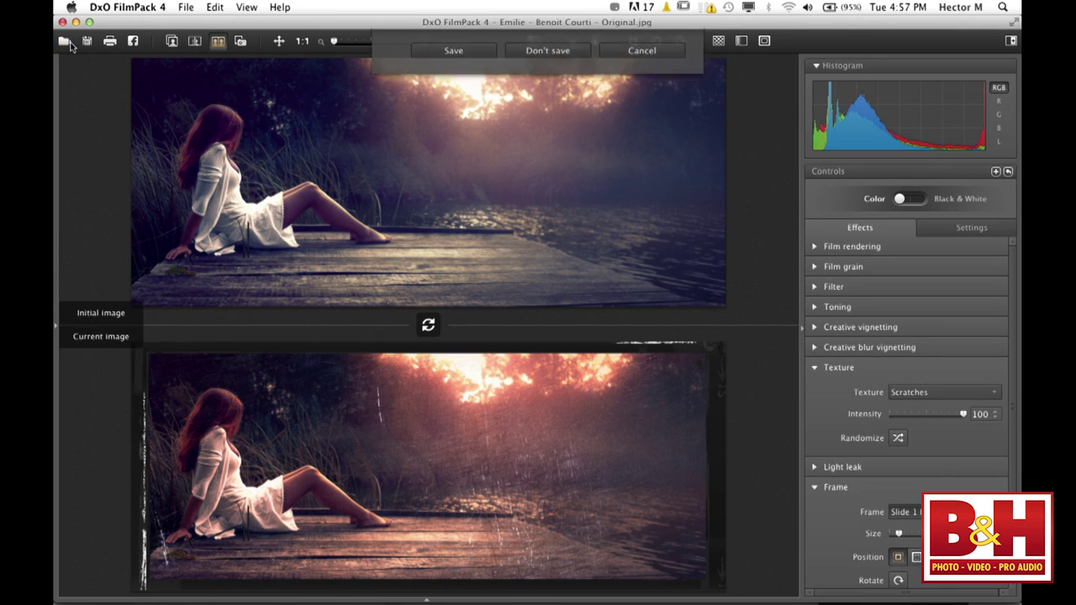
left_click(547, 82)
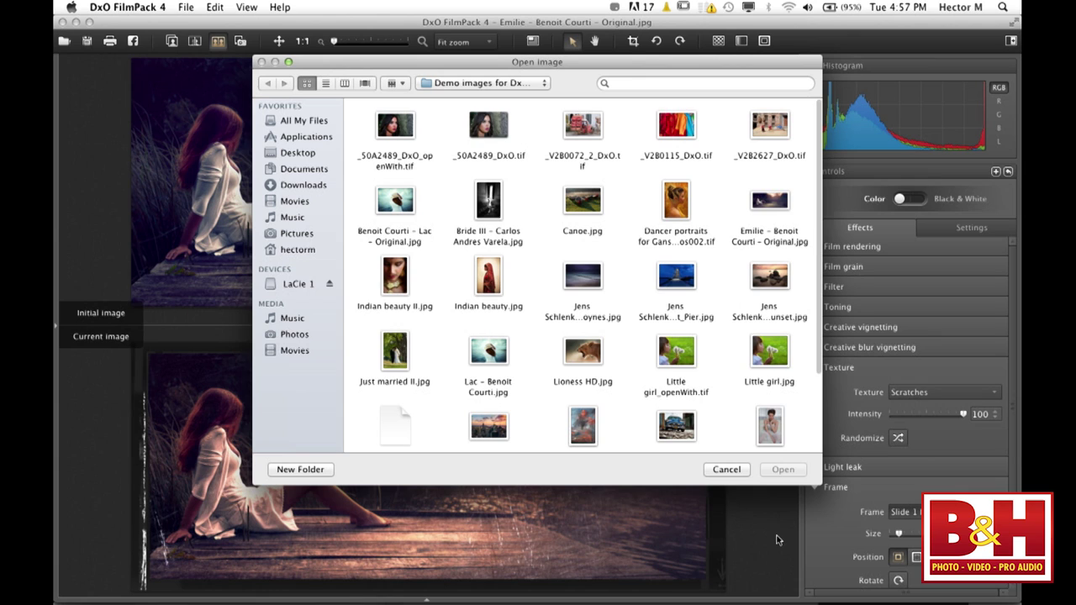
left_click(721, 469)
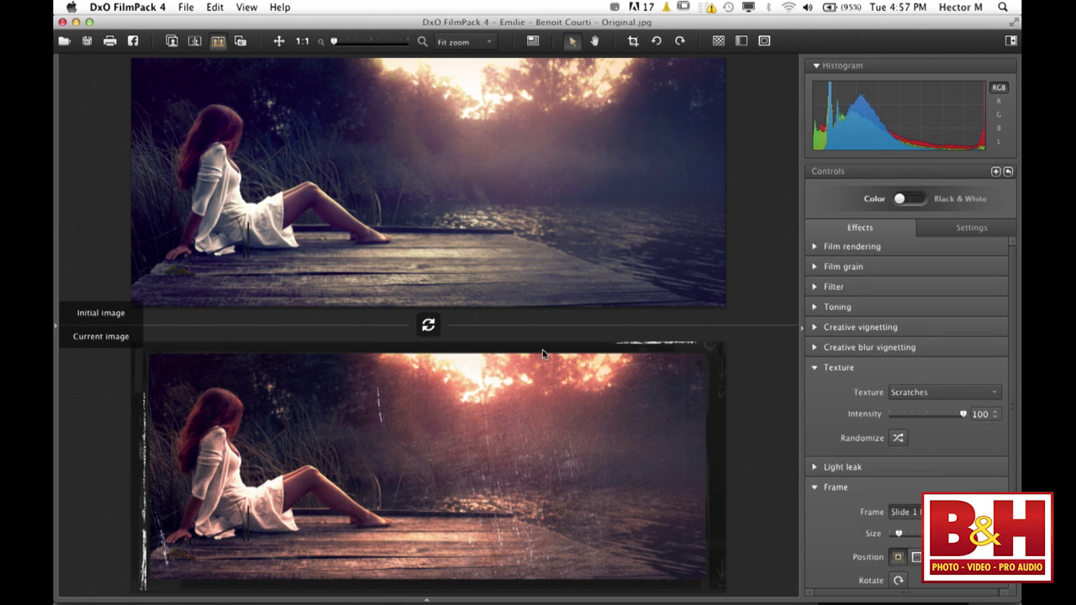
Return to the single-image view and try the frames on the lakeside photo in sequence from White through to Old paper.
left_click(173, 41)
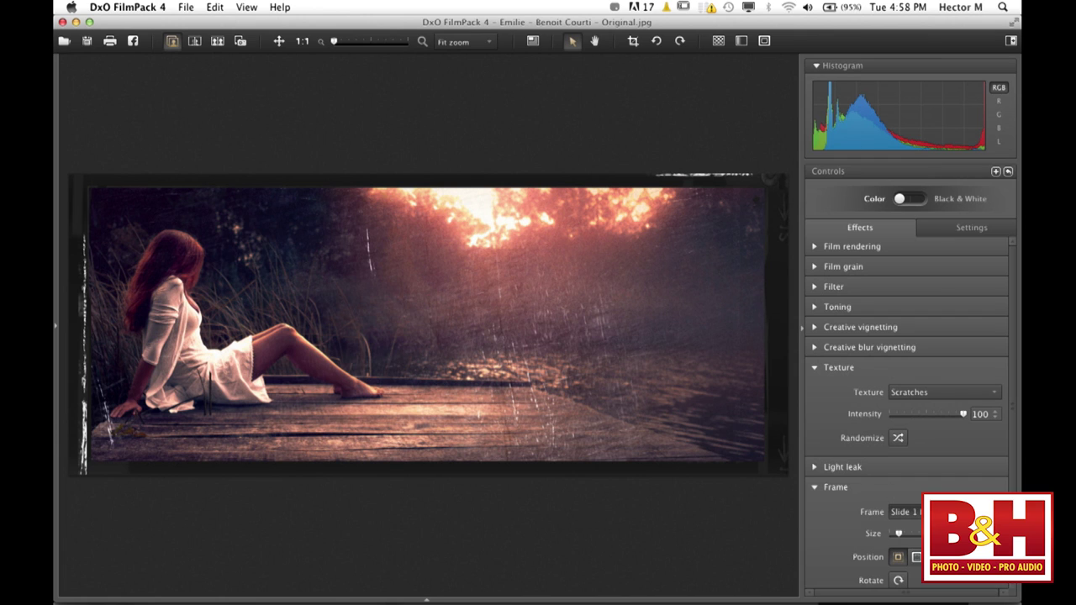
left_click(907, 512)
scroll(921, 308, "up", 5)
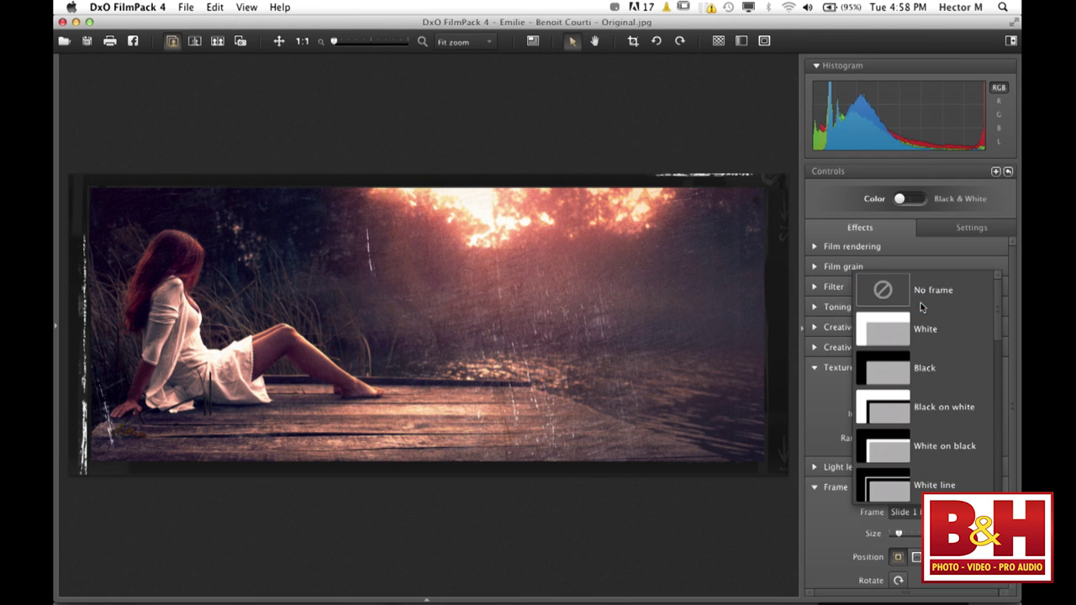
left_click(910, 291)
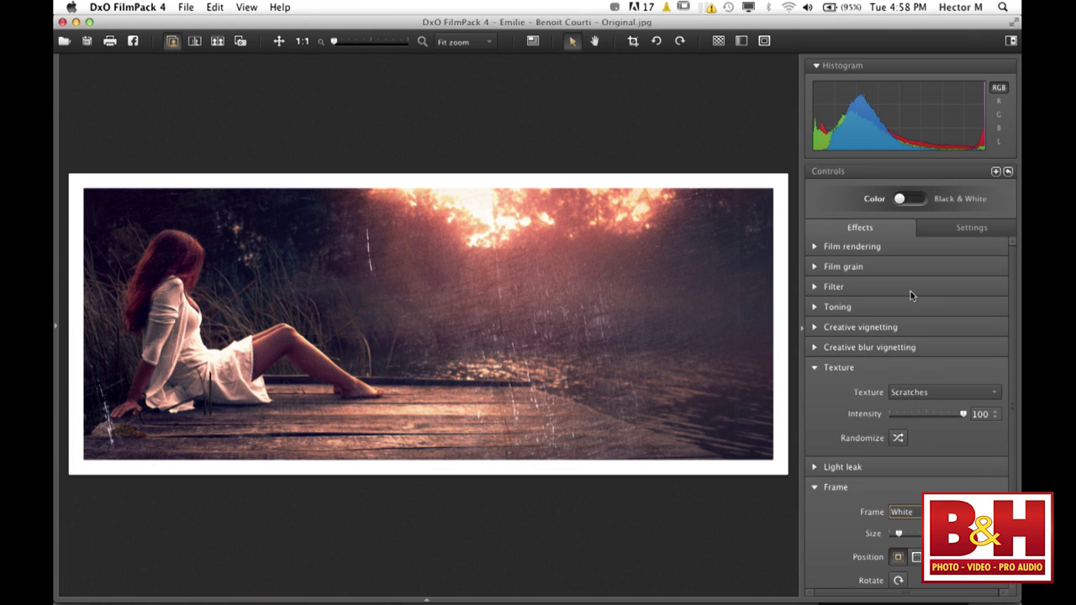
key("Down")
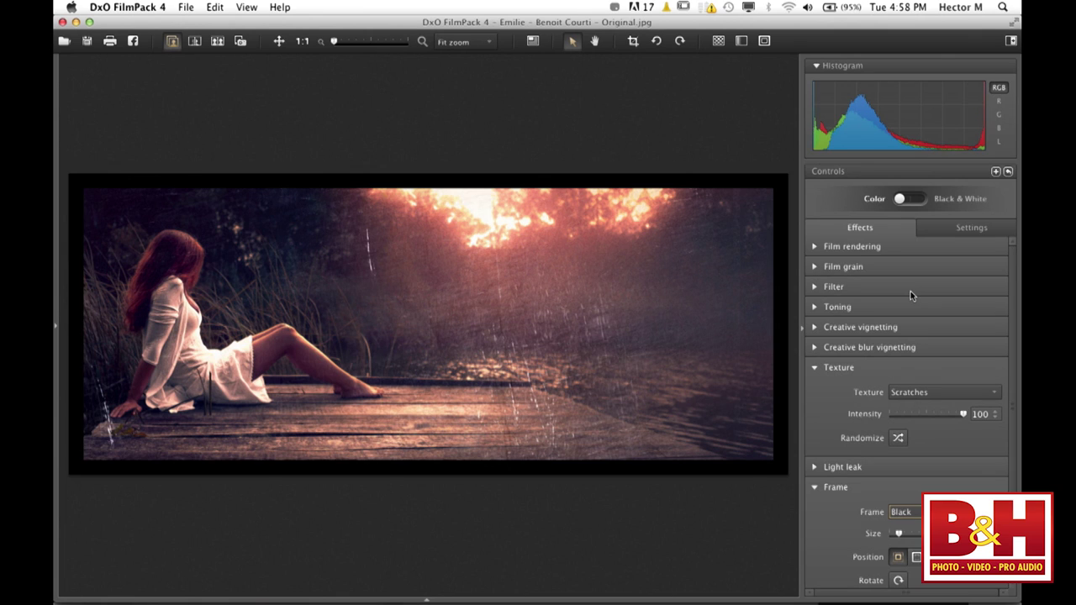
key("Down")
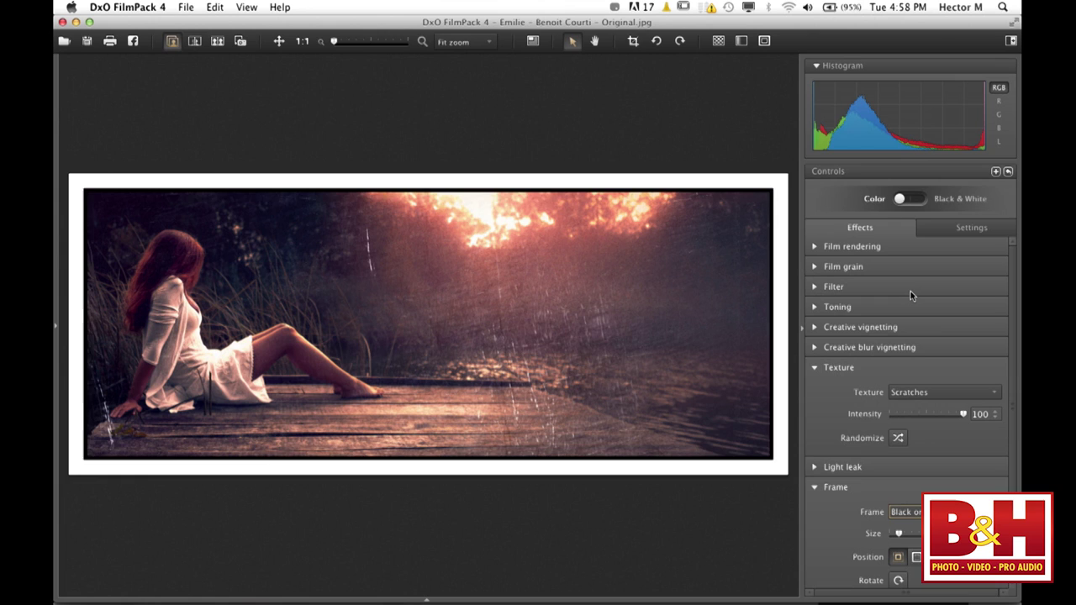
key("Down")
key("Down")
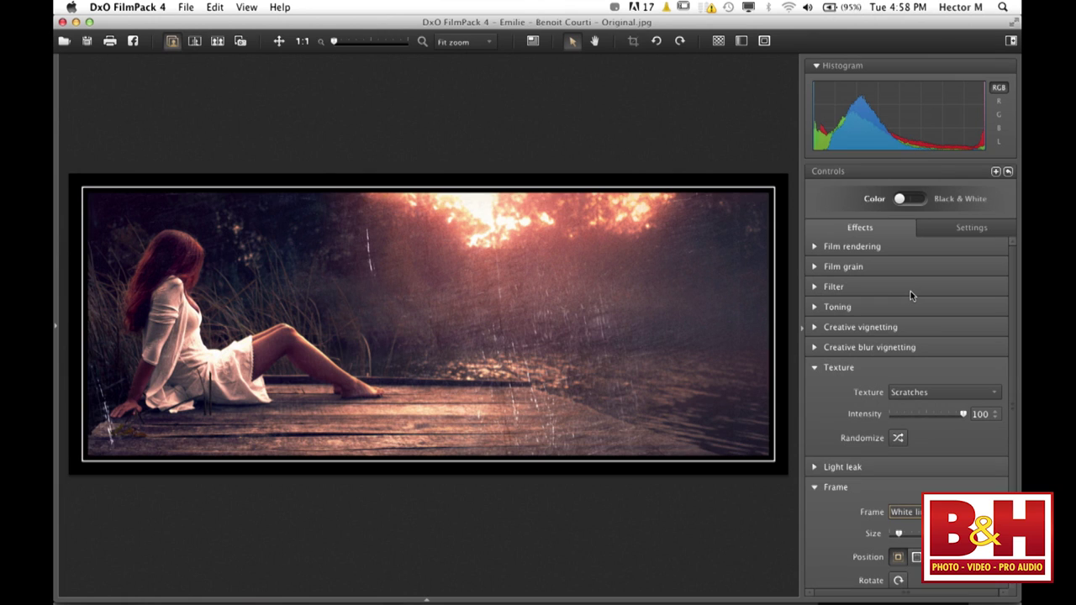
key("Down")
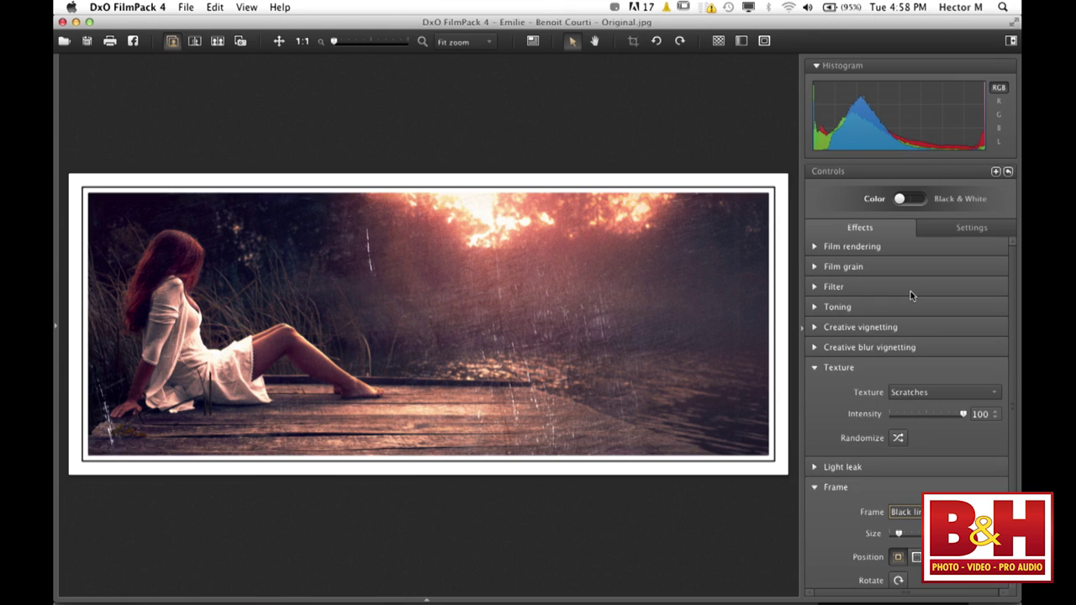
key("Down")
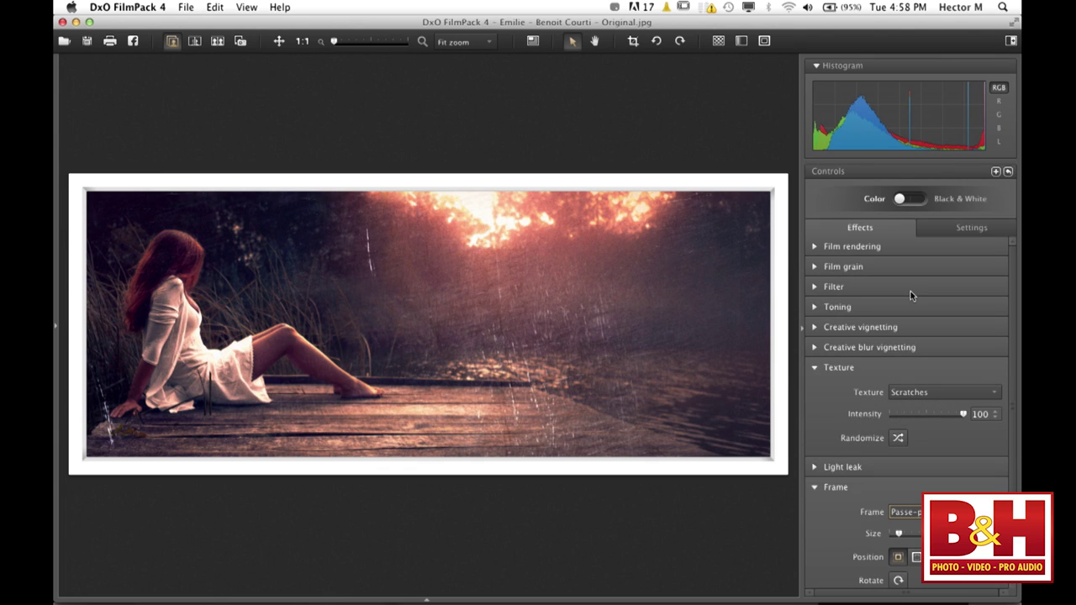
key("Down")
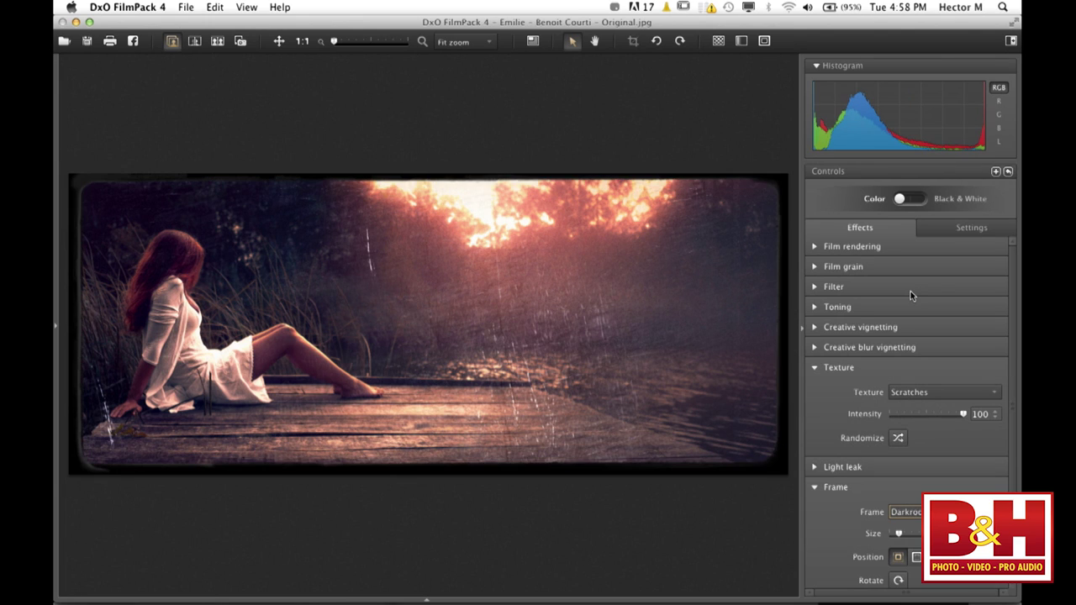
key("Down")
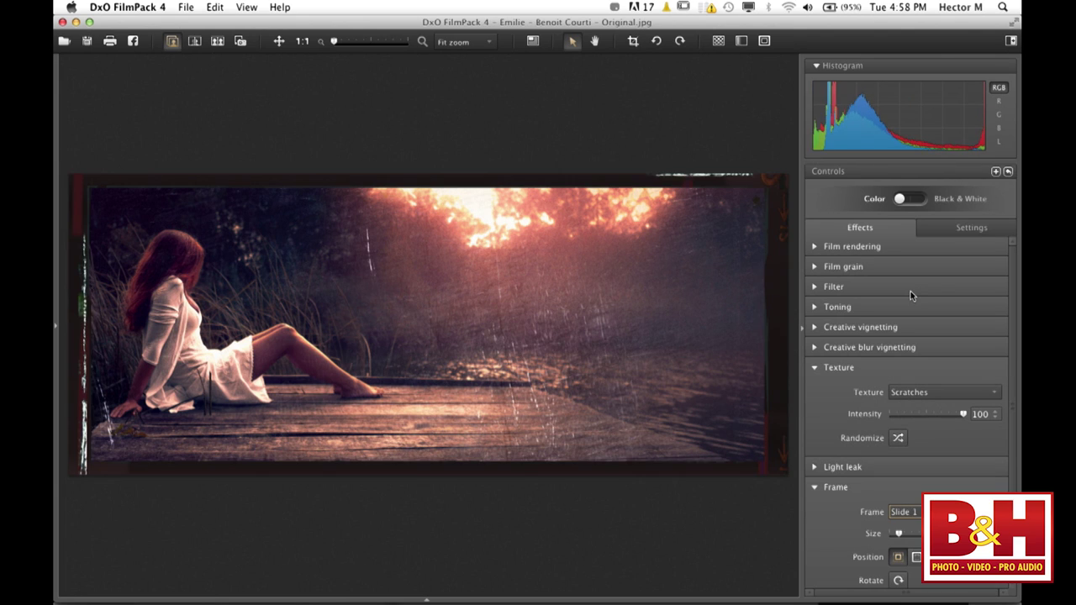
key("Down")
key("Down")
key("Down")
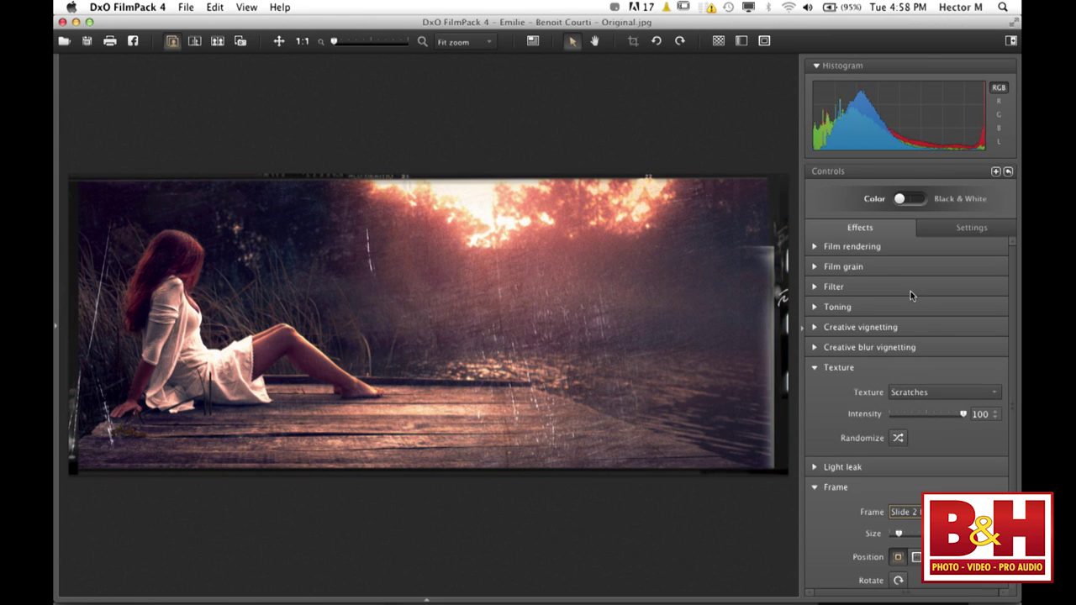
key("Down")
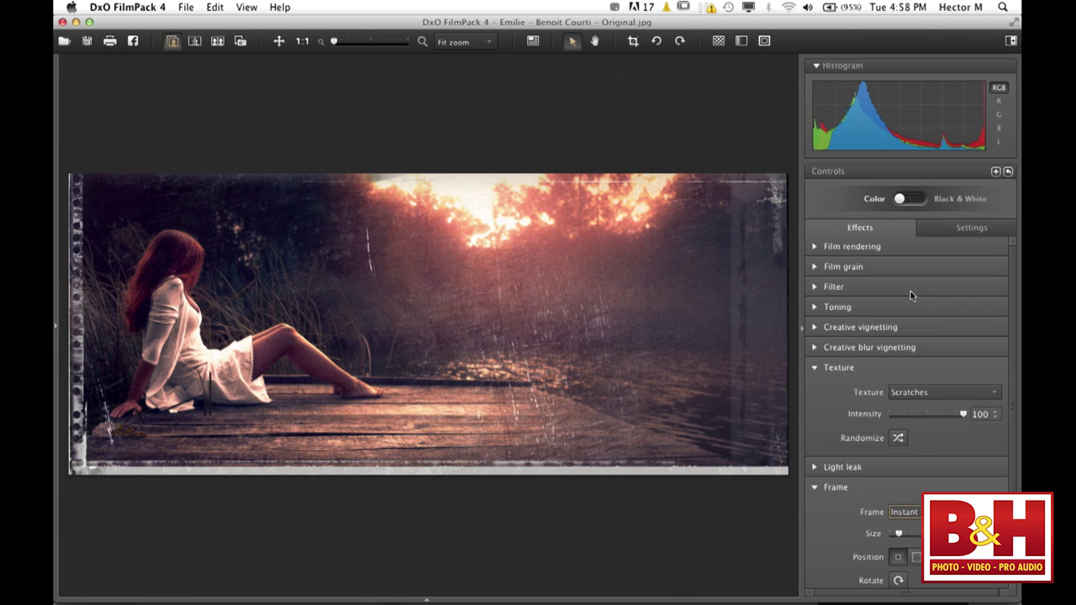
key("Down")
key("Down")
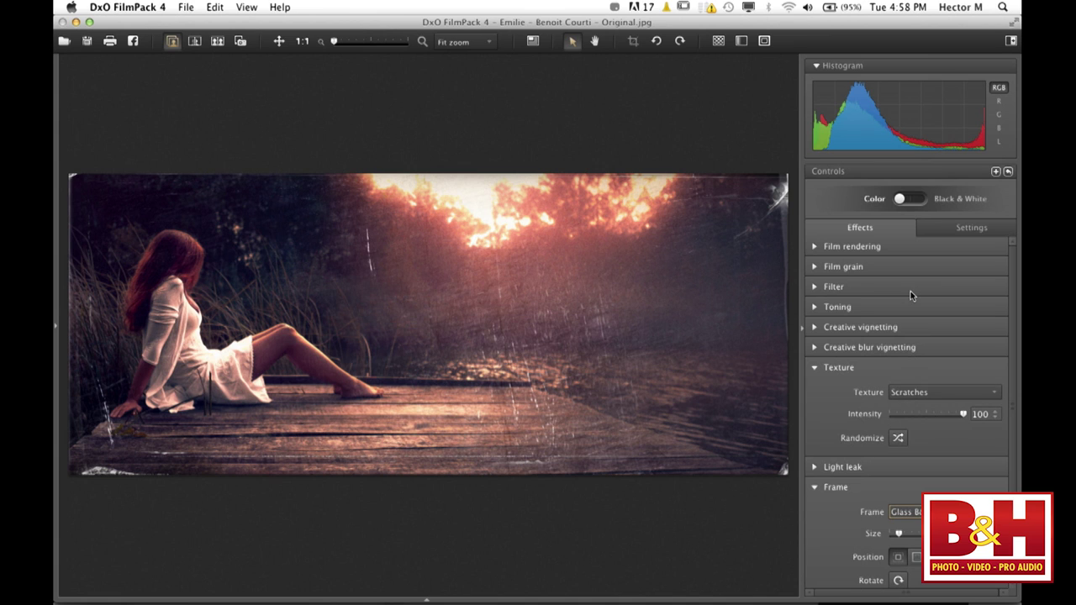
key("Down")
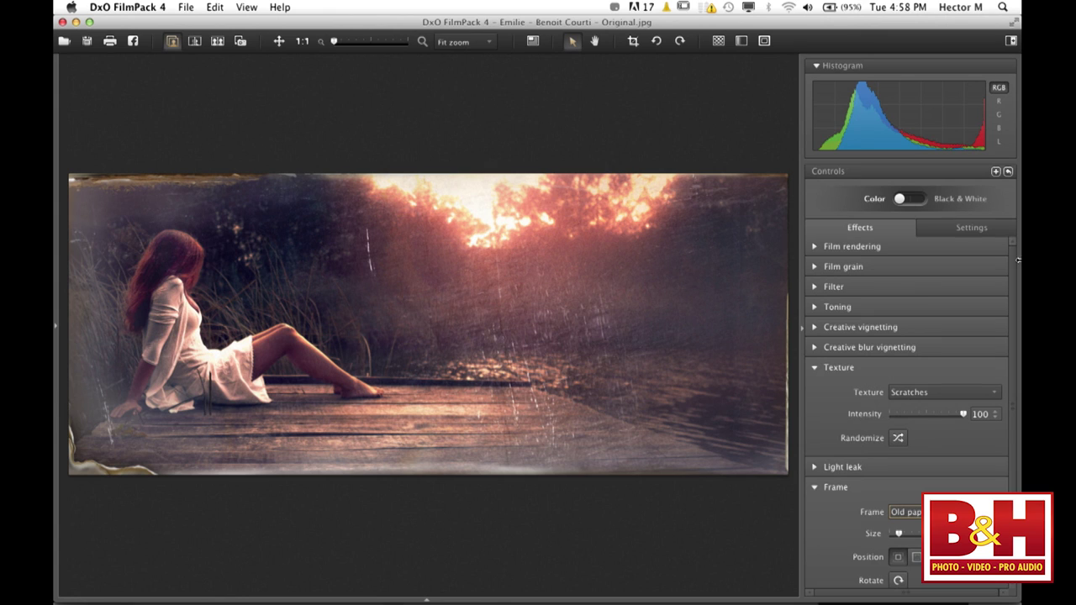
Adjust the size of the Old paper frame around the lakeside photo and rotate the frame twice.
scroll(906, 412, "down", 1)
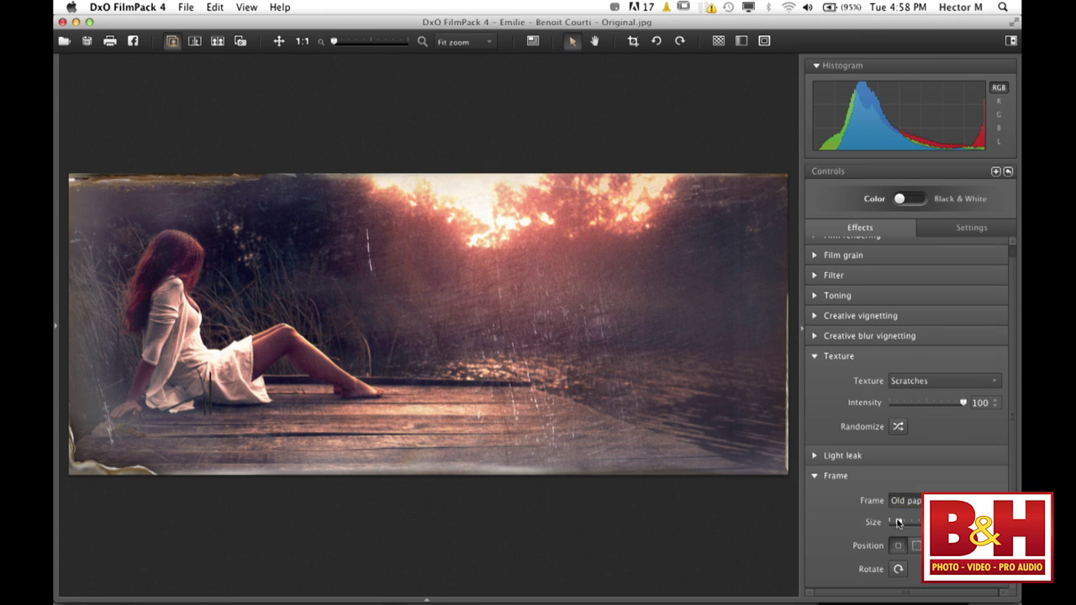
left_click_drag(934, 522, 883, 522)
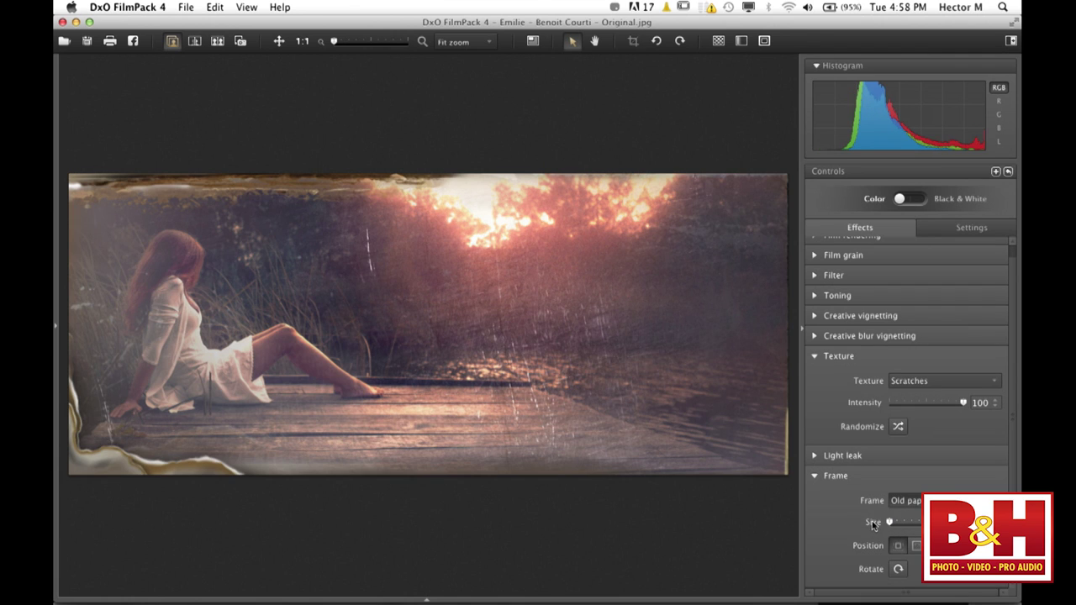
mouse_move(889, 522)
left_mouse_down()
mouse_move(903, 522)
mouse_move(879, 524)
left_mouse_up()
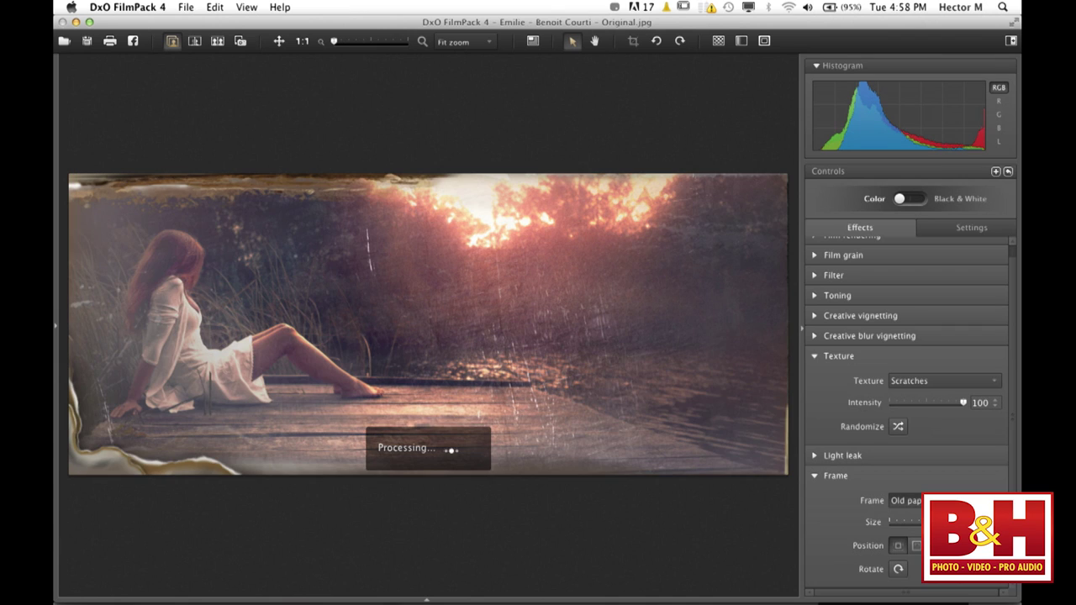
left_click(898, 570)
left_click(897, 570)
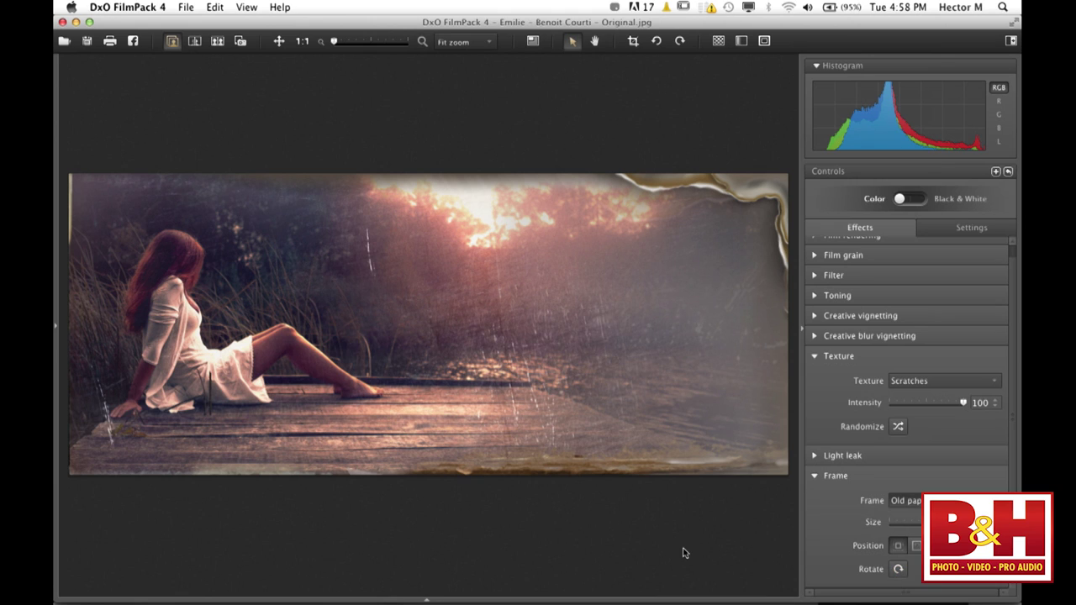
Open the Manhattan skyline TIFF from the demo images, discarding the changes to the lakeside photo.
left_click(62, 22)
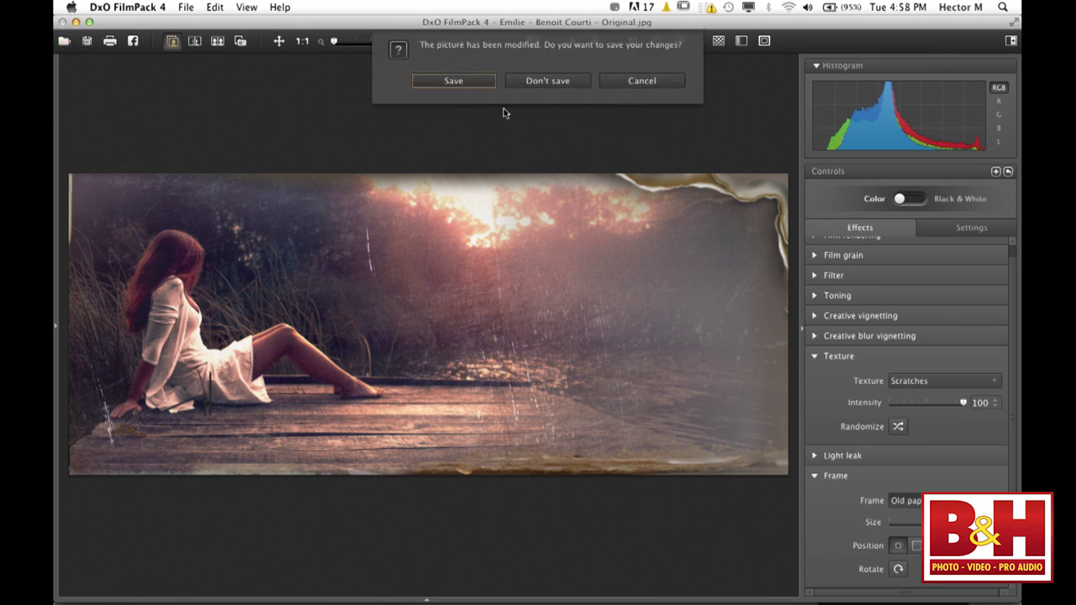
left_click(538, 82)
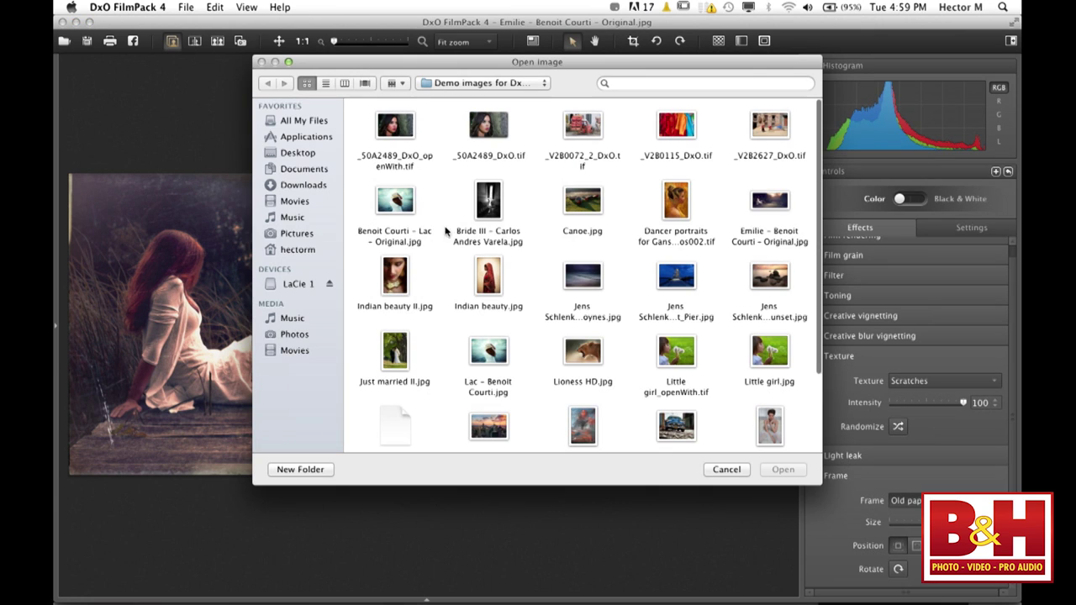
double_click(485, 420)
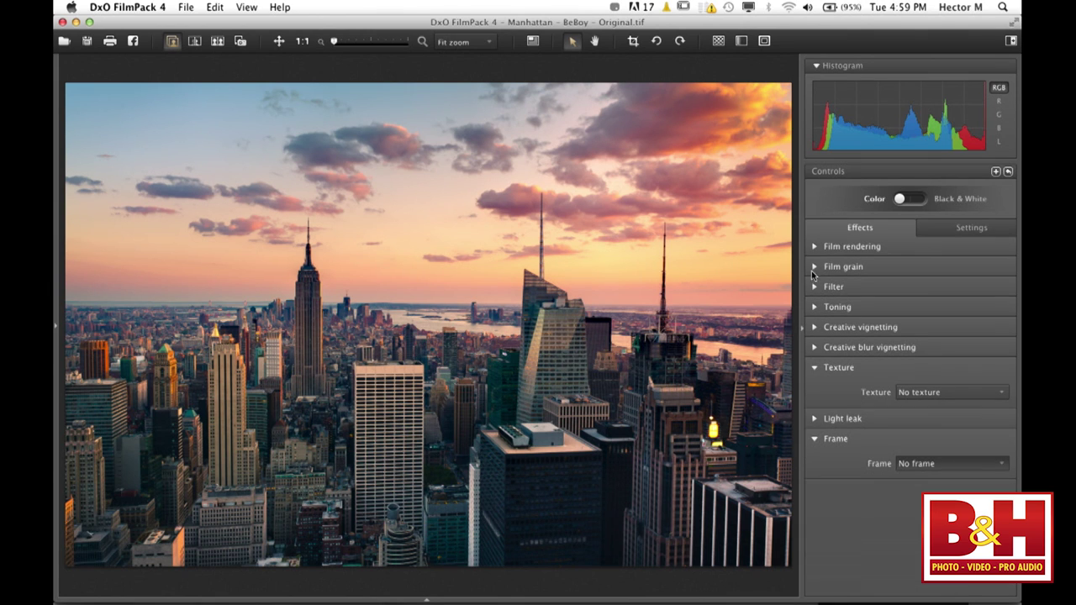
Apply the Kodak Kodachrome 25 color slide film preset to the Manhattan photo and hide the preset strip.
left_click(427, 593)
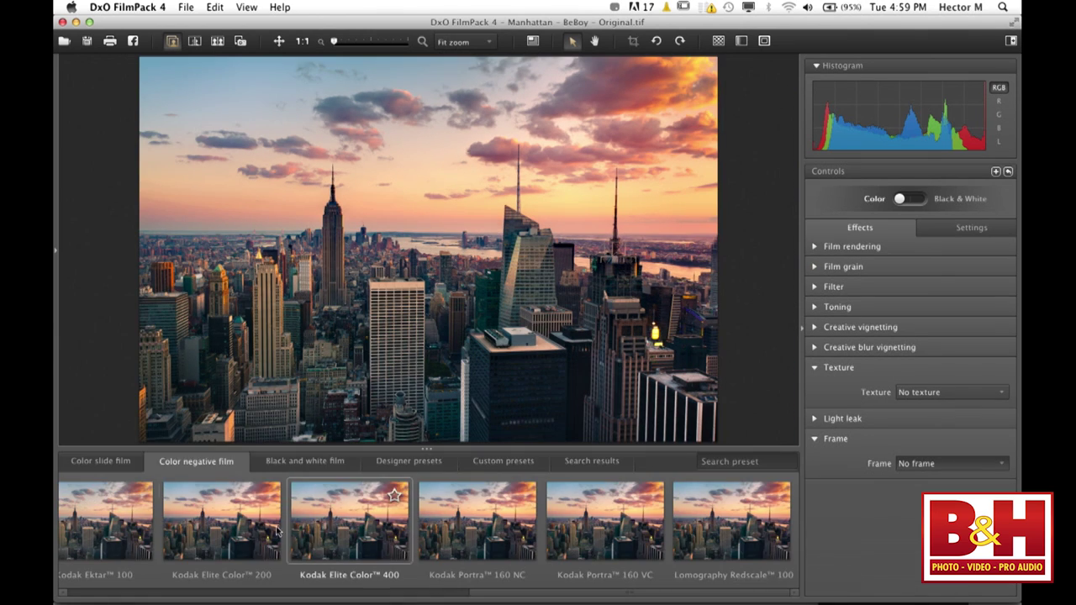
left_click(112, 464)
scroll(328, 547, "right", 10)
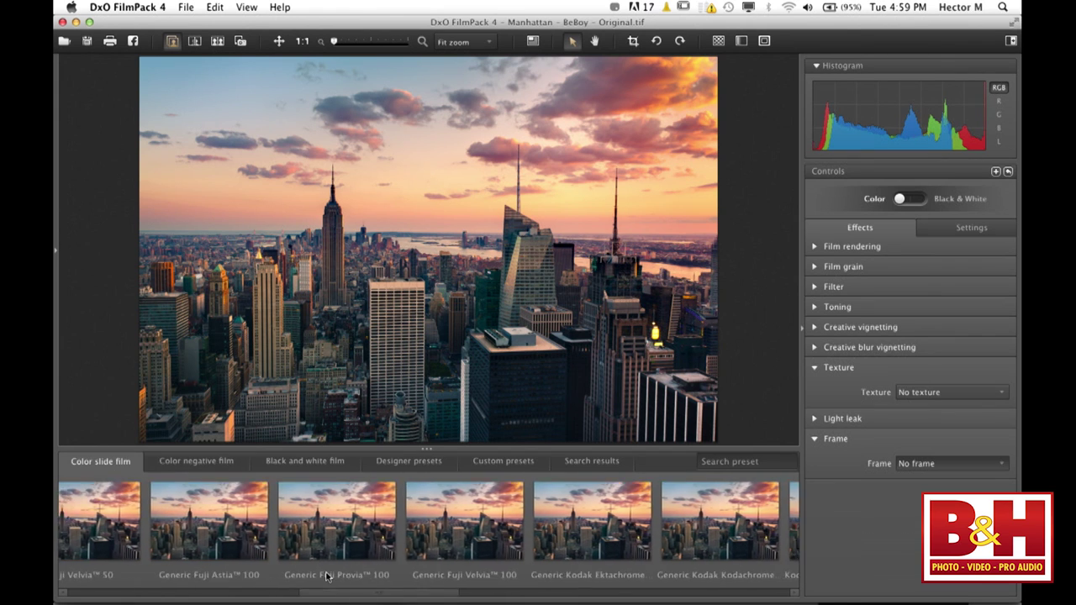
left_click(321, 551)
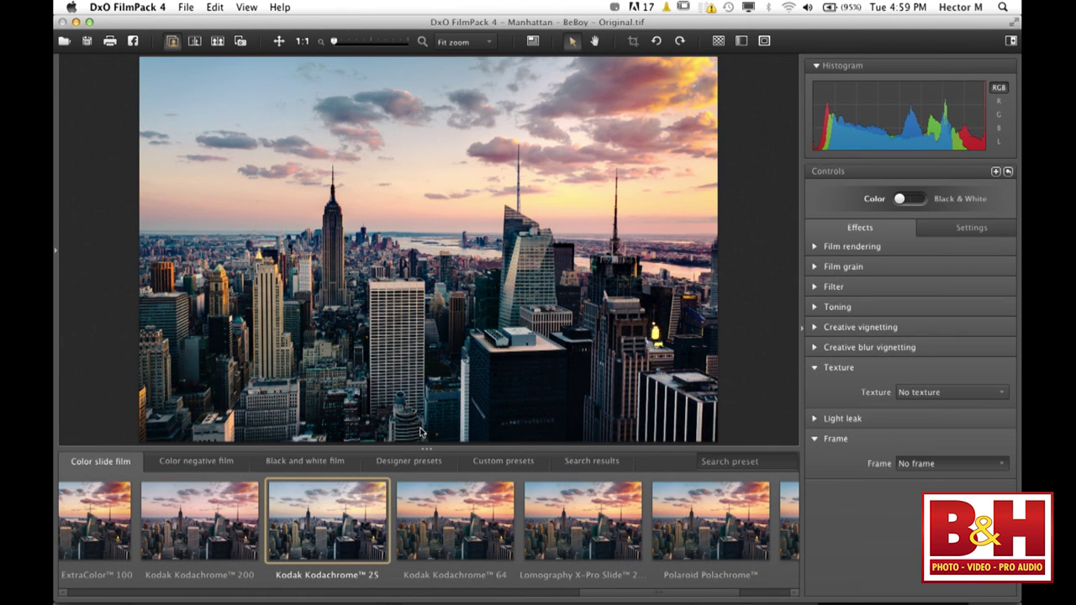
left_click(427, 449)
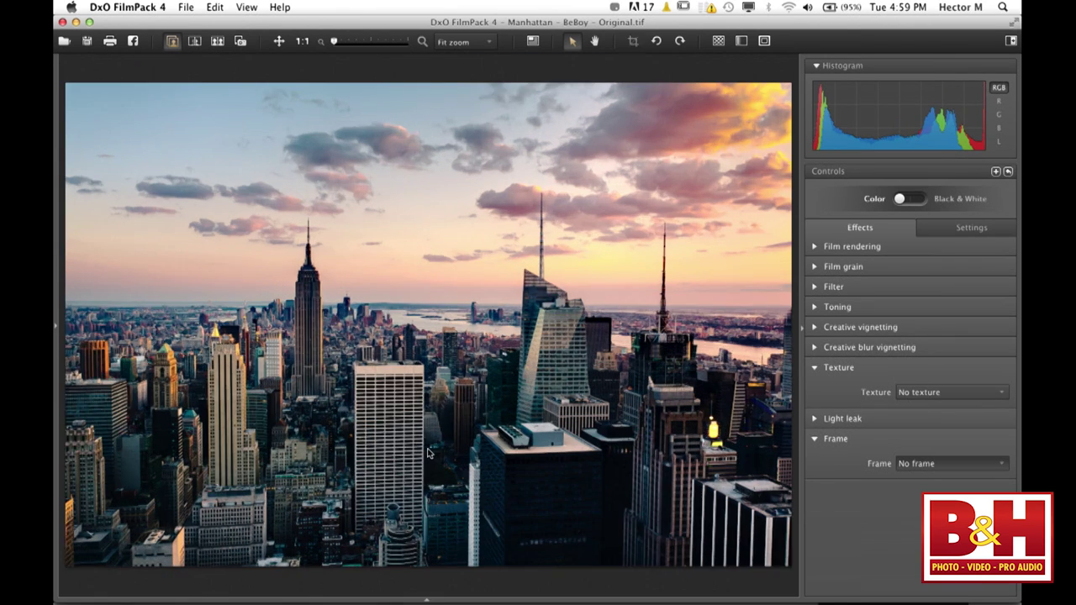
Set the Kodak Kodachrome 25 film grain intensity of the Manhattan photo to 200.
left_click(820, 267)
left_click_drag(931, 314, 973, 316)
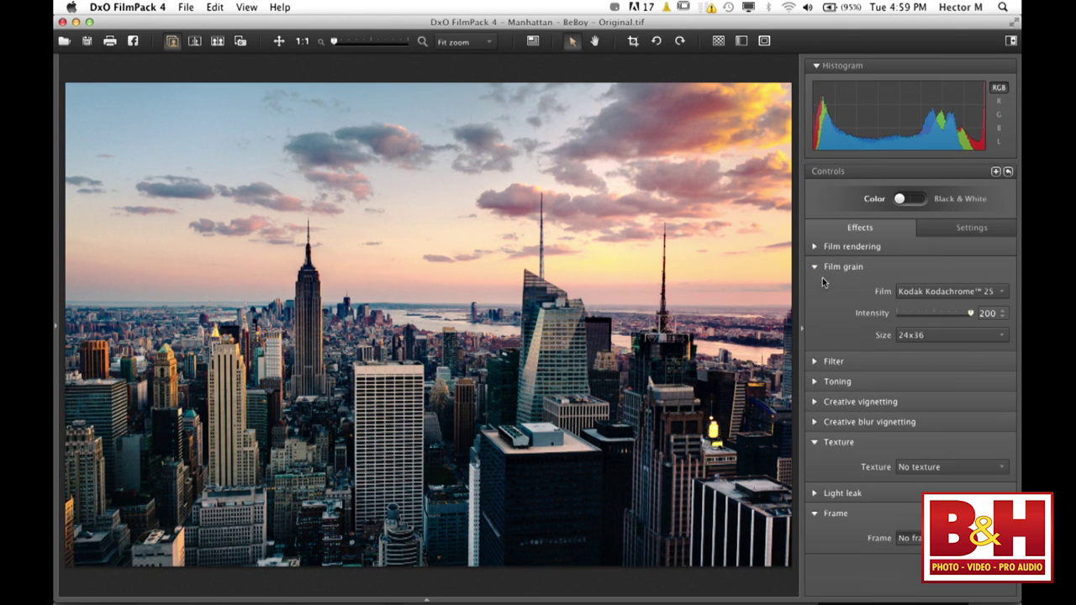
left_click(816, 267)
Apply the Orange filter to the Manhattan photo.
left_click(819, 288)
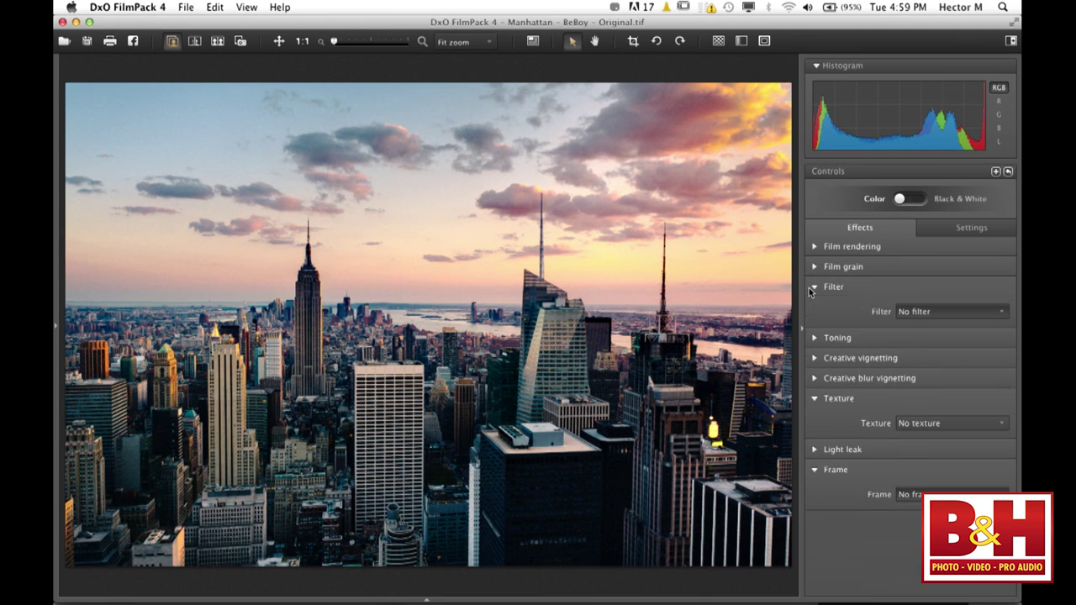
left_click(964, 311)
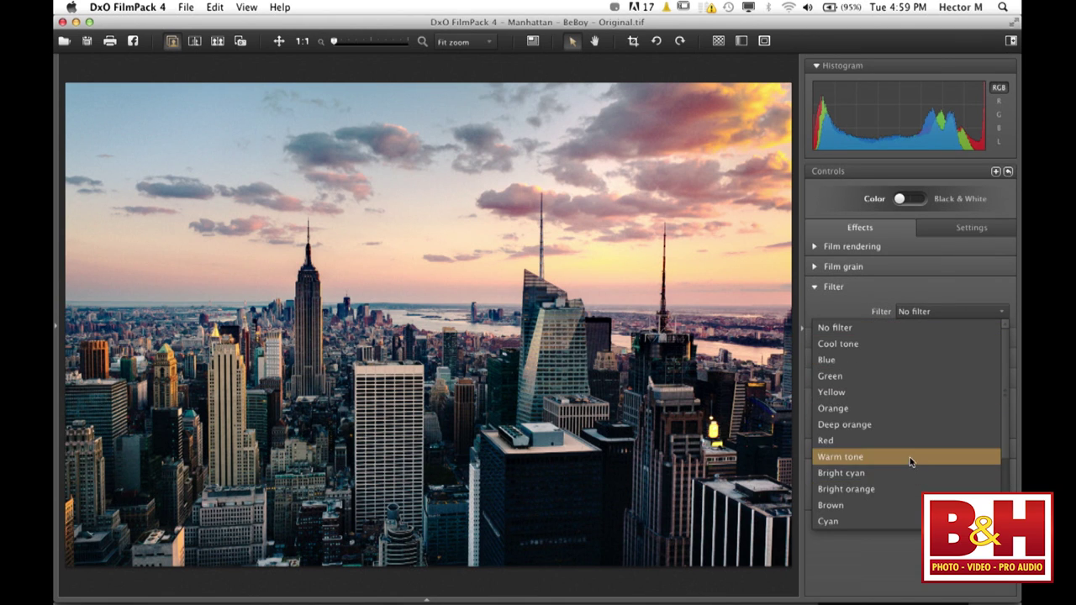
scroll(896, 480, "down", 2)
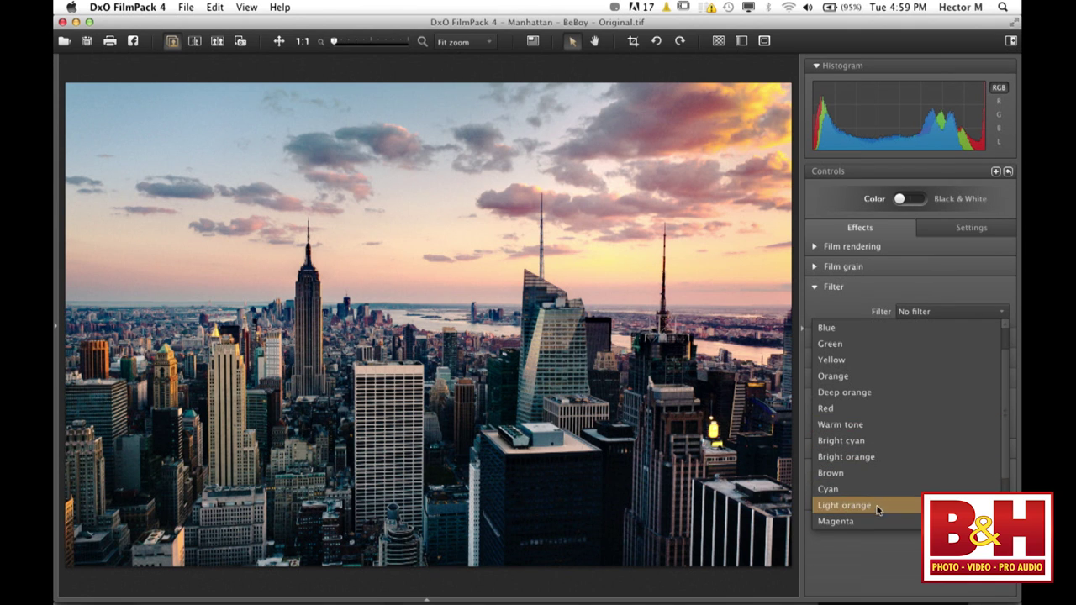
left_click(875, 375)
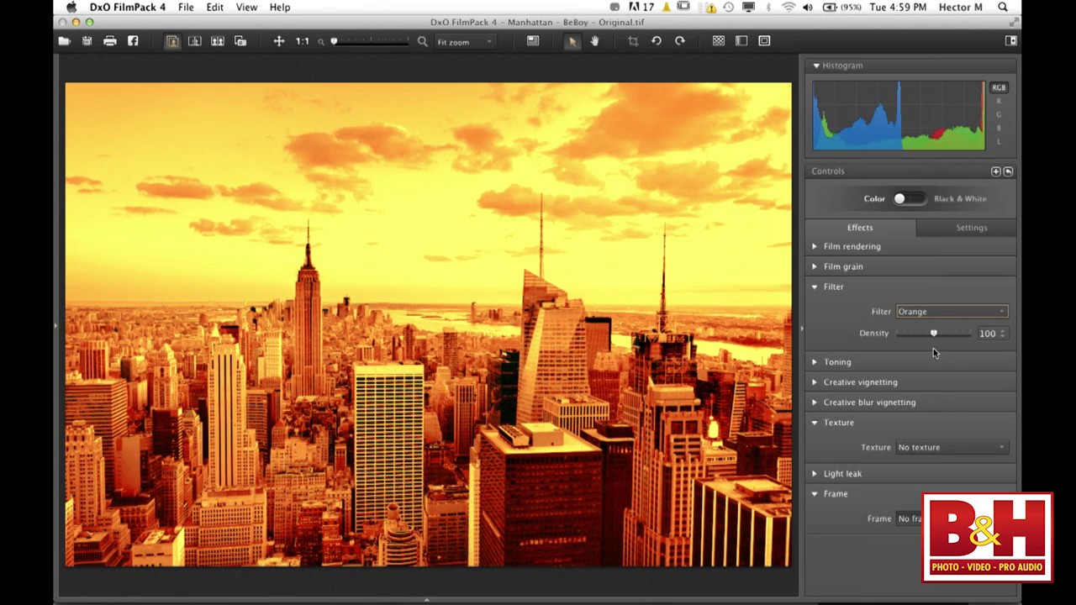
Set the Orange filter density of the Manhattan photo to 9 and collapse the filter settings.
left_click_drag(934, 334, 906, 336)
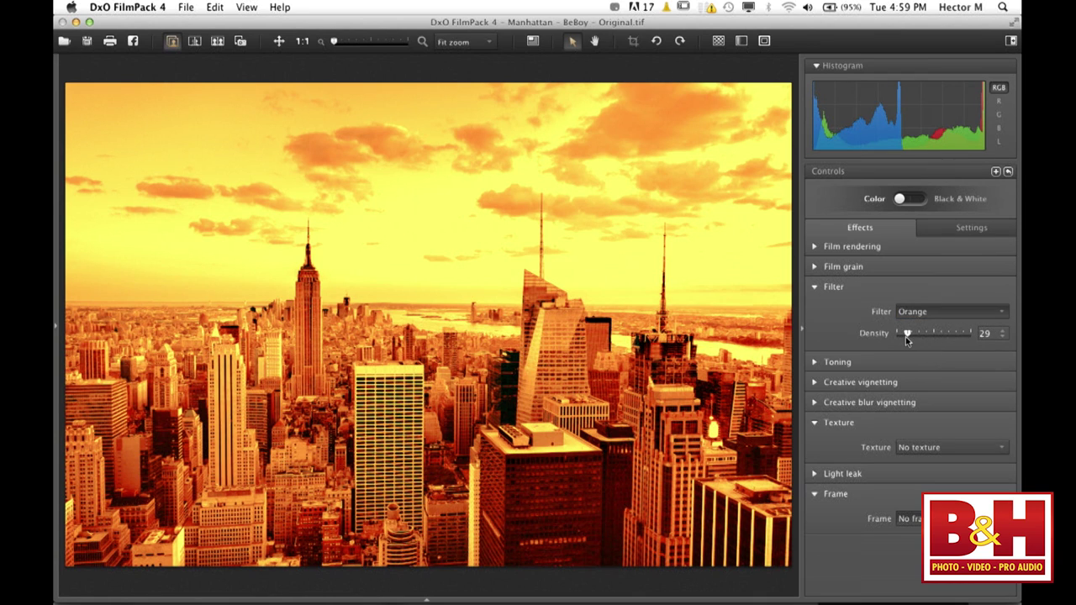
left_click_drag(905, 337, 903, 336)
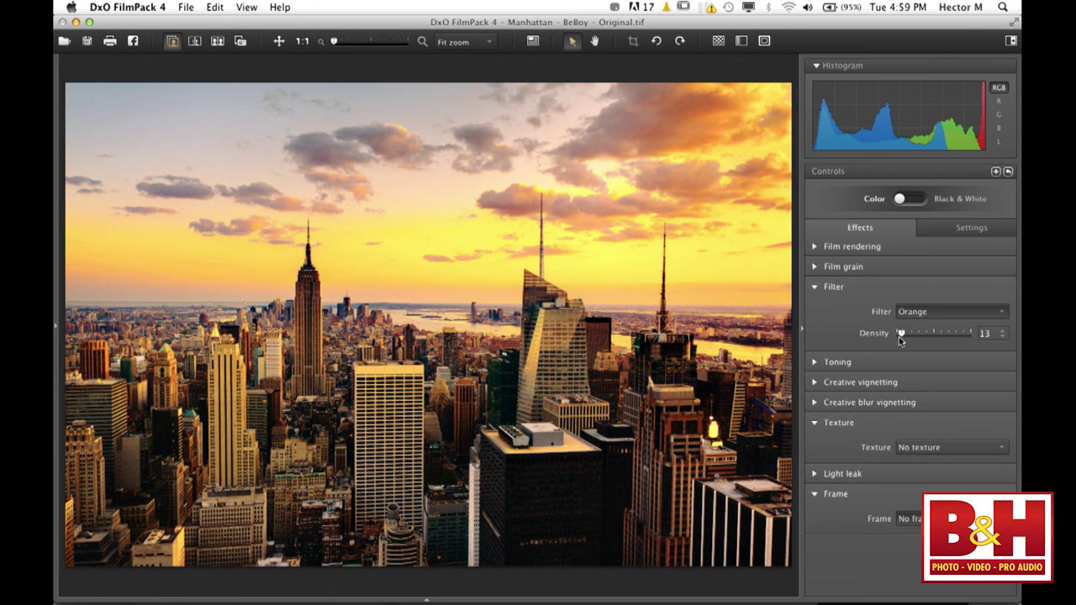
left_click_drag(899, 336, 898, 339)
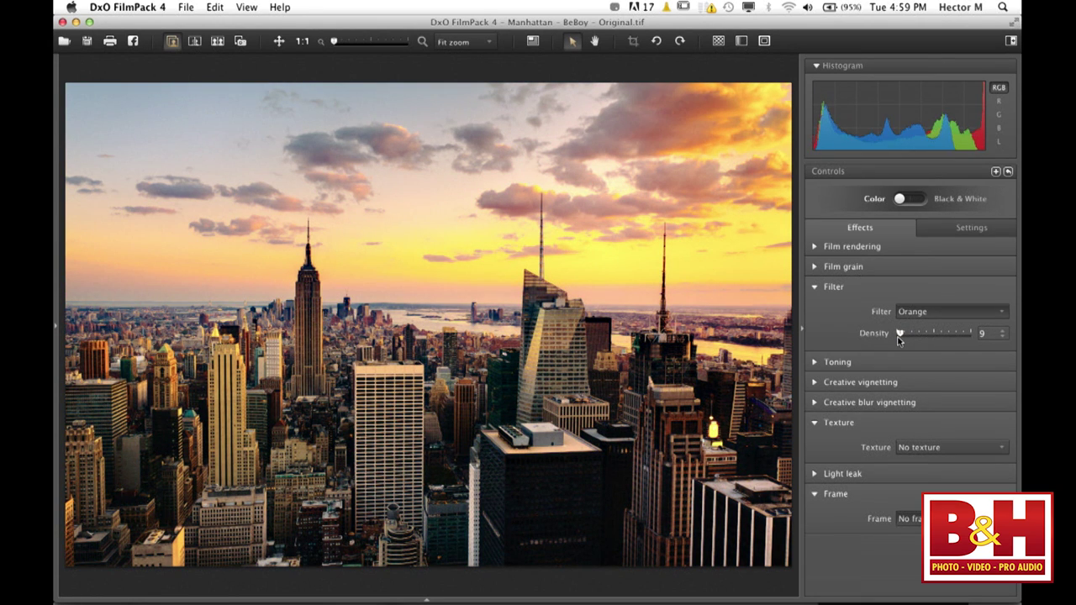
left_click(823, 289)
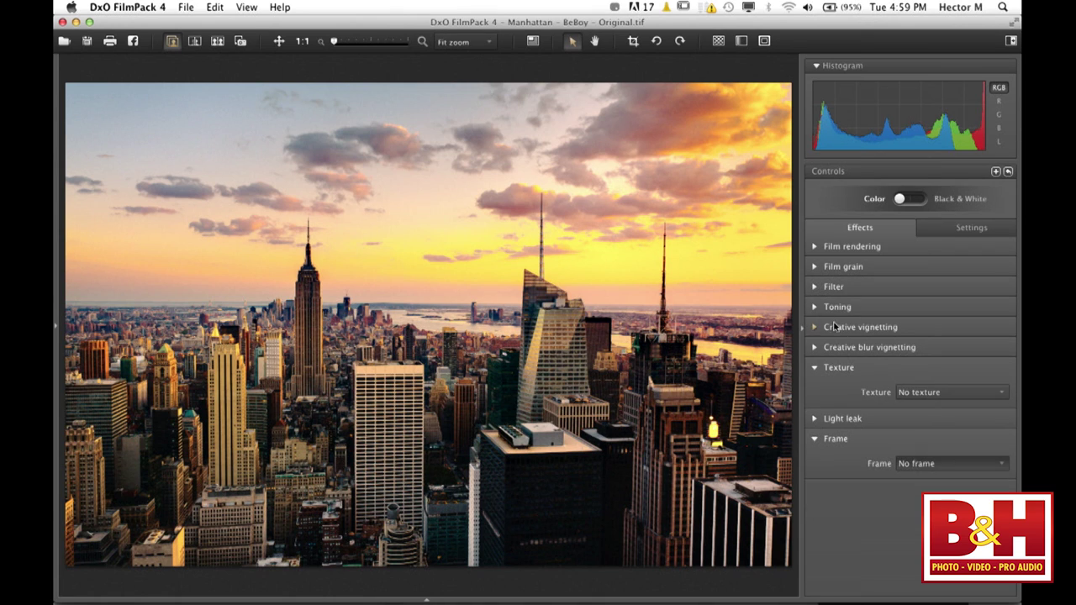
Try the Creased paper texture at intensity 100 on the Manhattan photo, return to no texture and collapse the texture settings.
left_click(963, 392)
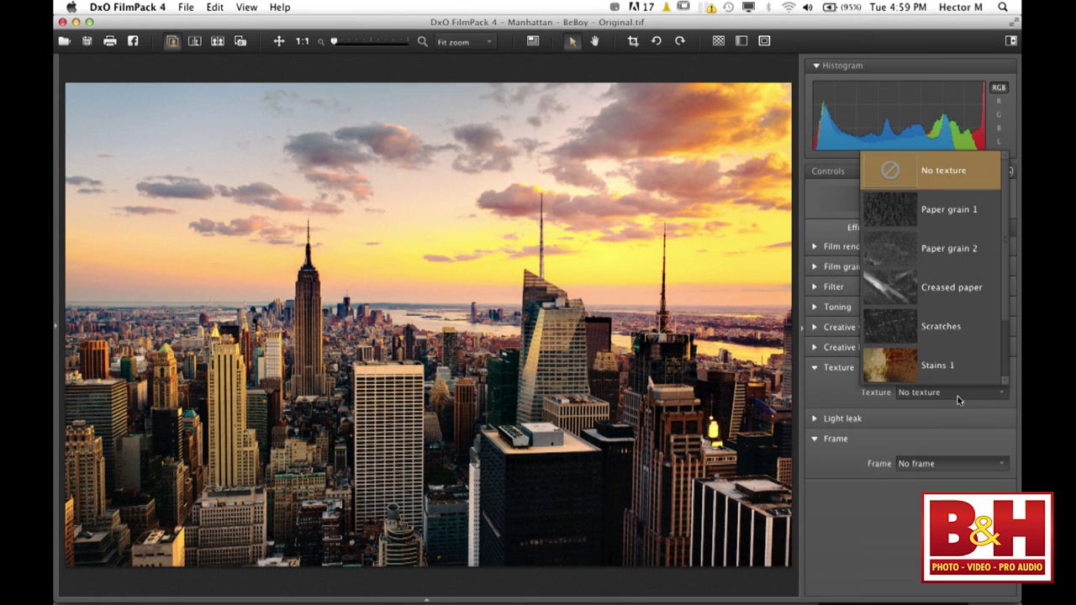
left_click(942, 278)
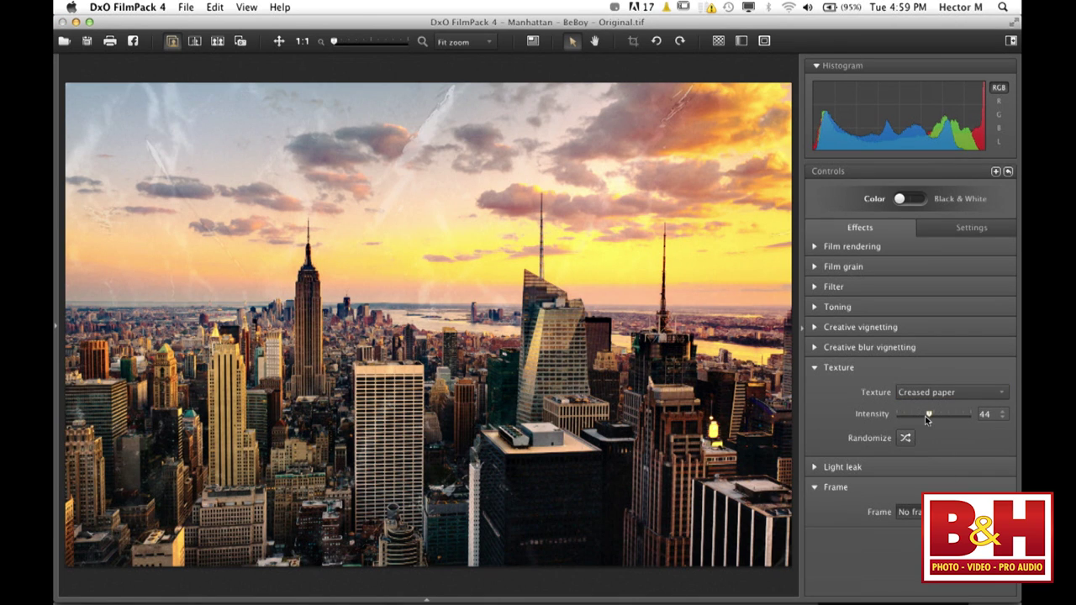
left_click_drag(928, 415, 1020, 420)
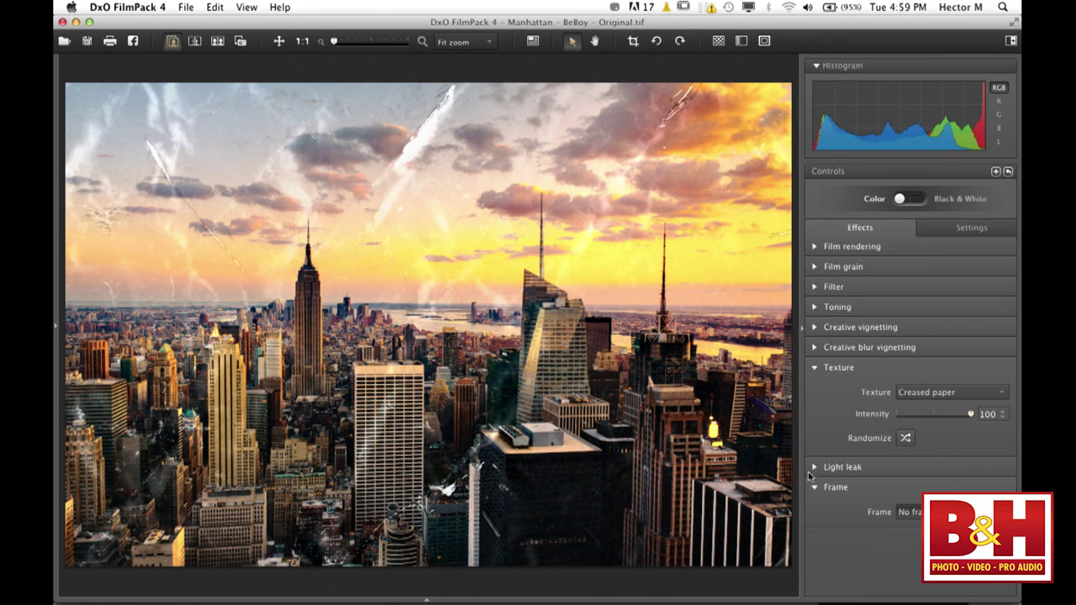
left_click(961, 393)
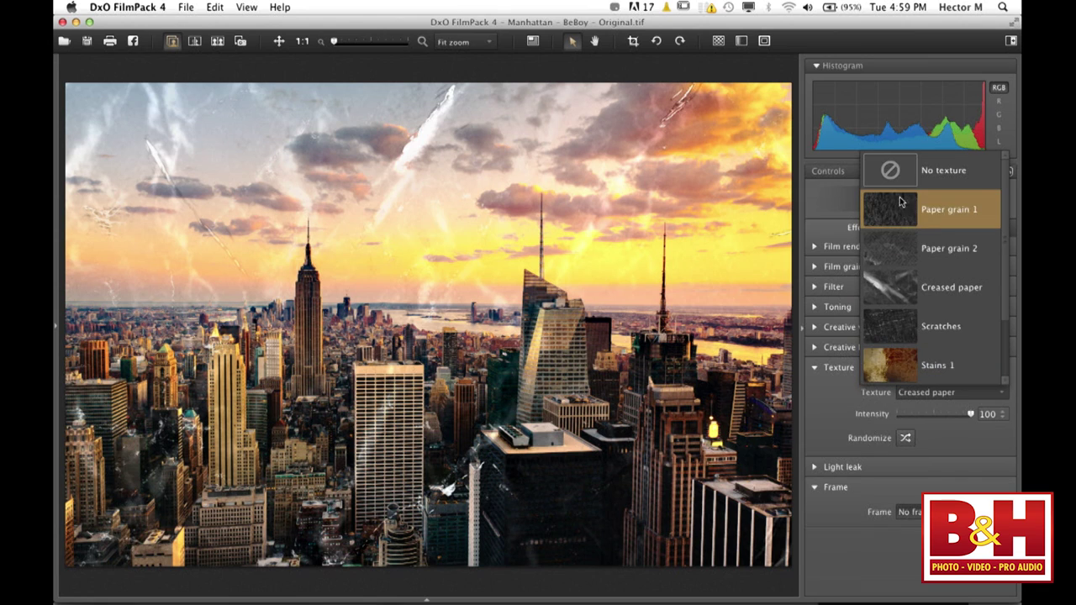
left_click(899, 192)
left_click(815, 367)
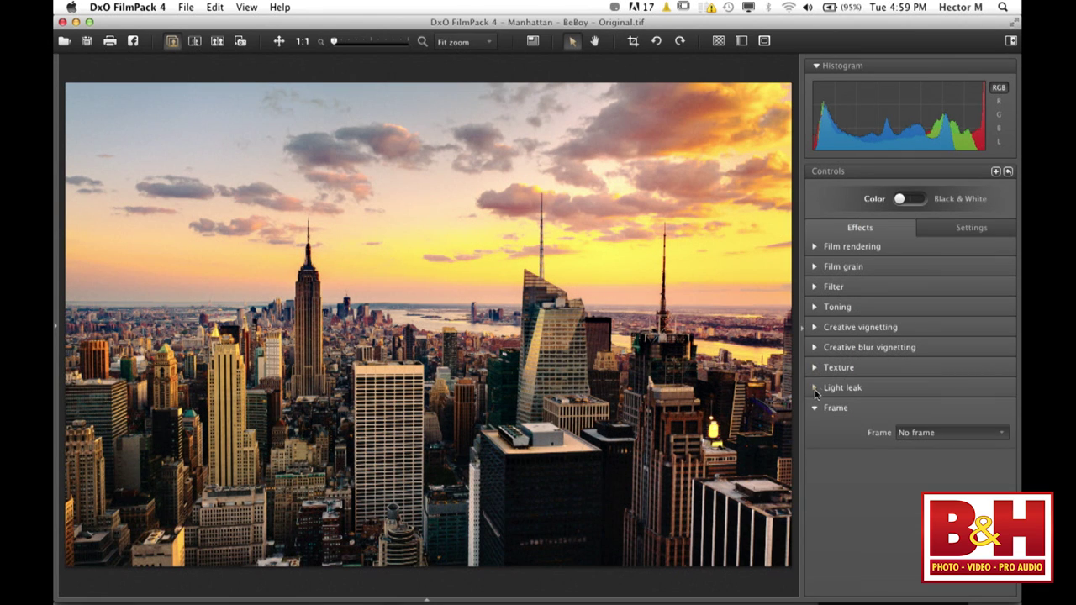
Add the White Leak 2 light leak to the Manhattan photo, positioned along the image's upper edge.
left_click(814, 388)
left_click(967, 412)
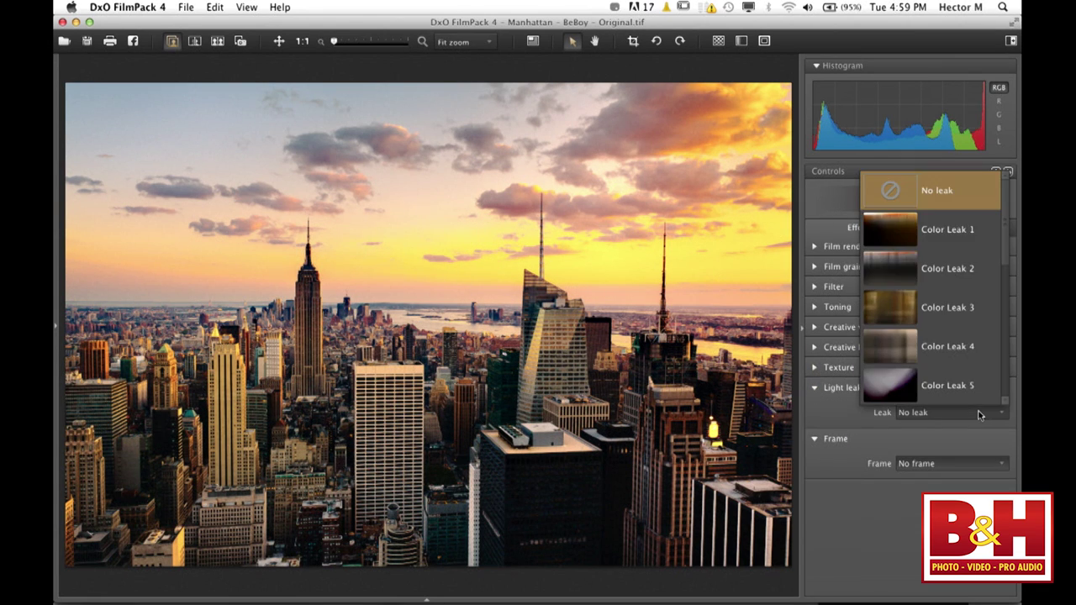
scroll(971, 320, "down", 5)
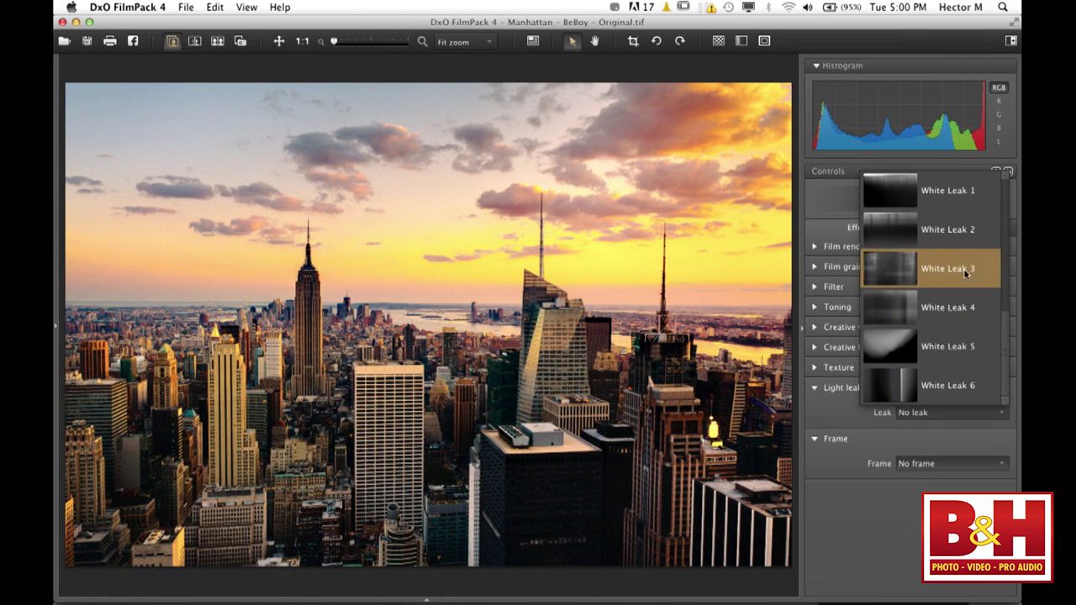
left_click(958, 237)
left_click(944, 457)
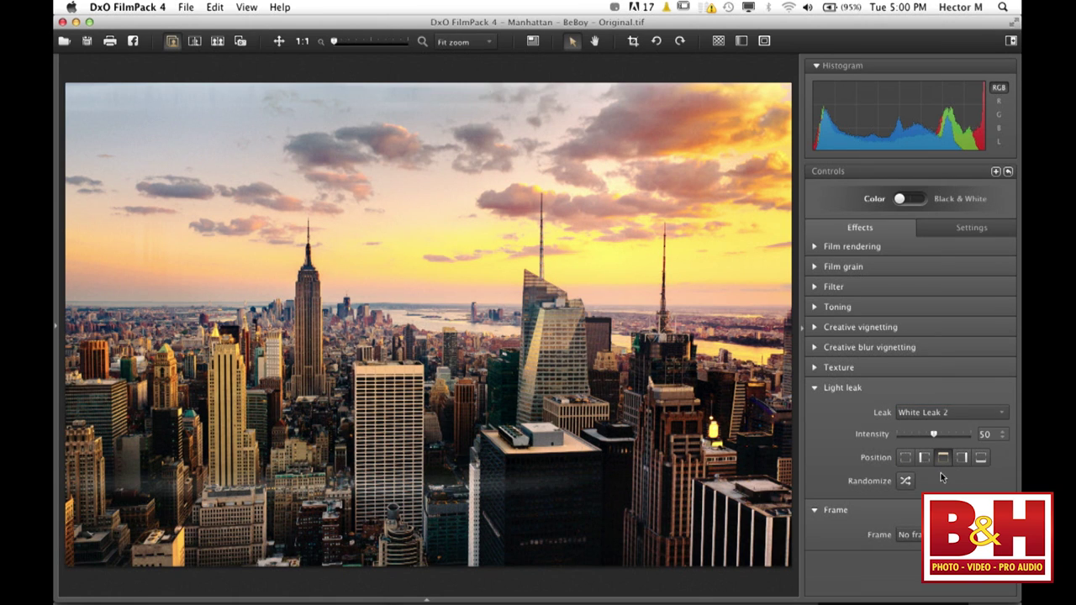
Add the White line frame around the Manhattan photo.
left_click(912, 534)
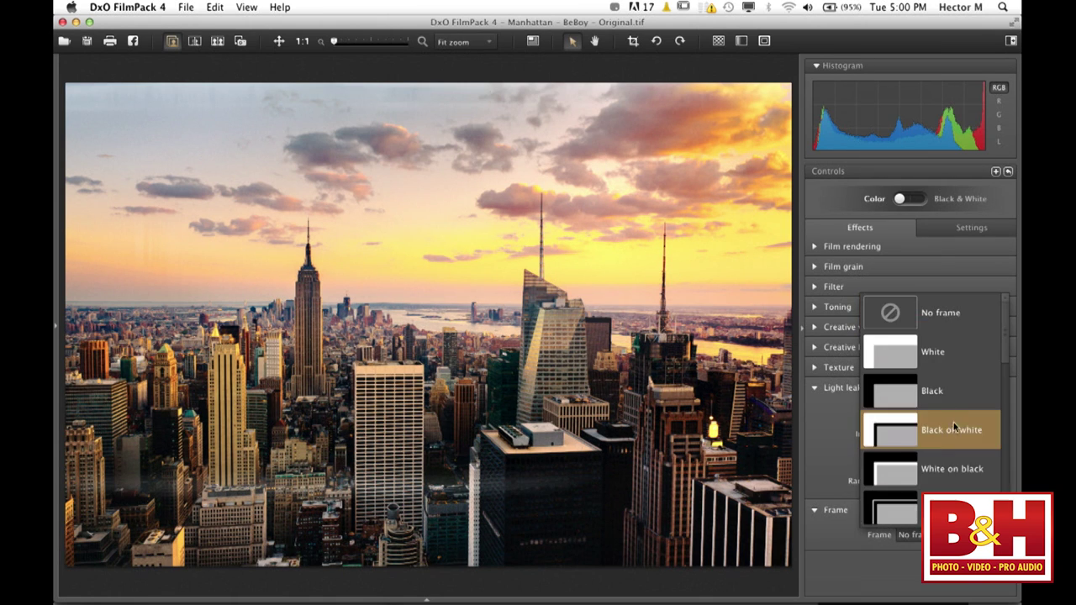
scroll(954, 417, "down", 3)
scroll(953, 412, "down", 5)
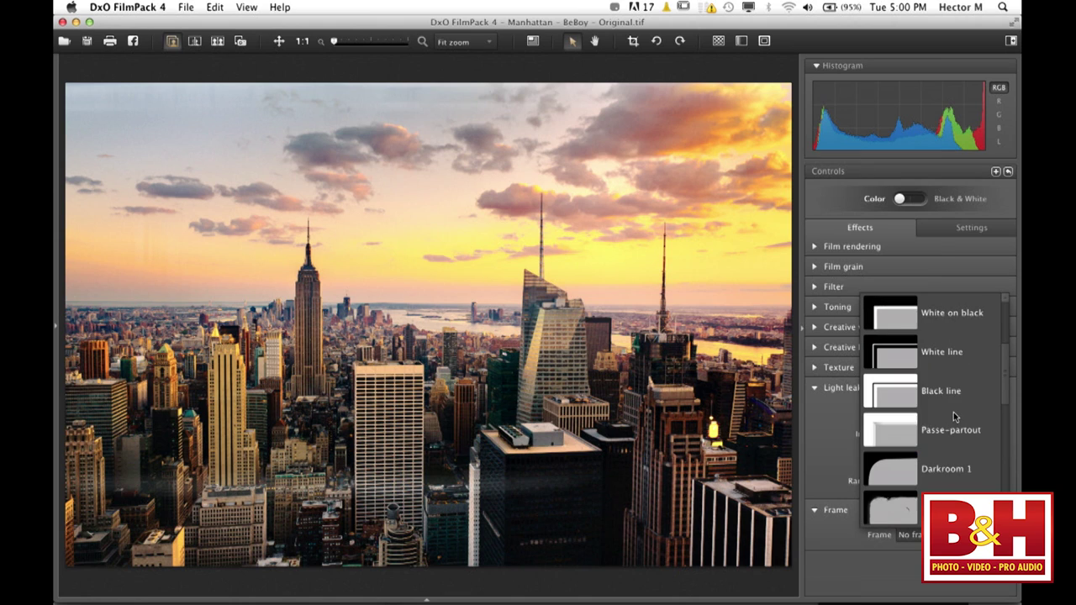
left_click(945, 363)
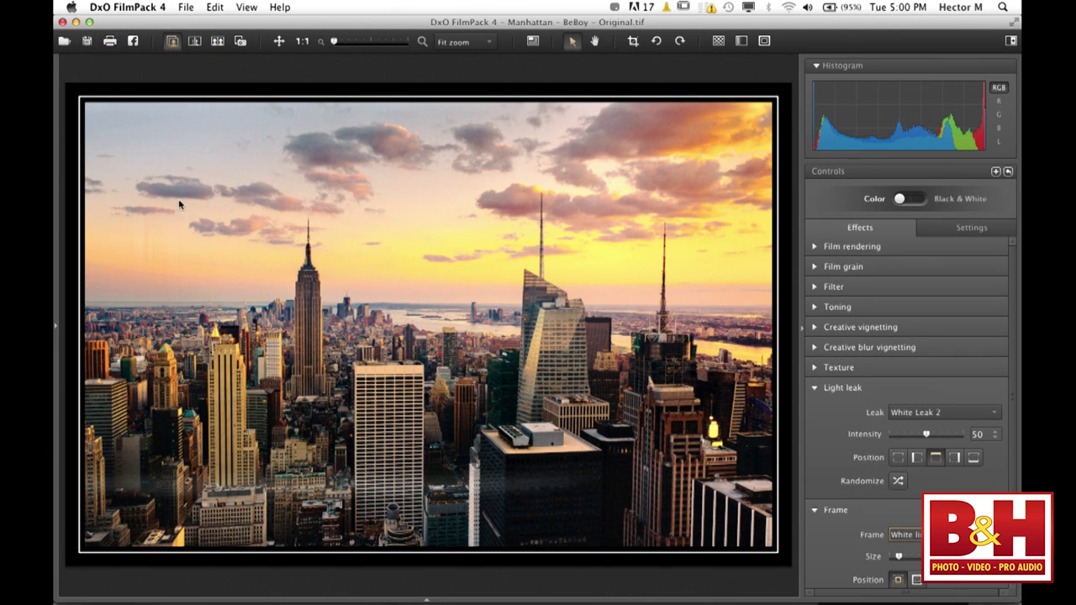
Compare the edited Manhattan photo repeatedly with its original version.
left_click(256, 190)
left_click(256, 188)
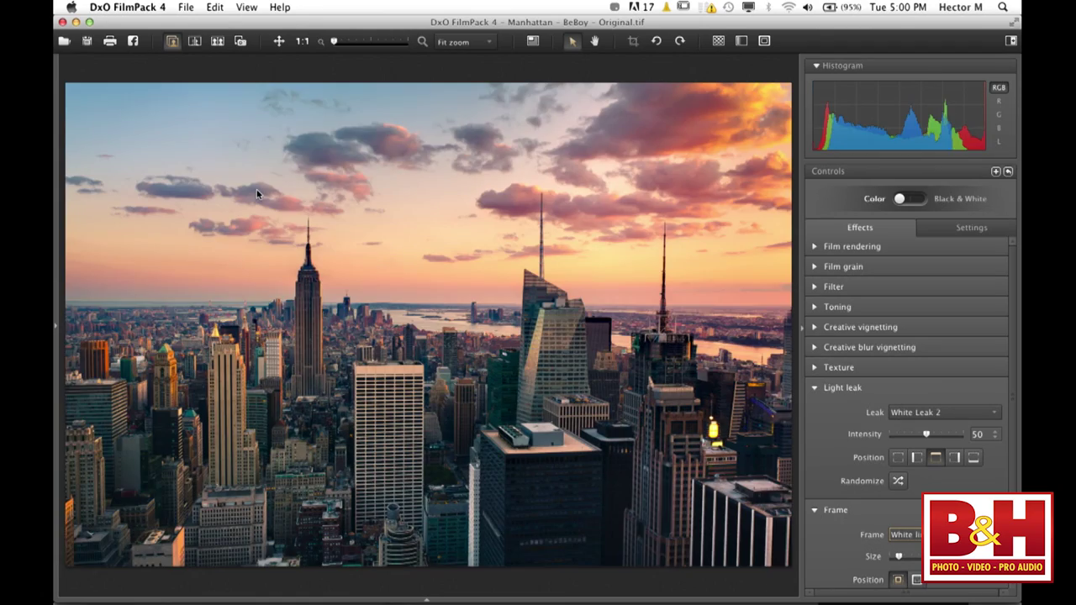
left_click(256, 189)
left_click(256, 188)
left_click(257, 188)
left_click(257, 188)
left_click(257, 189)
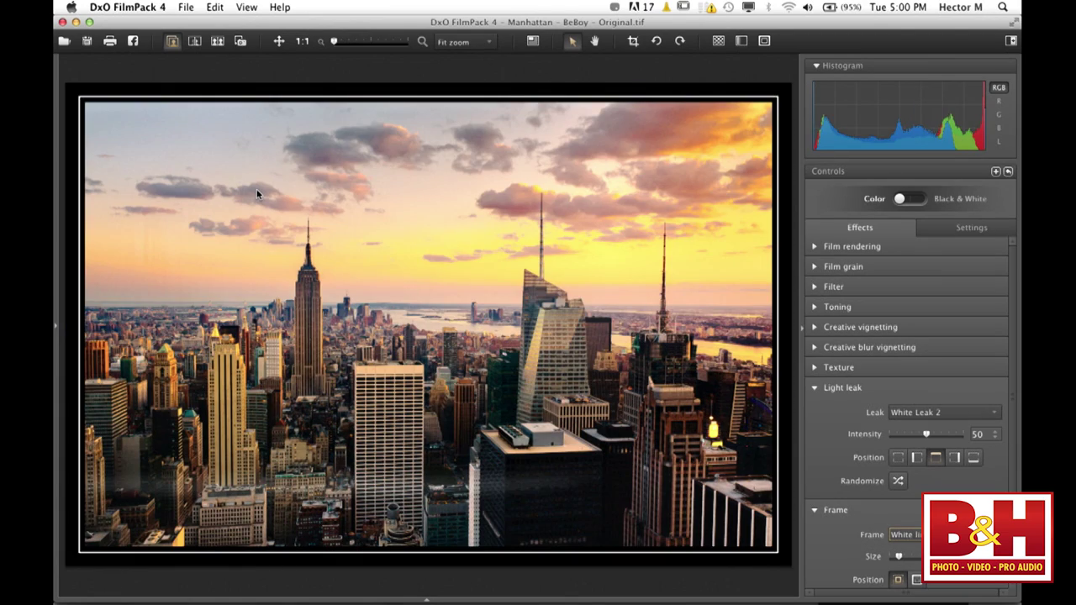
left_click(256, 188)
left_click(257, 188)
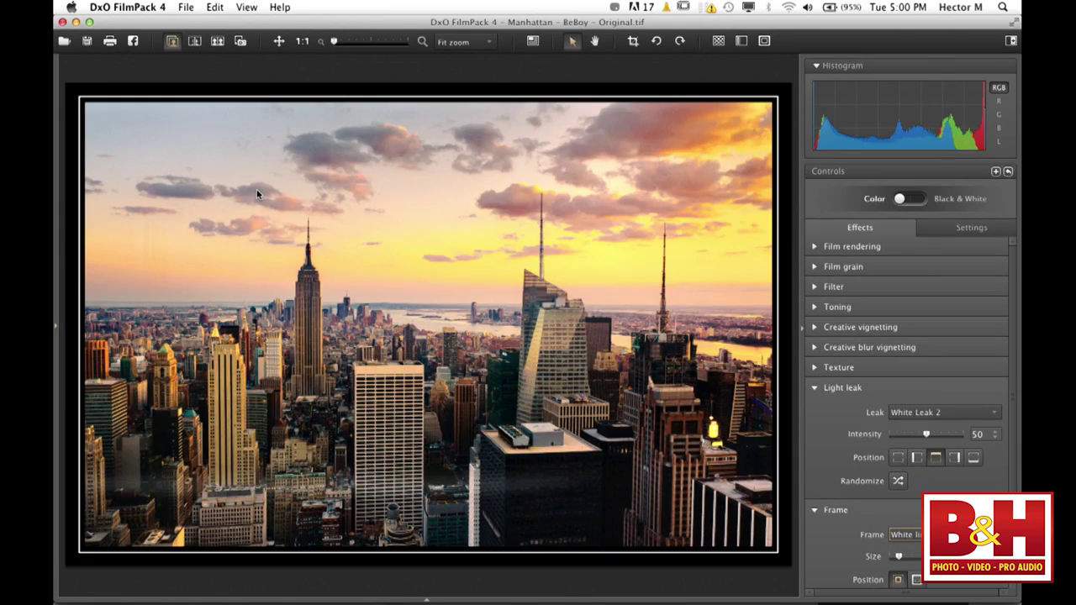
left_click(256, 188)
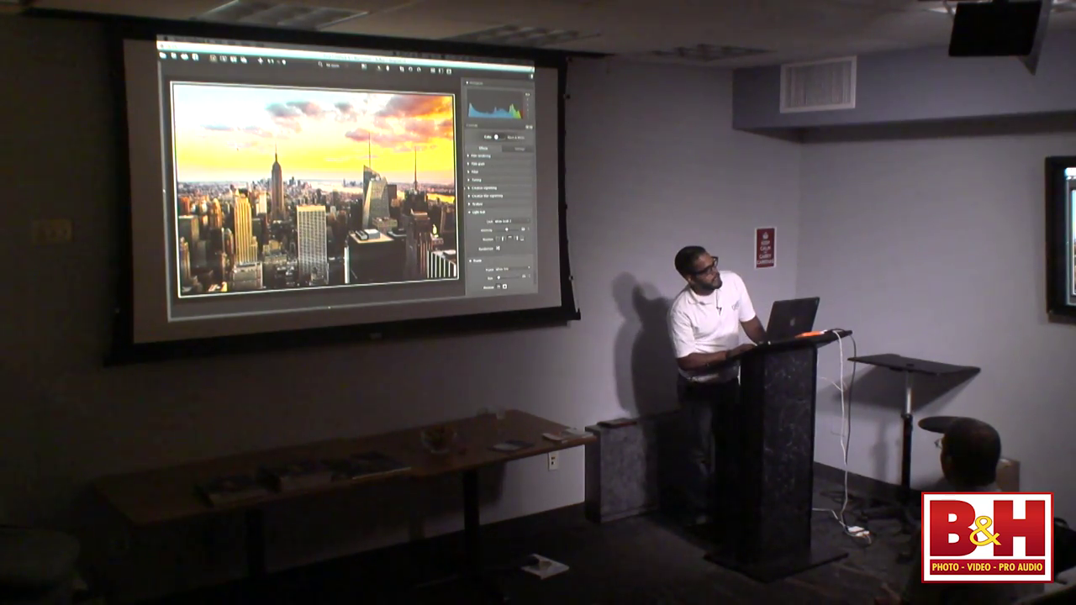
Switch to DxO ViewPoint 2 and open the sample photo of the white church with the bell tower.
mouse_move(382, 290)
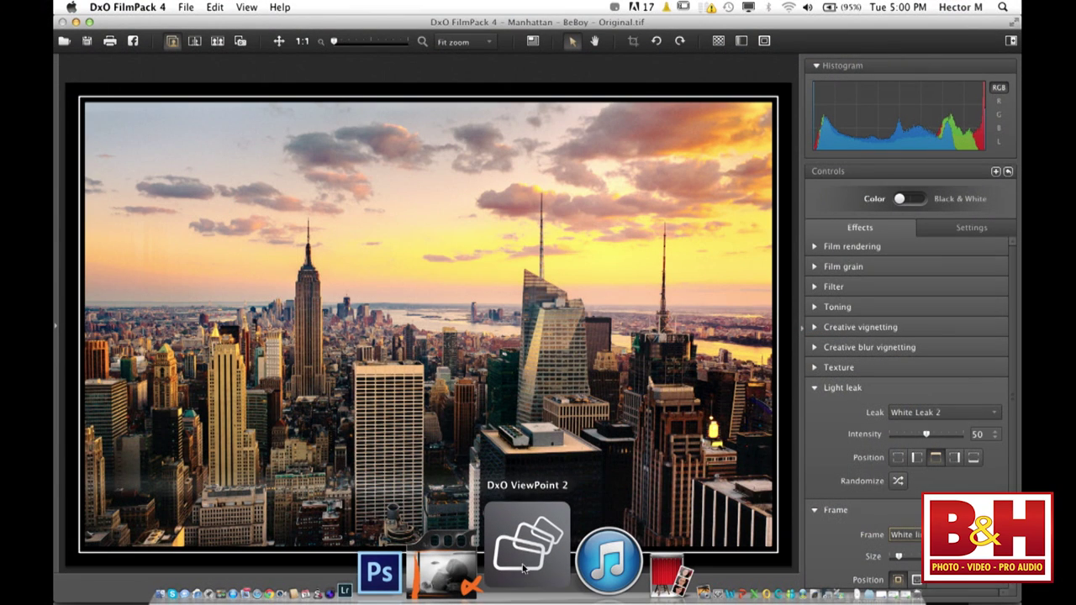
left_click(523, 567)
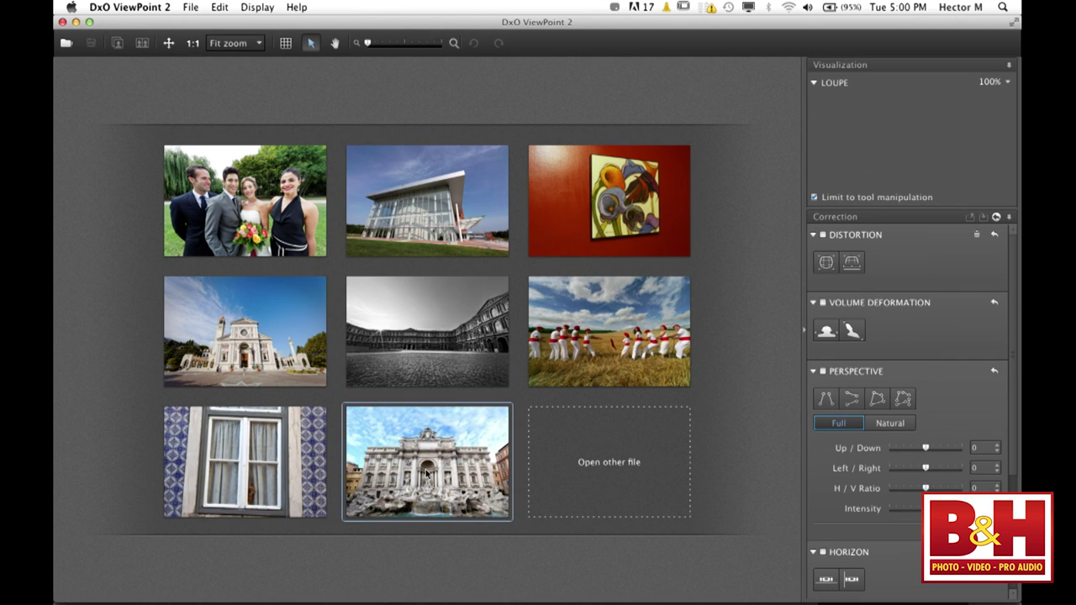
left_click(257, 339)
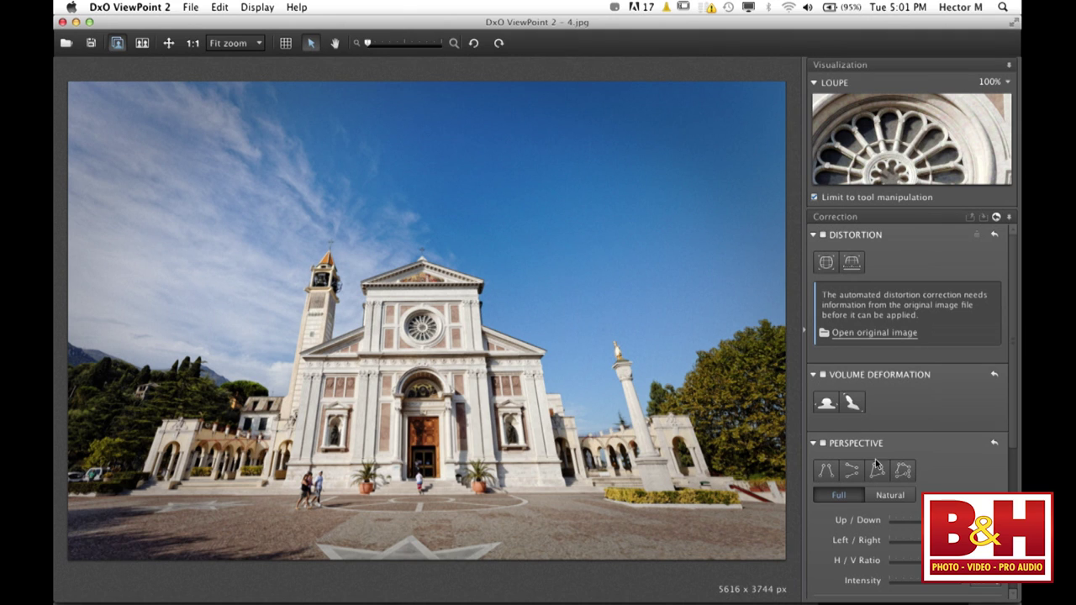
Straighten the church's converging verticals by aligning two perspective guide lines with both sides of the central facade and applying the correction.
left_click(835, 472)
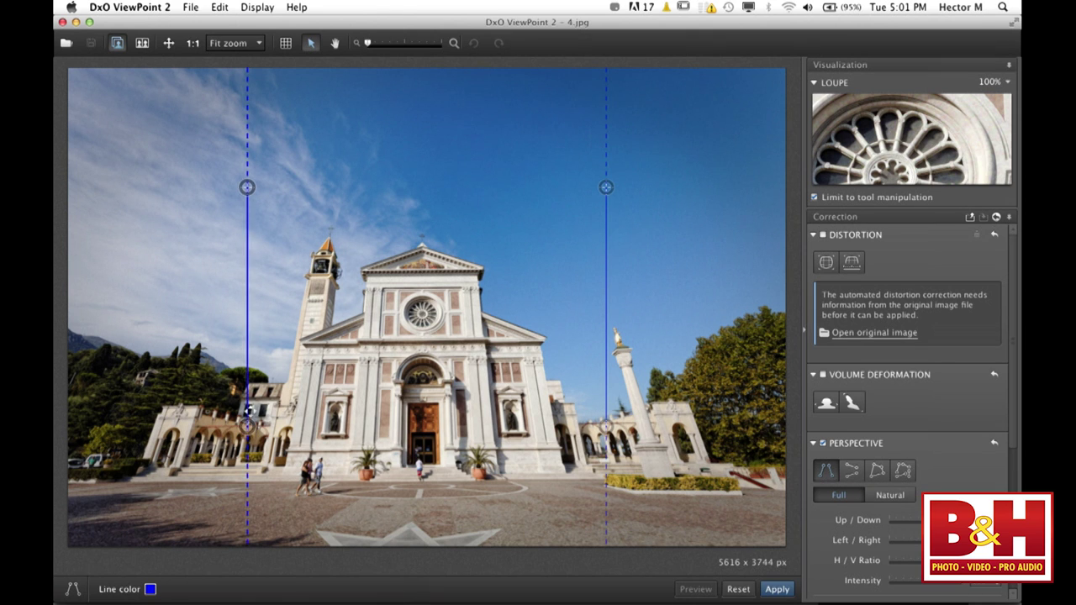
left_click(249, 421)
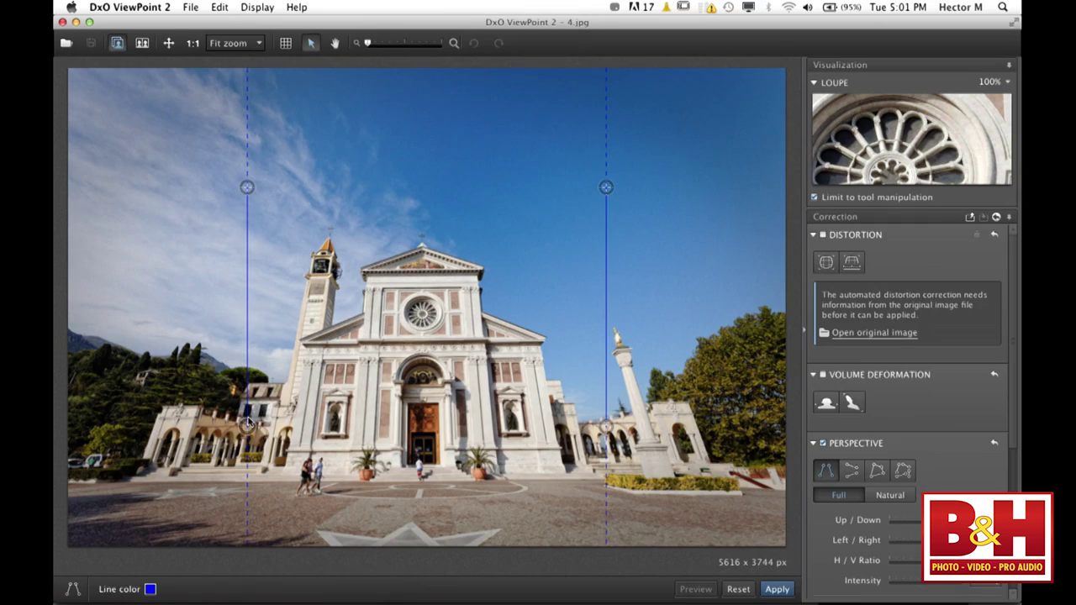
left_click_drag(247, 424, 361, 443)
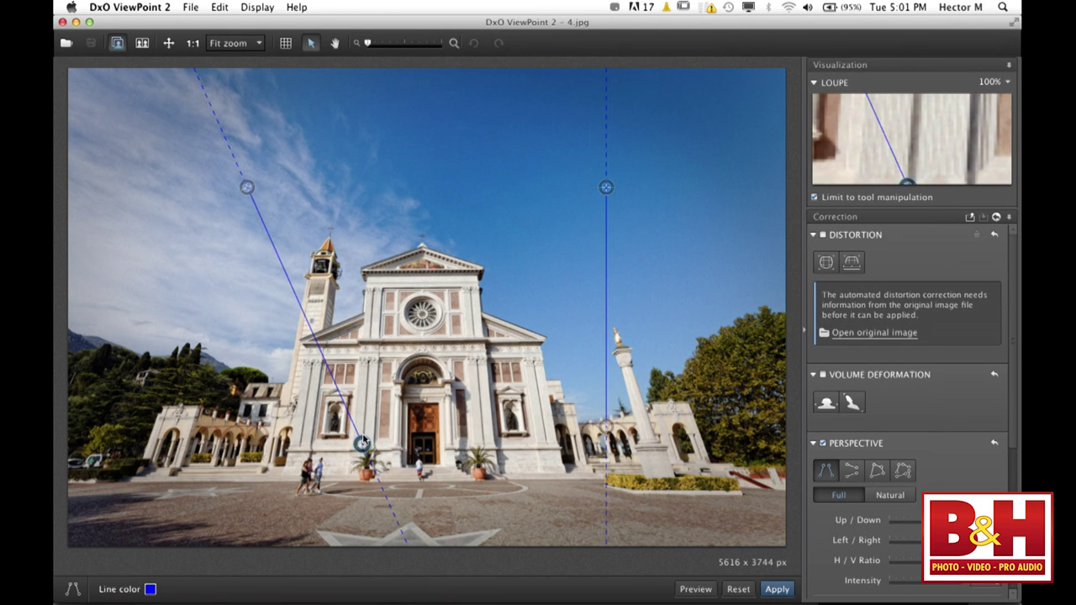
left_click_drag(246, 187, 376, 262)
left_click_drag(606, 427, 486, 447)
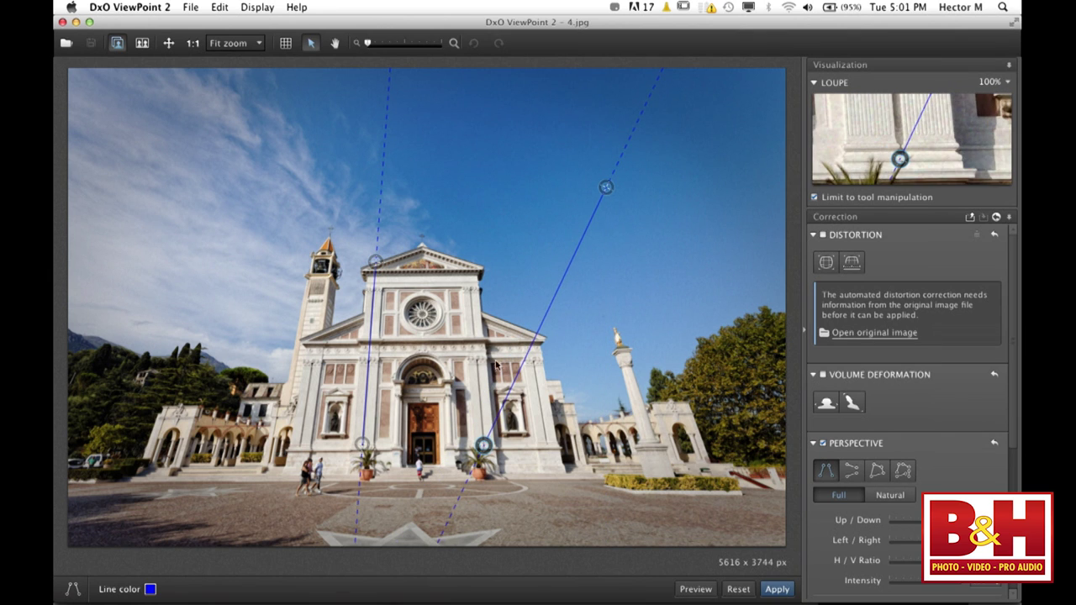
left_click_drag(606, 186, 469, 251)
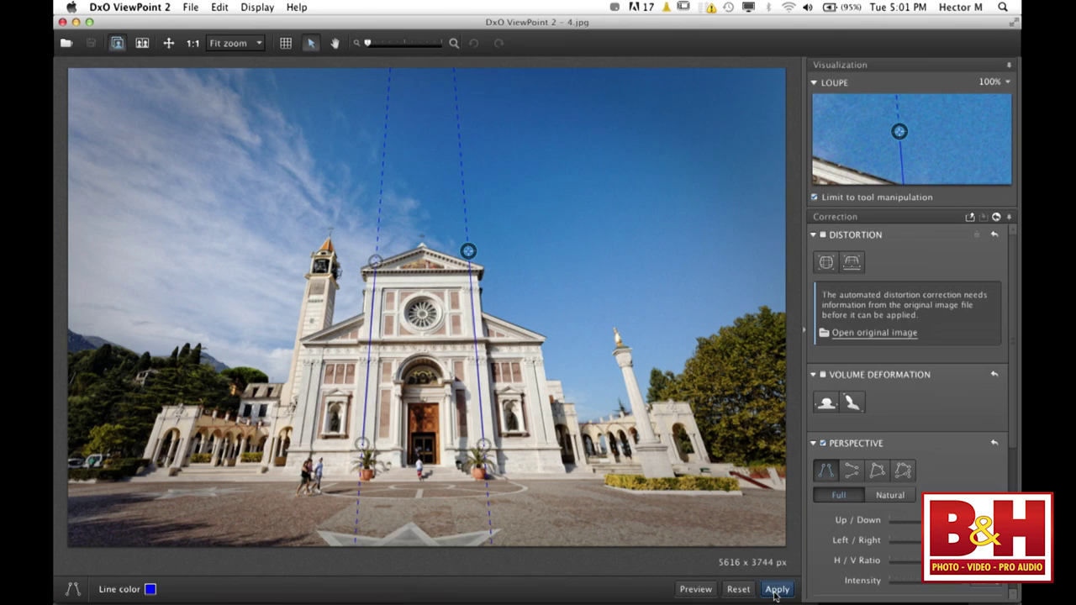
left_click(775, 590)
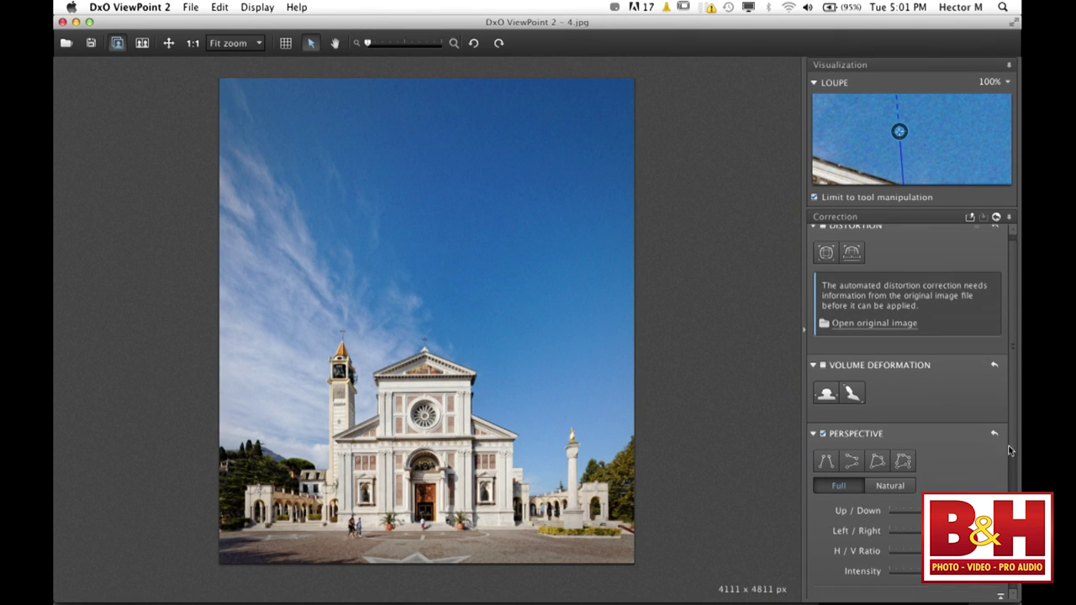
Crop the corrected church photo by lowering the crop's upper edge to just above the bell tower.
scroll(1009, 452, "down", 5)
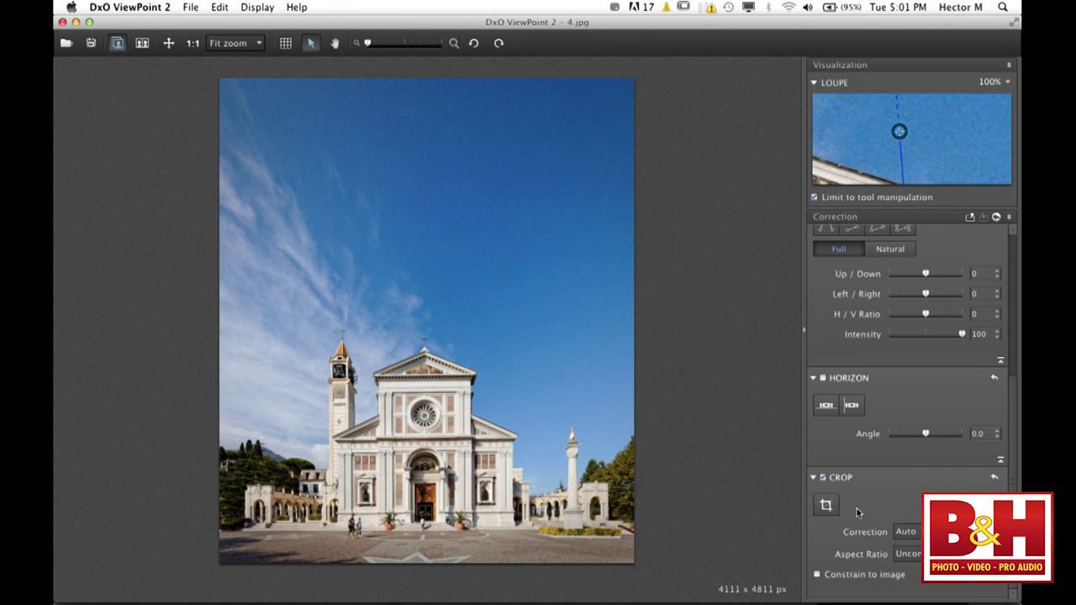
left_click(827, 505)
left_click_drag(423, 113, 411, 293)
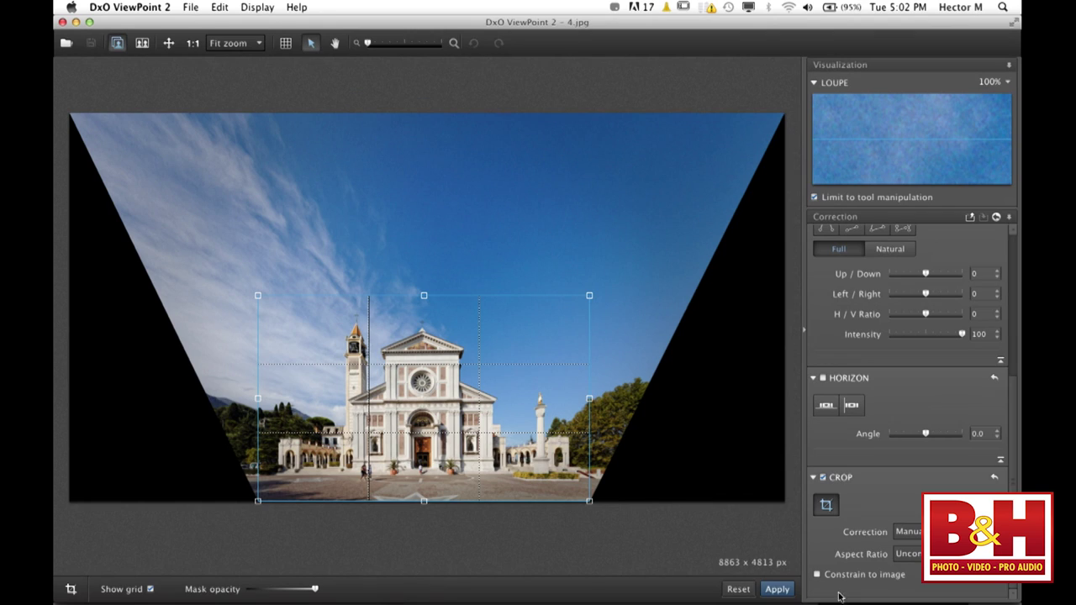
left_click(777, 589)
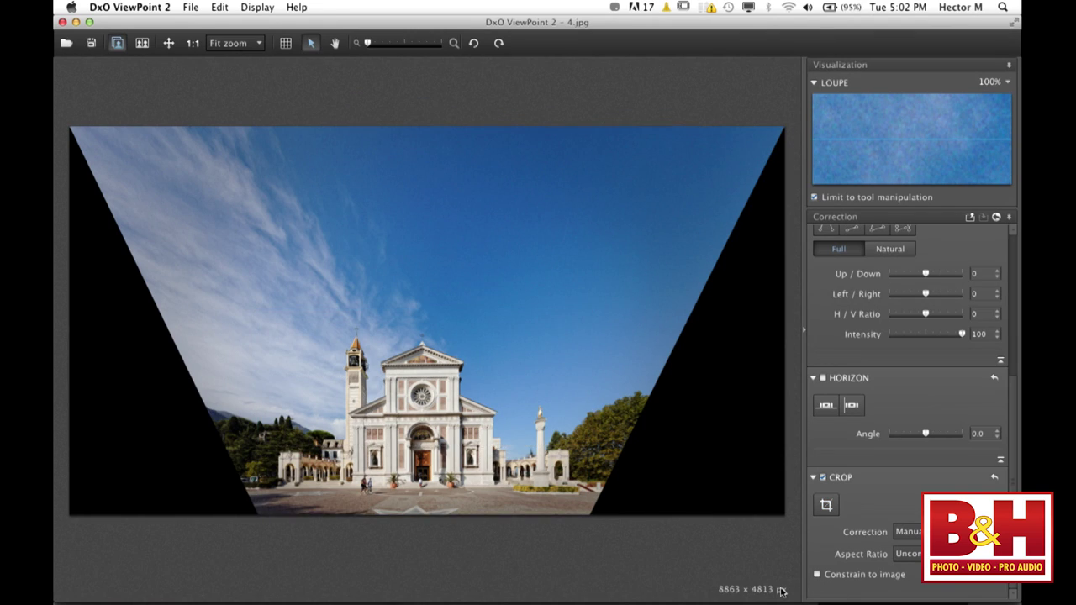
Compare the corrected and cropped church photo with its original version.
left_click(531, 338)
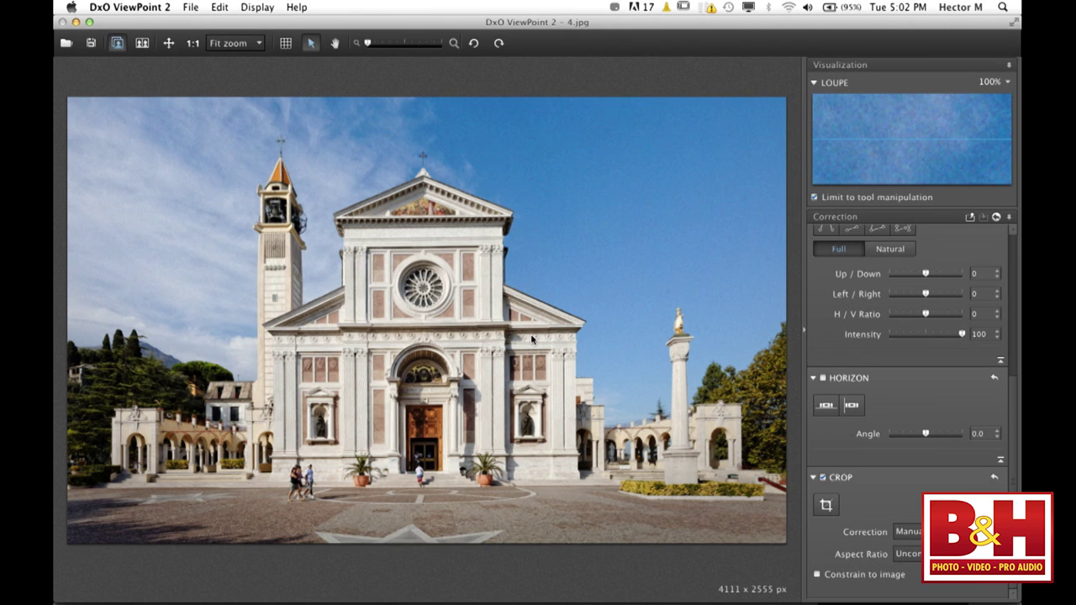
left_click(531, 339)
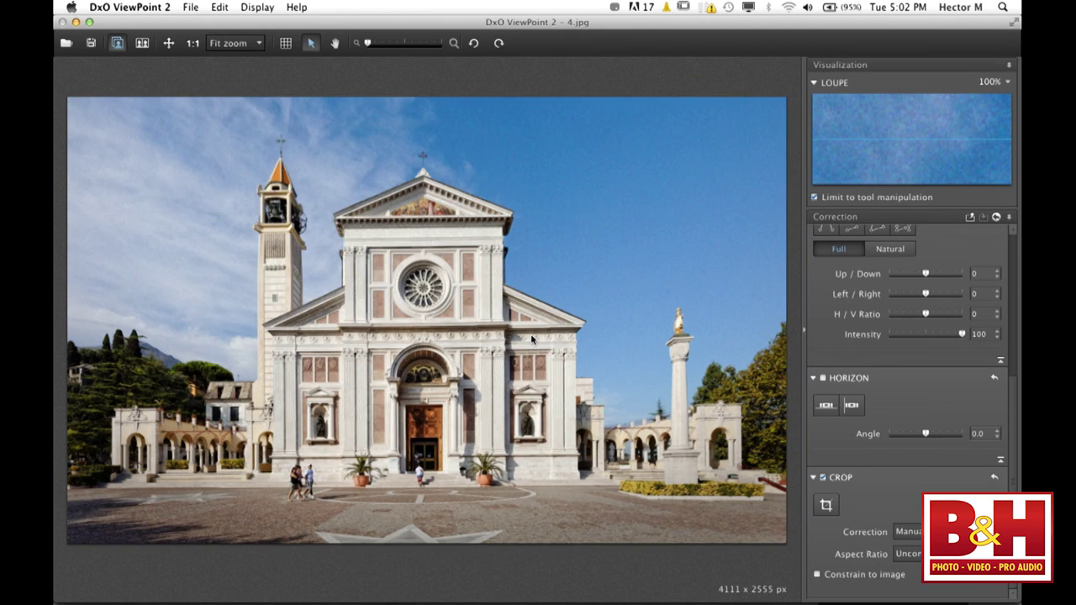
left_click(532, 339)
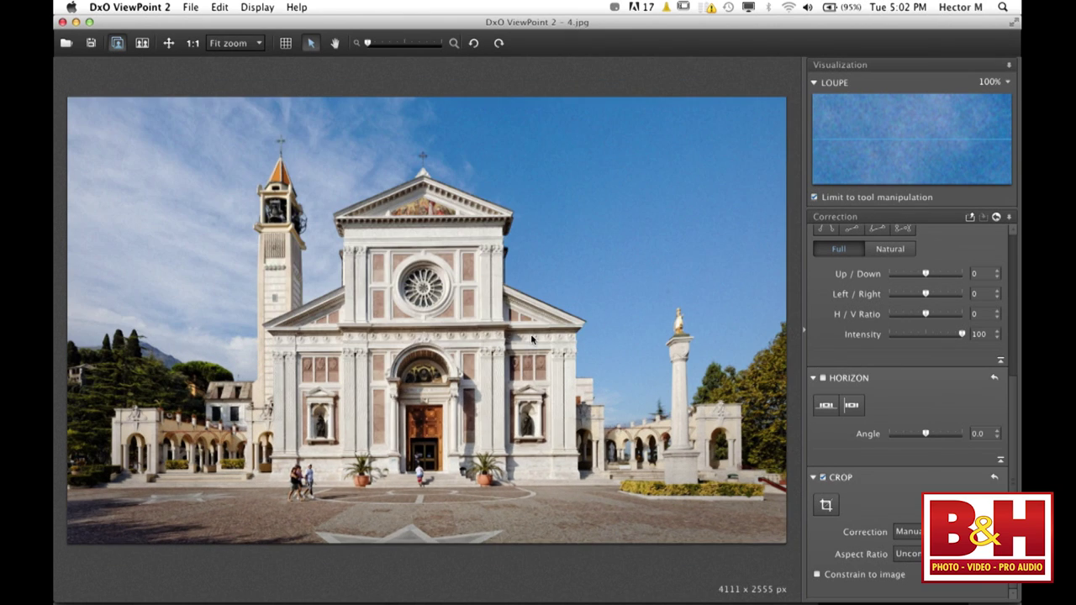
left_click(532, 339)
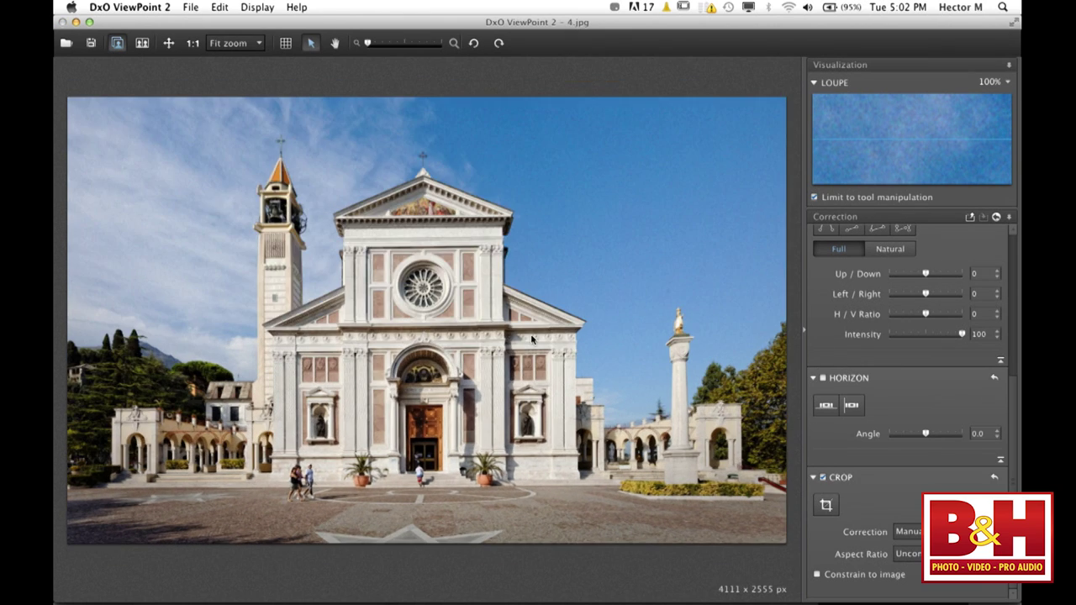
Open the sample photo 6.jpg, the flower painting hanging on a red wall.
left_click(531, 339)
left_click(66, 44)
left_click(559, 99)
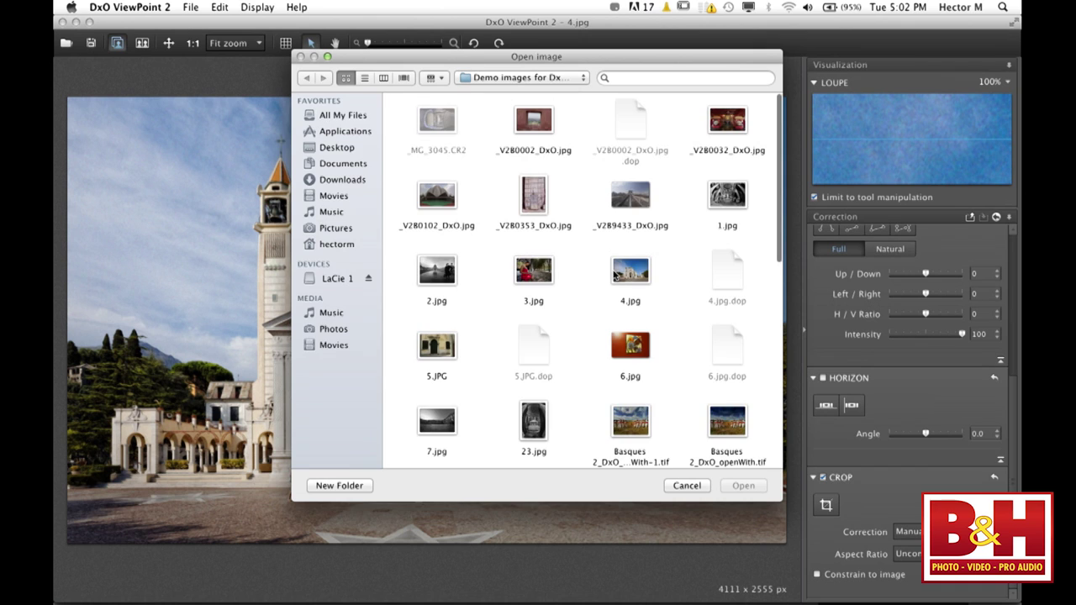
scroll(615, 275, "down", 3)
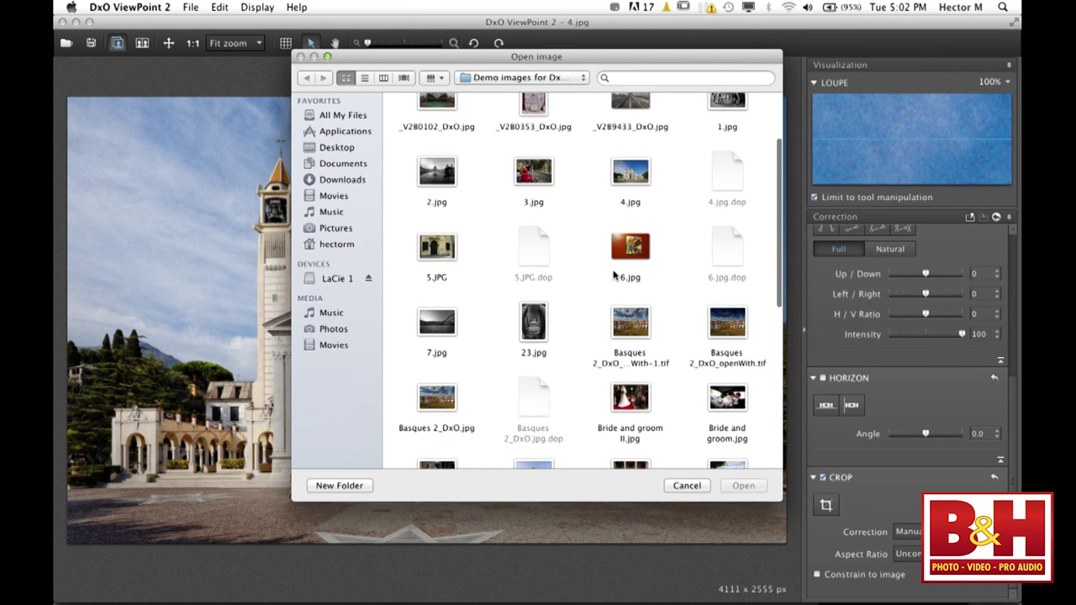
double_click(631, 241)
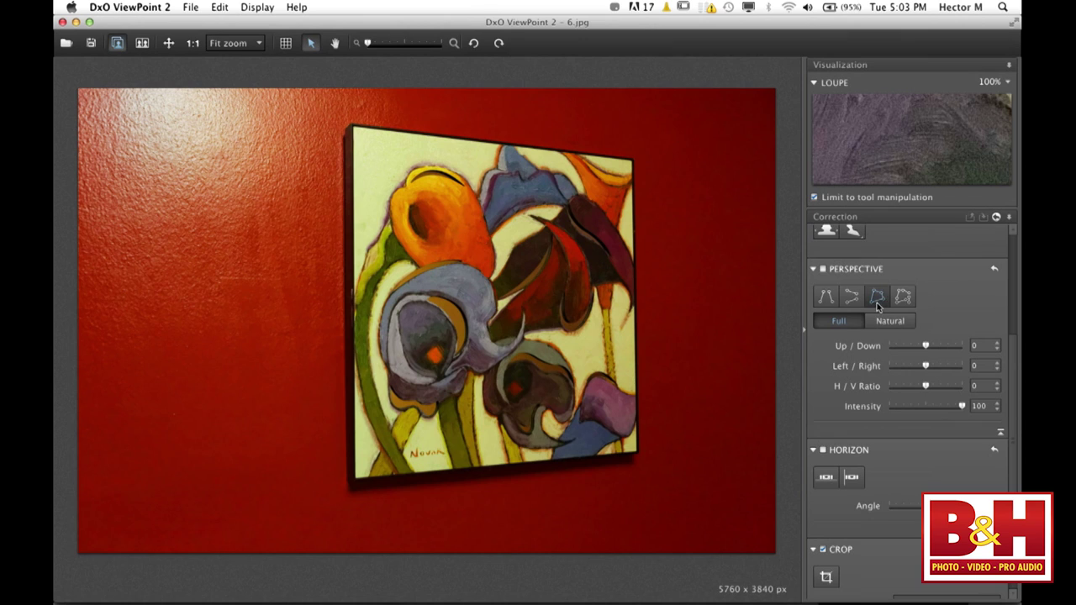
Square up the painting's perspective by placing the four-point rectangle's handles on the canvas corners and applying the correction.
left_click(877, 296)
left_click_drag(253, 423, 356, 467)
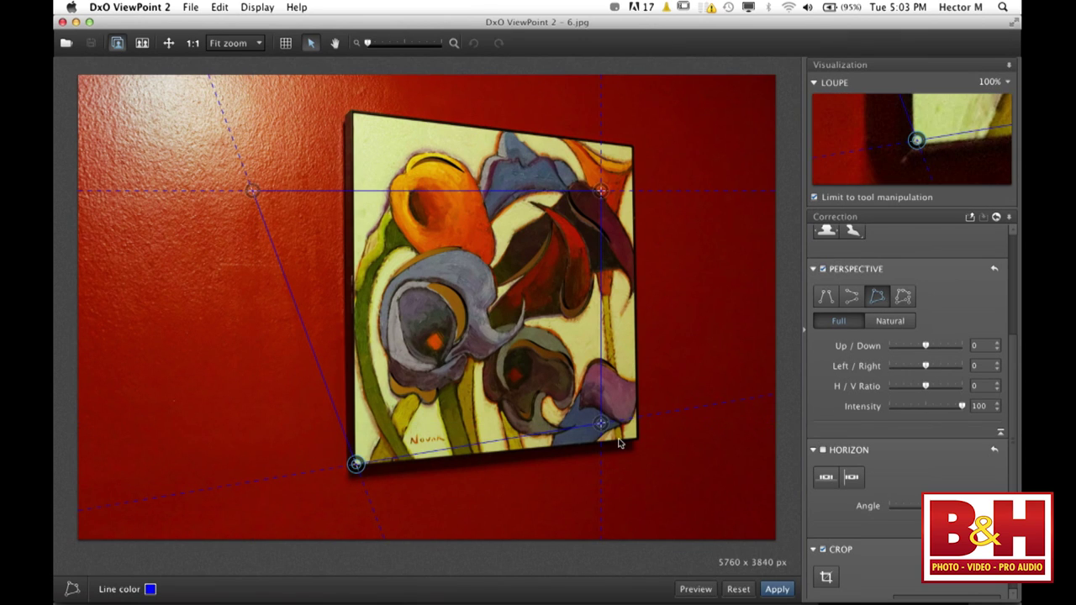
left_click_drag(600, 423, 639, 438)
left_click_drag(602, 191, 632, 149)
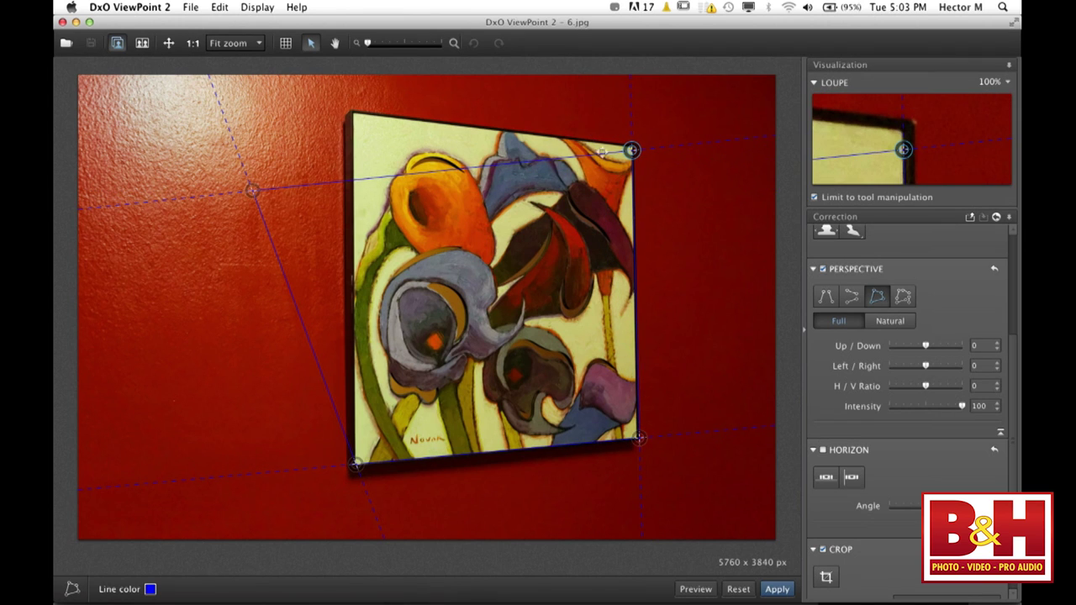
mouse_move(261, 185)
left_mouse_down()
mouse_move(377, 120)
mouse_move(346, 115)
left_mouse_up()
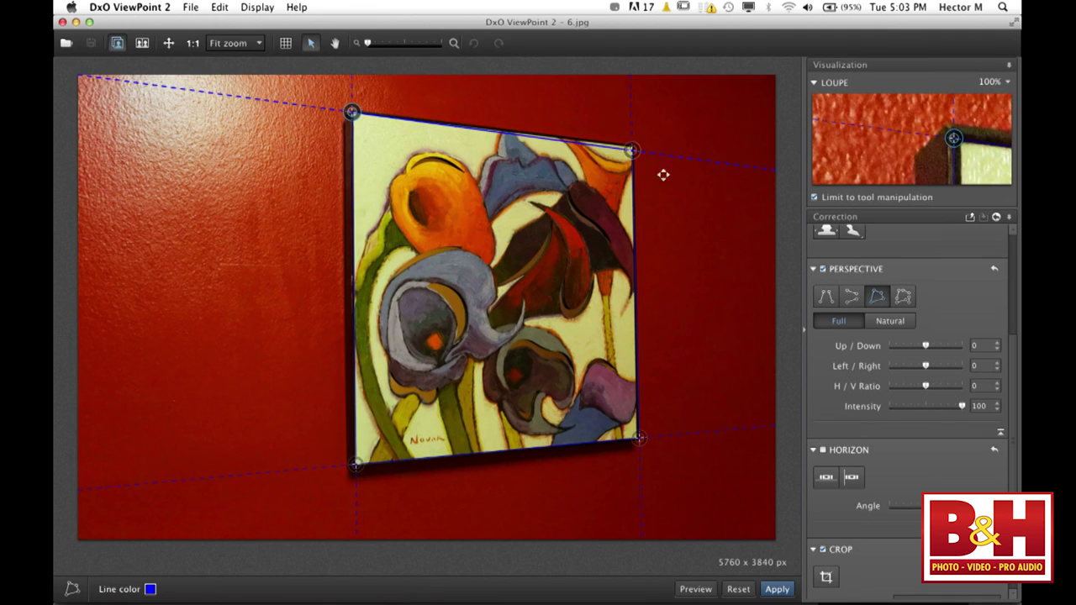
left_click_drag(632, 150, 631, 148)
left_click(788, 591)
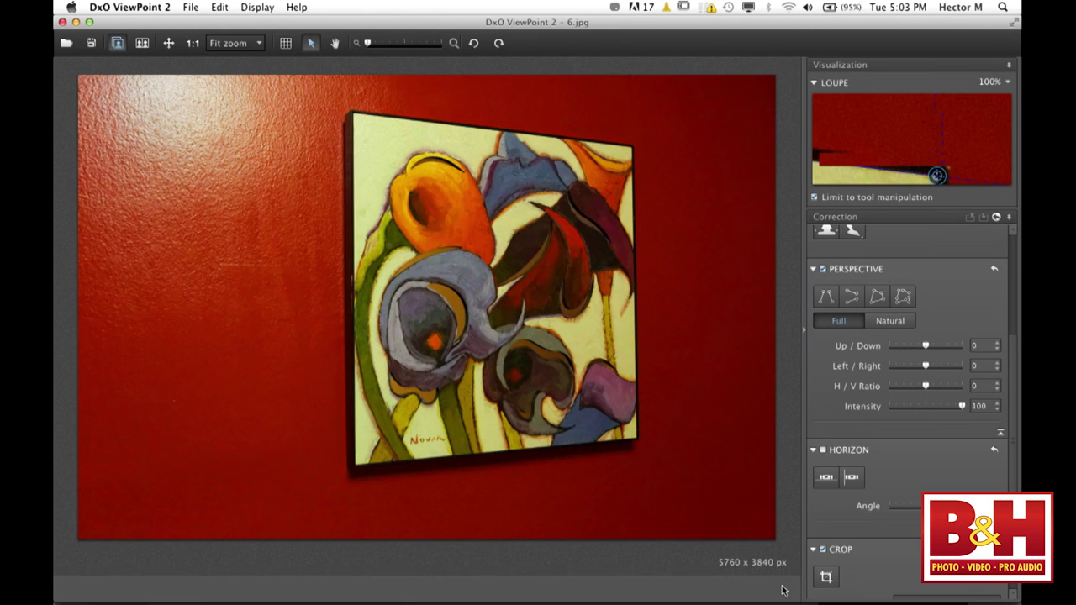
Crop the corrected photo tightly around the painting to about 3064 x 3138 px, leaving a narrow red border.
left_click(826, 577)
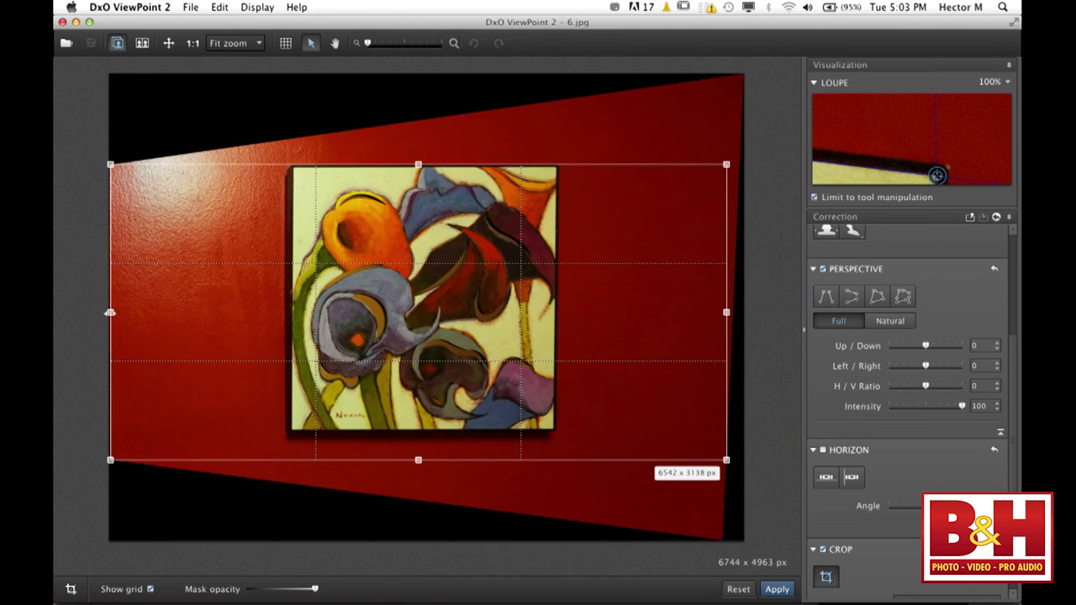
left_click_drag(110, 312, 276, 312)
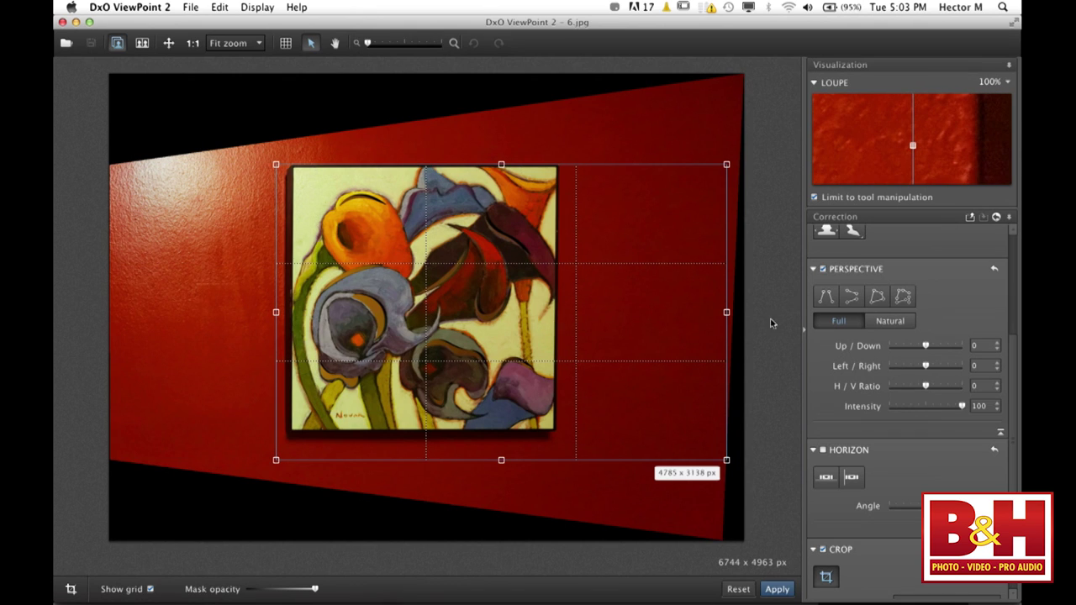
left_click_drag(734, 312, 565, 319)
left_click_drag(463, 331, 463, 321)
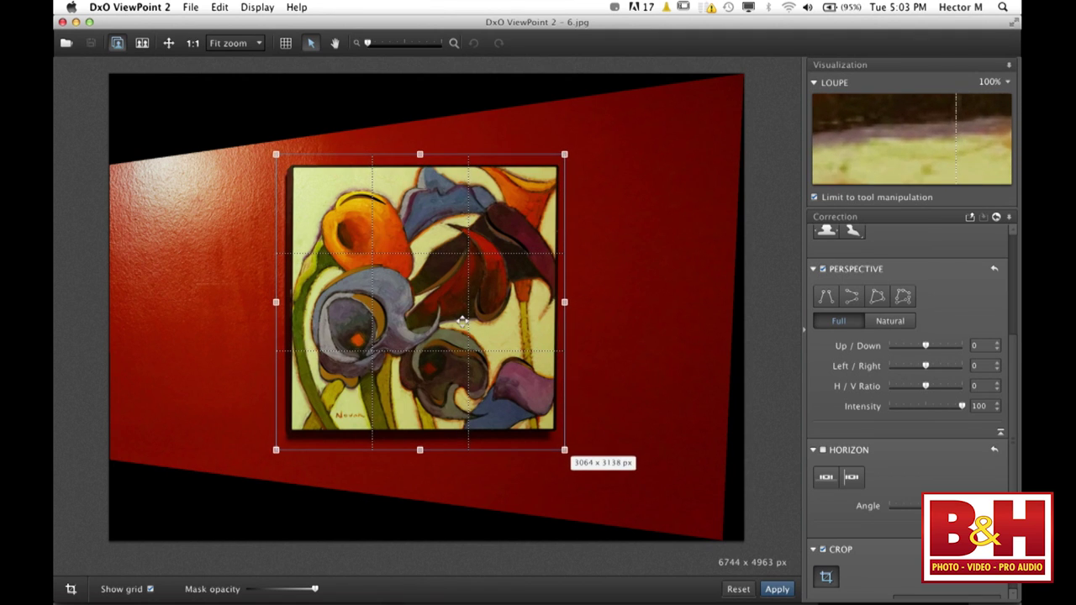
left_click(776, 590)
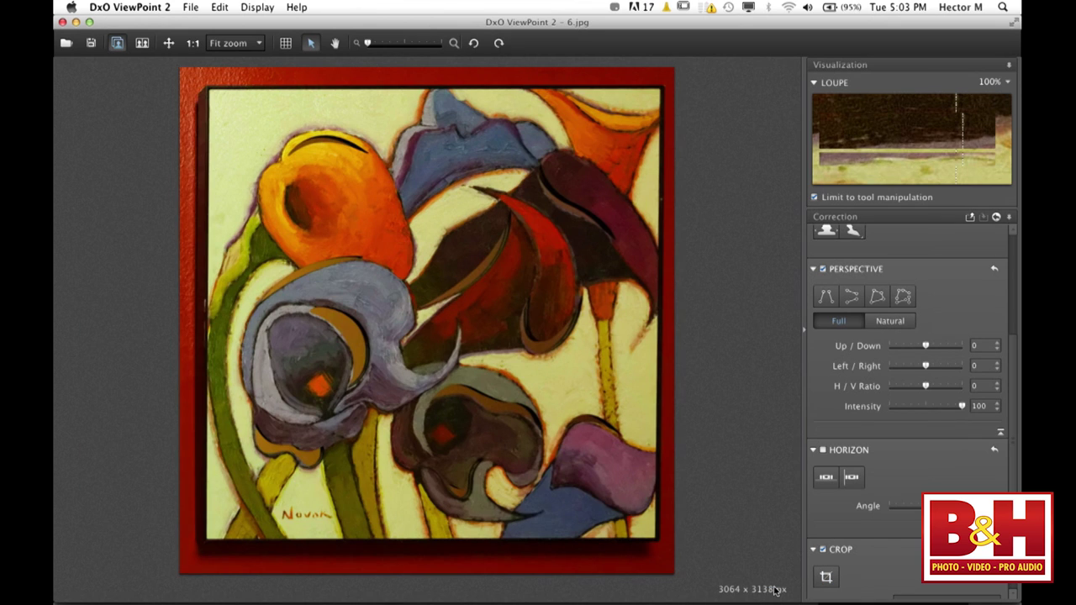
Compare the straightened, cropped painting with its original version several times.
key("d")
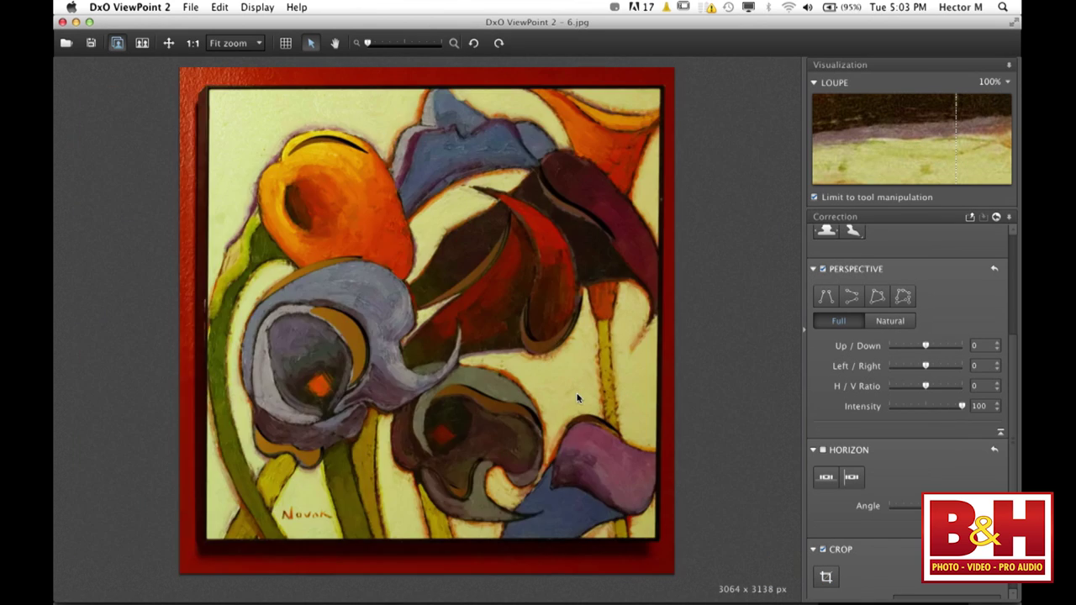
key("d")
key("d")
key("d")
key("d")
key("d")
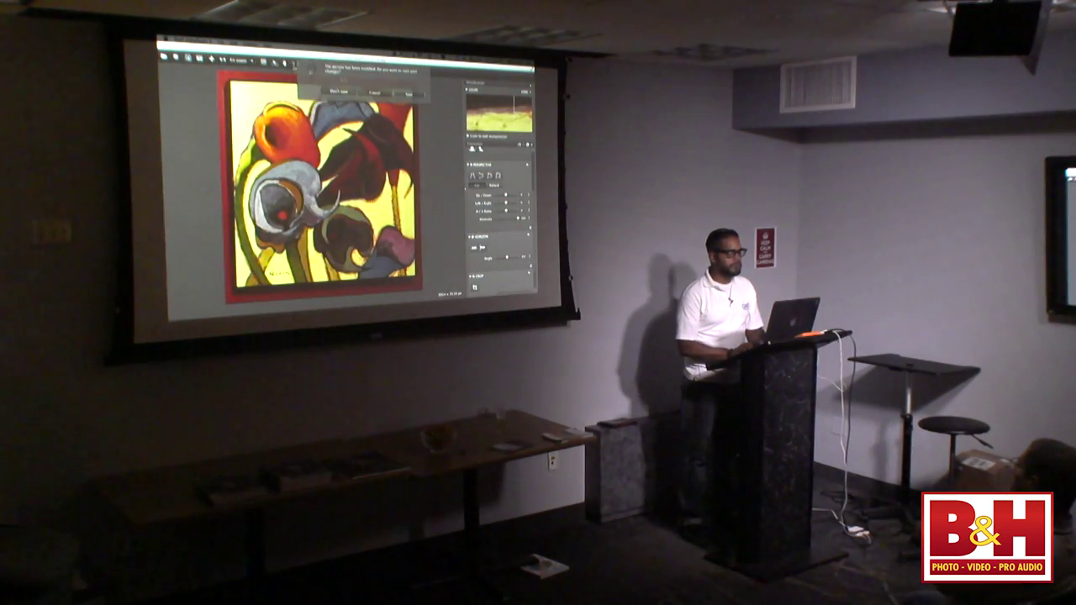
Open the sample photo Nanocenter.jpg of the glass-fronted building.
key("super+o")
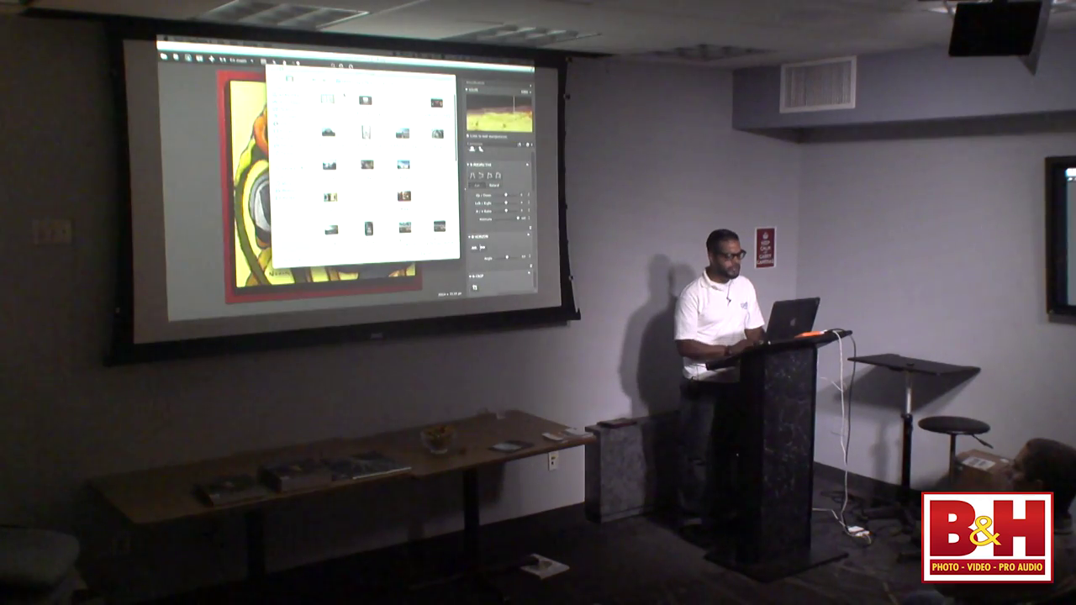
left_click(405, 179)
key("Return")
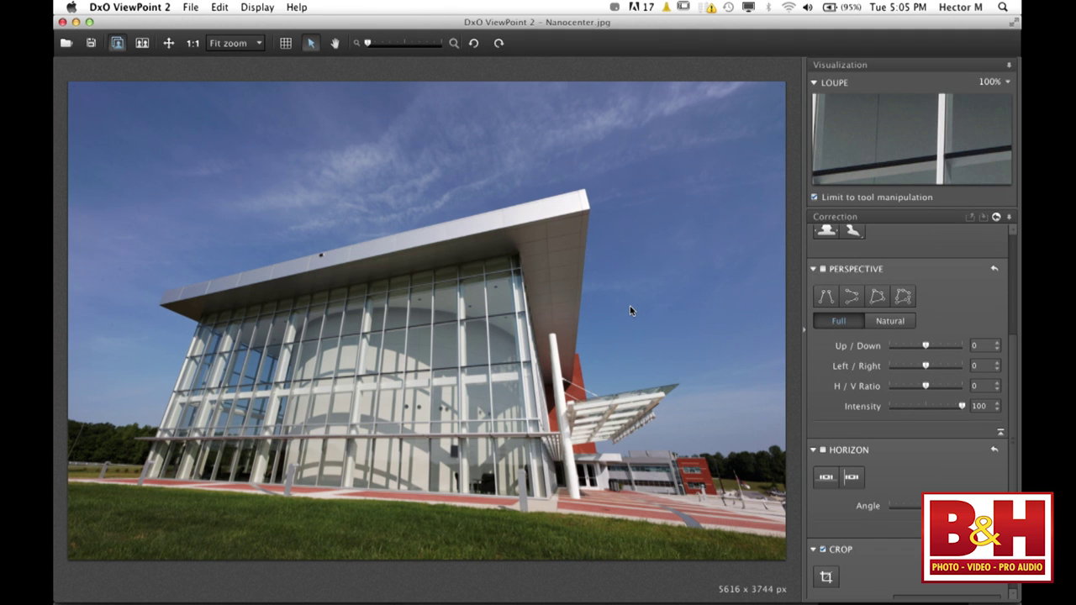
Place the four-point perspective rectangle's handles on the corners of the building's glass facade.
left_click(877, 296)
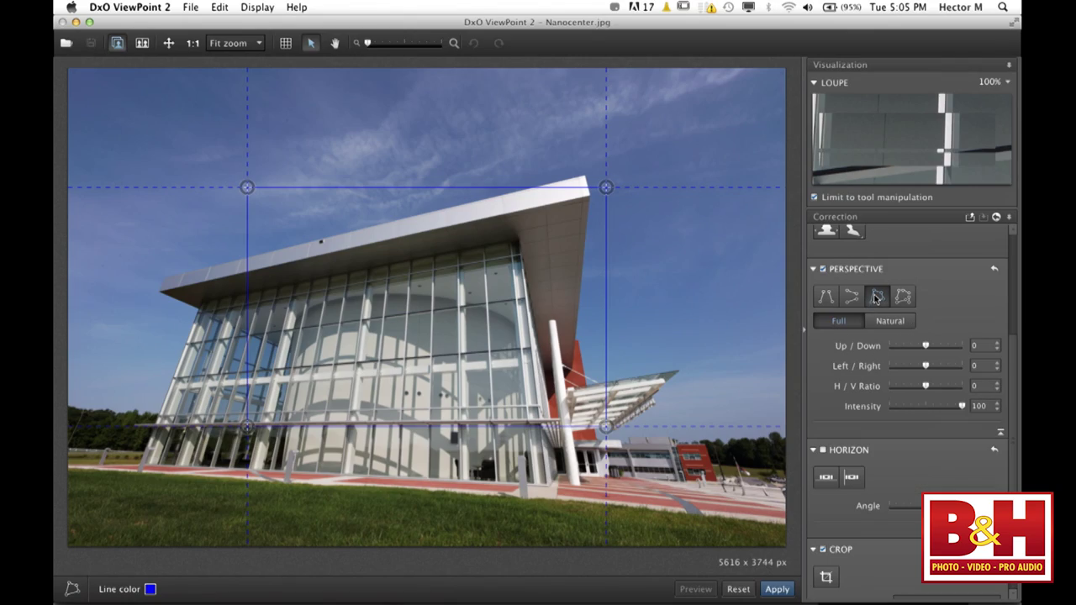
left_click_drag(247, 427, 135, 470)
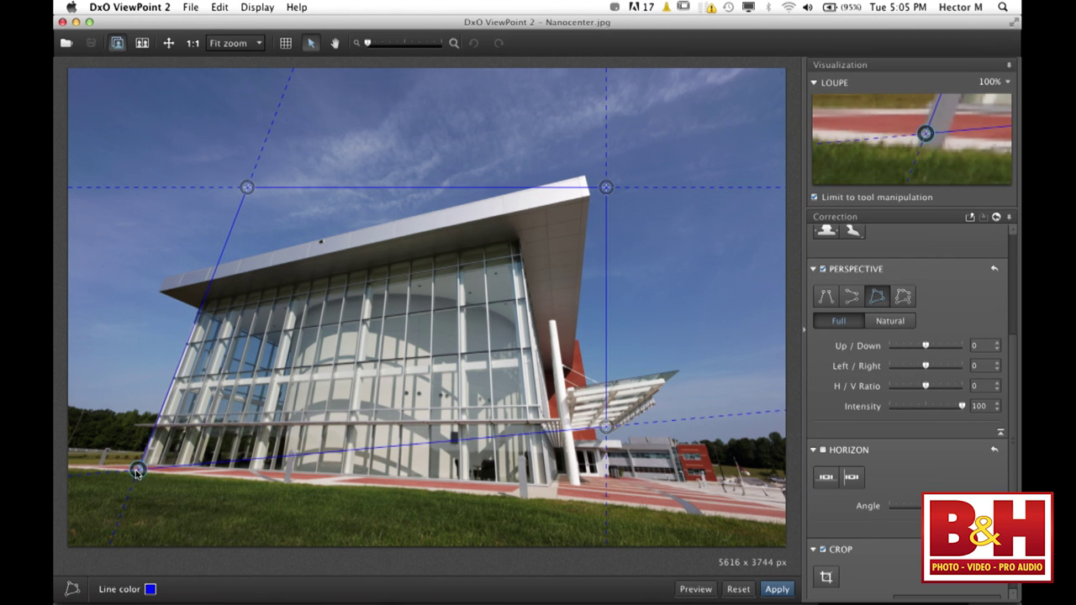
left_click_drag(606, 427, 552, 488)
left_click_drag(612, 185, 519, 239)
left_click_drag(246, 187, 203, 295)
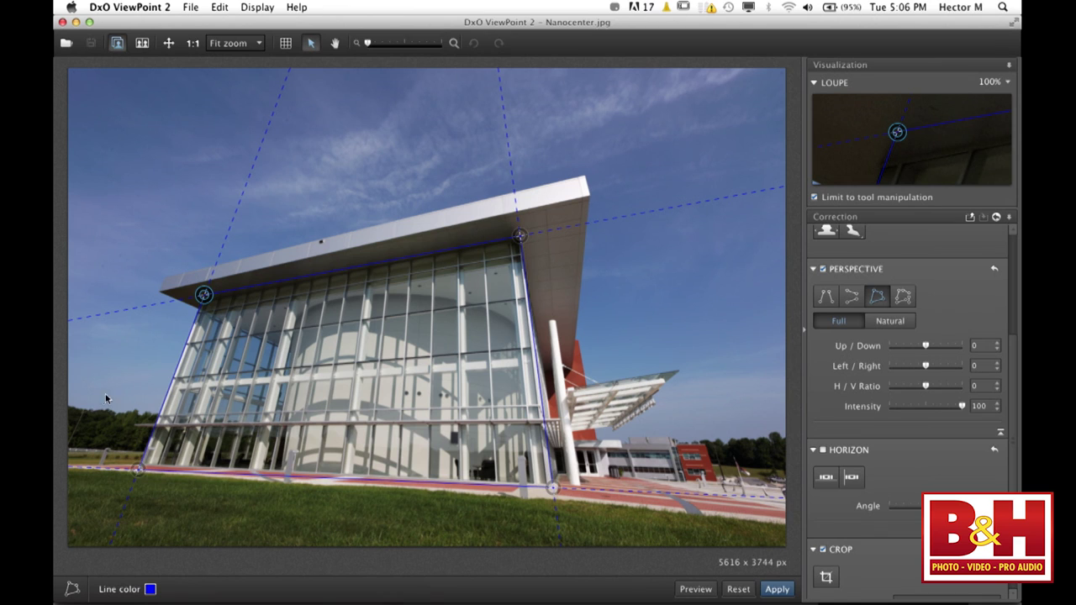
Fine-tune the rectangle's handles against the glass facade's corners using the loupe and apply the perspective correction.
left_click(138, 470)
left_click_drag(139, 472, 140, 471)
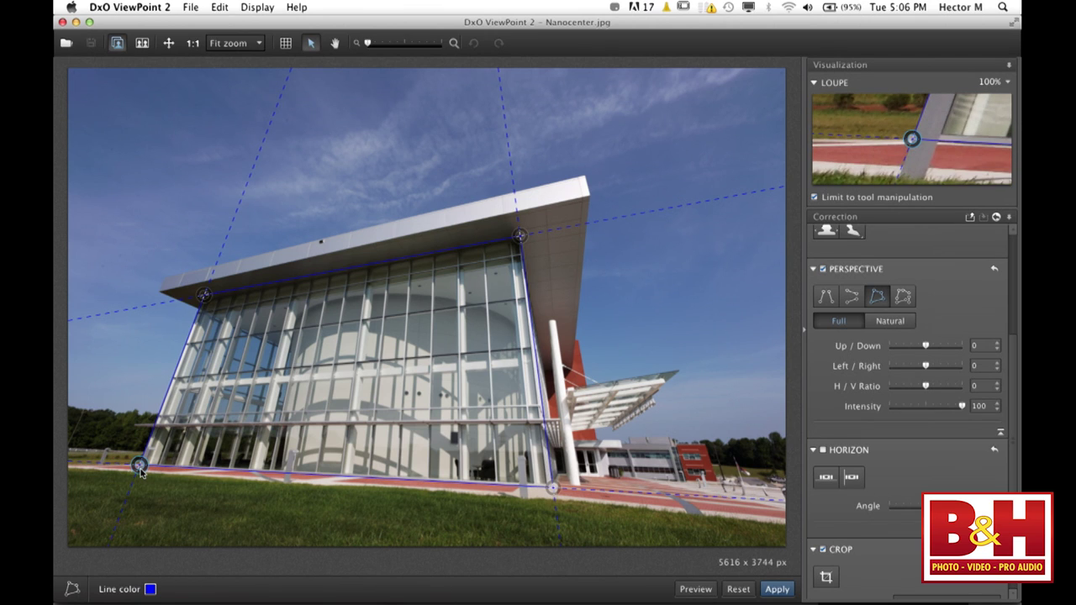
left_click_drag(553, 486, 549, 488)
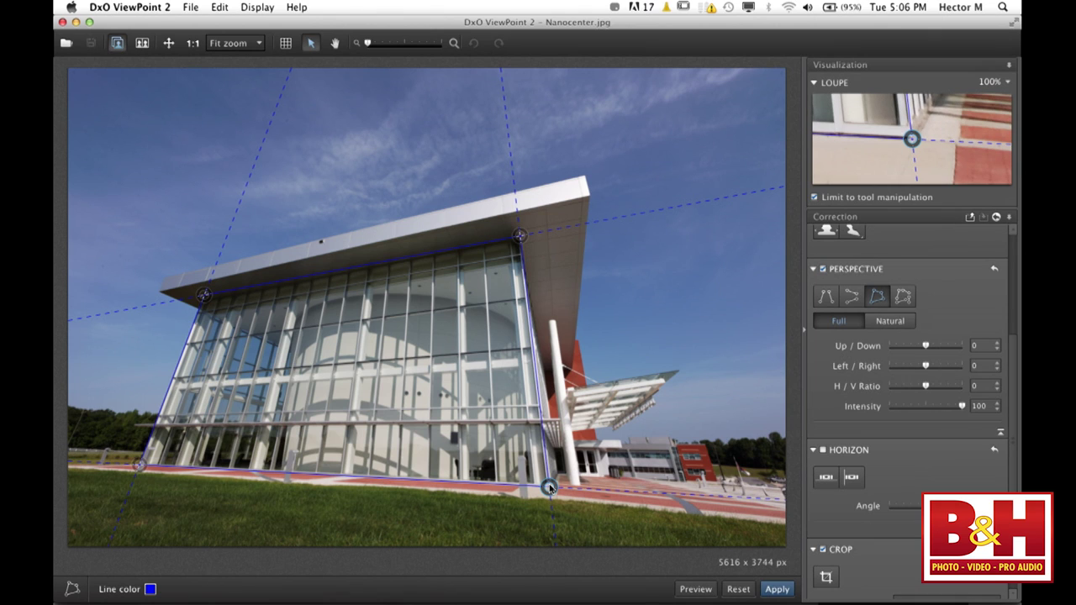
left_click(520, 236)
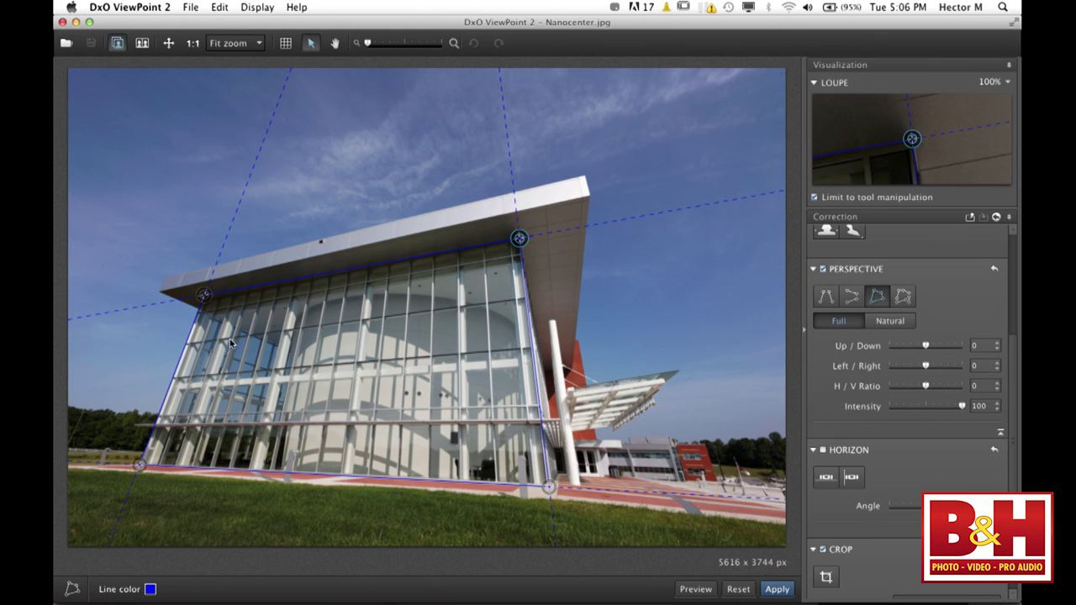
left_click(204, 295)
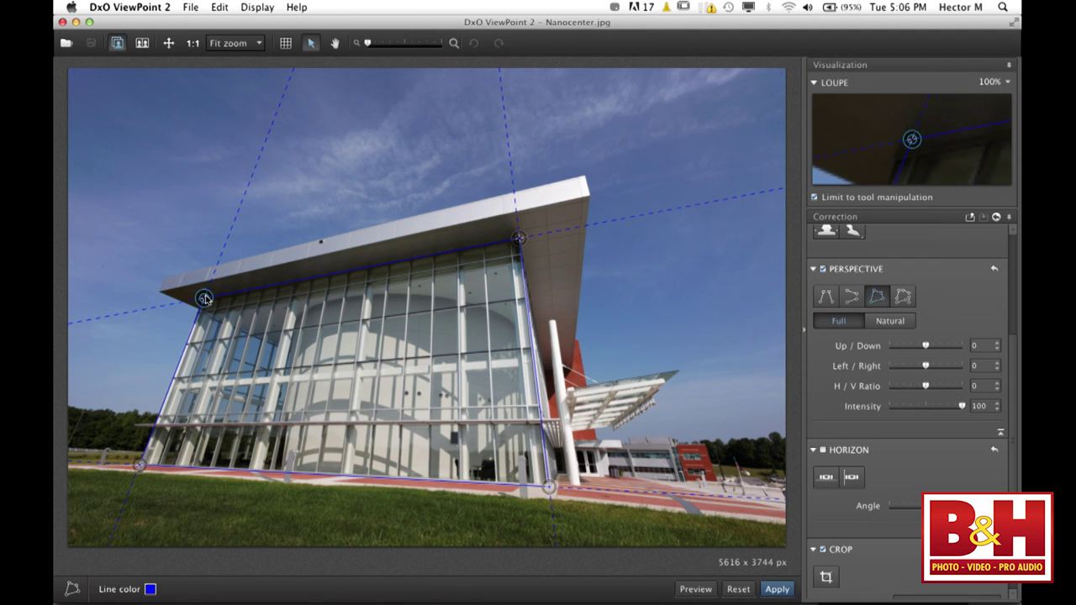
left_click_drag(204, 299, 206, 301)
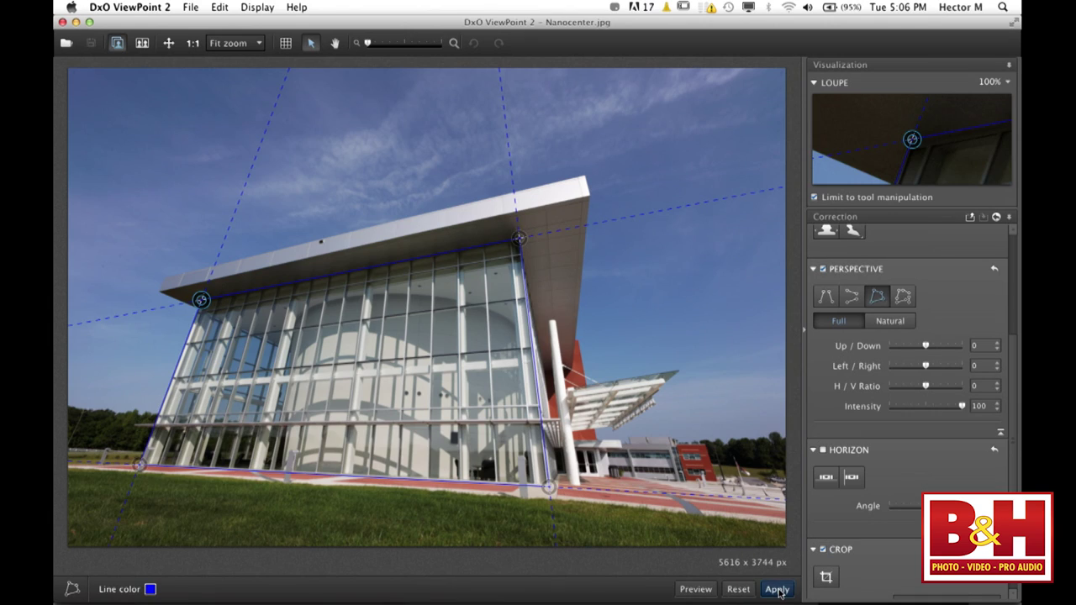
left_click(777, 589)
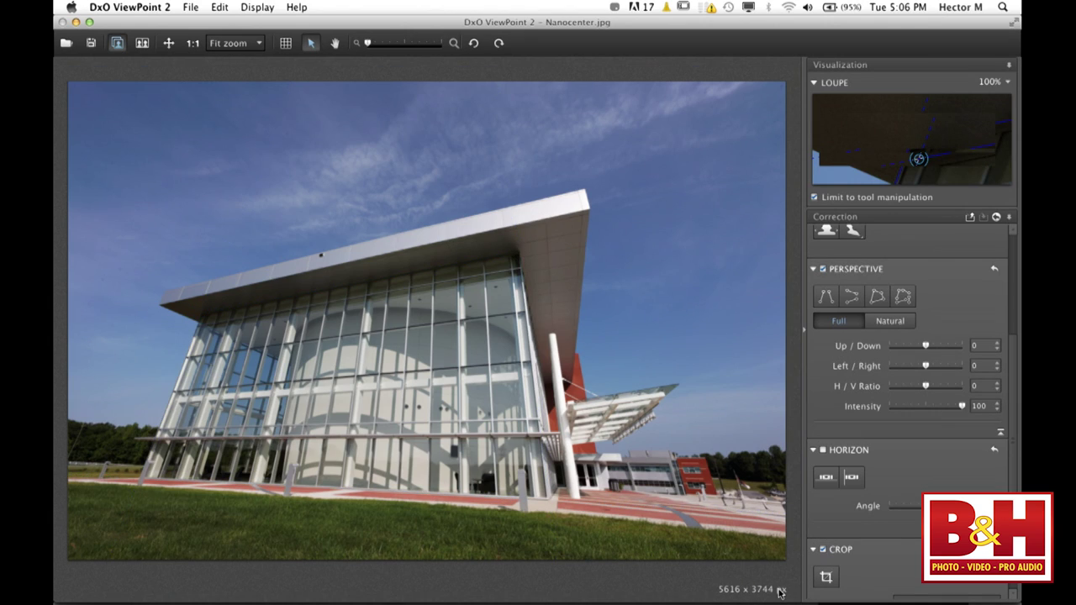
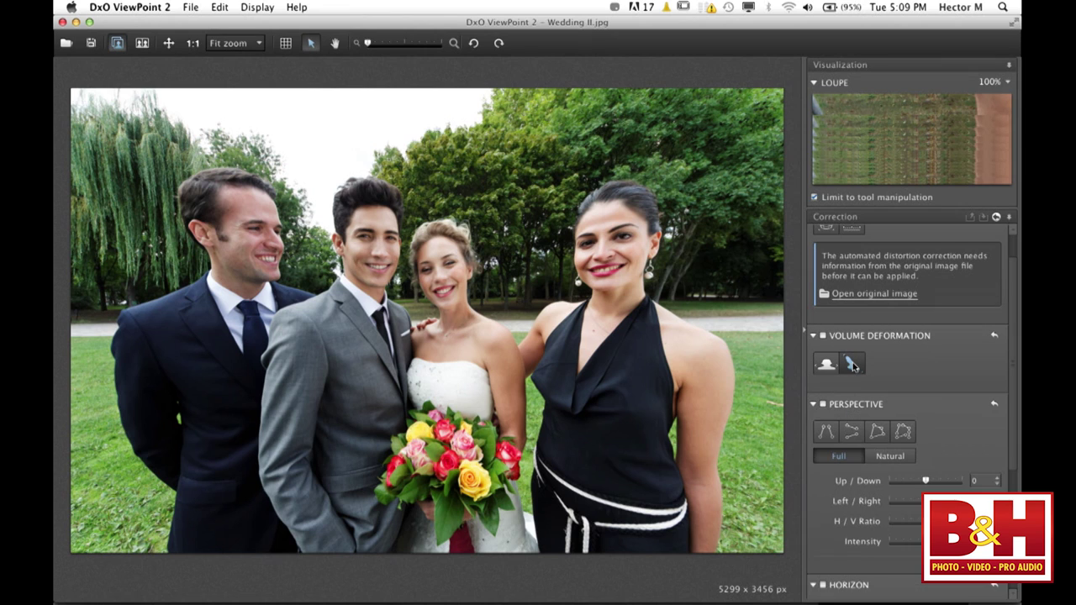
Apply the diagonal volume deformation correction to the wedding group photo Wedding II.jpg.
left_click(852, 364)
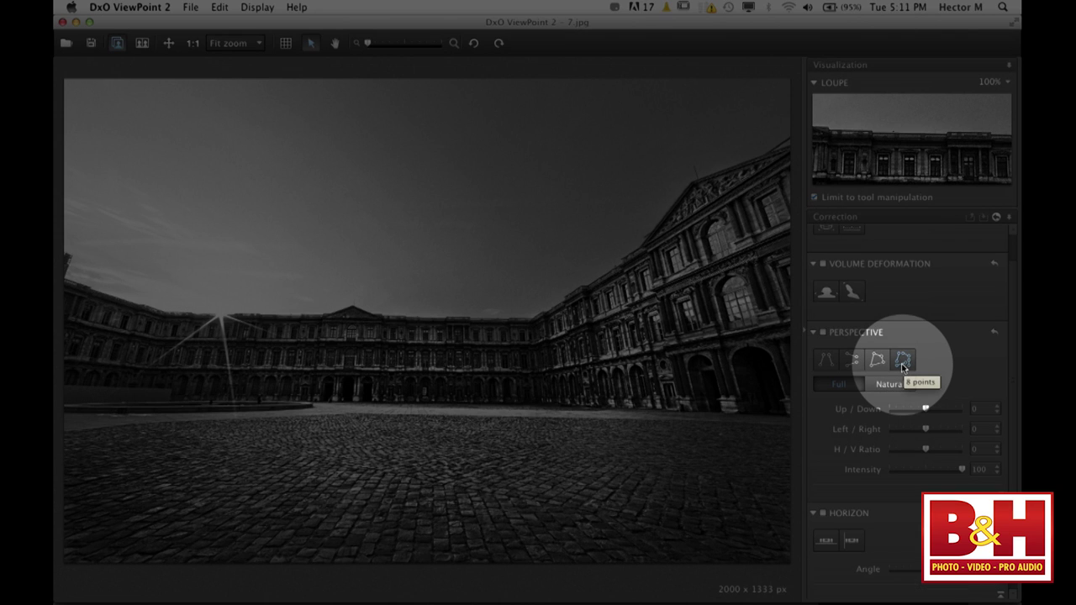
With the 8-point perspective tool, align the two horizontal guide lines with the courtyard building's base and roofline.
left_click(902, 360)
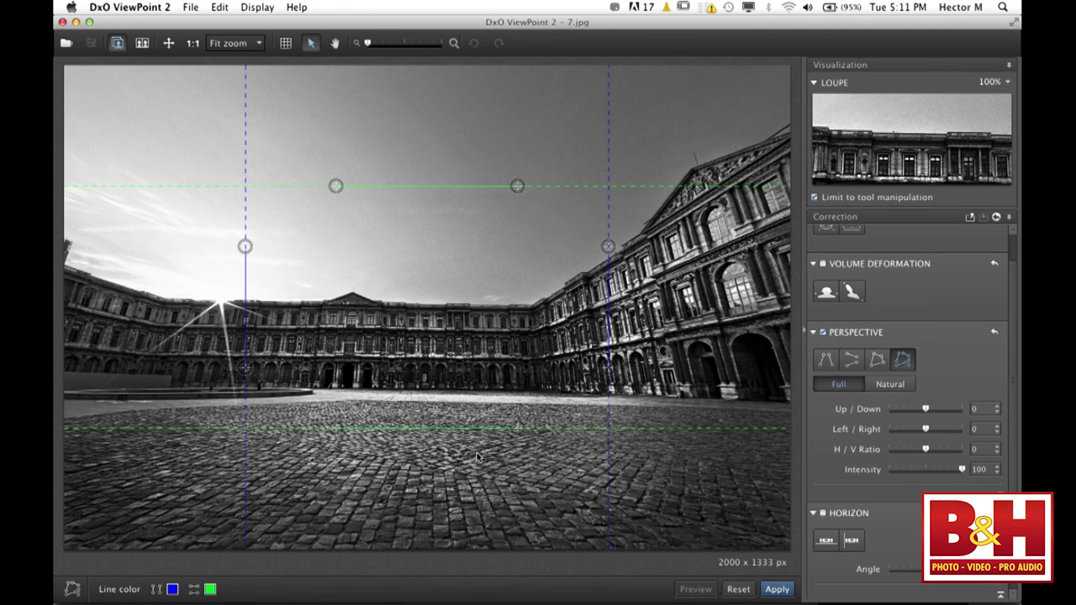
left_click_drag(341, 430, 277, 389)
left_click_drag(580, 438, 525, 393)
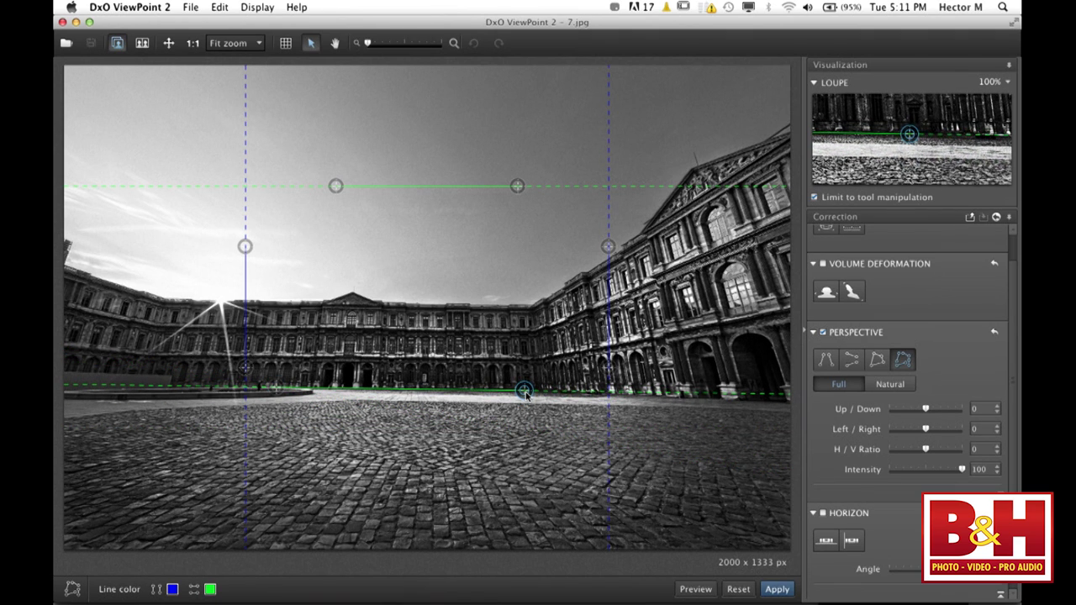
left_click_drag(336, 185, 175, 303)
left_click_drag(519, 187, 526, 242)
left_click_drag(538, 280, 527, 309)
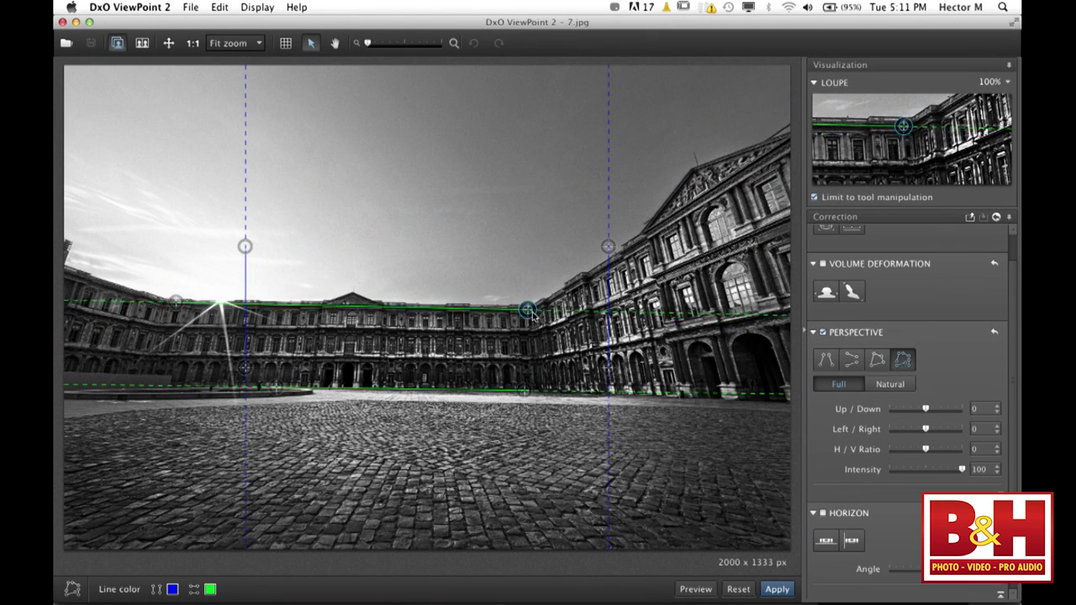
Align the two vertical guide lines with the courtyard building's side wings and apply the perspective correction in Natural mode.
left_click_drag(608, 366, 786, 290)
left_click_drag(608, 247, 741, 160)
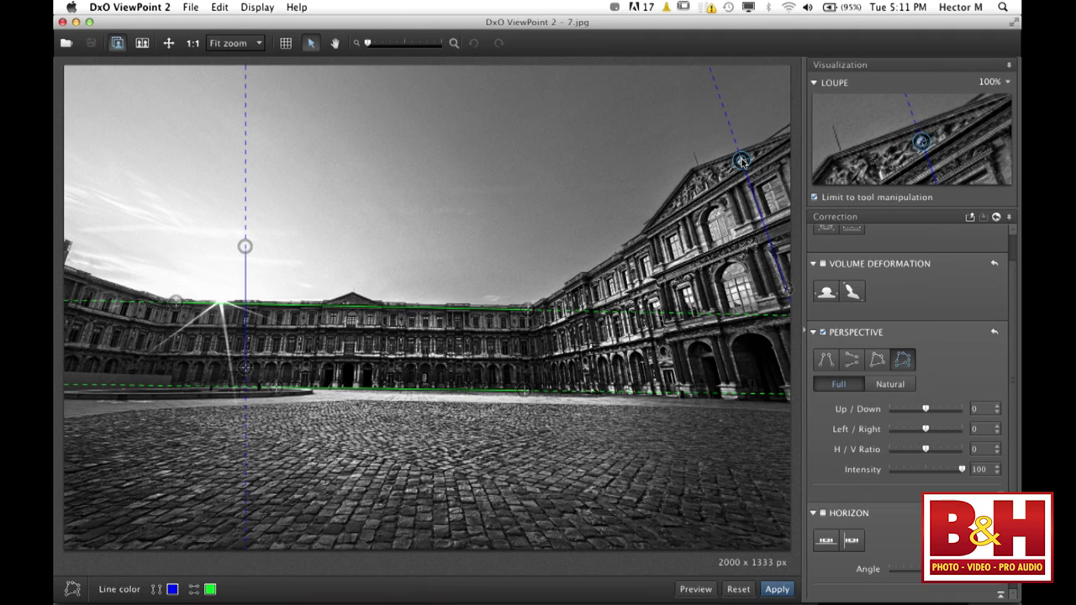
left_click_drag(244, 367, 119, 372)
left_click_drag(245, 245, 147, 266)
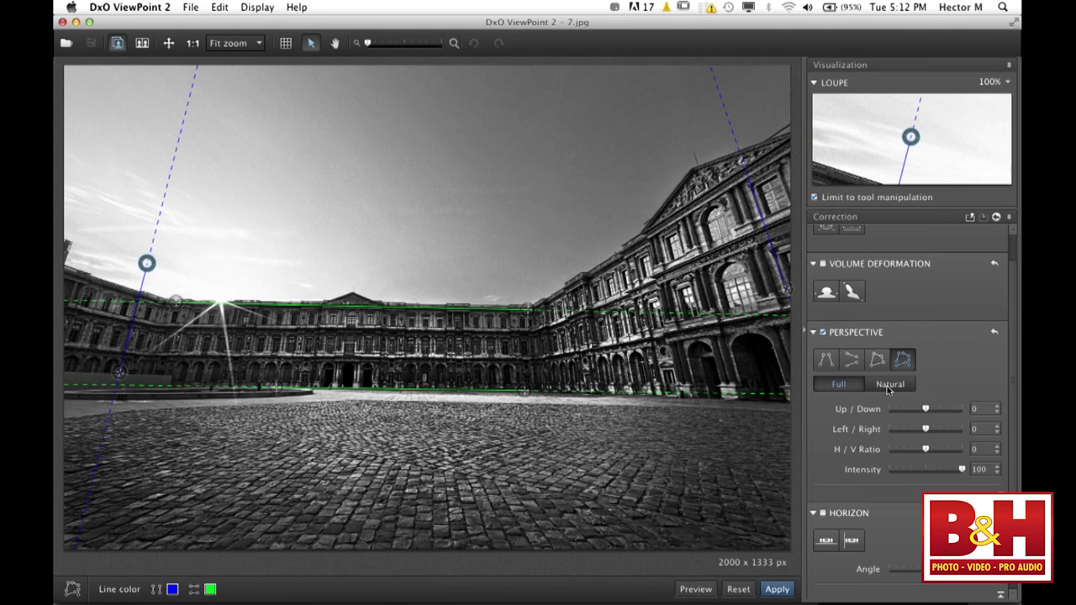
left_click(887, 386)
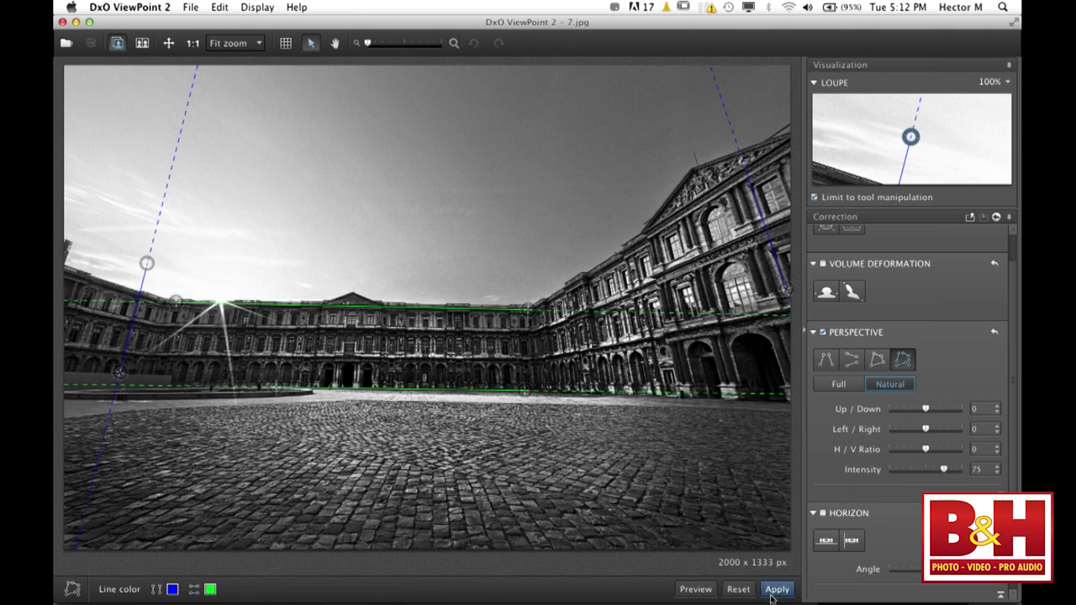
left_click(772, 593)
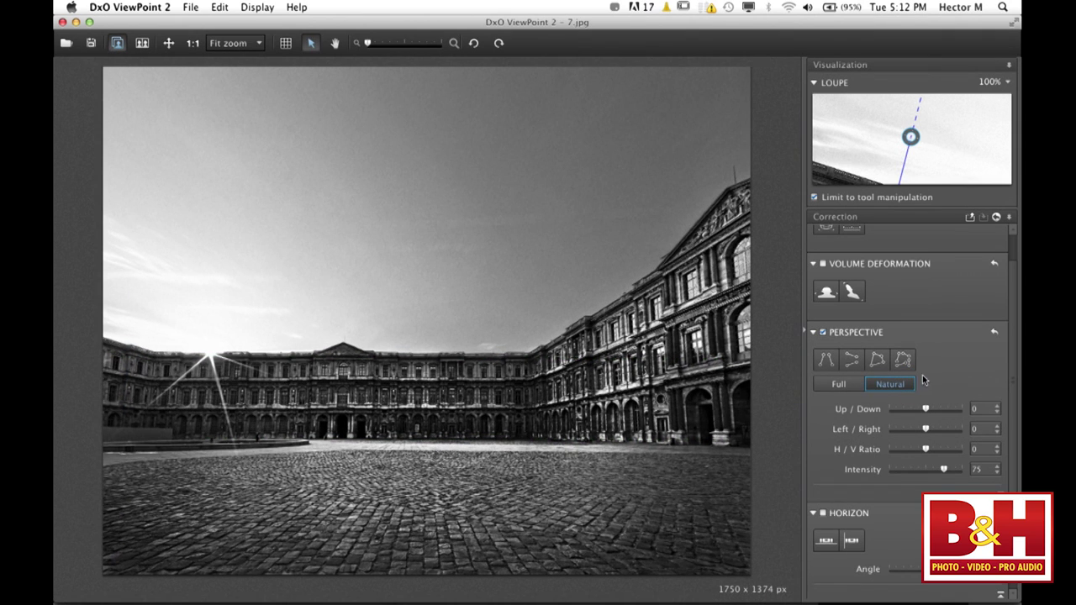
Switch the courtyard photo's perspective correction to Full mode.
scroll(879, 457, "down", 5)
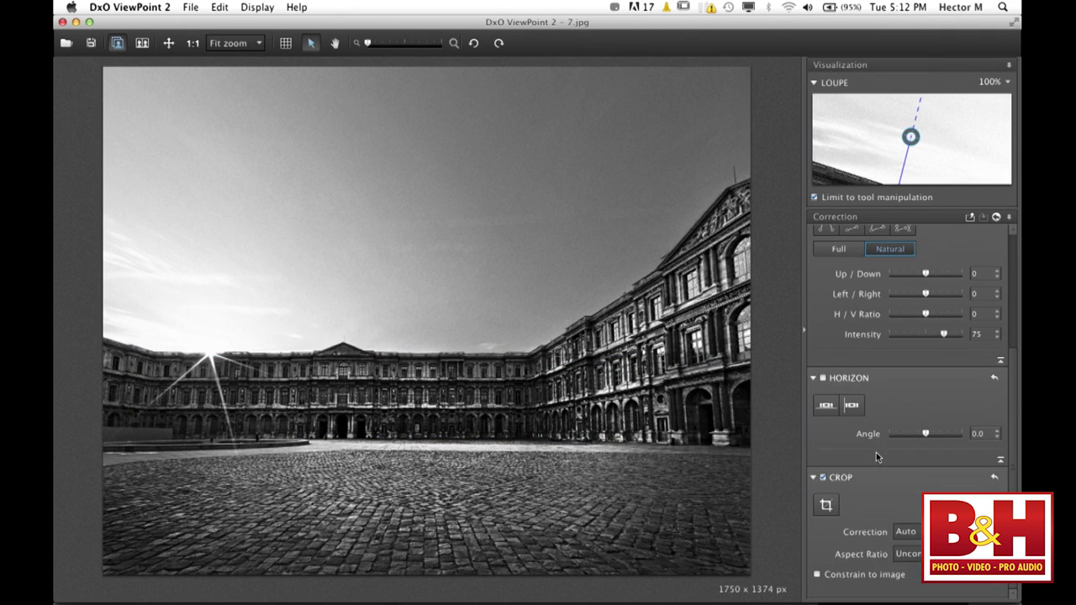
scroll(876, 457, "up", 3)
left_click(845, 325)
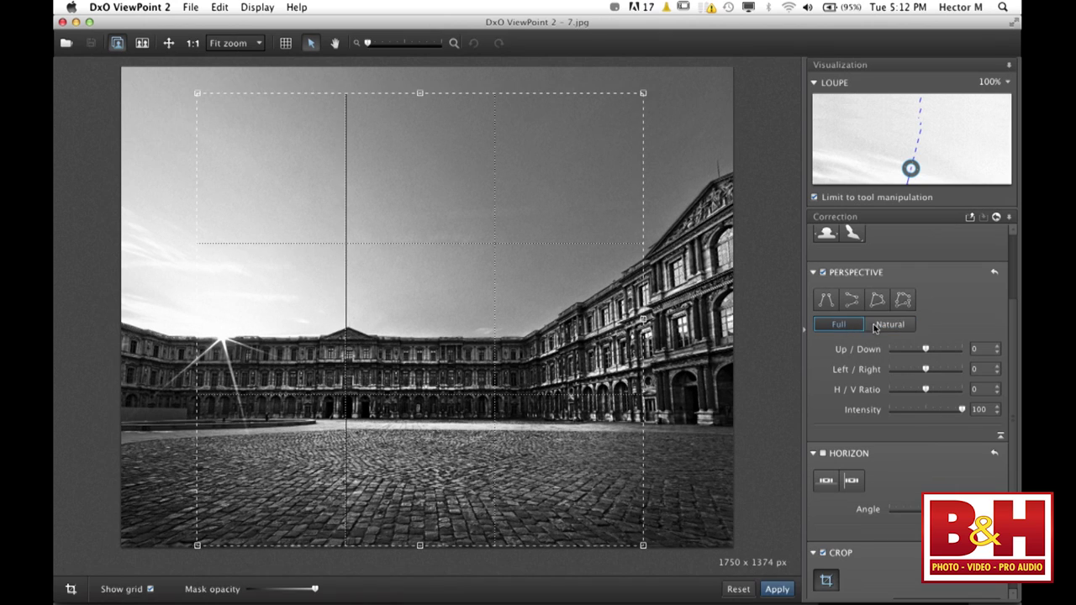
Switch the courtyard photo's perspective correction to Natural mode and crop it to a wide frame 996 px high, excluding the black edges.
left_click(867, 326)
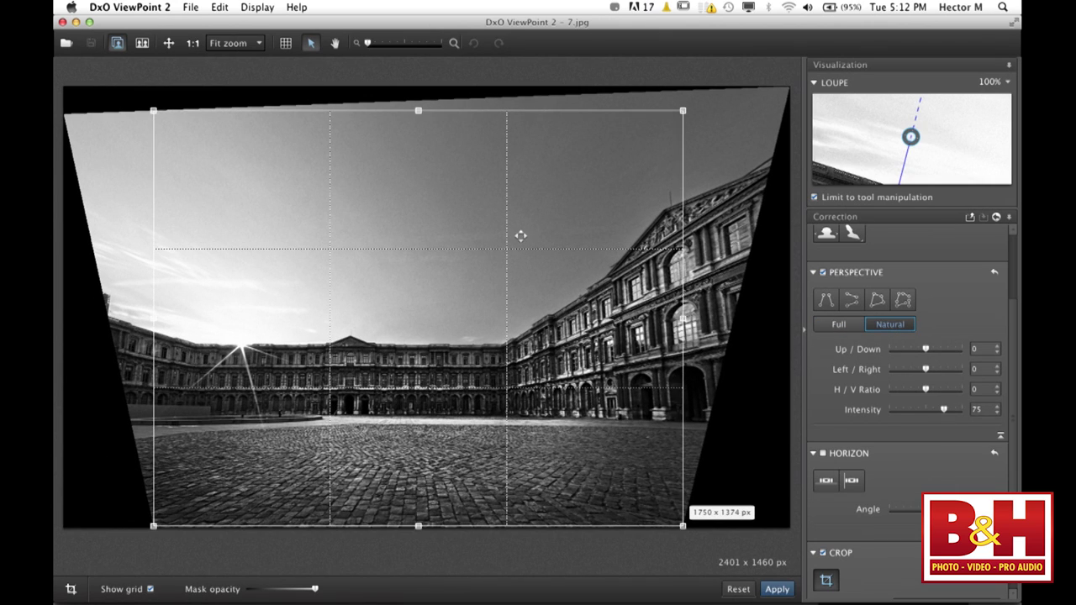
left_click_drag(418, 526, 418, 475)
left_click_drag(418, 110, 418, 173)
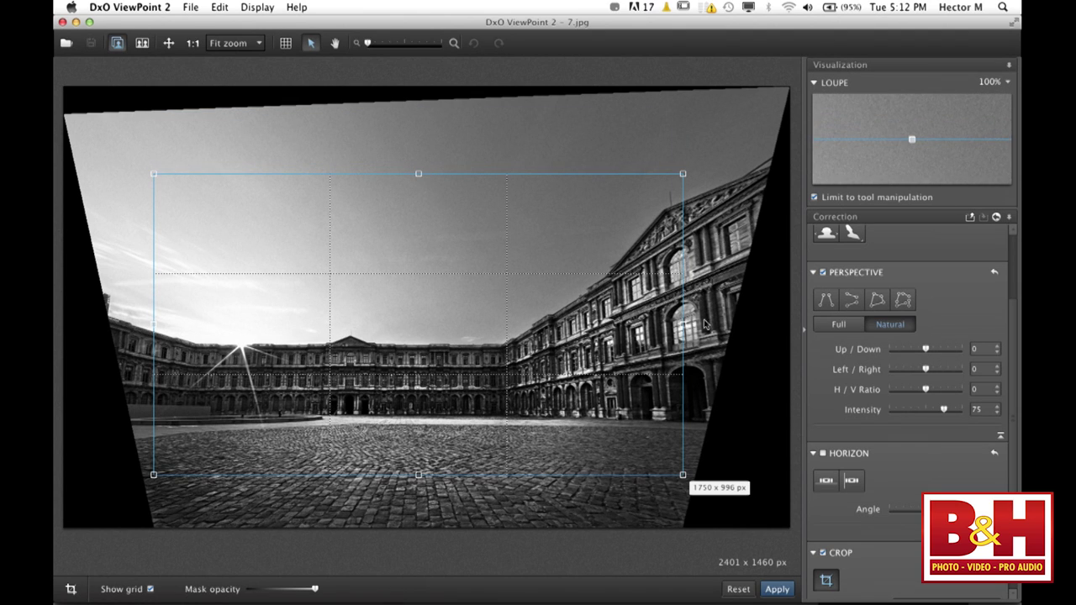
left_click_drag(683, 324, 694, 325)
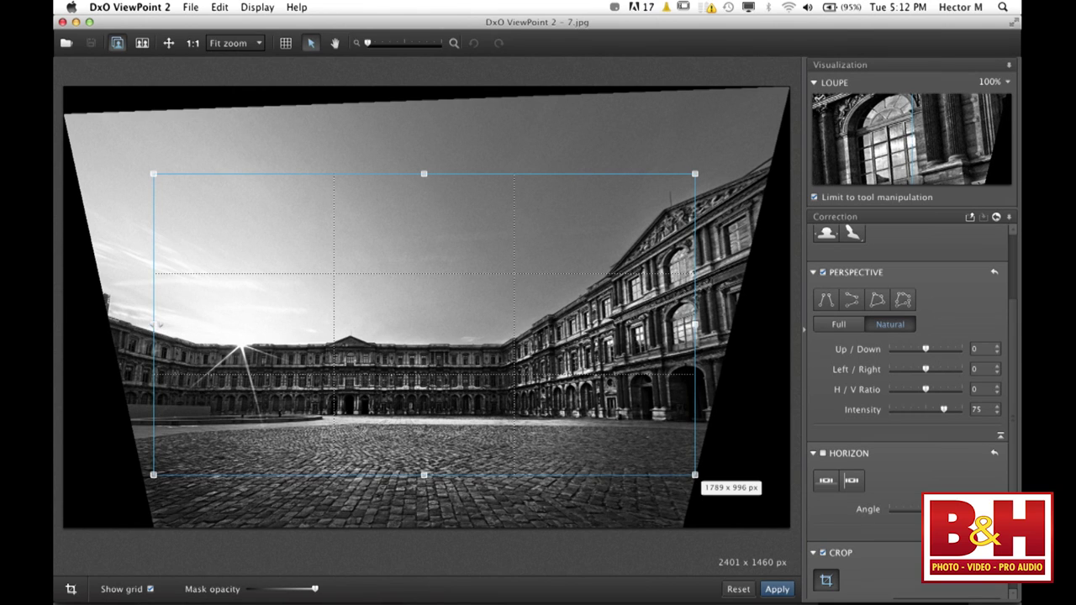
mouse_move(153, 324)
left_mouse_down()
mouse_move(68, 318)
mouse_move(141, 324)
left_mouse_up()
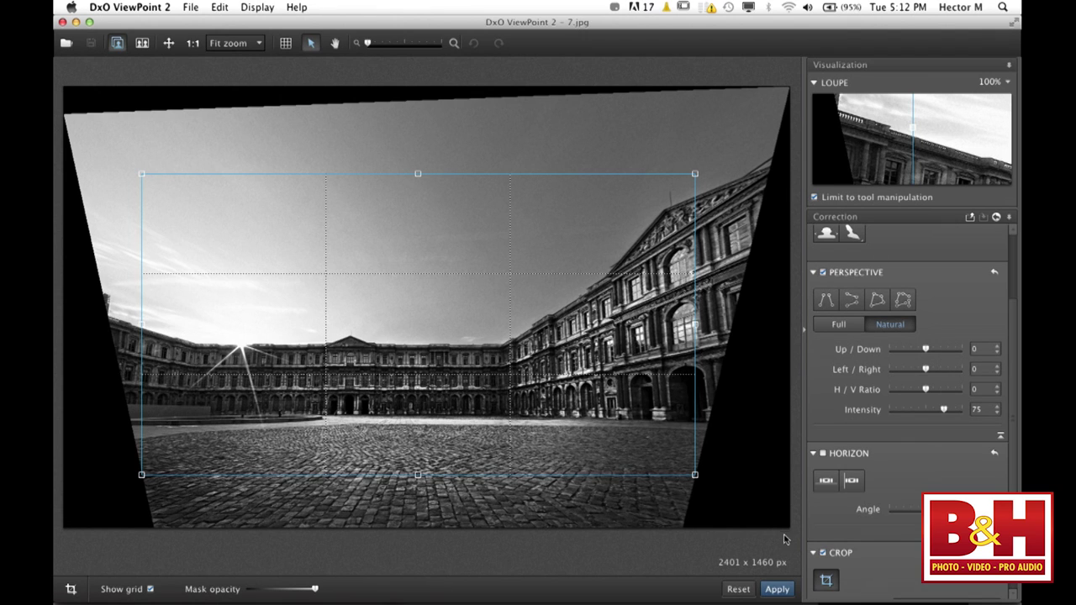
left_click(778, 589)
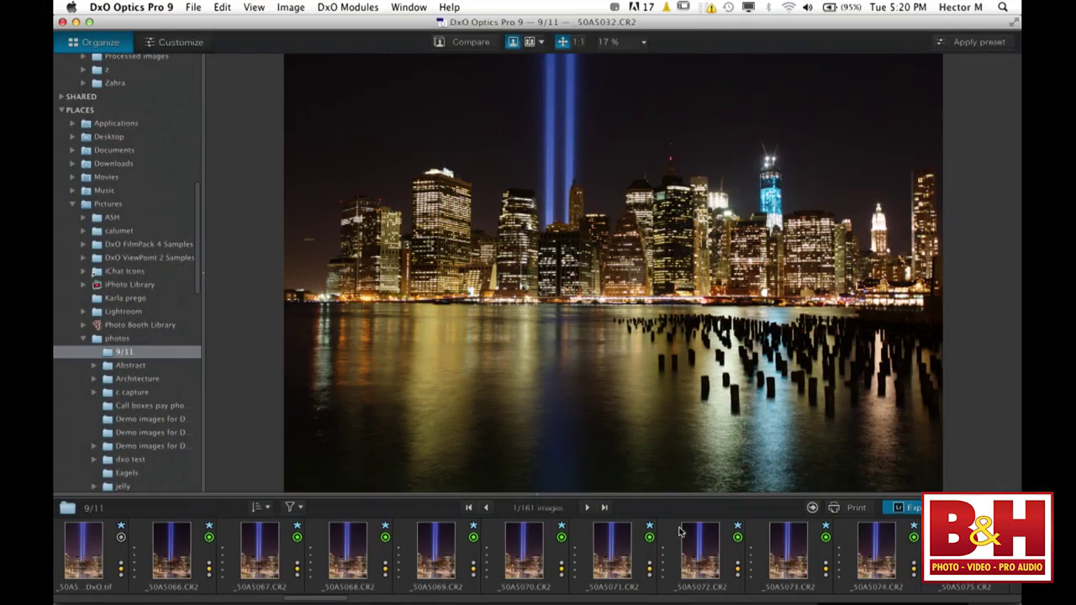
In DxO Optics Pro 9, browse the 9/11 folder and preview the skyline photo _50A5113.CR2 enlarged with the filmstrip collapsed.
scroll(679, 531, "right", 10)
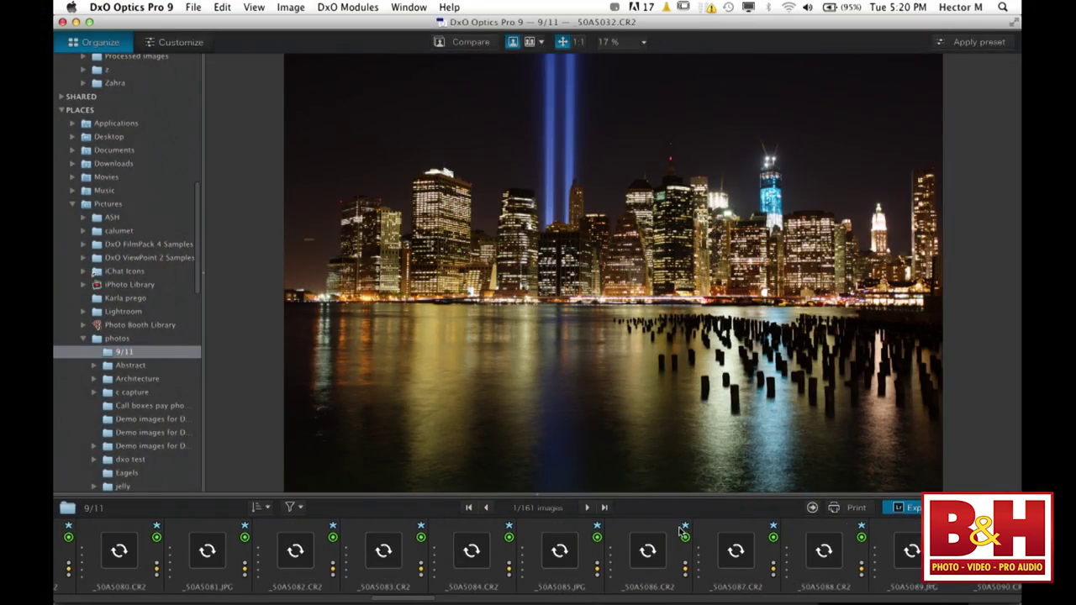
scroll(679, 531, "right", 10)
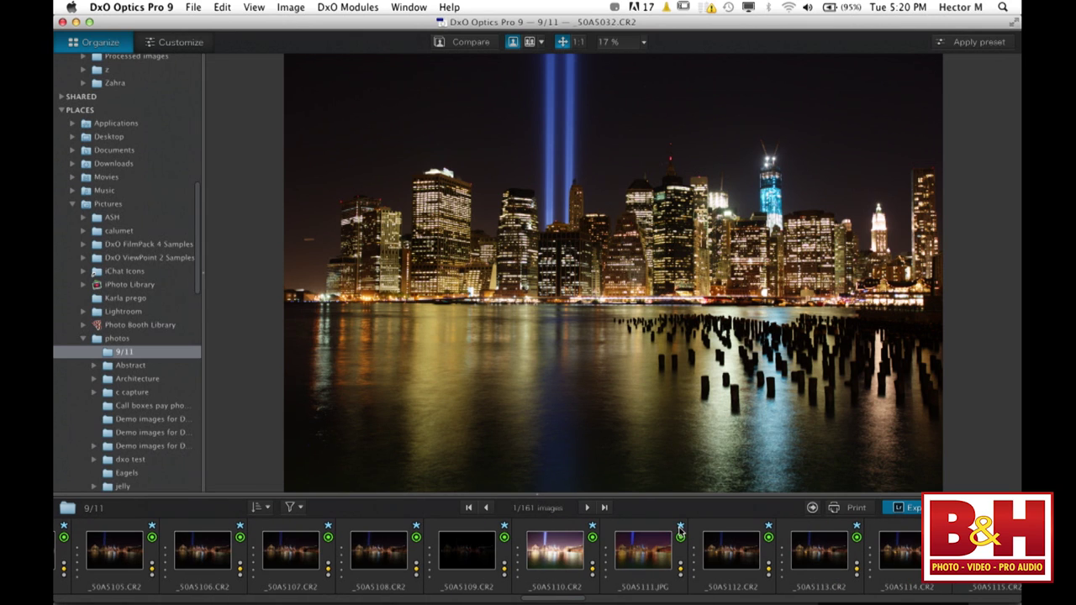
left_click(841, 559)
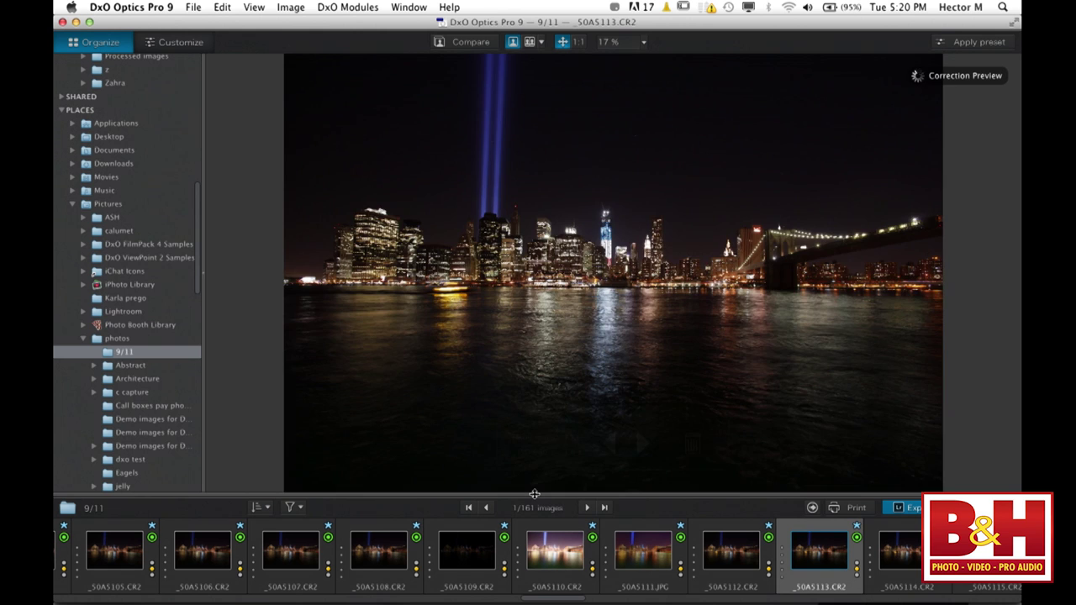
left_click_drag(535, 496, 545, 596)
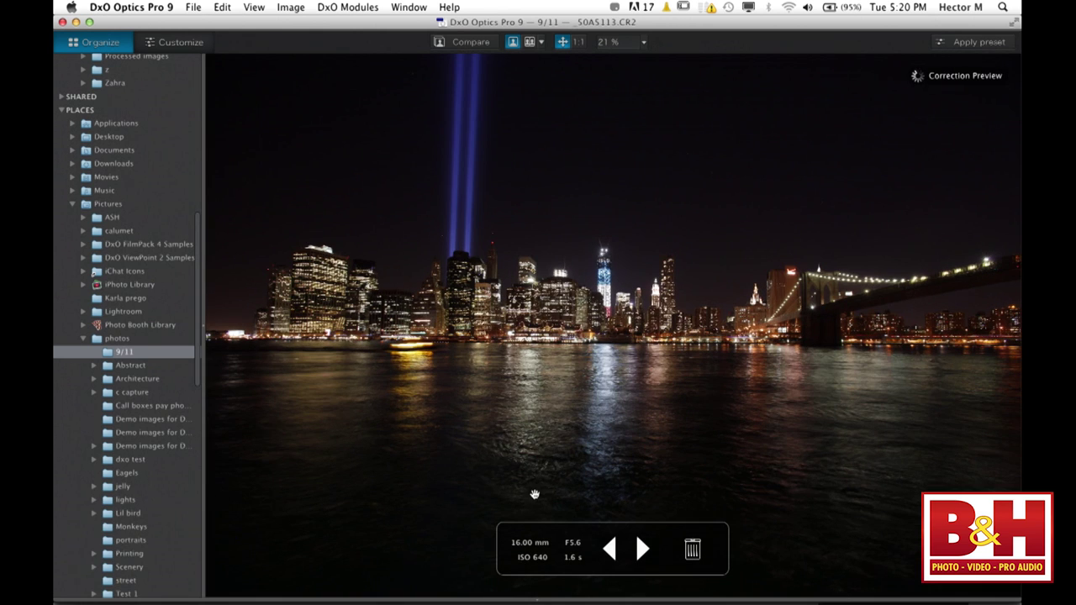
left_click(537, 597)
Find and select the skyline photo _50A5046.CR2 in the 9/11 folder and collapse the filmstrip to enlarge it.
scroll(616, 555, "up", 10)
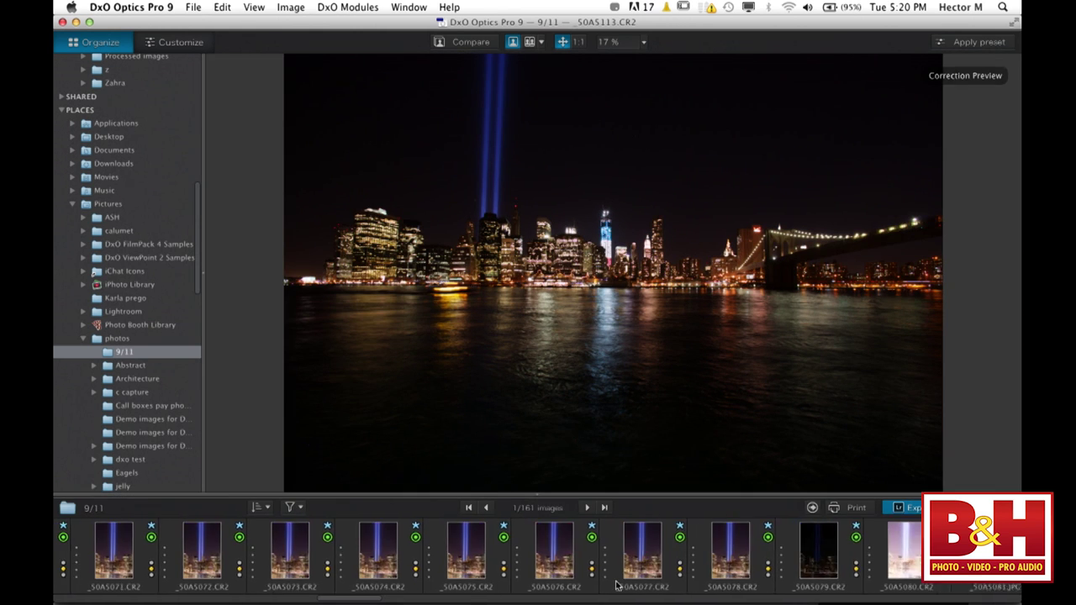
mouse_move(572, 602)
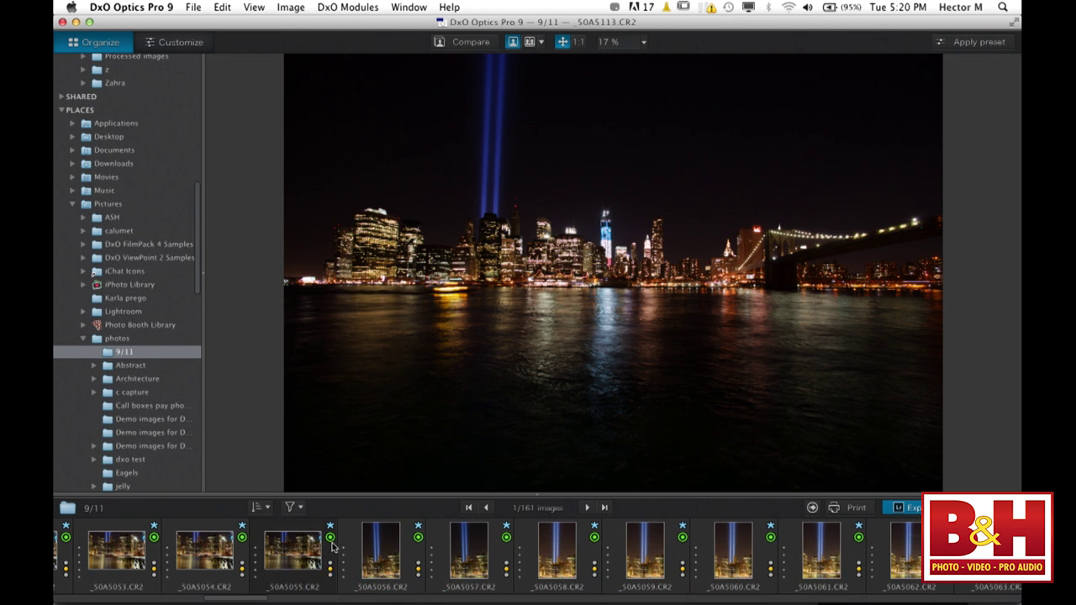
scroll(339, 548, "up", 5)
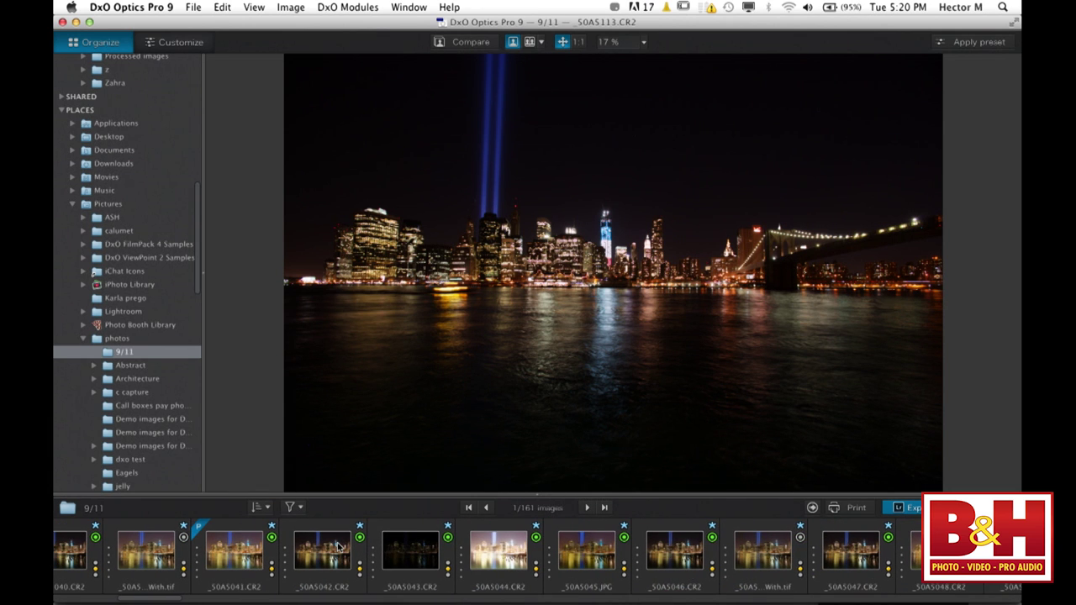
left_click(322, 550)
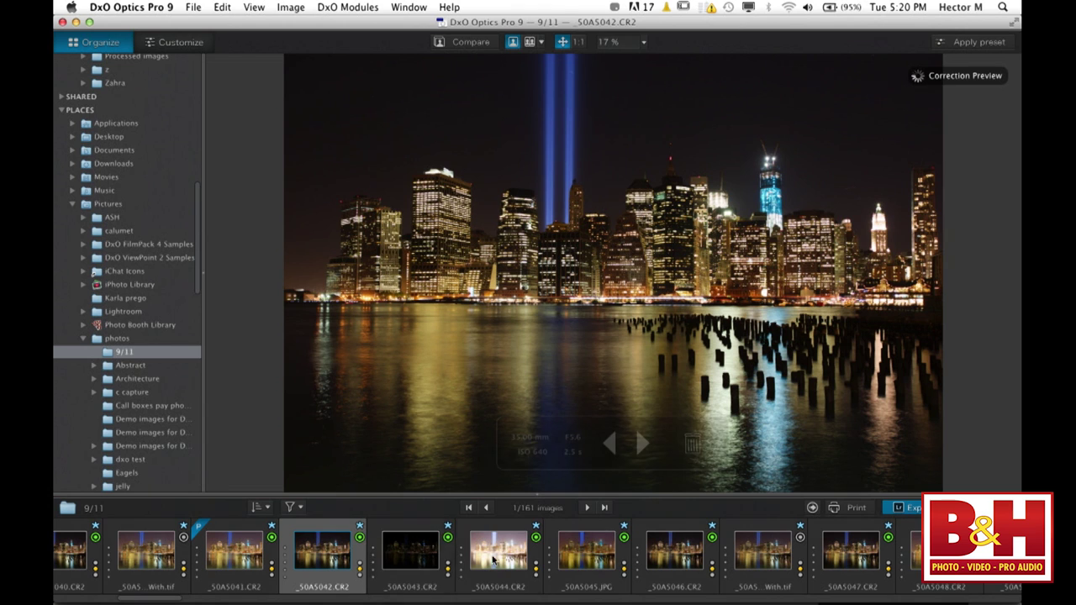
left_click(684, 559)
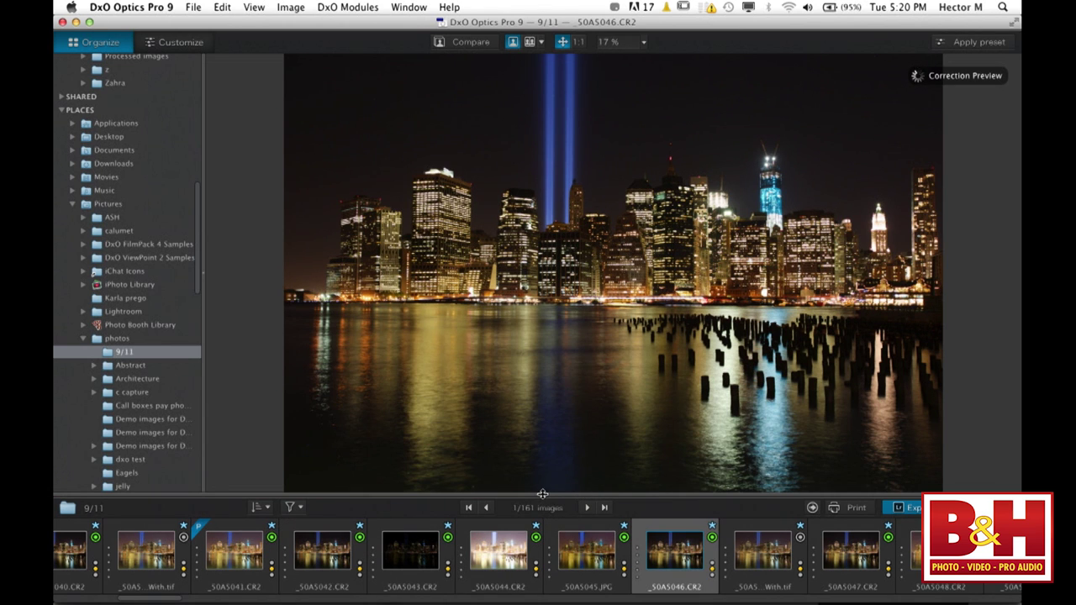
left_click(541, 494)
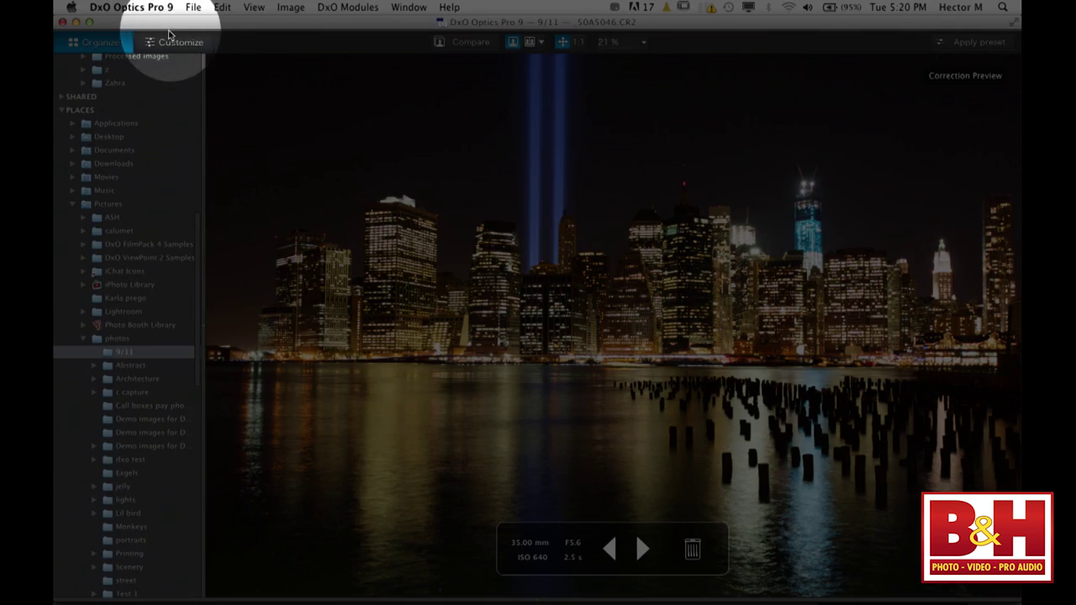
Switch to Customize mode and apply the single-shot HDR preset 3 - HDR - Artistic to the skyline photo.
left_click(172, 41)
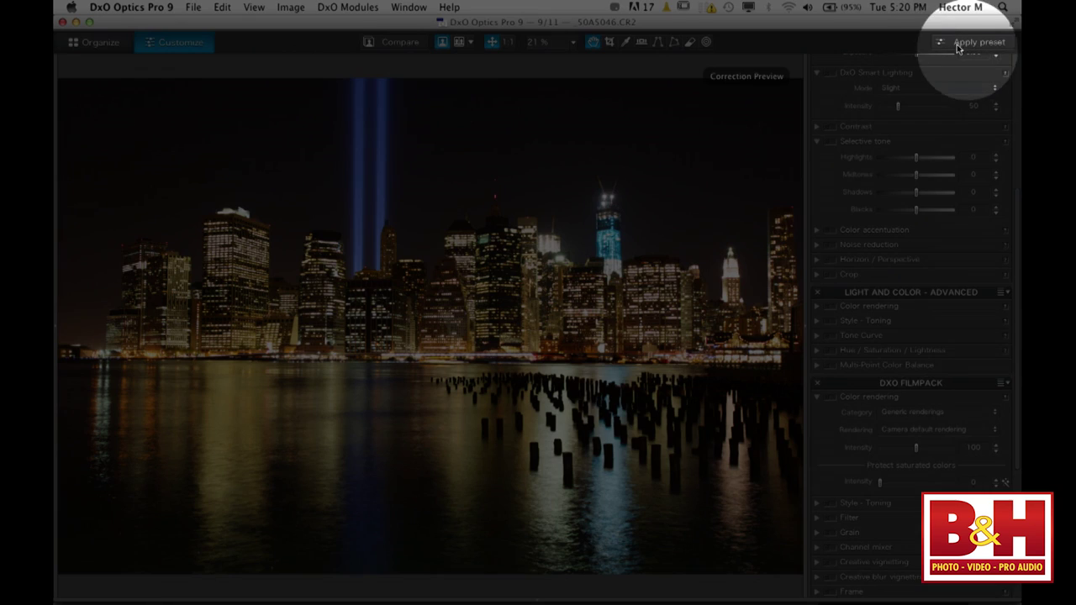
left_click(959, 44)
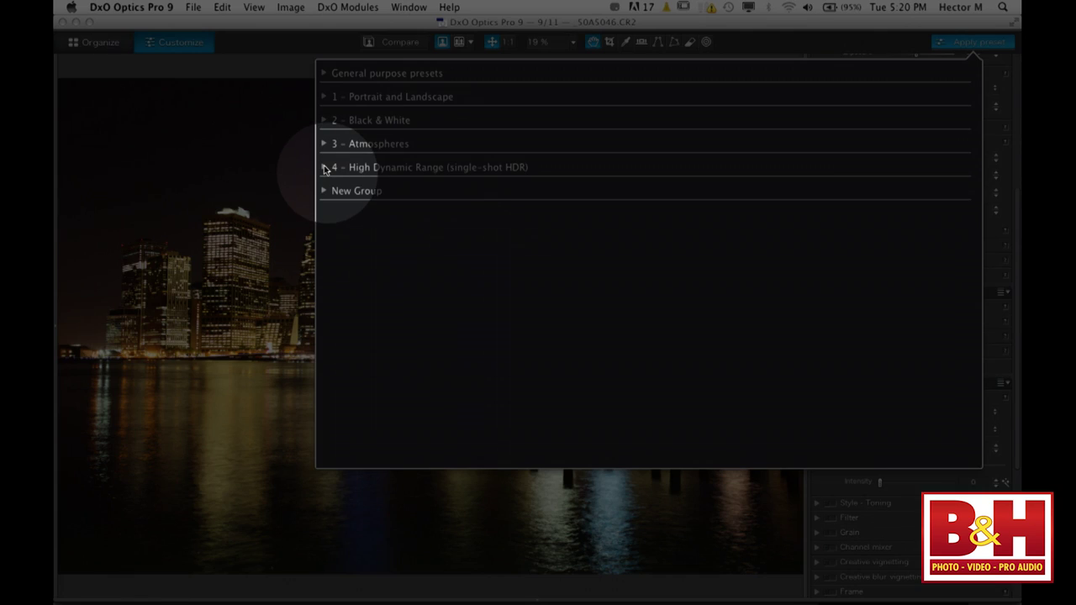
left_click(325, 167)
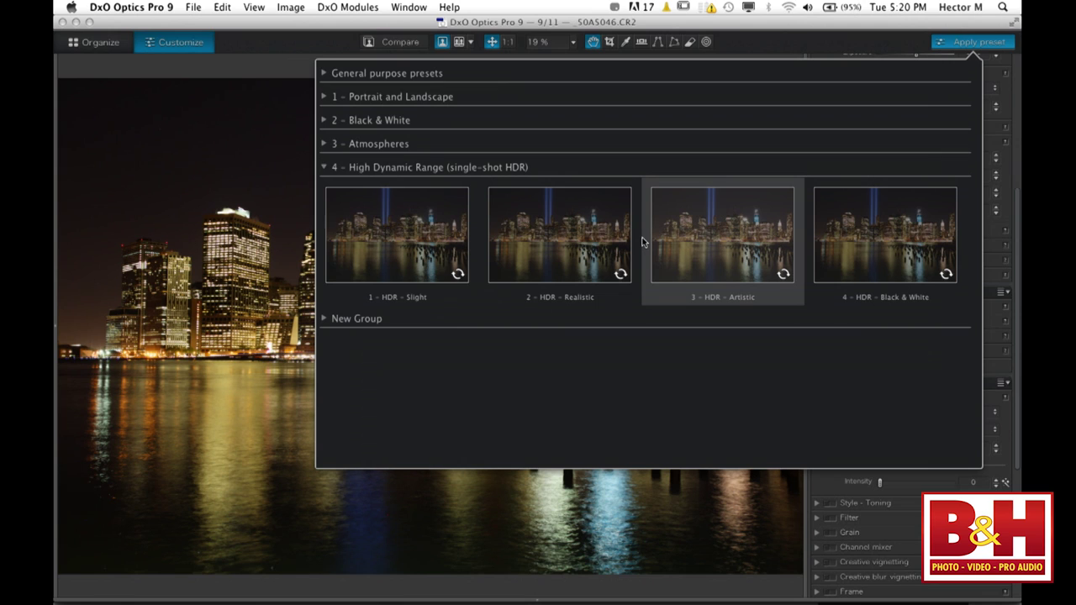
left_click(699, 251)
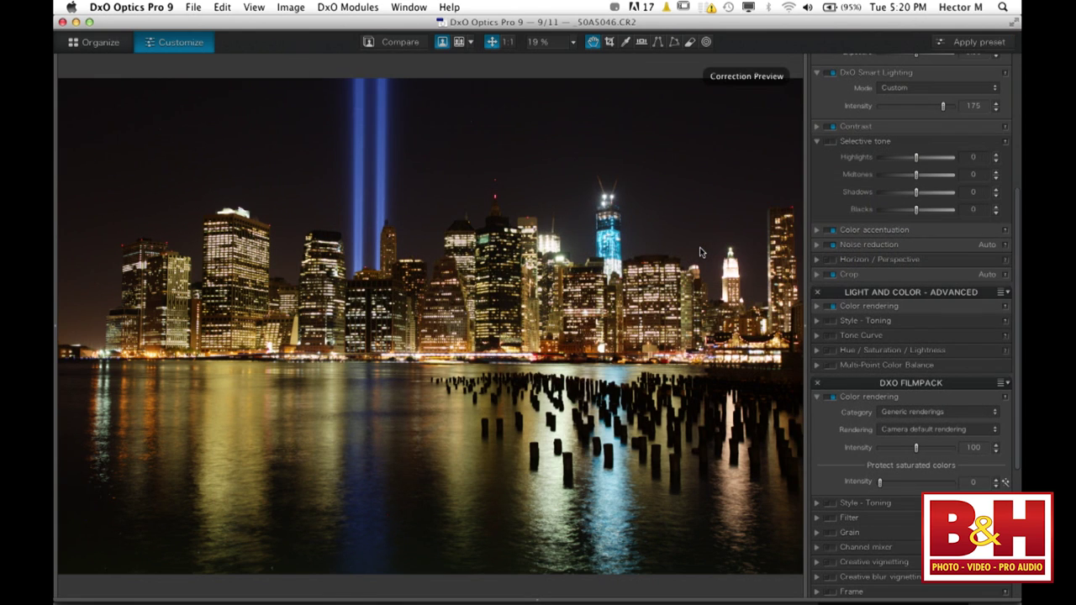